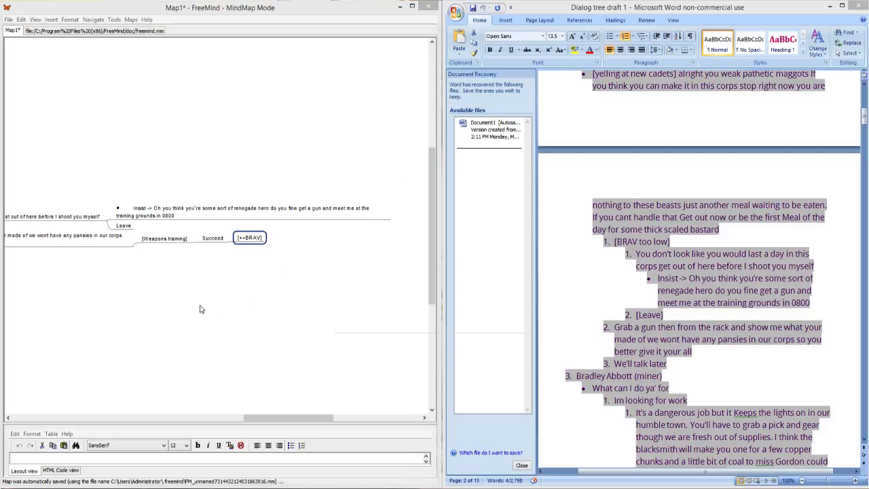
pyautogui.moveTo(264, 422)
pyautogui.mouseDown()
pyautogui.moveTo(98, 430)
pyautogui.moveTo(268, 432)
pyautogui.mouseUp()
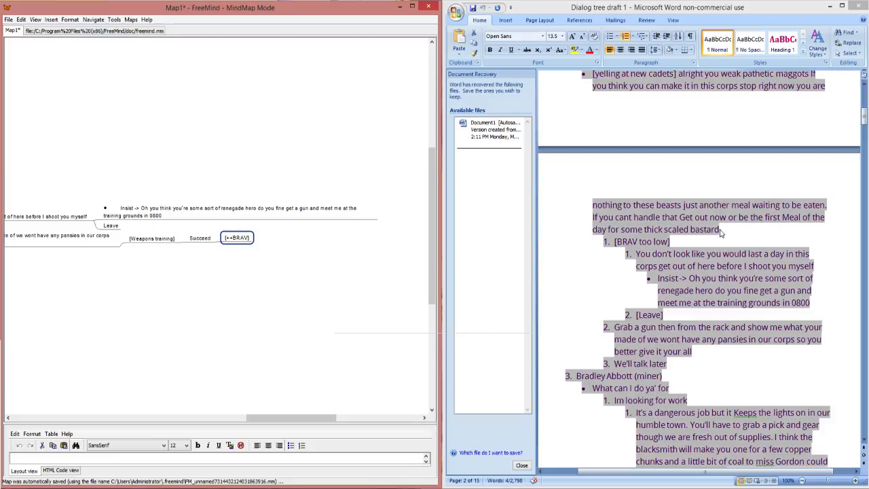
pyautogui.click(687, 245)
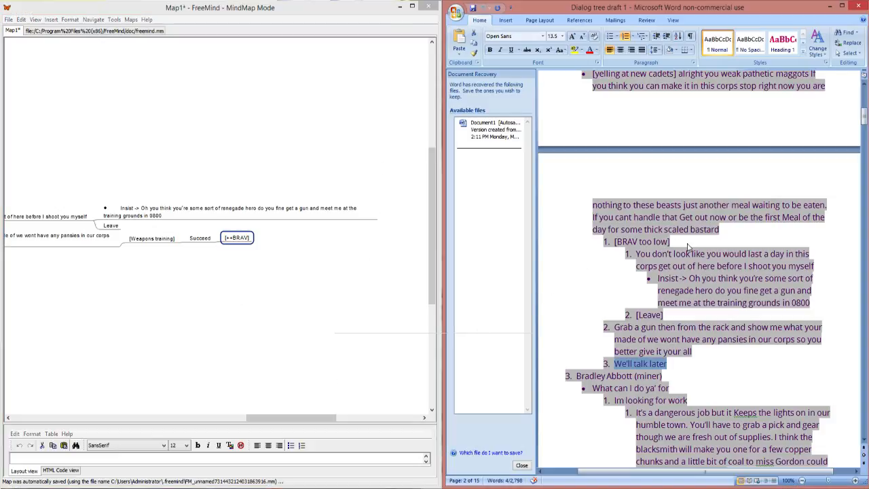
pyautogui.scroll(-7, 688, 244)
pyautogui.scroll(-10, 688, 244)
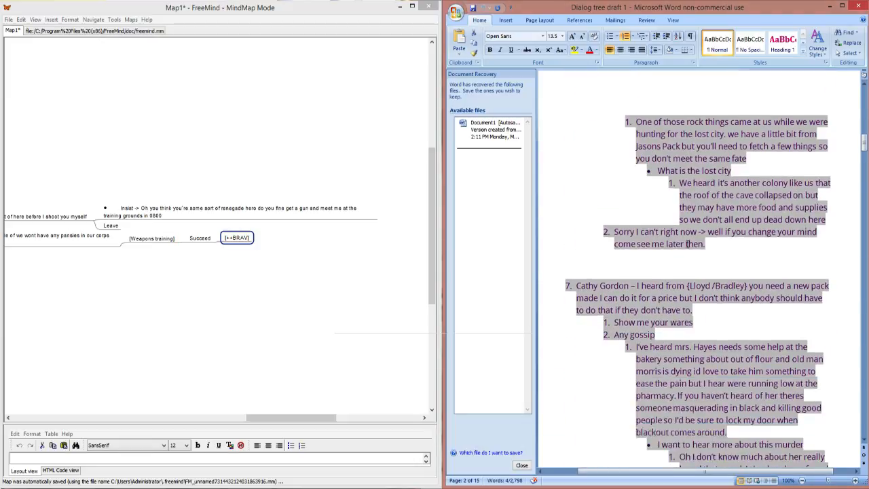
pyautogui.scroll(6, 645, 233)
pyautogui.scroll(10, 645, 232)
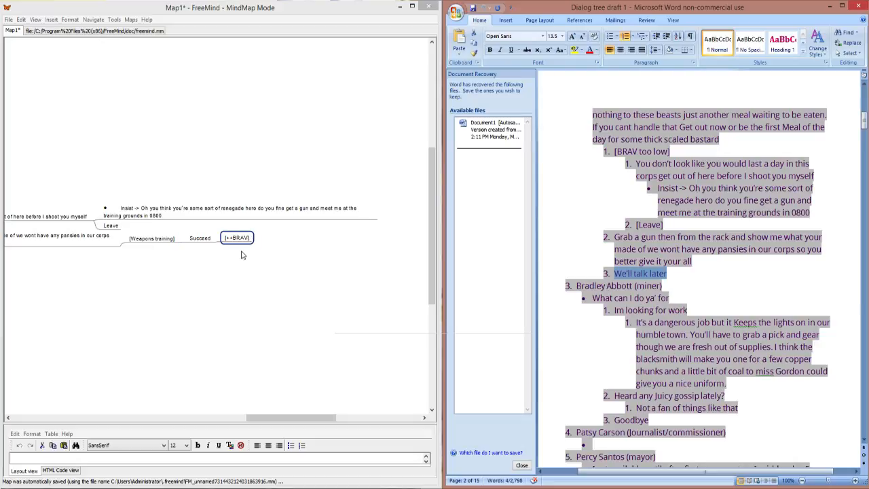
# Step: Unfold the general store character's branch under Characters to review its greeting and reply options
pyautogui.moveTo(324, 418); pyautogui.dragTo(227, 424)
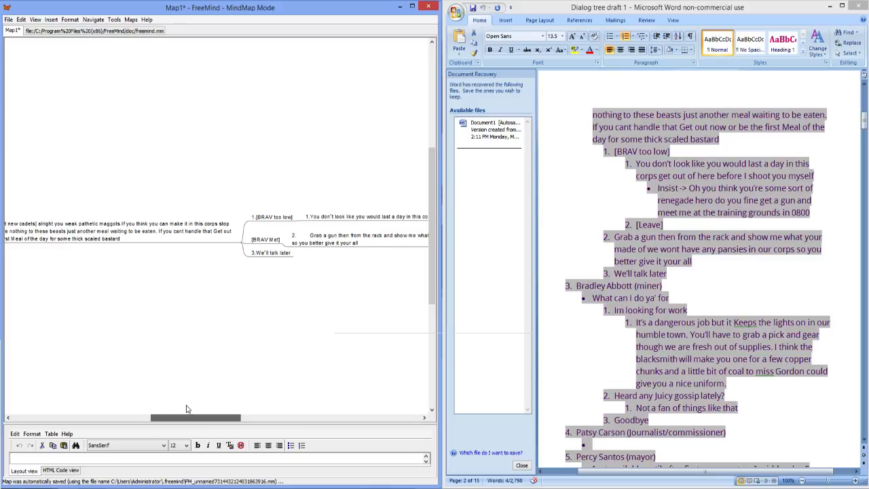
pyautogui.moveTo(187, 409); pyautogui.dragTo(122, 395)
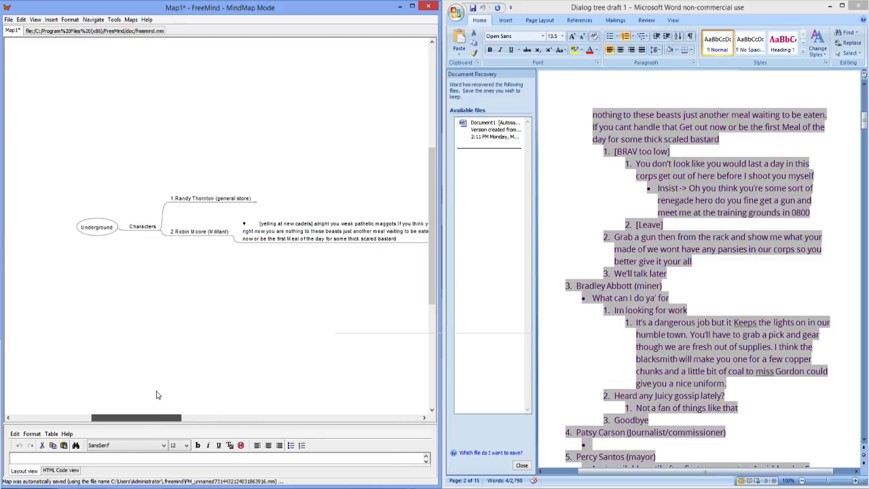
pyautogui.click(256, 202)
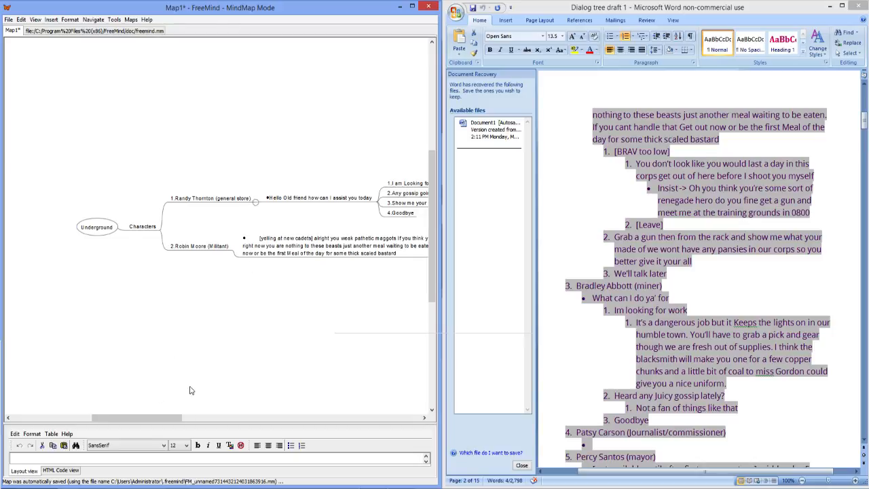
pyautogui.moveTo(148, 421); pyautogui.dragTo(190, 422)
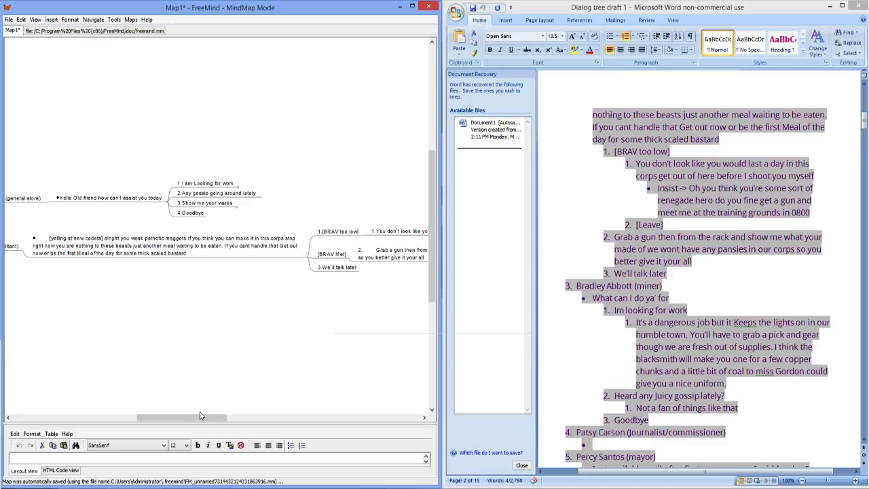
pyautogui.moveTo(201, 415)
pyautogui.mouseDown()
pyautogui.moveTo(149, 417)
pyautogui.moveTo(185, 421)
pyautogui.mouseUp()
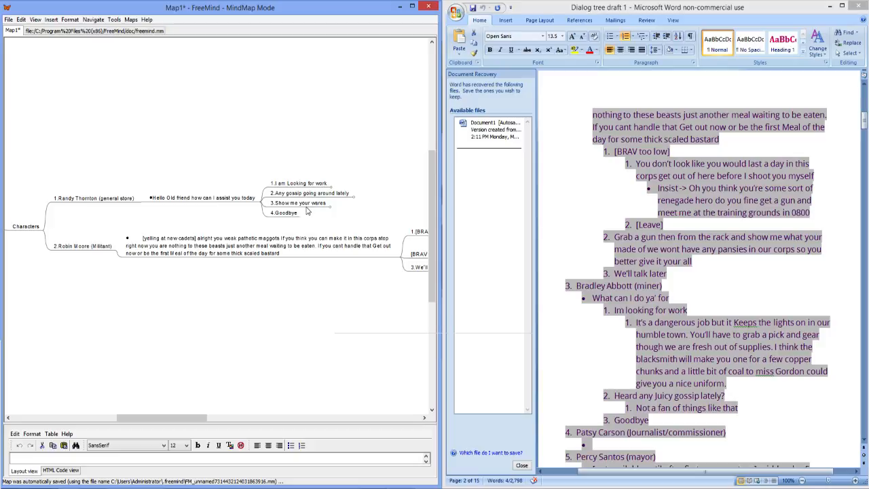
# Step: Unfold the replies under "I am Looking for work" to review them, and fold that node again
pyautogui.click(331, 184)
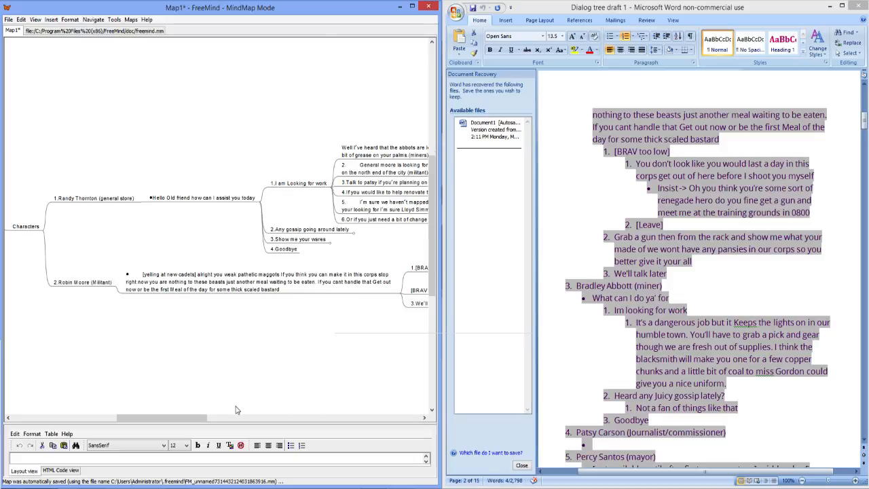
pyautogui.moveTo(210, 422); pyautogui.dragTo(263, 422)
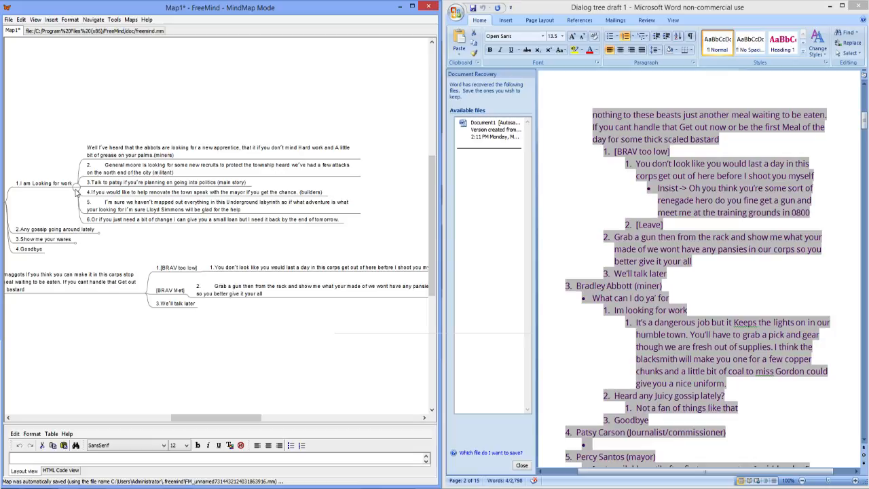
pyautogui.click(75, 189)
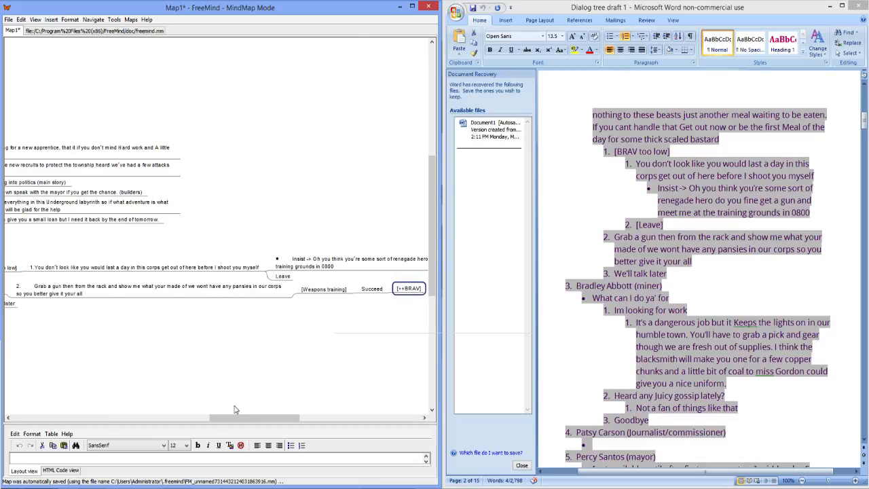
pyautogui.moveTo(238, 417); pyautogui.dragTo(175, 410)
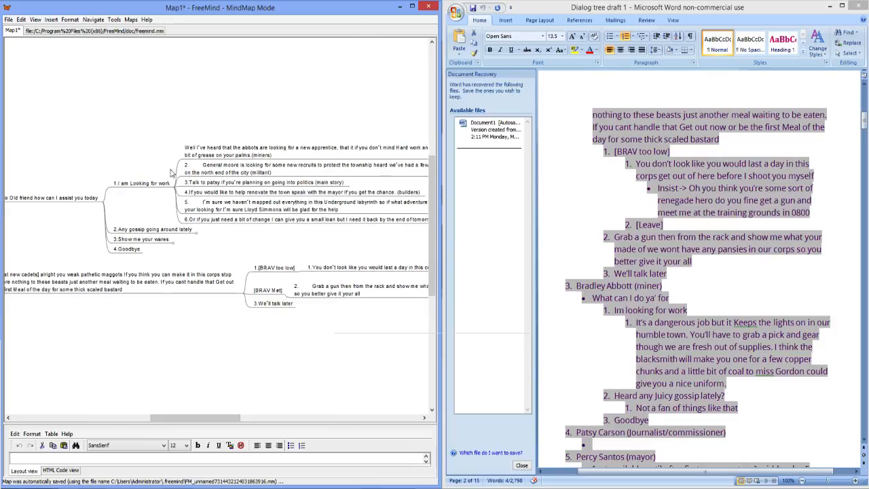
pyautogui.click(174, 190)
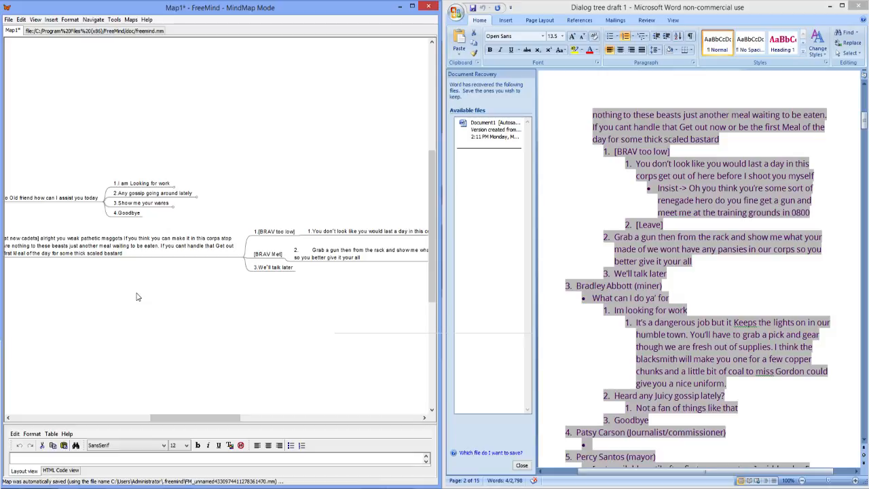
# Step: Open the [++BRAV] node that follows Succeed in the weapons training branch for editing
pyautogui.moveTo(222, 423); pyautogui.dragTo(322, 424)
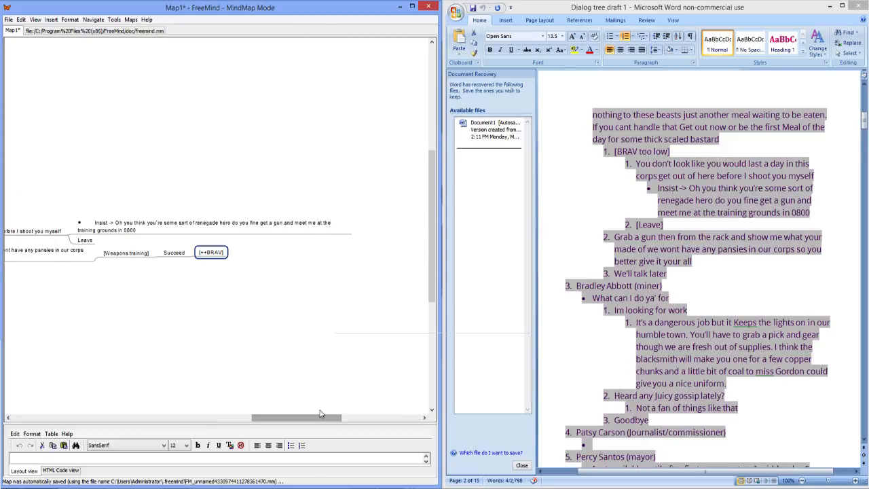
pyautogui.click(736, 254)
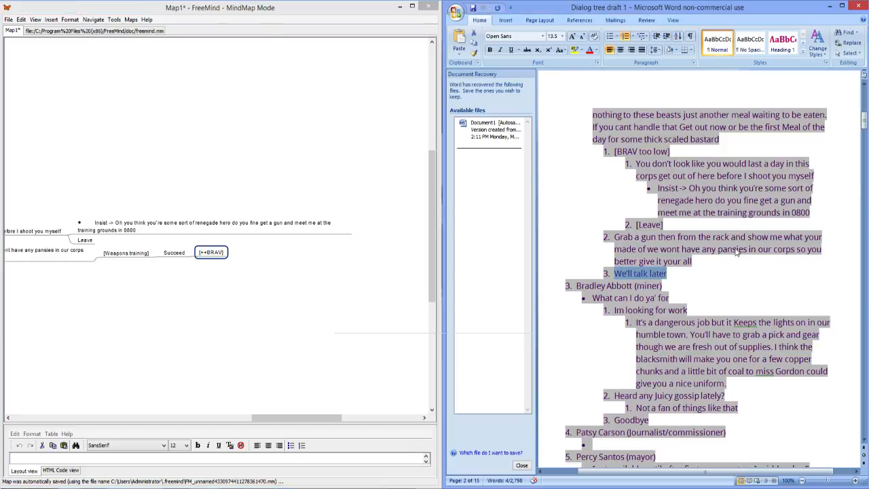
pyautogui.scroll(-1, 737, 254)
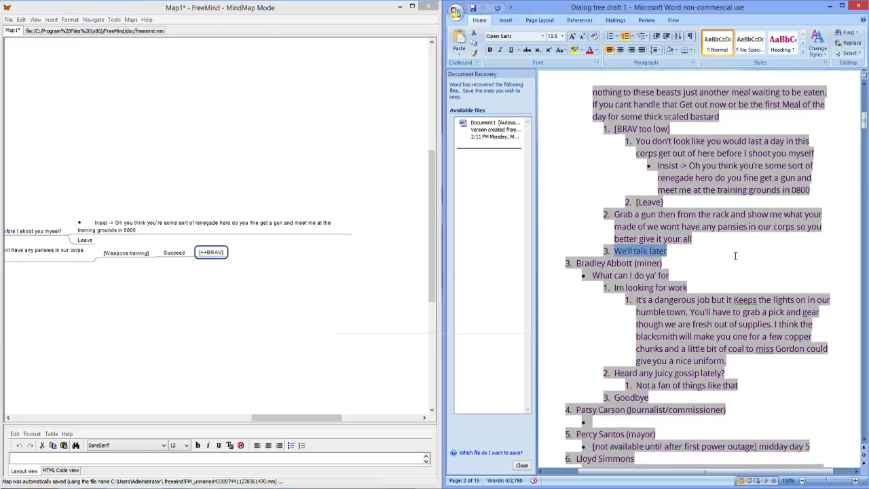
pyautogui.doubleClick(224, 255)
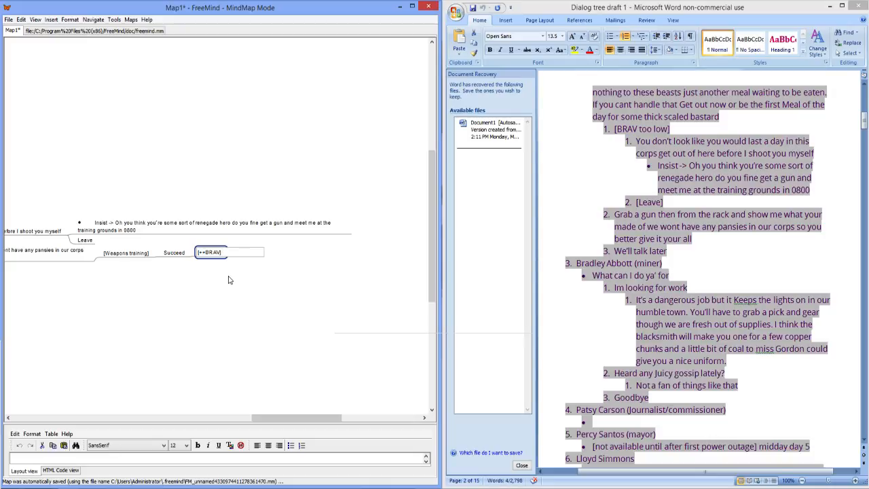
pyautogui.press('shift')
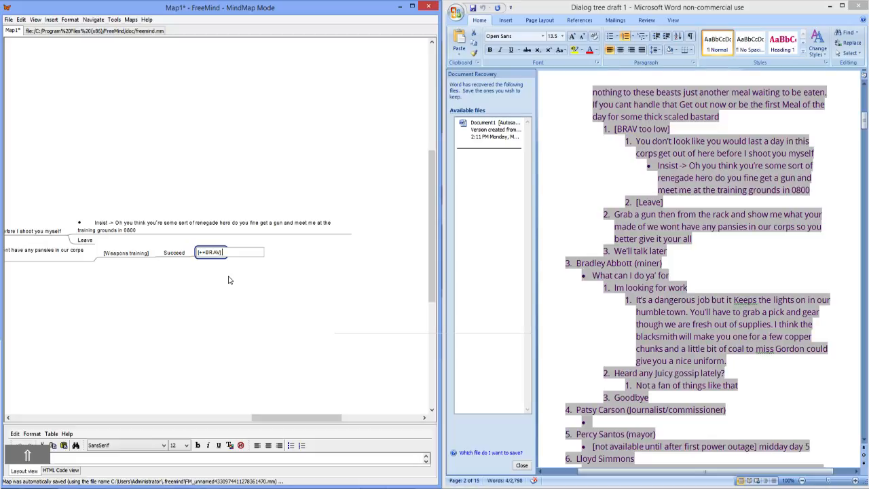
pyautogui.write('Goo')
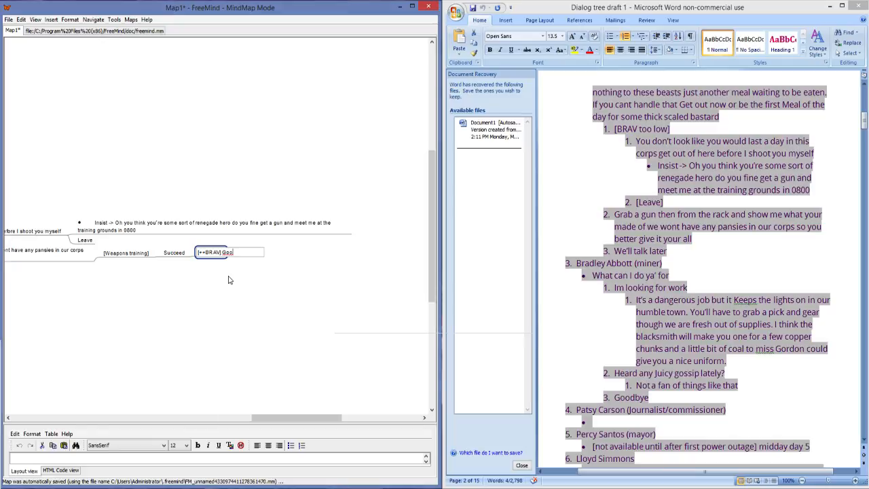
pyautogui.write('dJob sc')
pyautogui.press('BackSpace')
pyautogui.press('BackSpace')
pyautogui.press('BackSpace')
pyautogui.press('BackSpace')
pyautogui.press('BackSpace')
pyautogui.press('BackSpace')
pyautogui.write('Job')
pyautogui.press('Left')
pyautogui.press('Left')
pyautogui.press('Left')
pyautogui.write('Job Script')
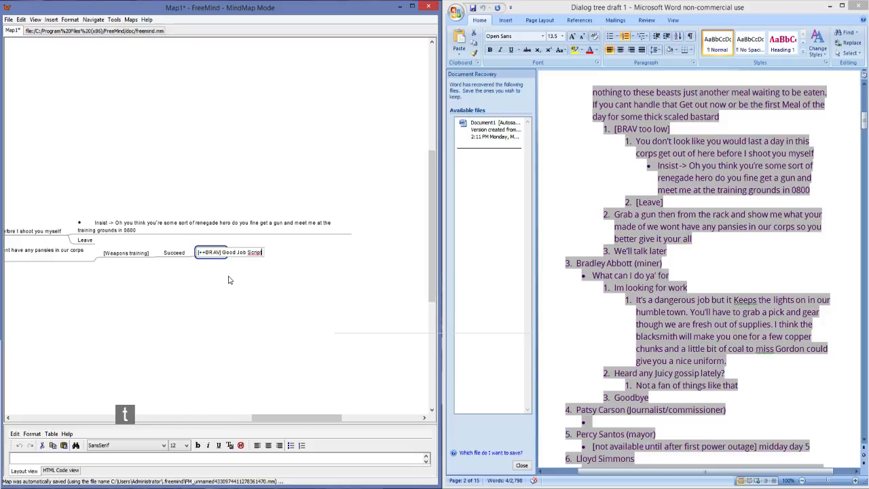
pyautogui.press('BackSpace')
pyautogui.press('BackSpace')
pyautogui.press('BackSpace')
pyautogui.press('BackSpace')
pyautogui.press('BackSpace')
pyautogui.press('BackSpace')
pyautogui.press('BackSpace')
pyautogui.press('BackSpace')
pyautogui.press('BackSpace')
pyautogui.press('BackSpace')
pyautogui.press('BackSpace')
pyautogui.press('BackSpace')
pyautogui.press('BackSpace')
pyautogui.press('BackSpace')
pyautogui.press('BackSpace')
pyautogui.press('BackSpace')
pyautogui.press('BackSpace')
pyautogui.press('BackSpace')
pyautogui.press('BackSpace')
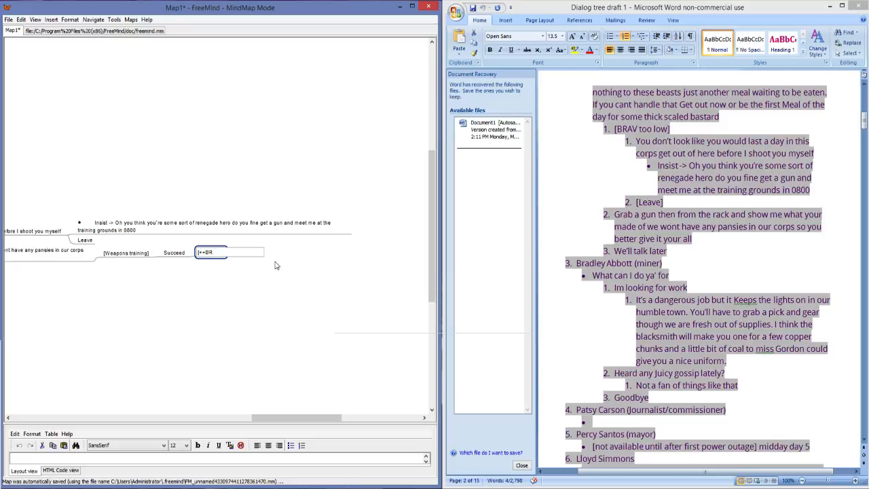
# Step: Complete the node text after Succeed as "[++BRAV] run Militant branch"
pyautogui.write('AV')
pyautogui.write('run Mili')
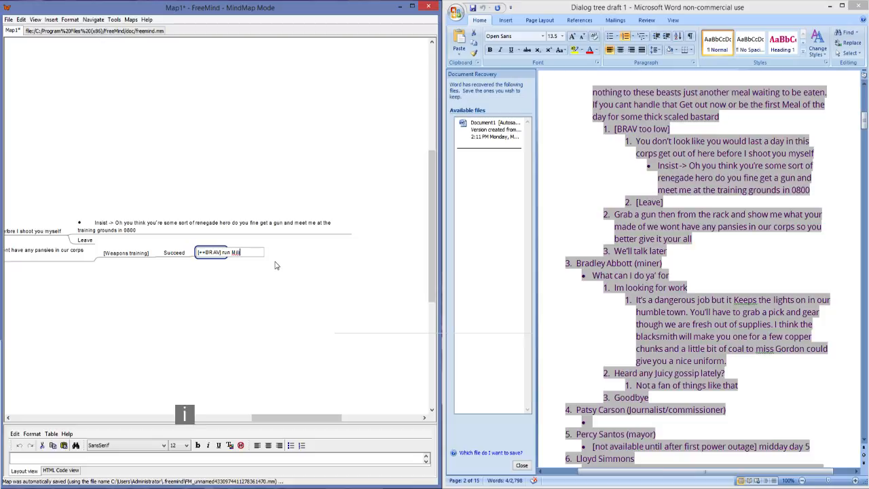
pyautogui.write('tant bran')
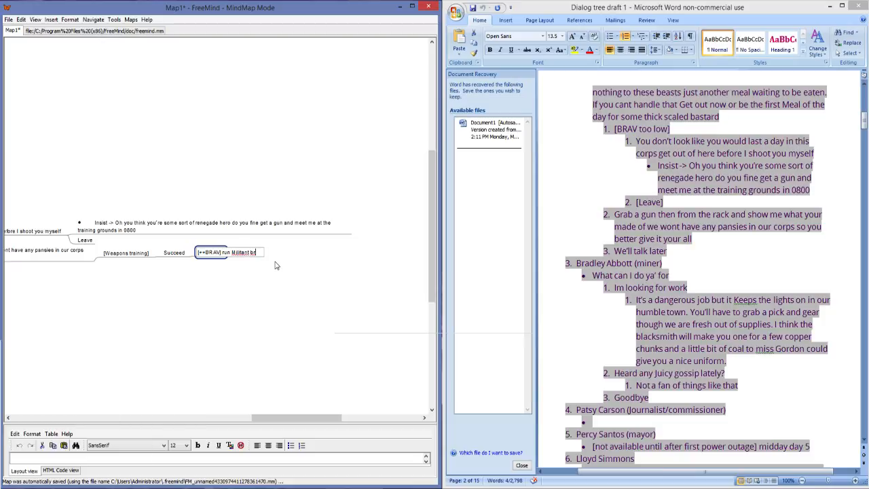
pyautogui.write('ch')
pyautogui.press('Return')
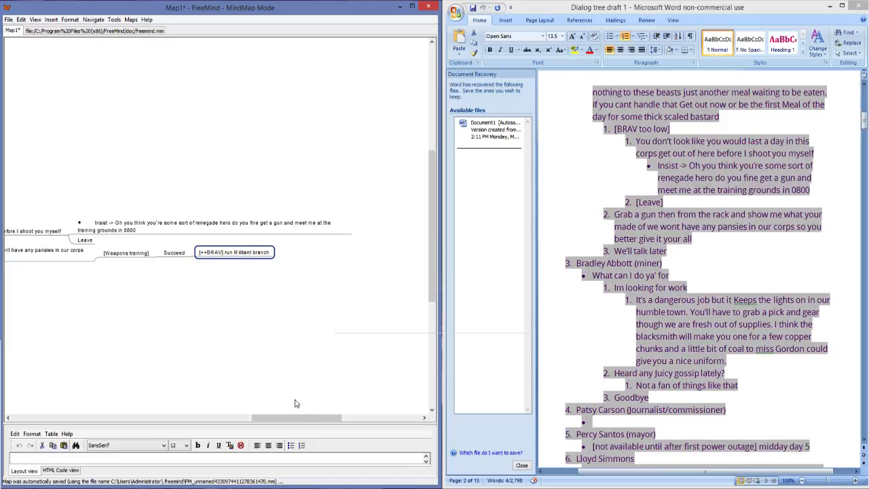
# Step: Fold the Militant and general store character branches under Characters
pyautogui.moveTo(306, 418); pyautogui.dragTo(240, 420)
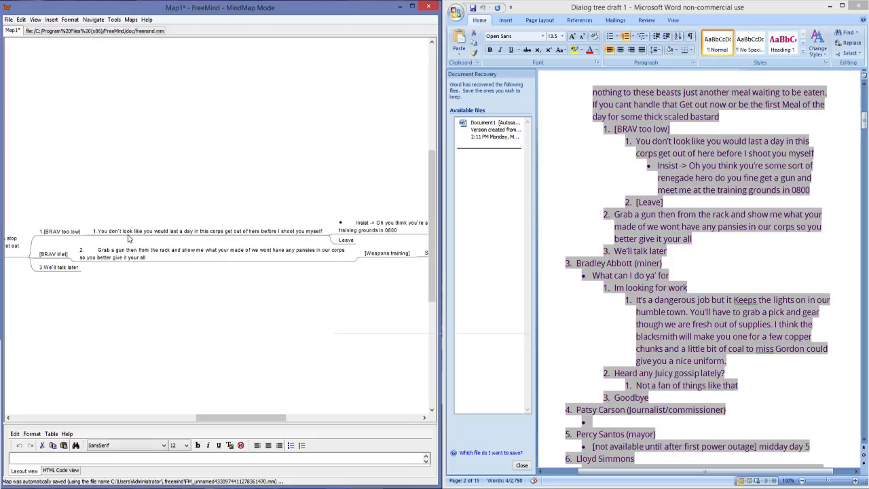
pyautogui.moveTo(269, 419); pyautogui.dragTo(304, 418)
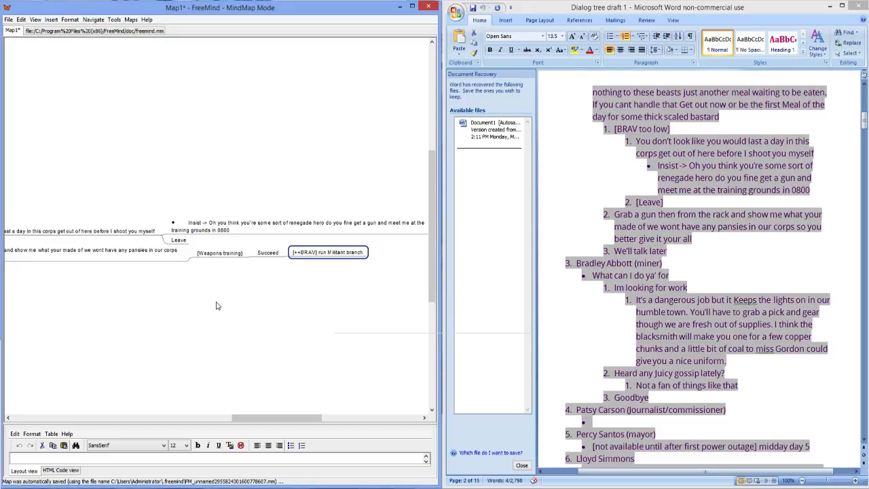
pyautogui.moveTo(284, 421); pyautogui.dragTo(150, 424)
pyautogui.moveTo(150, 419); pyautogui.dragTo(167, 420)
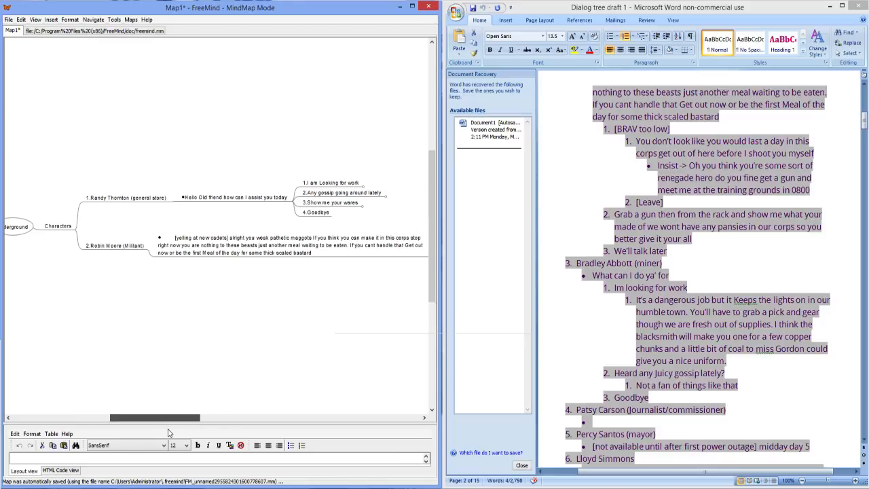
pyautogui.click(149, 251)
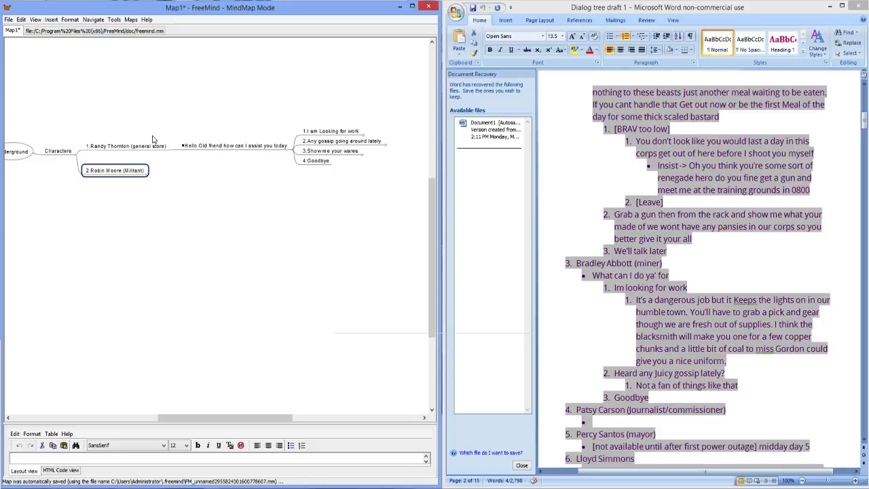
pyautogui.click(172, 152)
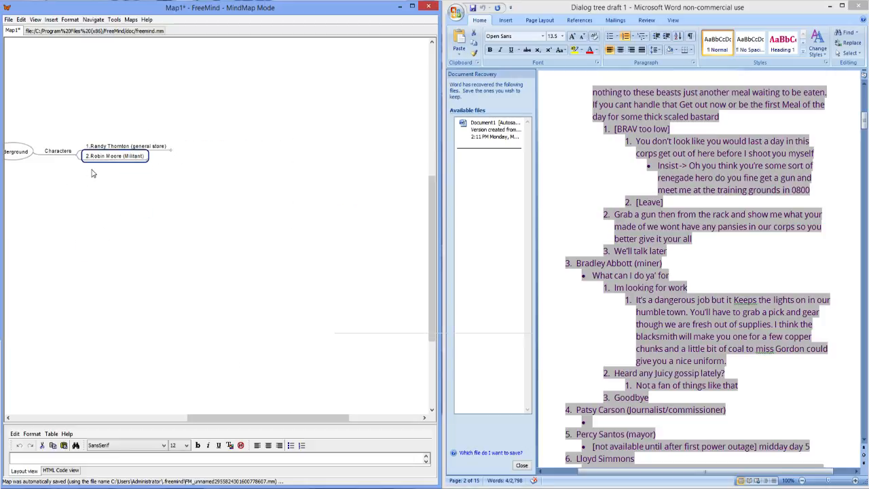
# Step: Copy the miner character's heading from the Word dialog draft into a new FreeMind node below the Militant character
pyautogui.click(705, 272)
pyautogui.scroll(-2, 704, 272)
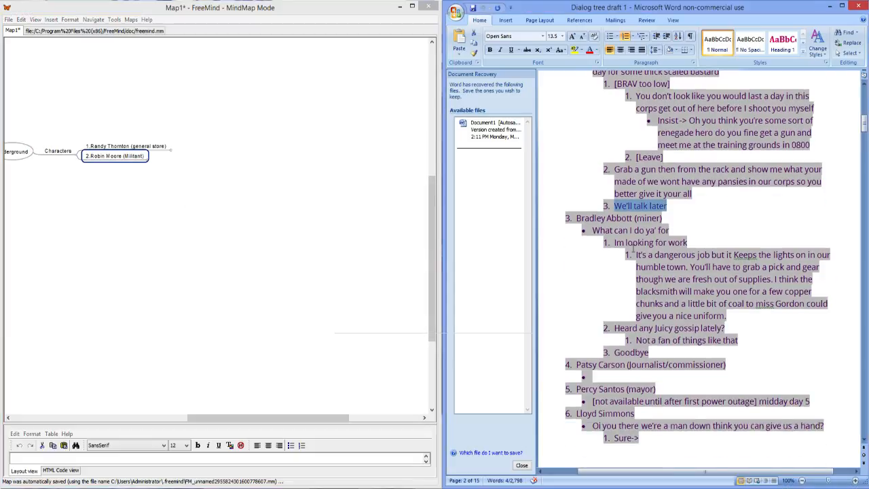
pyautogui.moveTo(662, 217); pyautogui.dragTo(583, 219)
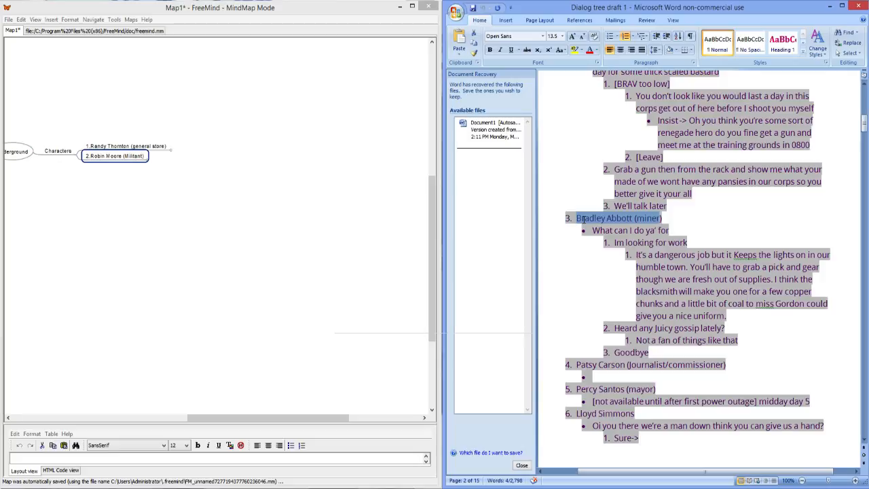
pyautogui.hotkey('ctrl', 'c')
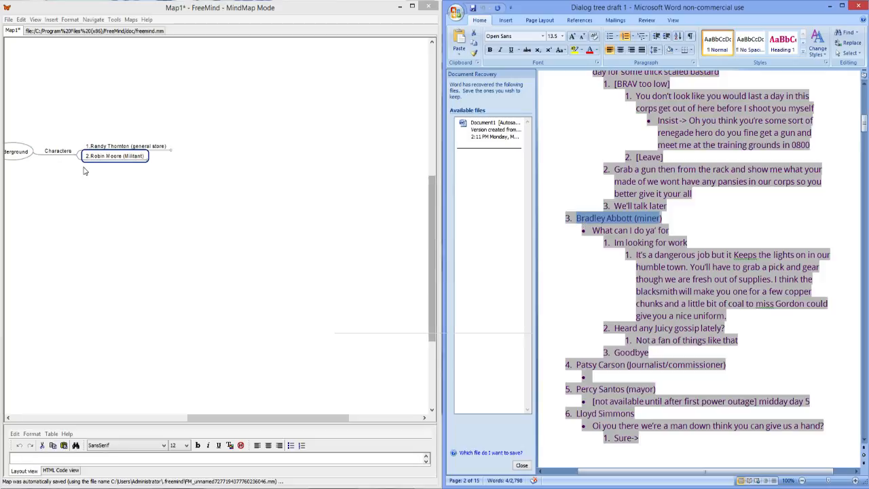
pyautogui.click(114, 157)
pyautogui.press('Return')
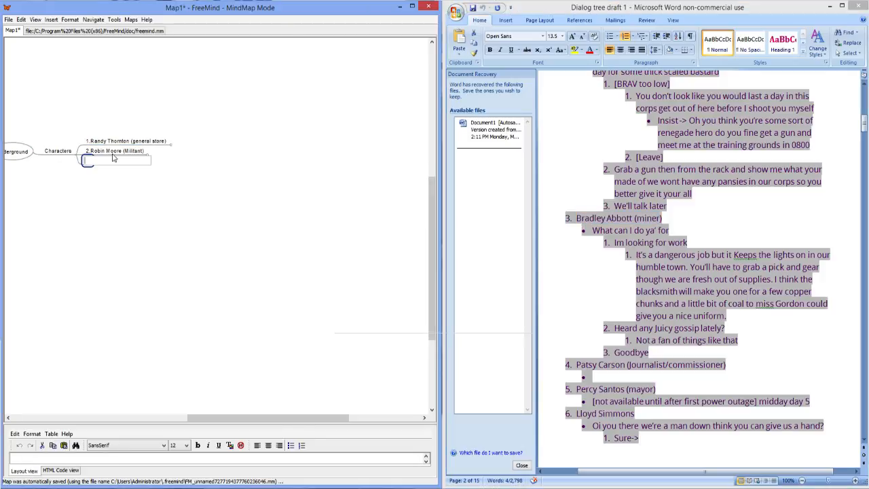
pyautogui.hotkey('ctrl', 'v')
pyautogui.press('Return')
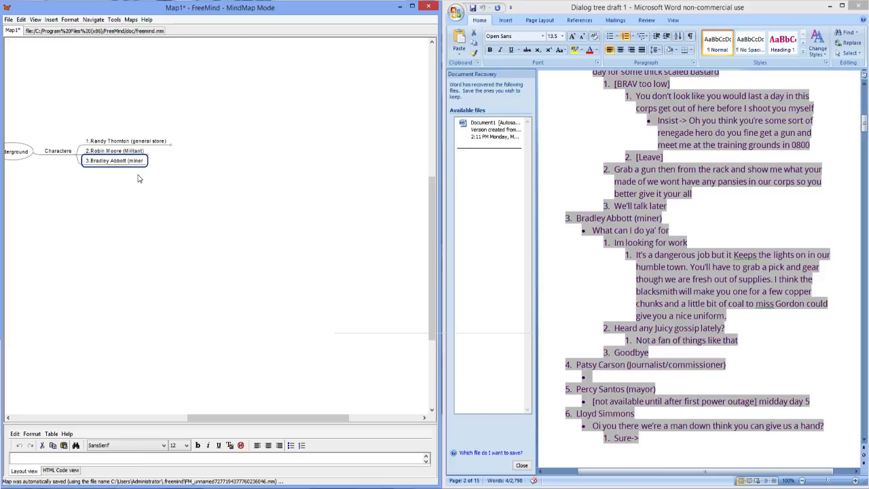
# Step: Clean up the miner character's node by removing the gap after "3." and adding the missing closing parenthesis
pyautogui.doubleClick(142, 161)
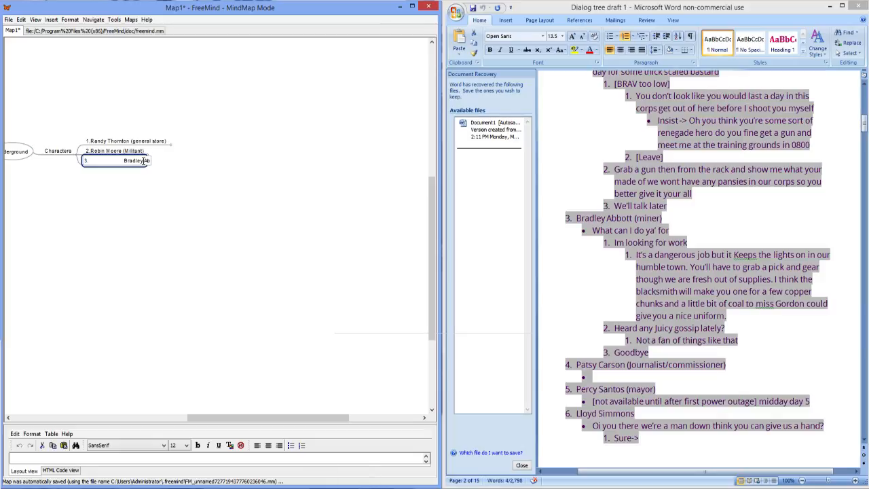
pyautogui.press('Left')
pyautogui.press('BackSpace')
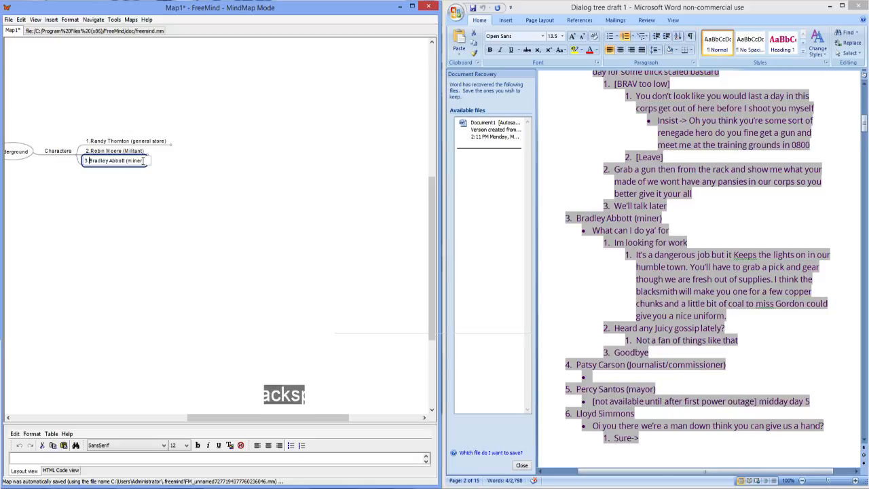
pyautogui.press('BackSpace')
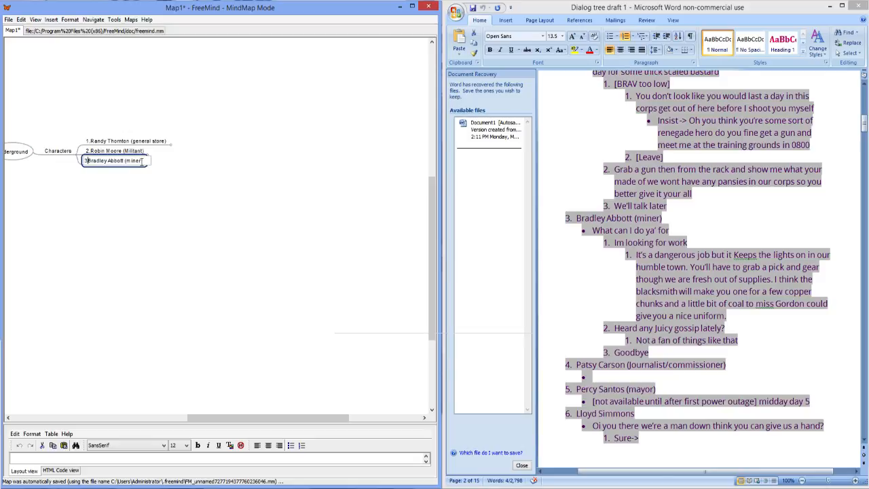
pyautogui.press('BackSpace')
pyautogui.write('3.')
pyautogui.press('Right')
pyautogui.write(')')
pyautogui.click(174, 154)
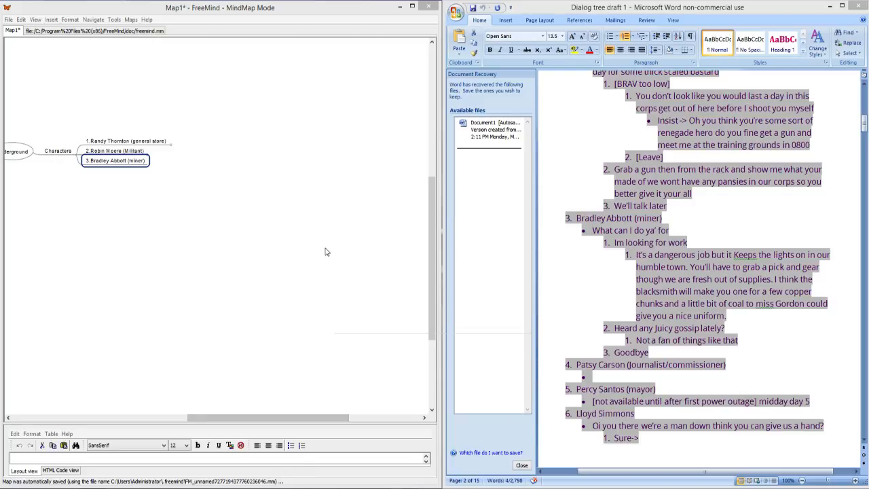
# Step: Add a child node to the miner character with the line "What can I do ya' for" copied from the Word draft
pyautogui.moveTo(79, 219); pyautogui.dragTo(150, 222)
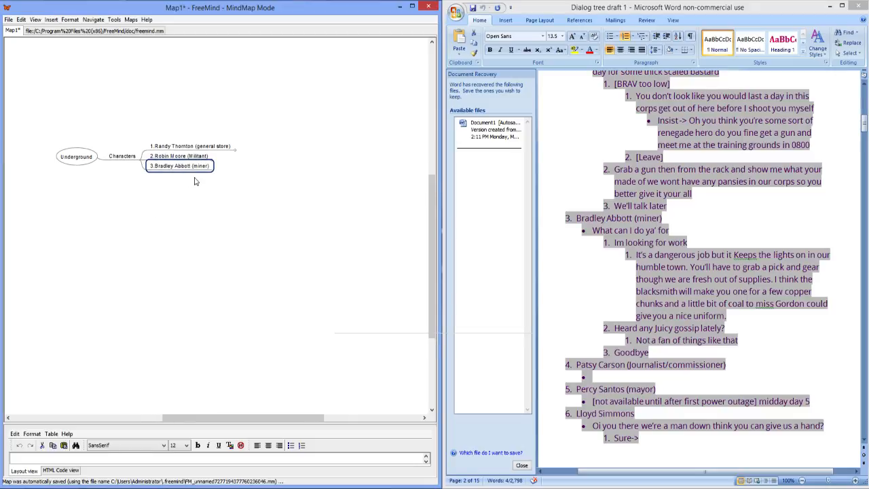
pyautogui.press('Insert')
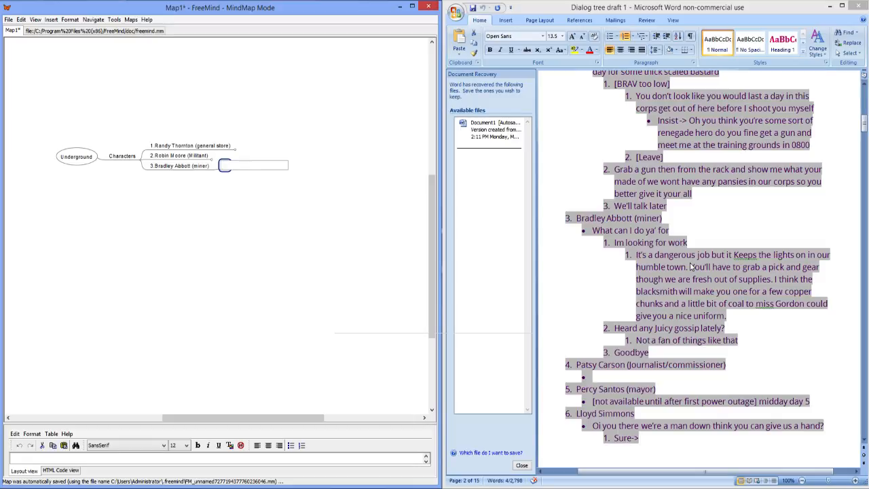
pyautogui.click(733, 317)
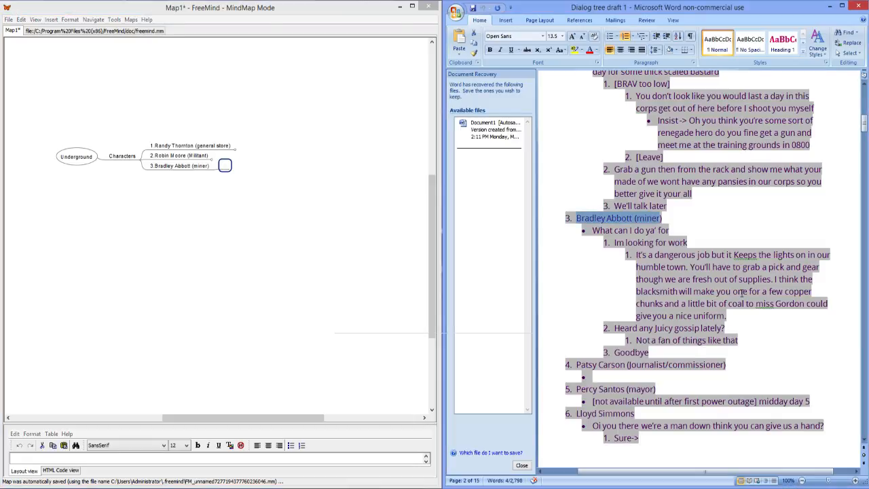
pyautogui.scroll(-1, 741, 293)
pyautogui.click(659, 233)
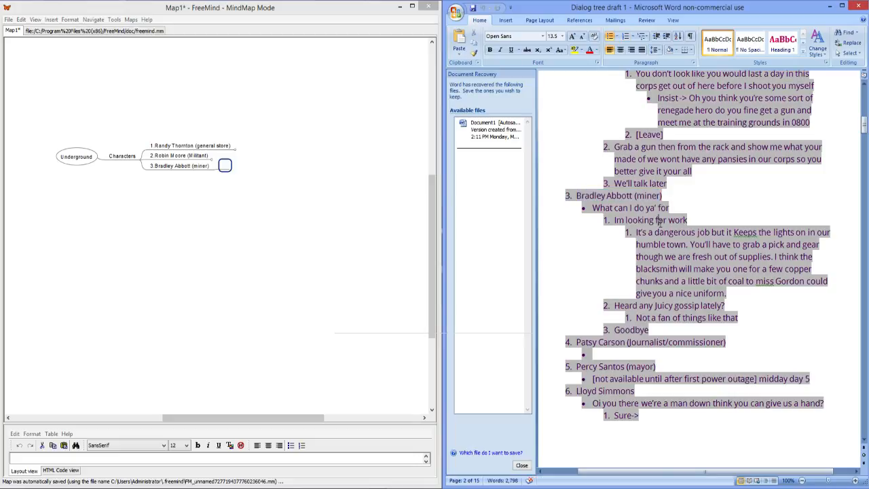
pyautogui.moveTo(671, 207); pyautogui.dragTo(592, 207)
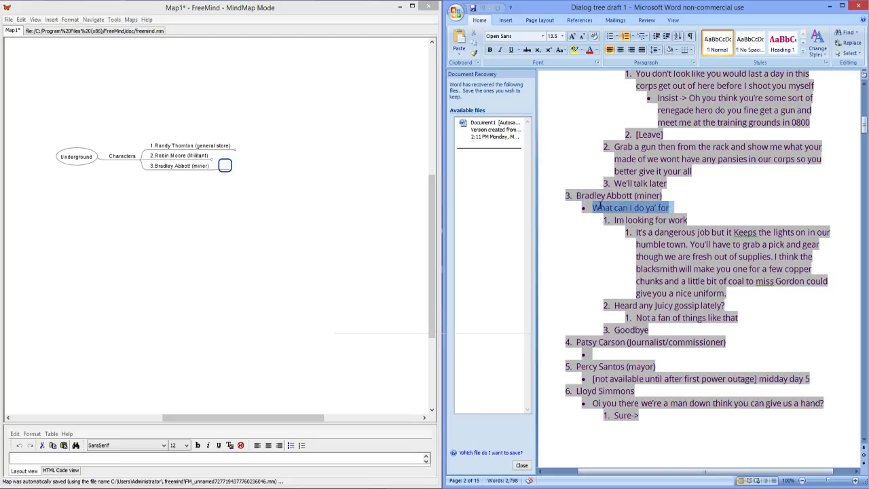
pyautogui.doubleClick(226, 166)
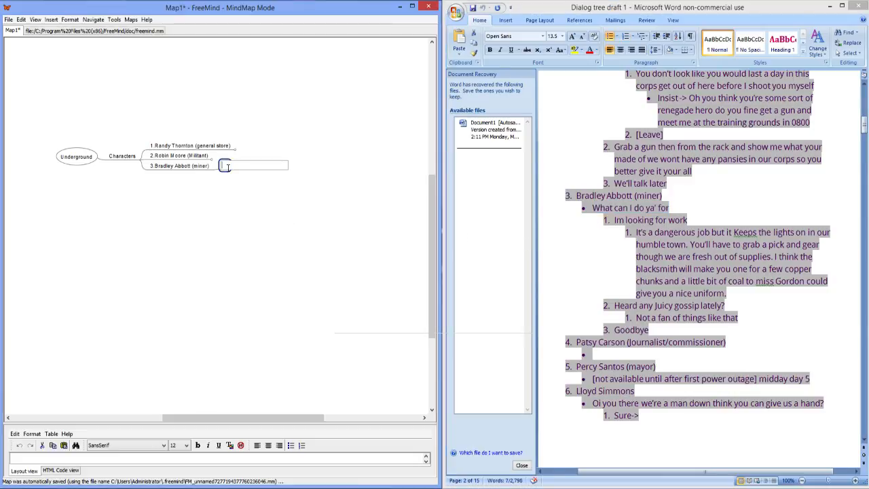
pyautogui.hotkey('ctrl', 'v')
pyautogui.click(262, 165)
pyautogui.press('BackSpace')
pyautogui.press('BackSpace')
pyautogui.press('Return')
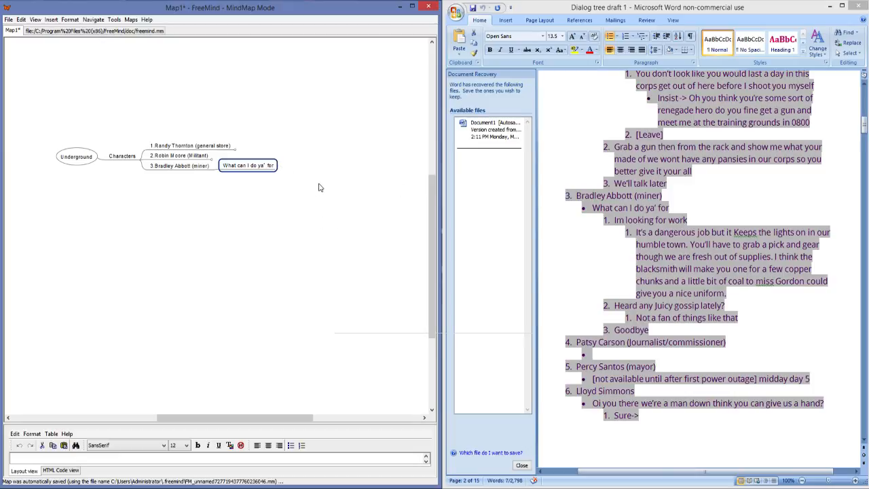
# Step: Add a child node reading "Im looking for work" to "What can I do ya' for", copied from the draft without its list number
pyautogui.press('Insert')
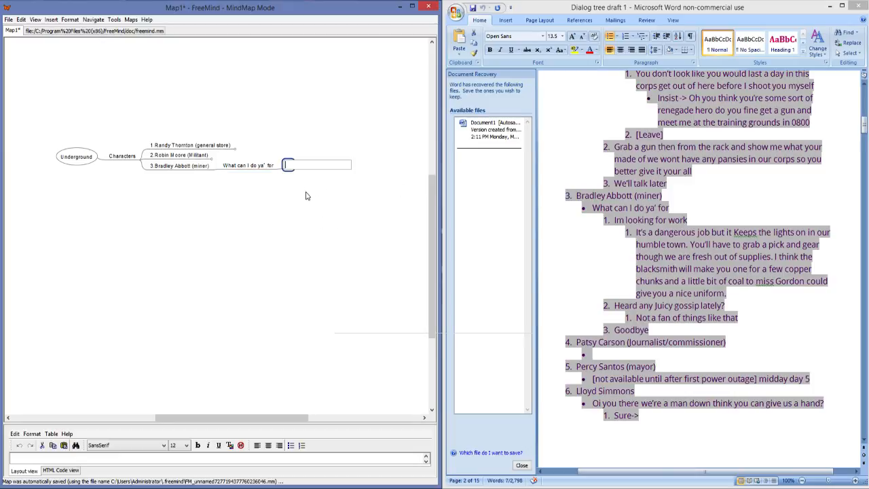
pyautogui.click(687, 222)
pyautogui.moveTo(687, 223); pyautogui.dragTo(614, 226)
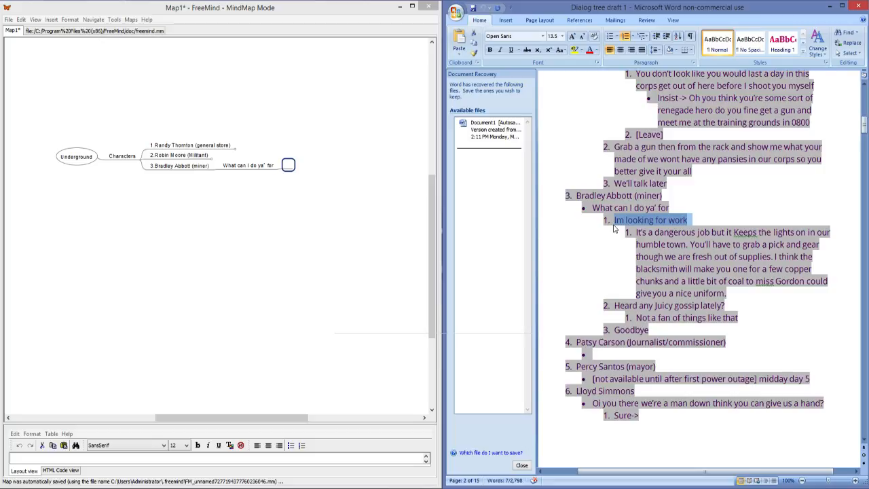
pyautogui.doubleClick(282, 164)
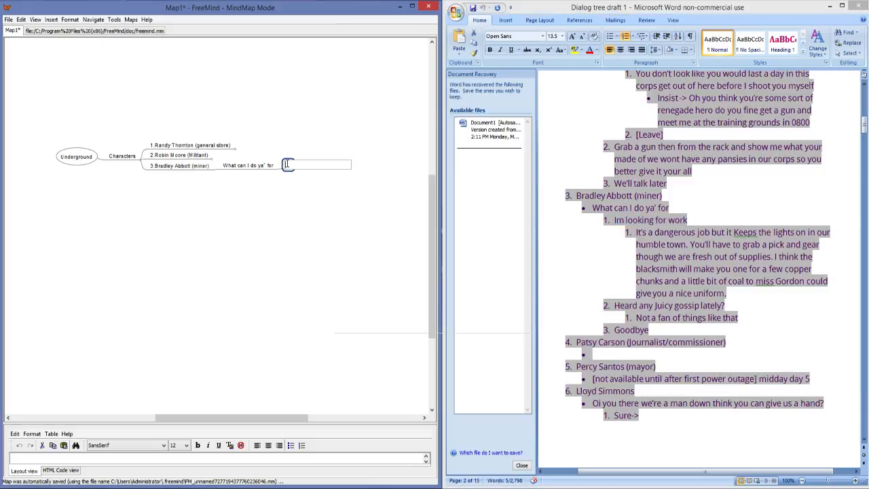
pyautogui.hotkey('ctrl', 'v')
pyautogui.click(323, 168)
pyautogui.press('BackSpace')
pyautogui.press('BackSpace')
pyautogui.press('BackSpace')
pyautogui.press('Return')
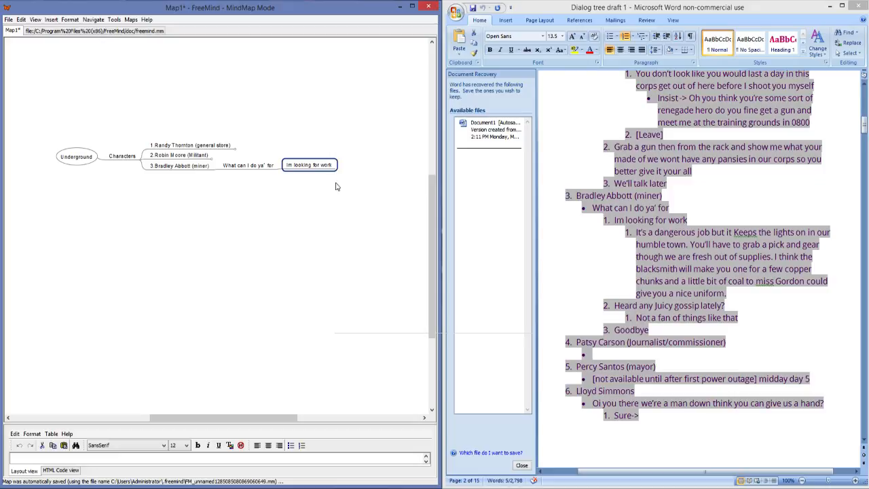
# Step: Add a sibling node below "Im looking for work" from the draft, reading "2.Heard any gossip lately?" without the word Juicy
pyautogui.press('Insert')
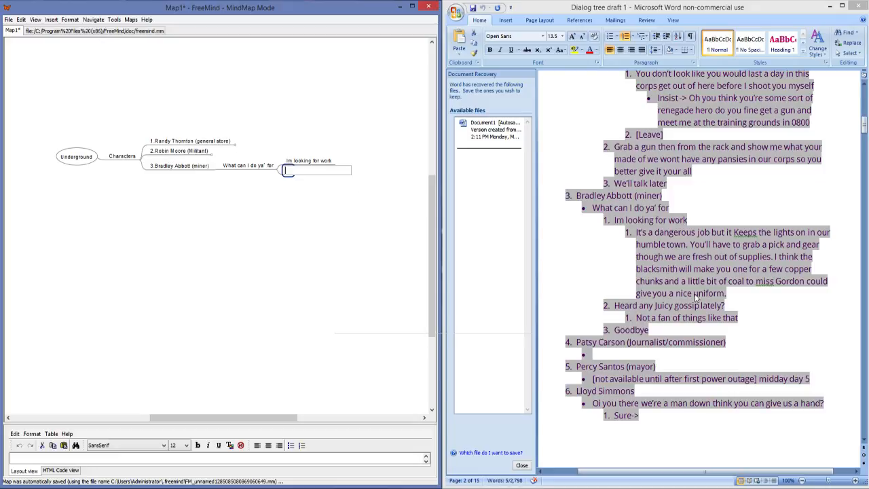
pyautogui.moveTo(724, 306); pyautogui.dragTo(617, 307)
pyautogui.hotkey('ctrl', 'c')
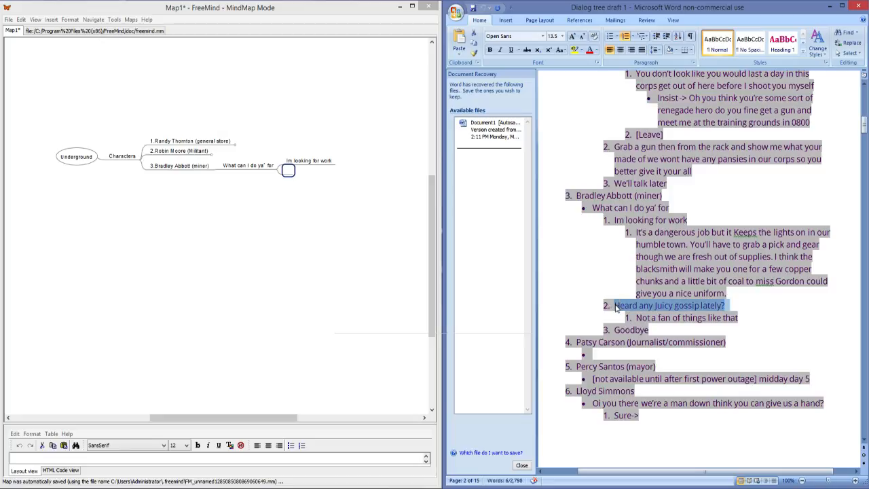
pyautogui.click(288, 170)
pyautogui.hotkey('ctrl', 'v')
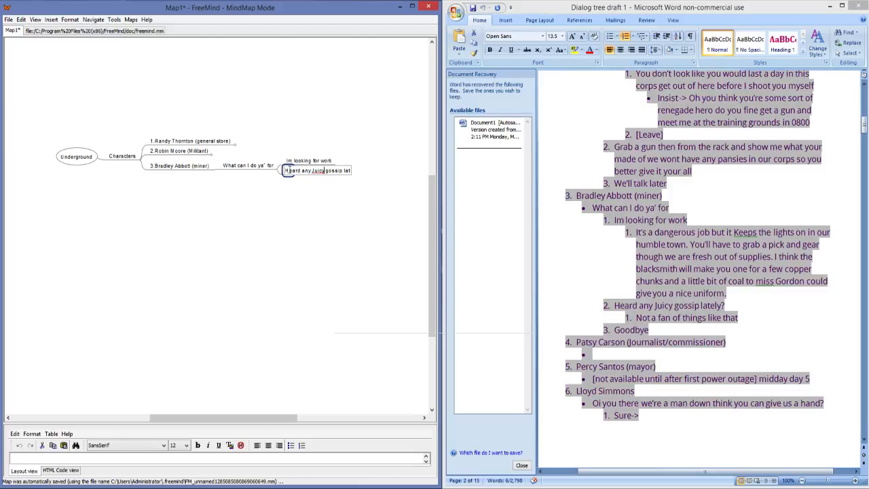
pyautogui.press('BackSpace')
pyautogui.press('BackSpace')
pyautogui.press('BackSpace')
pyautogui.press('BackSpace')
pyautogui.press('BackSpace')
pyautogui.press('BackSpace')
pyautogui.press('Return')
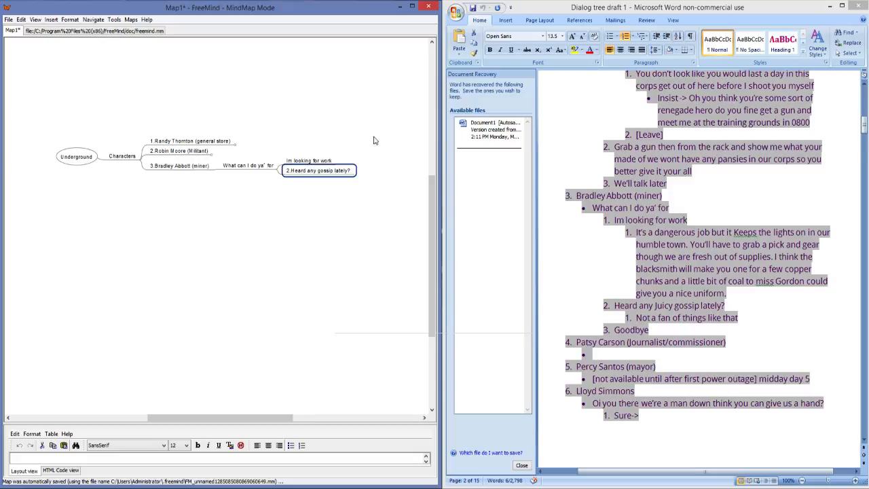
# Step: Copy the draft's "It's a dangerous job" paragraph into a new child node of "Im looking for work" and fold that branch
pyautogui.click(324, 161)
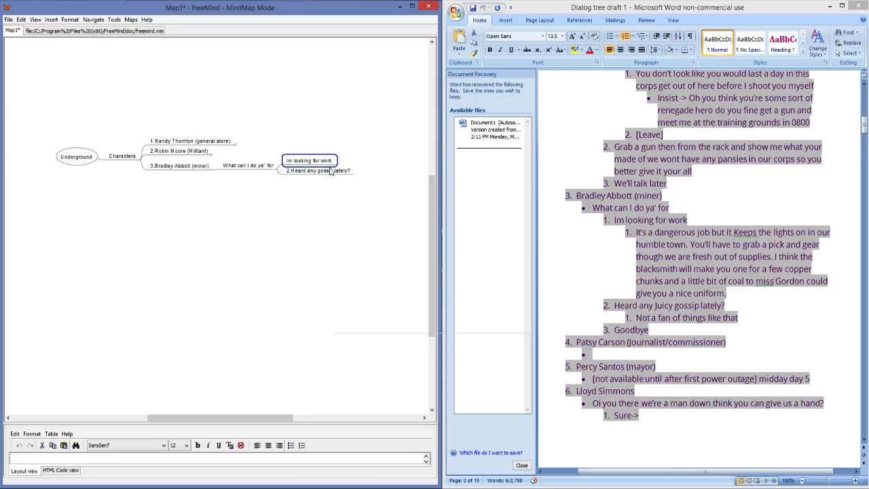
pyautogui.press('Insert')
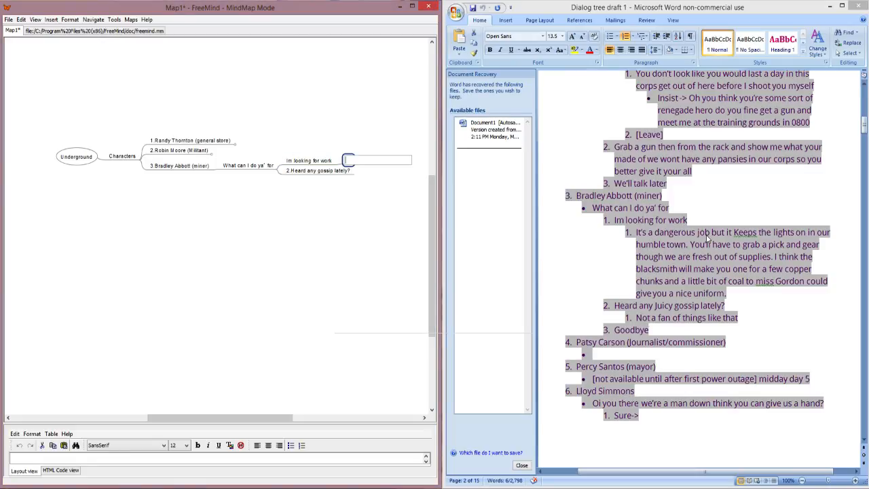
pyautogui.click(736, 294)
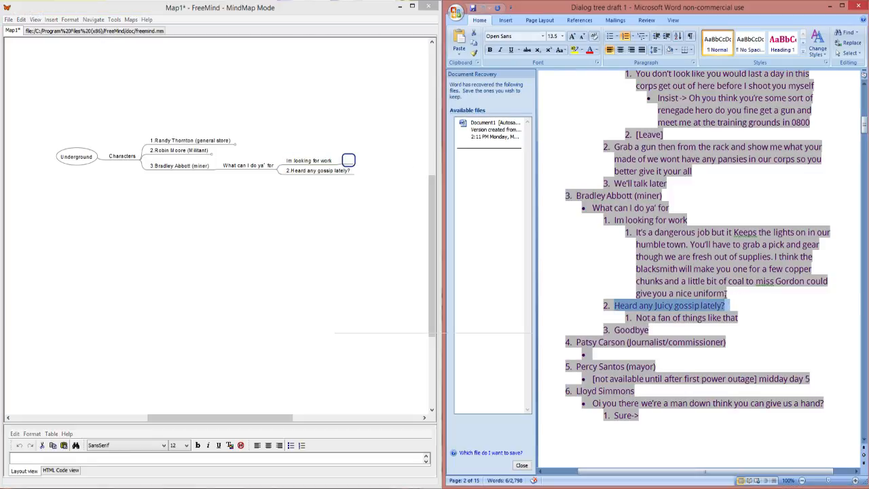
pyautogui.click(726, 294)
pyautogui.moveTo(727, 293); pyautogui.dragTo(640, 233)
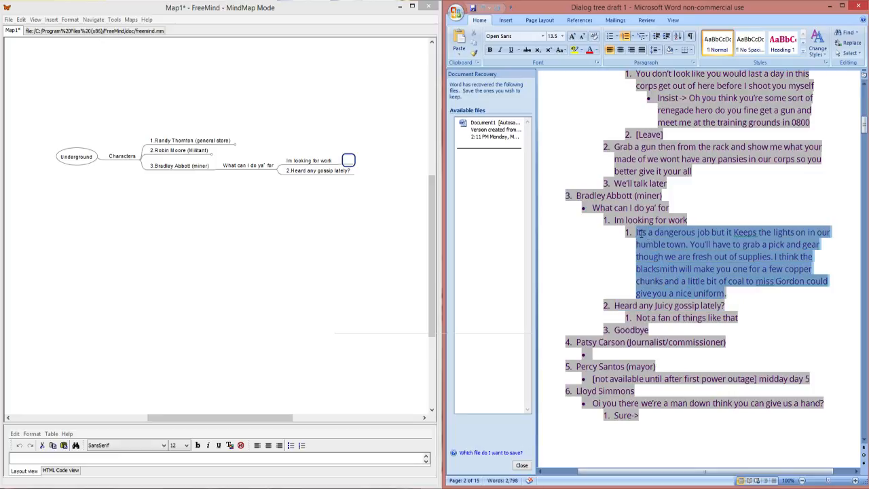
pyautogui.click(348, 161)
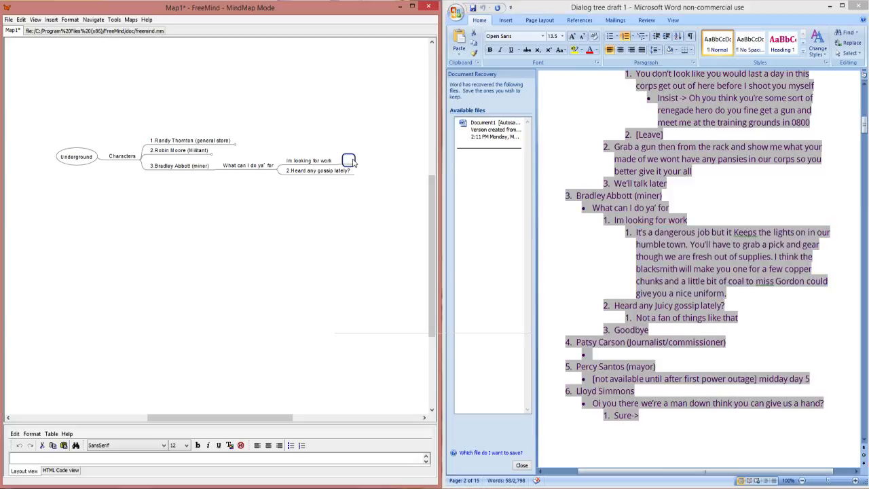
pyautogui.doubleClick(350, 160)
pyautogui.hotkey('ctrl', 'v')
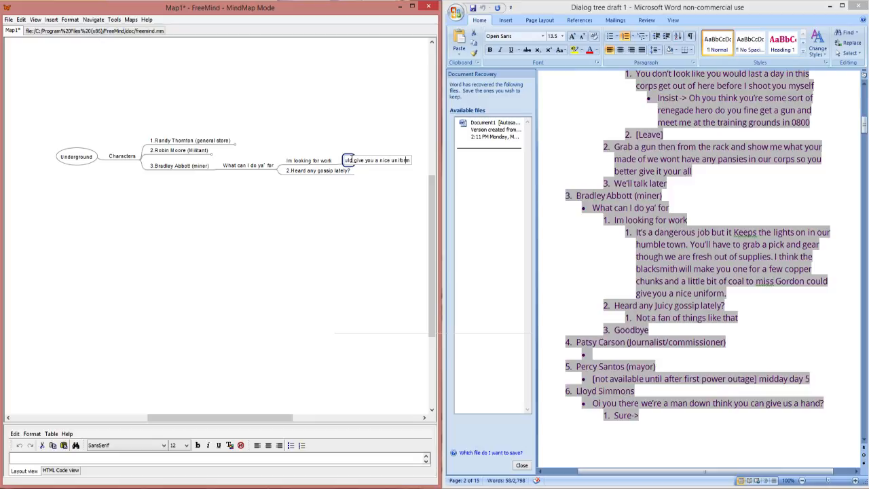
pyautogui.press('Left')
pyautogui.press('Left')
pyautogui.press('Left')
pyautogui.press('Left')
pyautogui.press('Left')
pyautogui.press('Left')
pyautogui.press('Left')
pyautogui.press('Left')
pyautogui.press('Left')
pyautogui.press('Left')
pyautogui.press('Left')
pyautogui.press('Left')
pyautogui.press('Left')
pyautogui.press('Left')
pyautogui.press('Left')
pyautogui.press('Left')
pyautogui.write('d give you a nice')
pyautogui.press('Return')
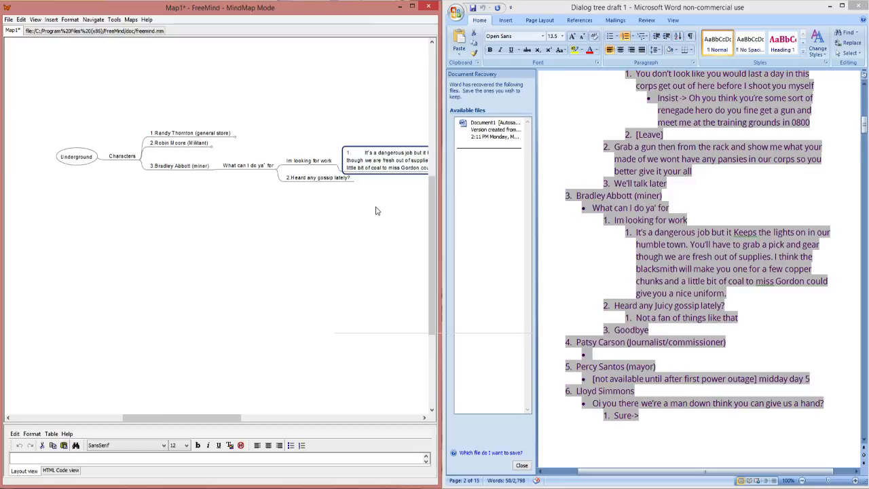
pyautogui.click(336, 167)
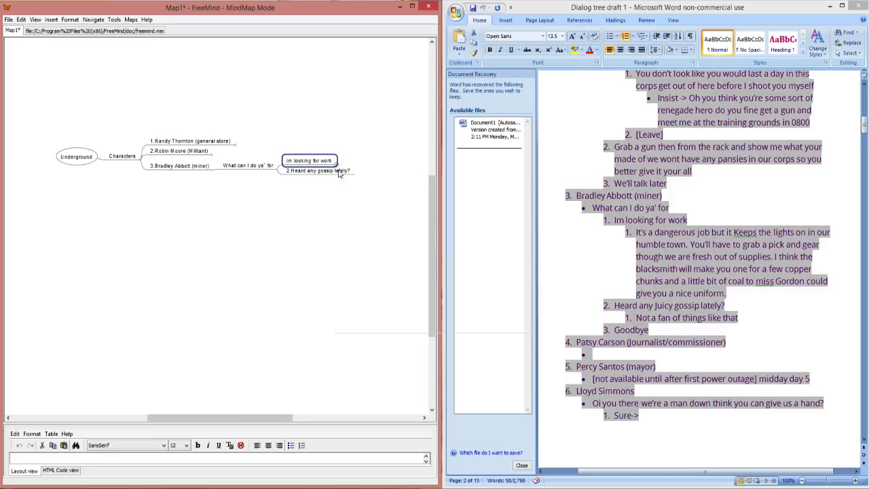
# Step: Add the draft's reply "1.Not a fan of things like that" as a child of "2.Heard any gossip lately?" and fold that branch
pyautogui.click(340, 172)
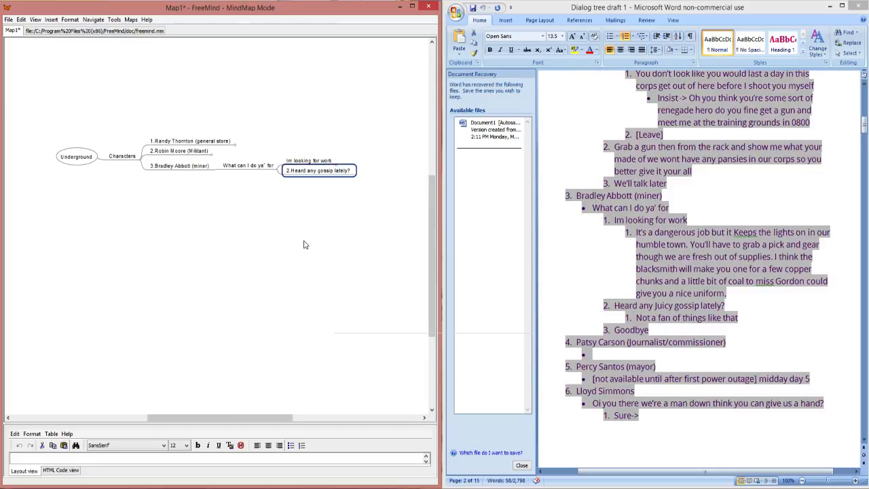
pyautogui.press('Insert')
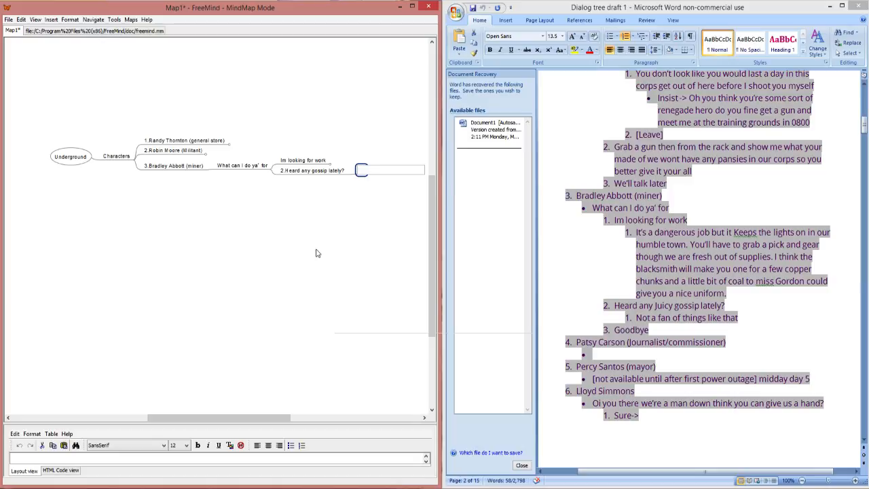
pyautogui.click(738, 319)
pyautogui.moveTo(738, 319); pyautogui.dragTo(637, 320)
pyautogui.hotkey('ctrl', 'c')
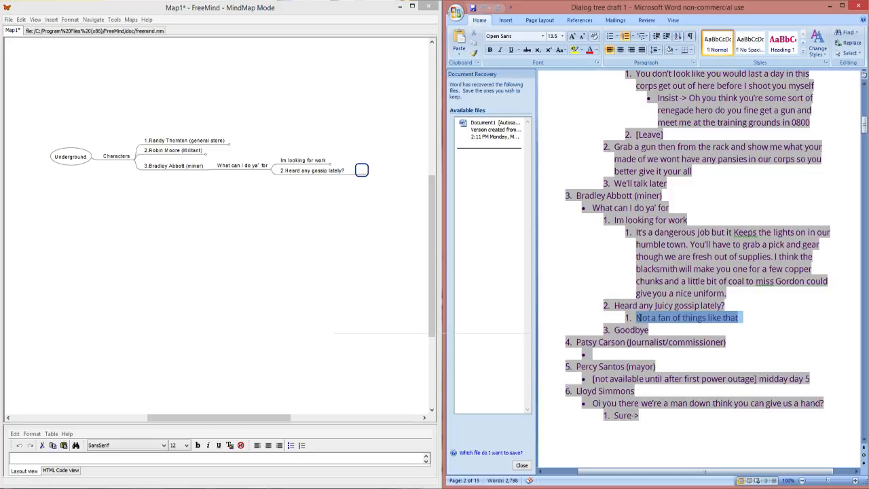
pyautogui.click(363, 171)
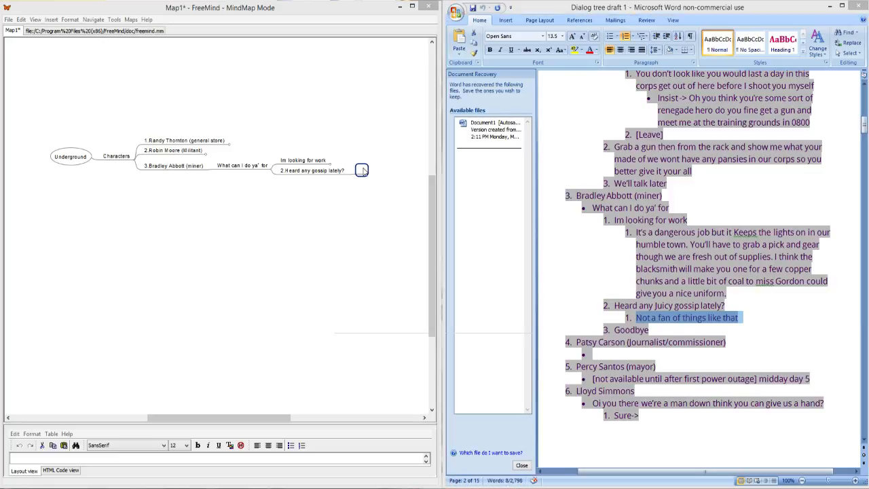
pyautogui.doubleClick(364, 172)
pyautogui.hotkey('ctrl', 'v')
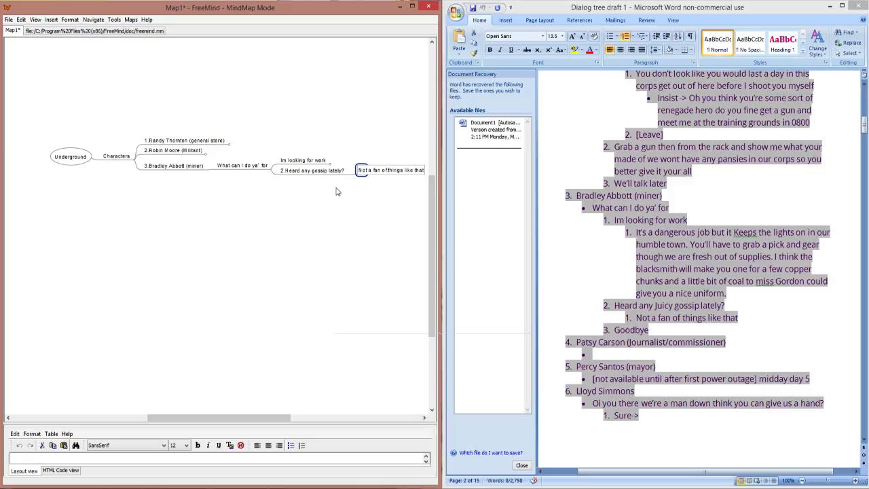
pyautogui.press('Return')
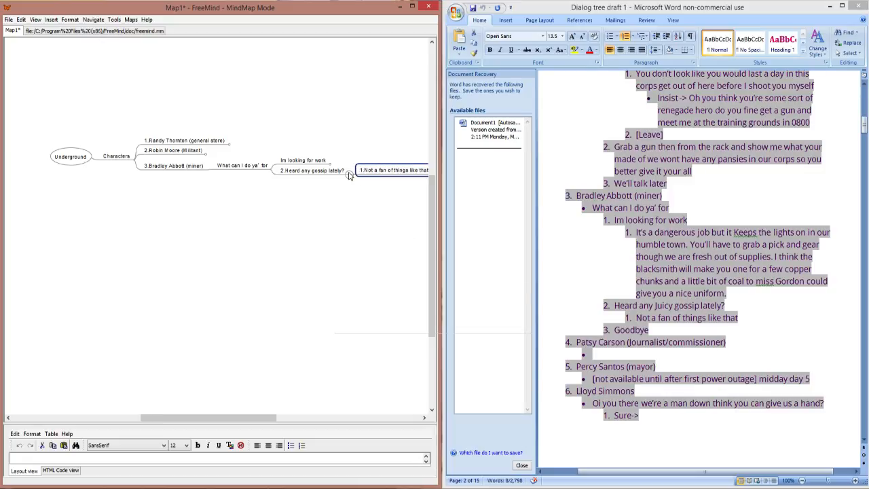
pyautogui.click(346, 171)
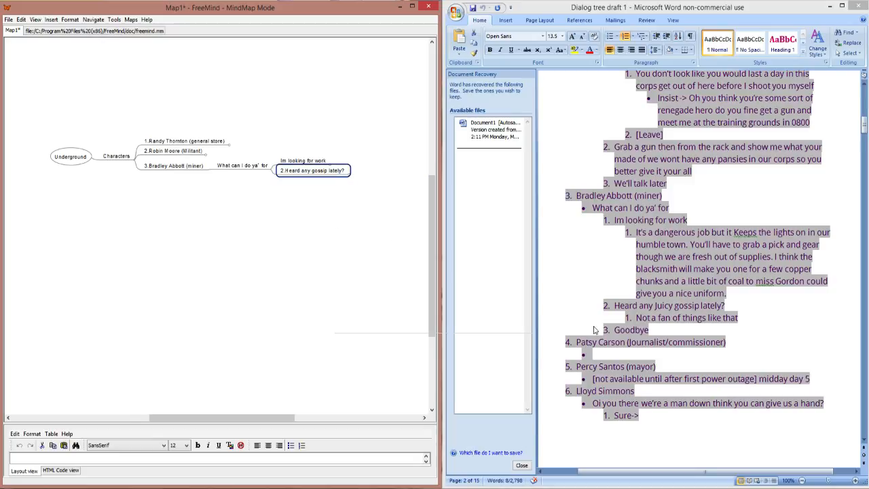
# Step: Add the draft's "3.Goodbye" as a sibling node below "2.Heard any gossip lately?" and fold the miner's branch
pyautogui.press('Return')
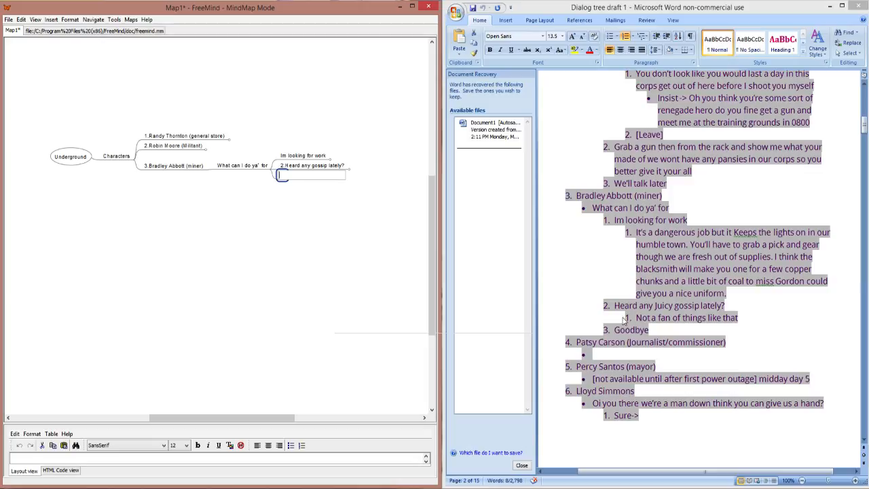
pyautogui.click(649, 329)
pyautogui.moveTo(649, 330); pyautogui.dragTo(609, 331)
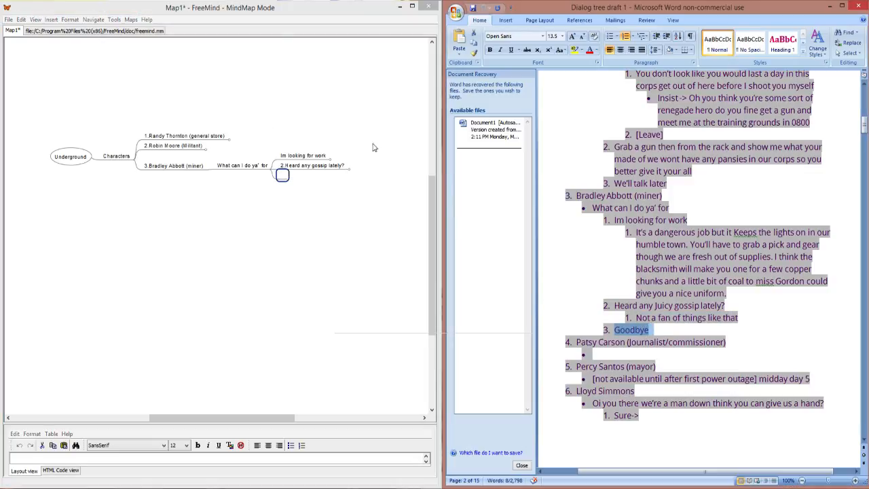
pyautogui.click(283, 177)
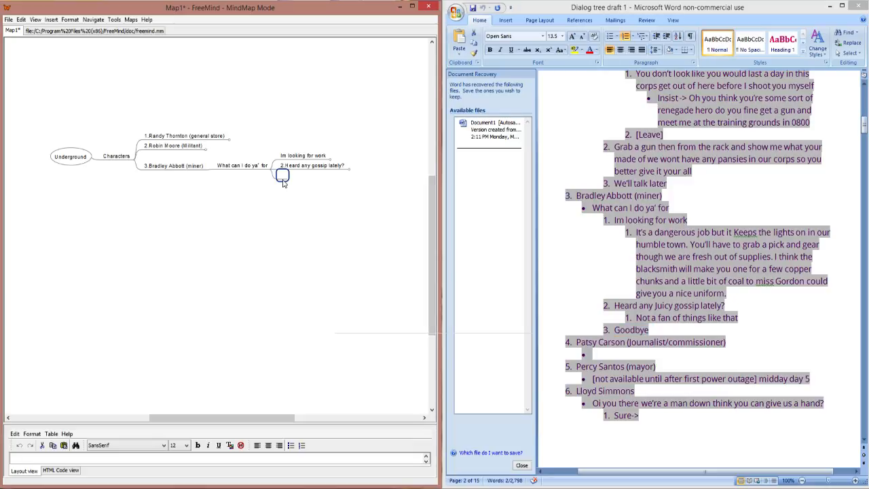
pyautogui.doubleClick(283, 177)
pyautogui.write('3.\tGoodbye')
pyautogui.press('Return')
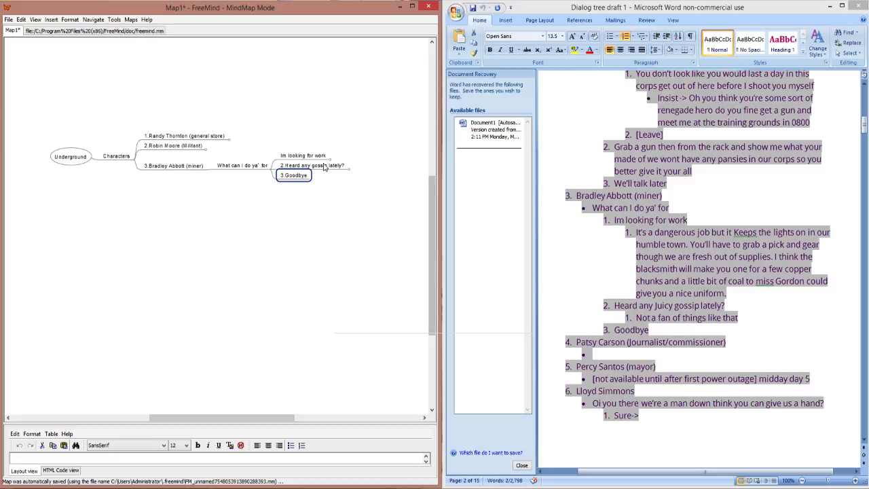
pyautogui.moveTo(272, 419); pyautogui.dragTo(250, 421)
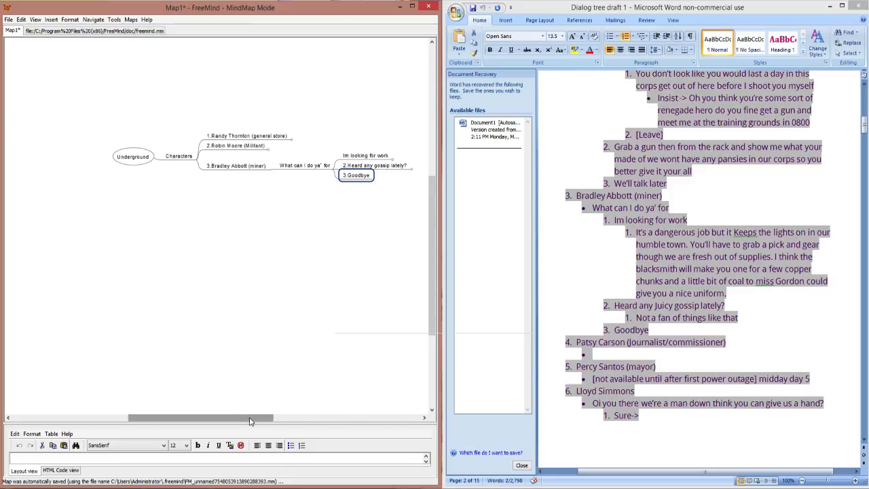
pyautogui.click(269, 169)
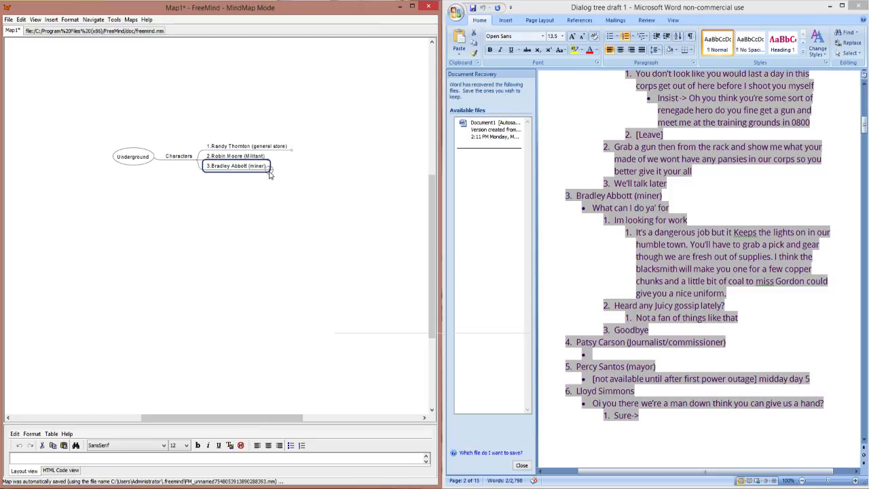
# Step: Add the draft's fourth character heading, the journalist/commissioner, as a node below the miner and fold the miner's branch again
pyautogui.doubleClick(631, 329)
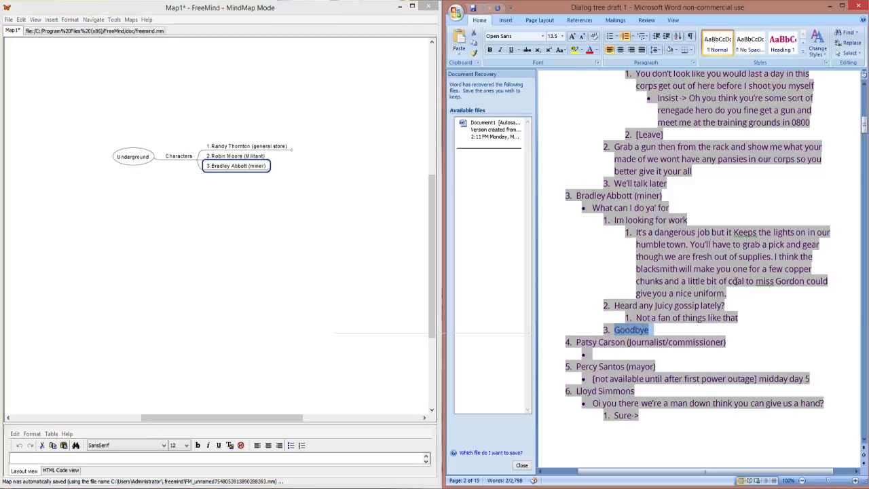
pyautogui.scroll(-1, 736, 282)
pyautogui.moveTo(577, 299); pyautogui.dragTo(726, 297)
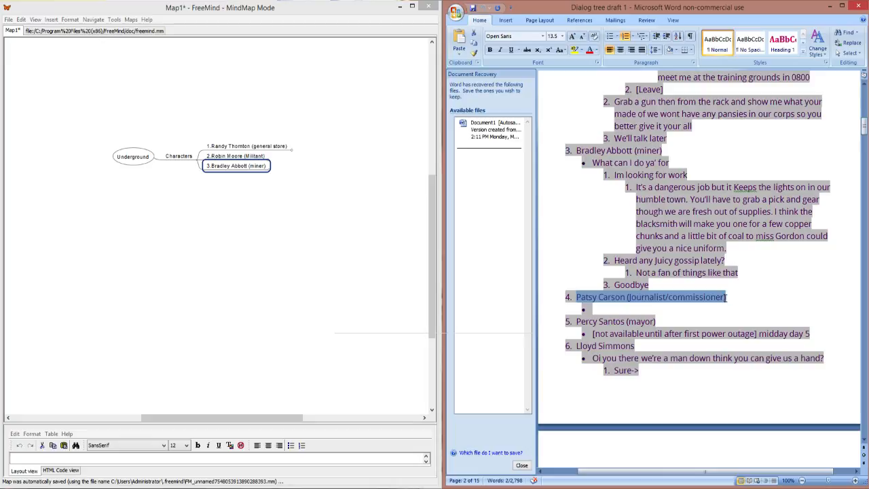
pyautogui.click(217, 177)
pyautogui.write("What can I do ya' for Im looking for work 2.Heard any gossip lately? 3.Goodbye")
pyautogui.press('Return')
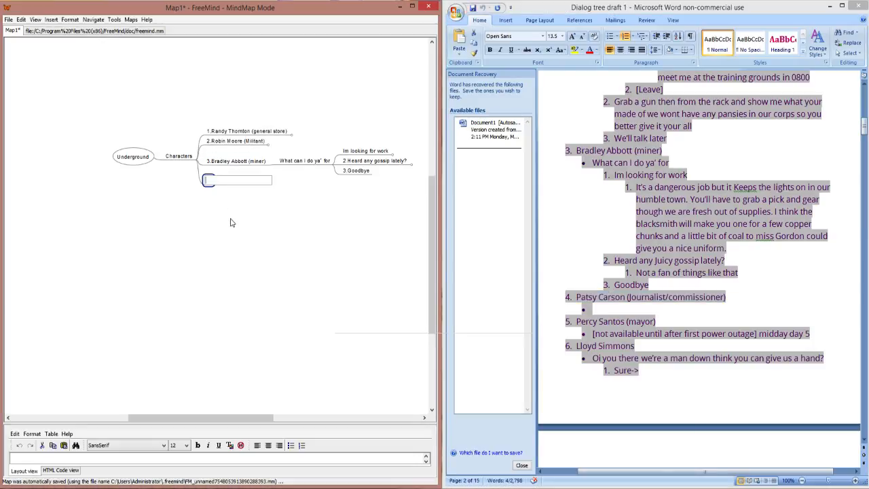
pyautogui.write('4.Patsy Carson (Journalist/commissioner)')
pyautogui.click(269, 165)
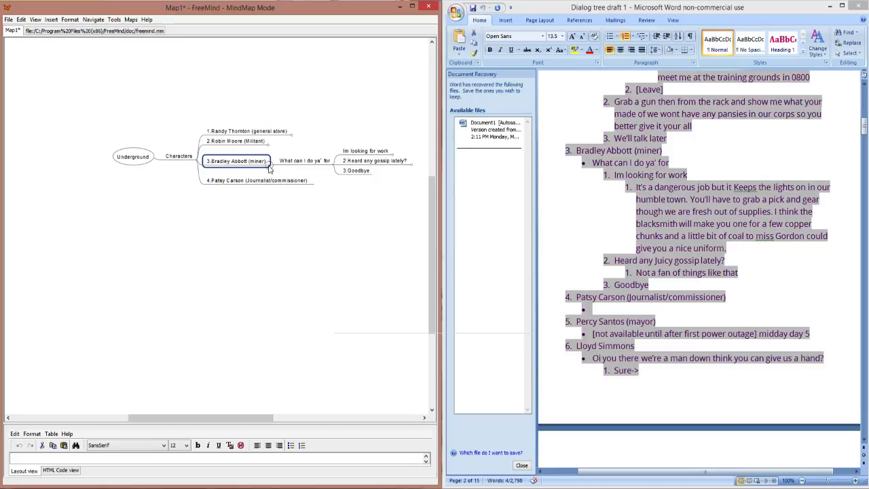
pyautogui.click(269, 167)
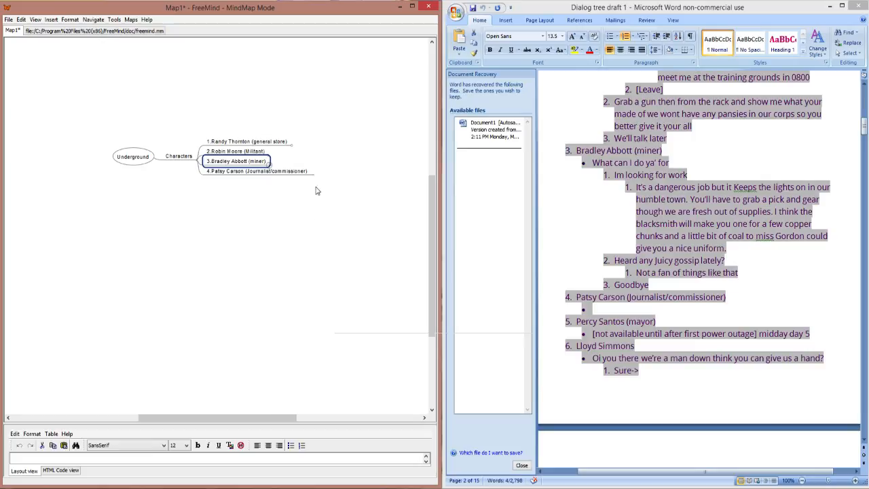
# Step: Add an empty child node to the journalist/commissioner node, matching the blank bullet in the draft
pyautogui.click(296, 175)
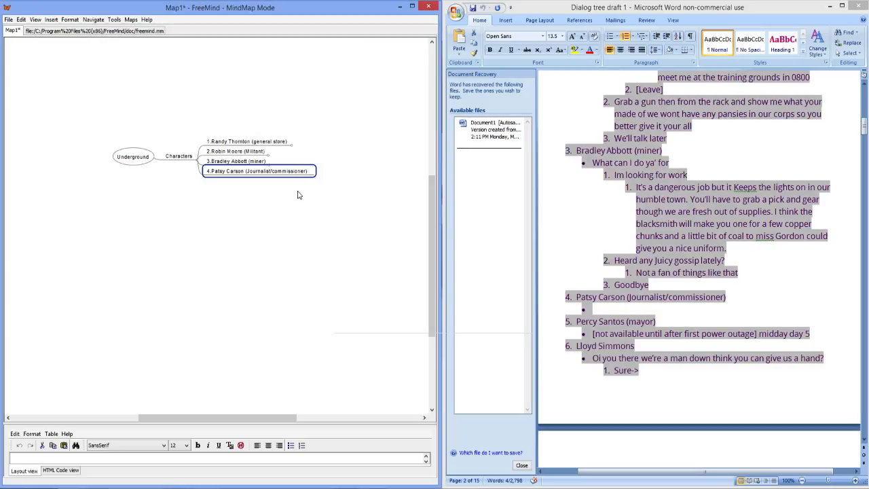
pyautogui.press('Tab')
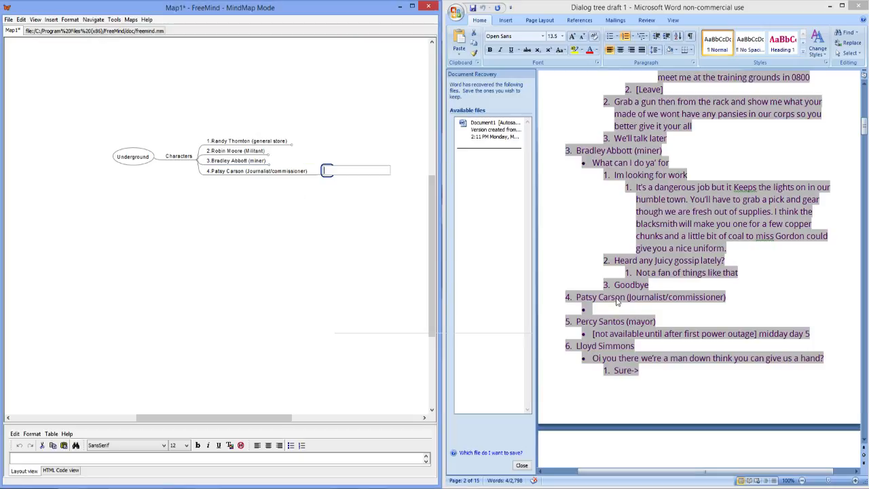
pyautogui.click(630, 317)
pyautogui.click(635, 320)
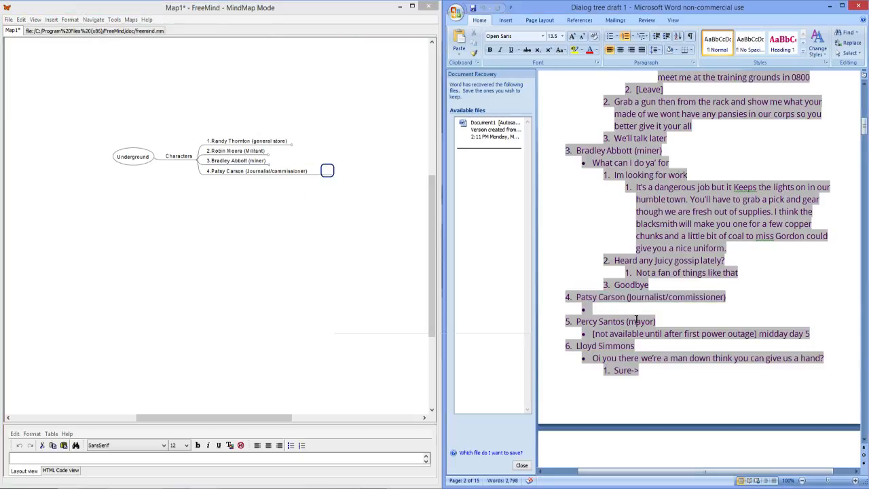
# Step: Try to fill the journalist/commissioner's empty child node with the draft's mayor heading and its availability note
pyautogui.moveTo(809, 333); pyautogui.dragTo(568, 324)
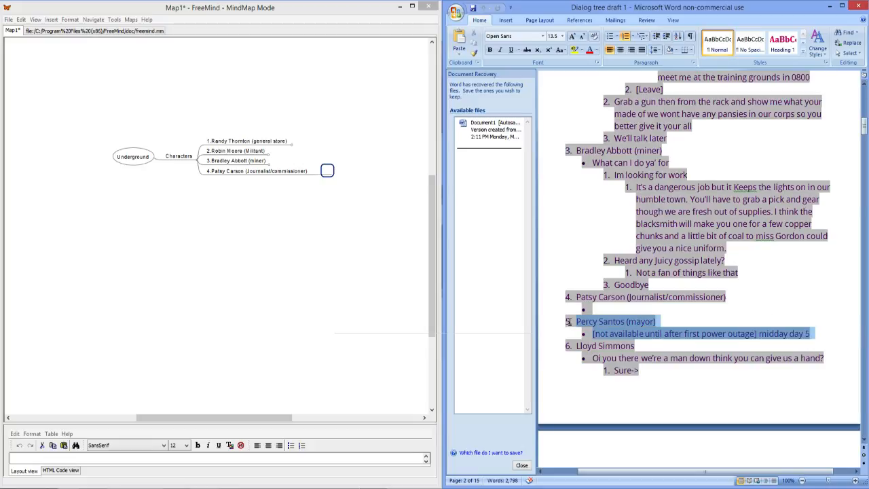
pyautogui.click(327, 170)
pyautogui.doubleClick(327, 170)
pyautogui.hotkey('ctrl', 'v')
pyautogui.press('Return')
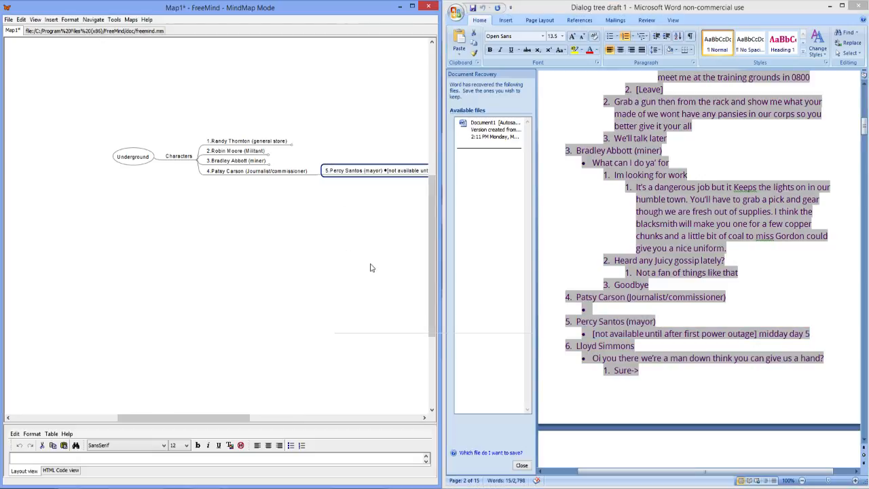
pyautogui.moveTo(214, 418); pyautogui.dragTo(259, 421)
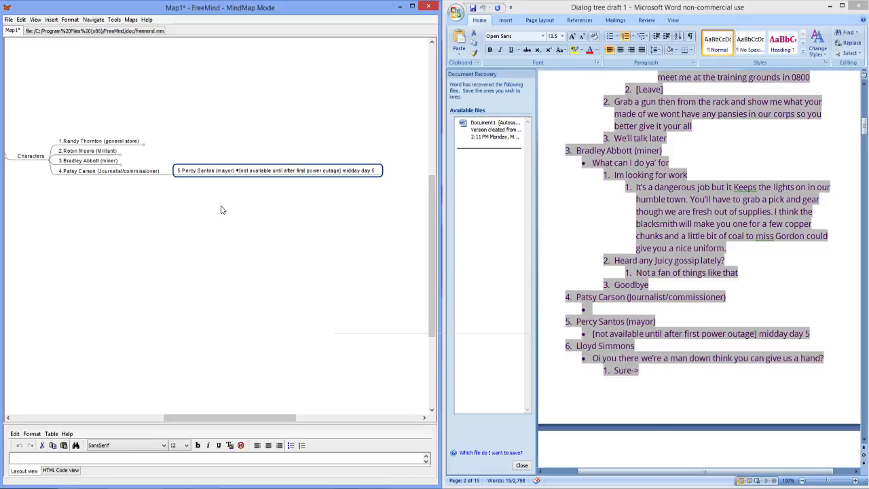
pyautogui.hotkey('ctrl', 'z')
# Step: Add a sibling node below the journalist/commissioner and clear the pasted mayor heading and note from it
pyautogui.click(93, 174)
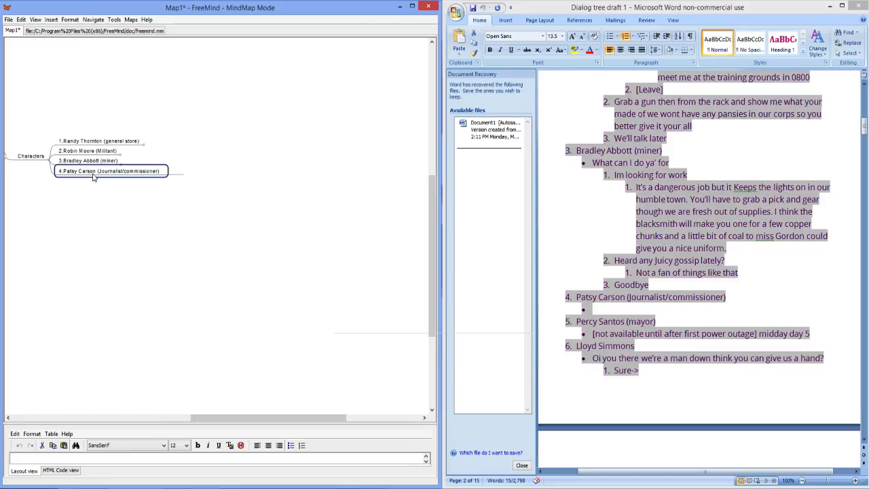
pyautogui.press('Return')
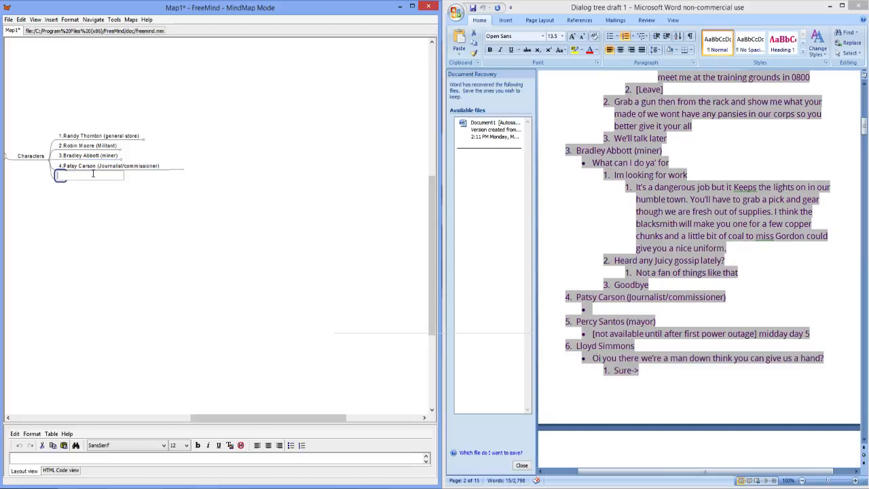
pyautogui.write('[not available until after first power outage]')
pyautogui.doubleClick(124, 178)
pyautogui.click(99, 176)
pyautogui.hotkey('ctrl', 'a')
pyautogui.press('BackSpace')
# Step: Copy only the mayor's numbered heading from the draft into the empty node below the journalist/commissioner
pyautogui.click(647, 321)
pyautogui.click(655, 321)
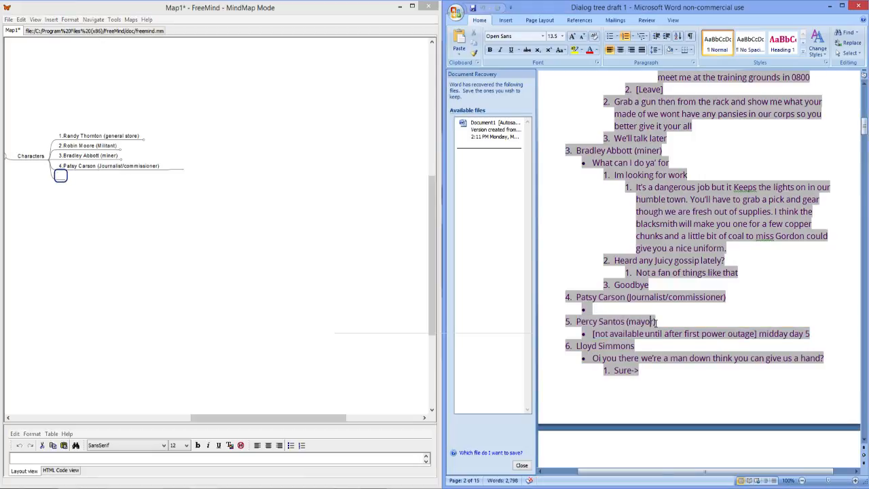
pyautogui.moveTo(656, 321); pyautogui.dragTo(563, 327)
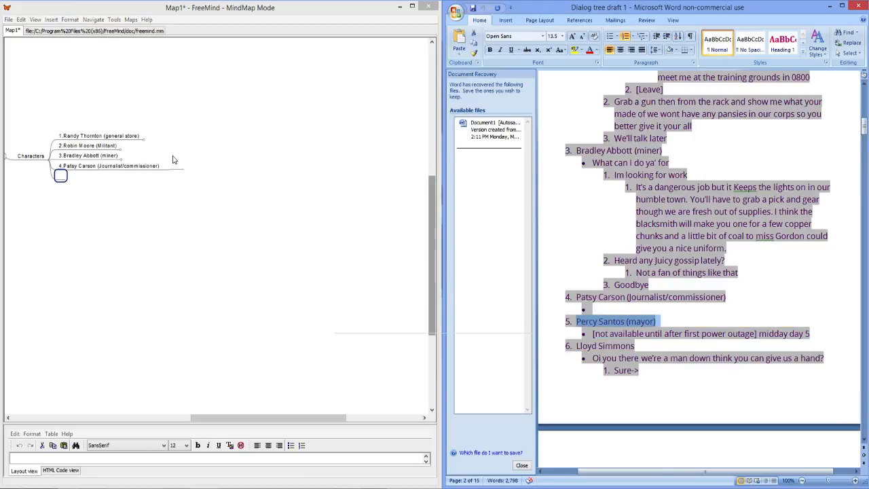
pyautogui.click(65, 176)
pyautogui.hotkey('ctrl', 'v')
pyautogui.press('Return')
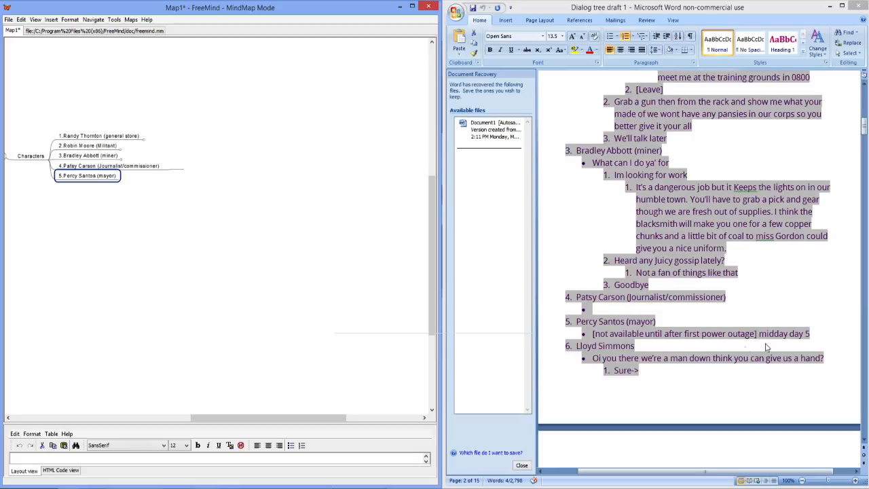
pyautogui.click(808, 343)
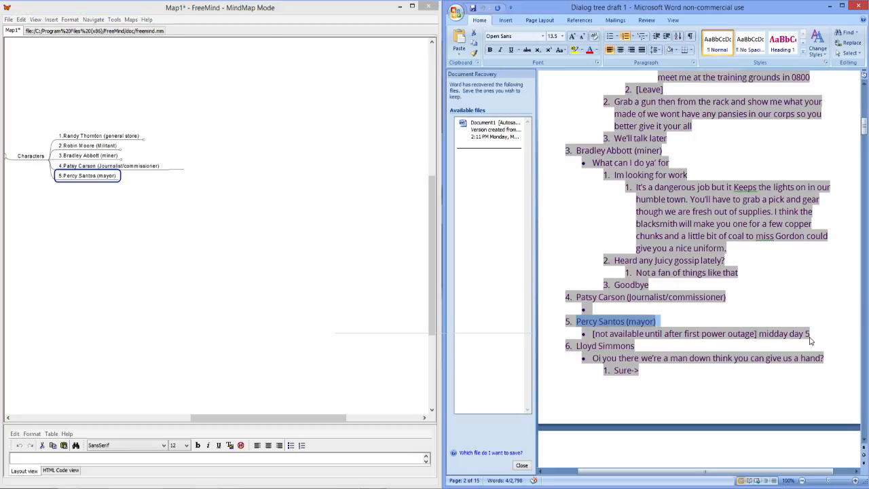
pyautogui.moveTo(810, 334); pyautogui.dragTo(592, 334)
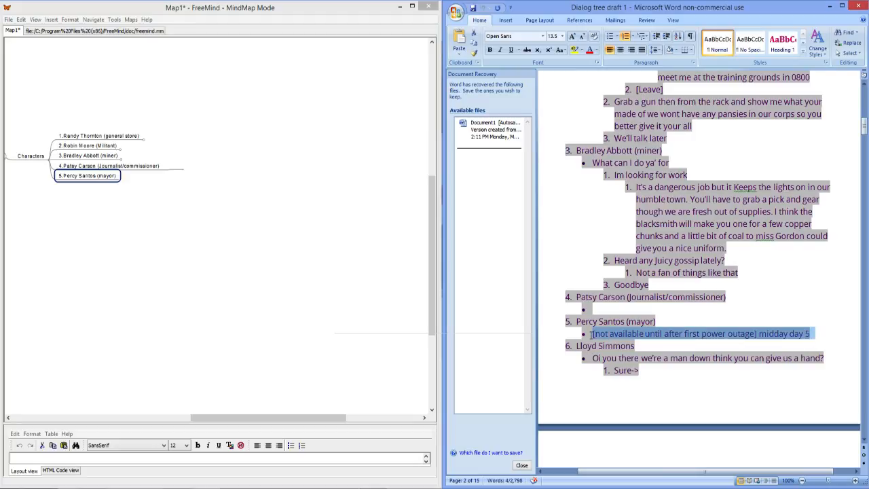
pyautogui.click(109, 181)
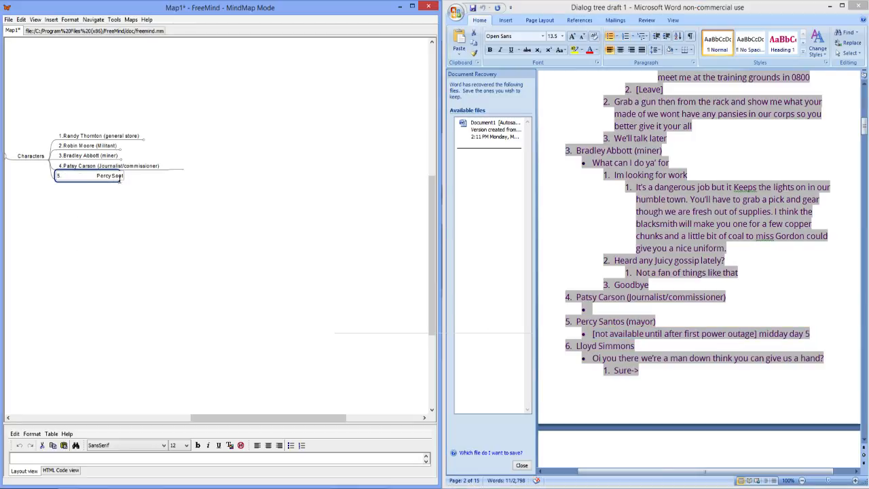
pyautogui.click(116, 179)
pyautogui.press('Return')
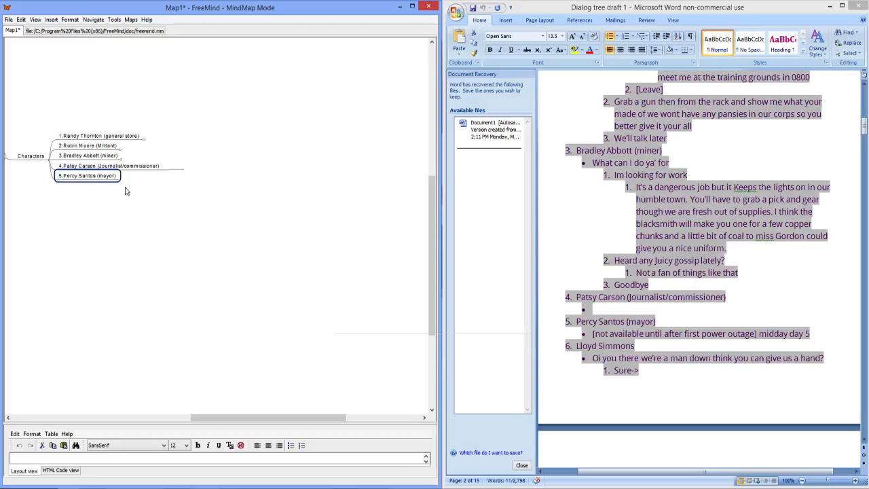
# Step: Add a child node reading "[Power outage 1 !=]" to the mayor node, with the spelling of "outage" corrected
pyautogui.press('Insert')
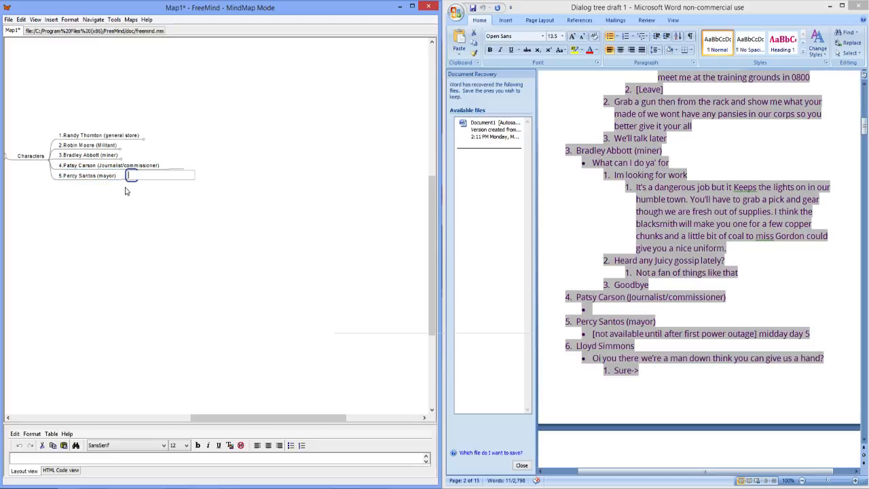
pyautogui.write('[Power outage')
pyautogui.press('BackSpace')
pyautogui.write('O')
pyautogui.rightClick(157, 182)
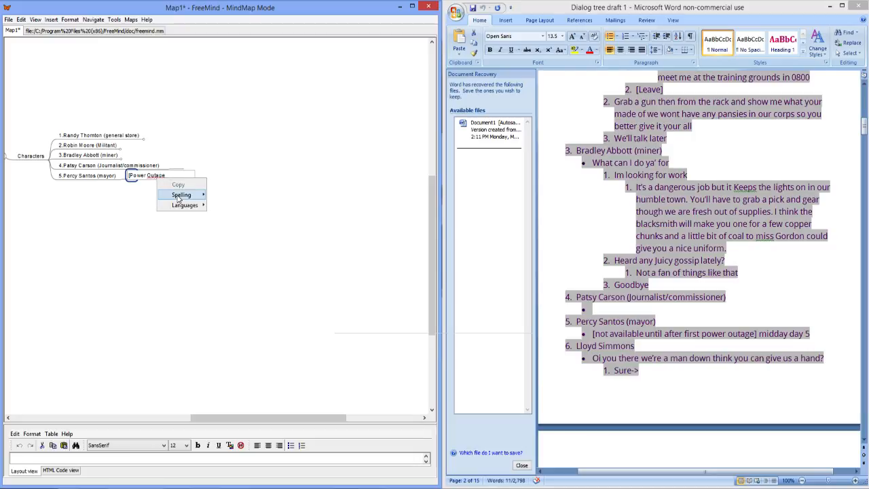
pyautogui.moveTo(179, 198)
pyautogui.click(231, 195)
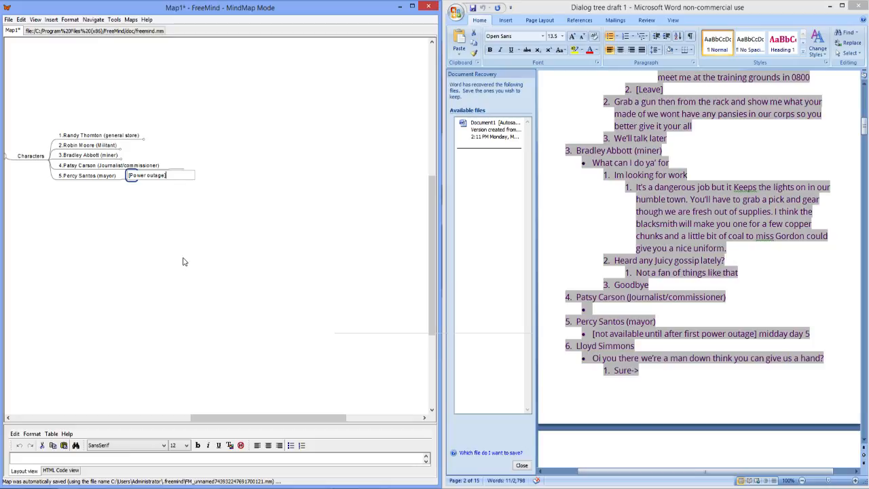
pyautogui.write('1 !=')
pyautogui.press('Return')
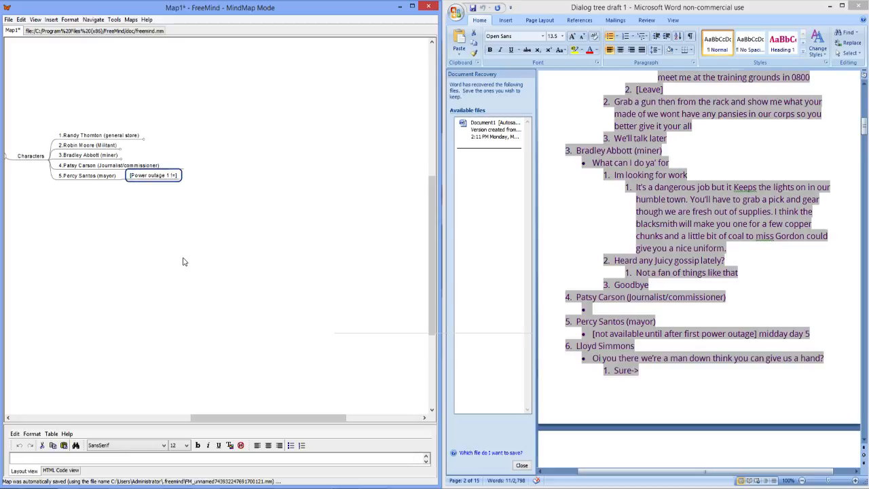
# Step: Add a sibling node reading "[power outage ==]" below "[Power outage 1 !=]" in the mayor's branch
pyautogui.press('Return')
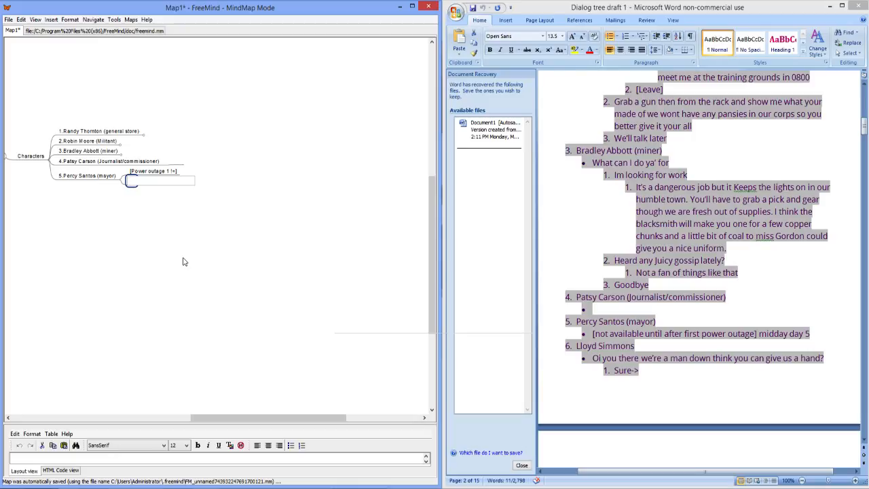
pyautogui.write('[power')
pyautogui.write('Outage ==')
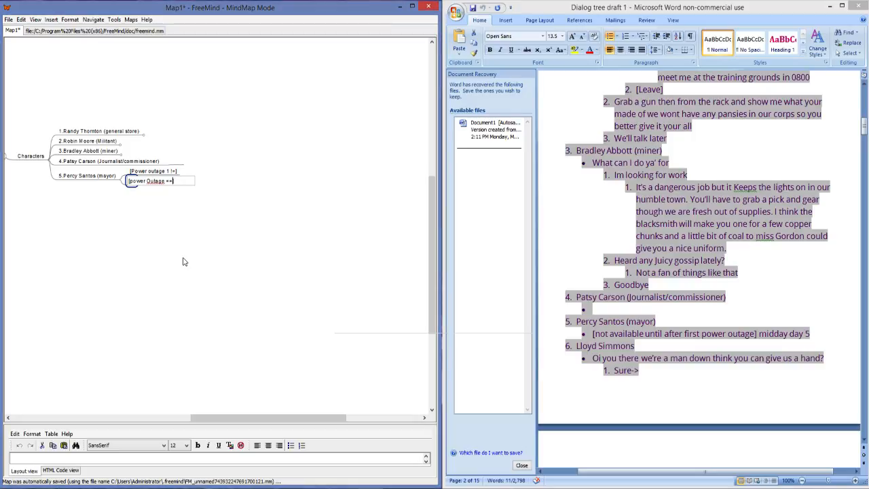
pyautogui.press('BackSpace')
pyautogui.write('o')
pyautogui.press('Return')
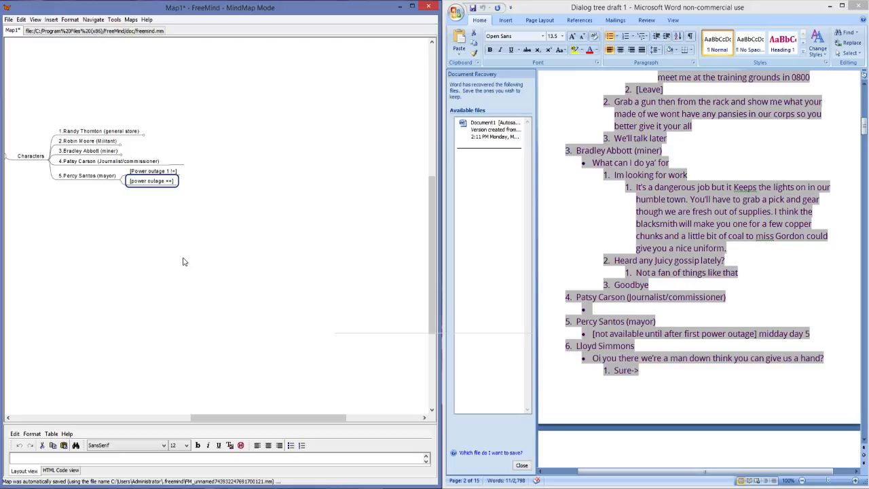
# Step: Add a child node reading "Not spawned" to the "[Power outage 1 !=]" node in the mayor's branch
pyautogui.click(175, 172)
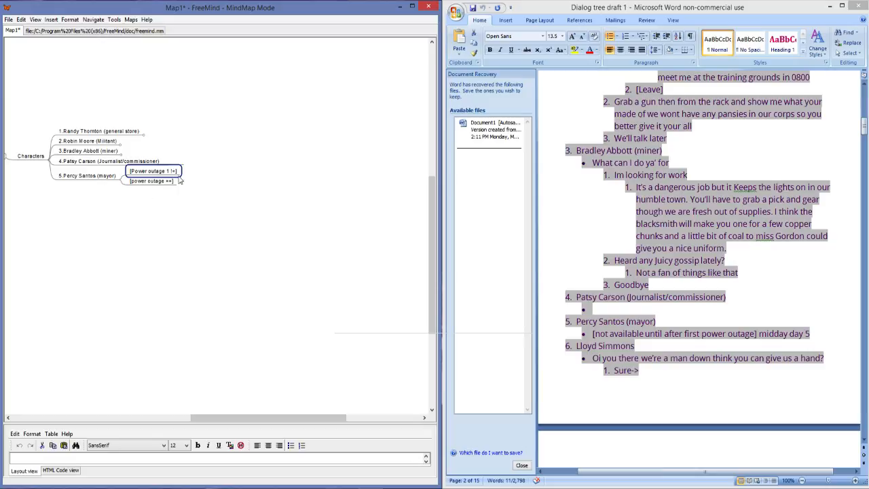
pyautogui.press('Insert')
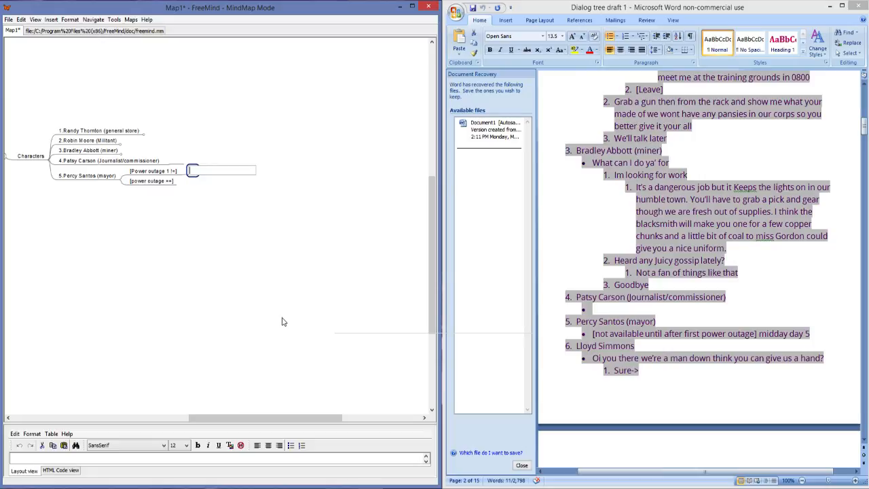
pyautogui.press('BackSpace')
pyautogui.press('BackSpace')
pyautogui.write('Not spawned')
pyautogui.press('Return')
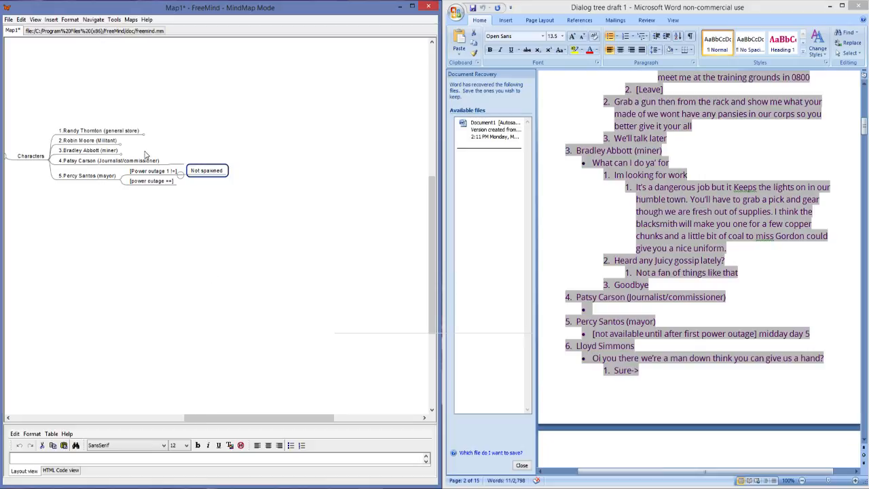
# Step: Add three placeholder child nodes made of dashes to "[power outage ==]" and collapse the mayor's branch
pyautogui.click(166, 181)
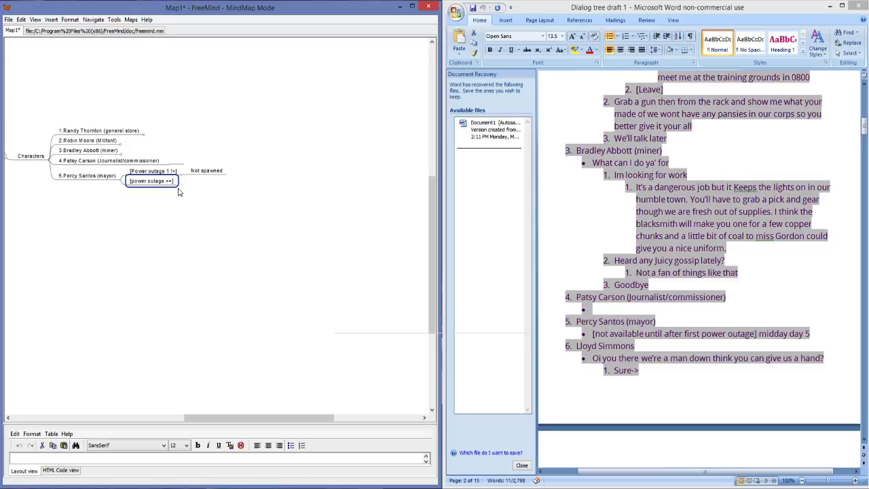
pyautogui.press('Insert')
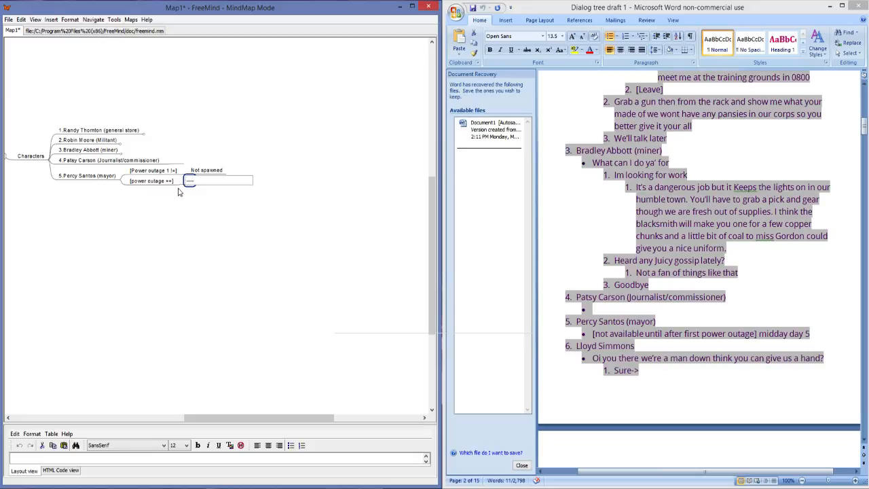
pyautogui.press('Return')
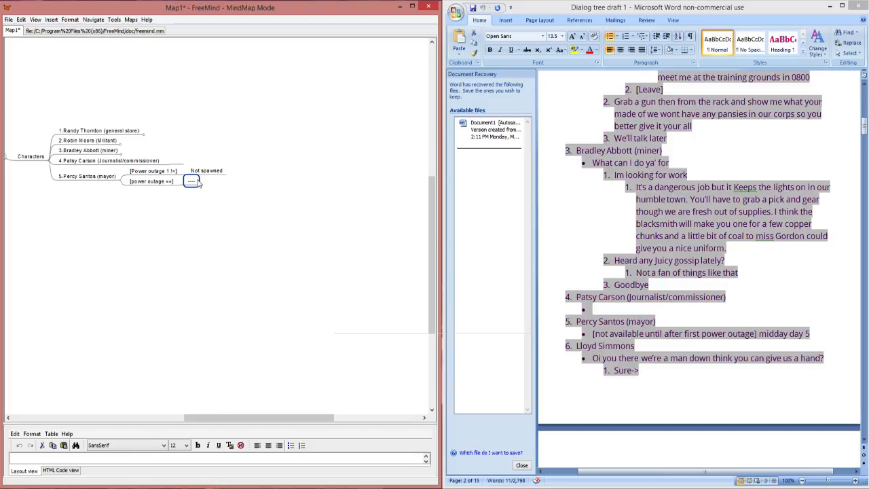
pyautogui.press('Return')
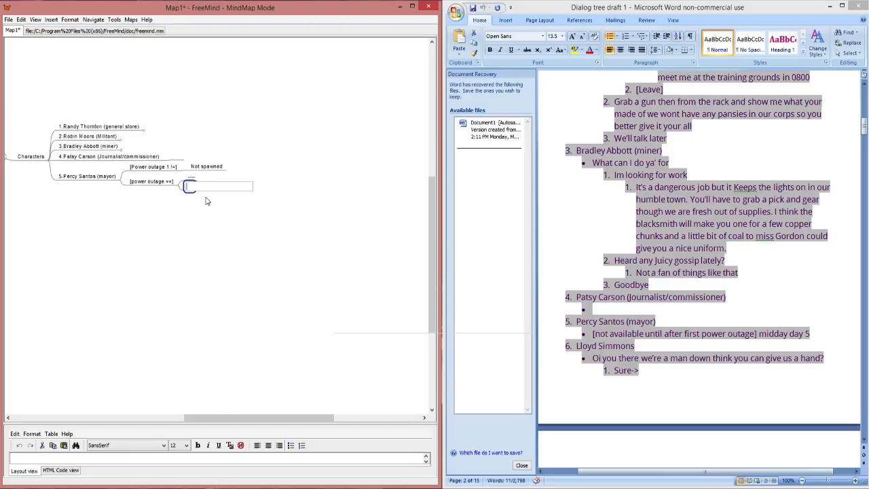
pyautogui.press('Return')
pyautogui.press('Return')
pyautogui.write('---')
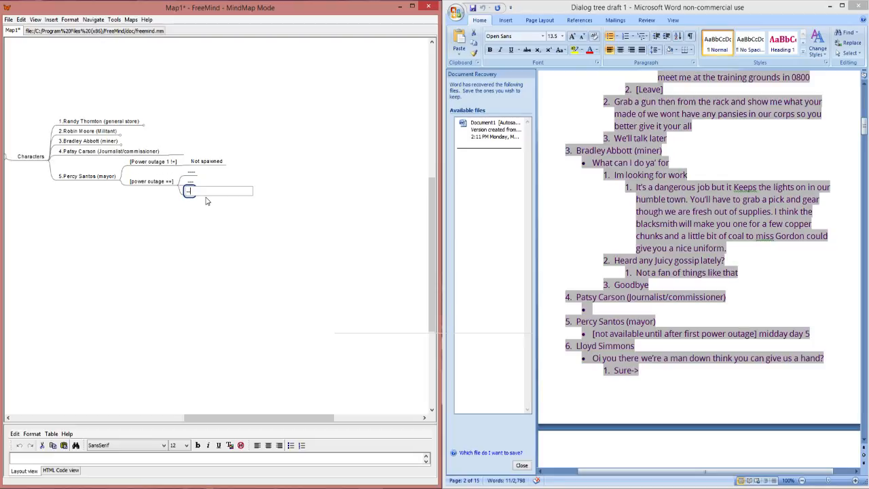
pyautogui.press('Return')
pyautogui.click(119, 180)
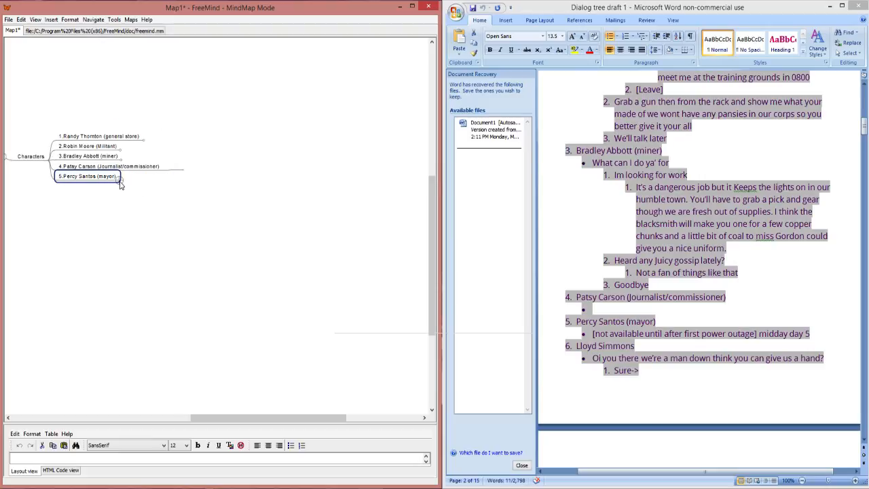
# Step: Fill the journalist/commissioner's empty child node with placeholder dashes and collapse that branch
pyautogui.click(175, 168)
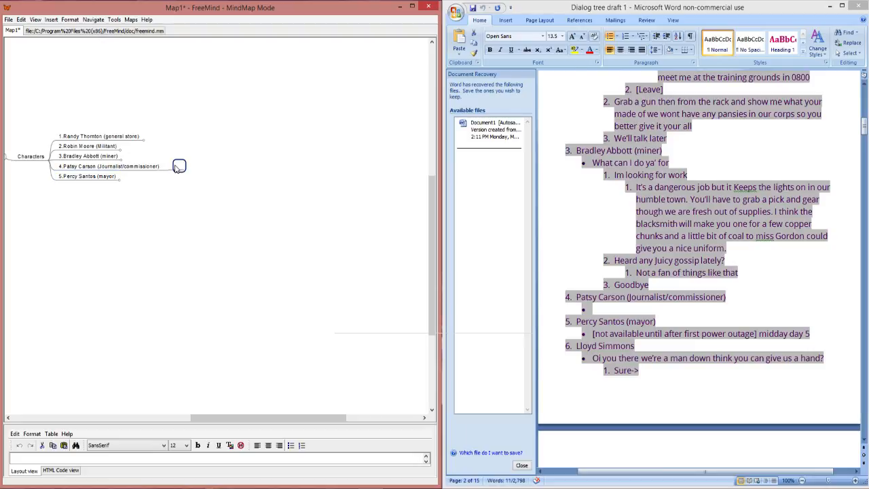
pyautogui.write('---')
pyautogui.press('Return')
pyautogui.press('Delete')
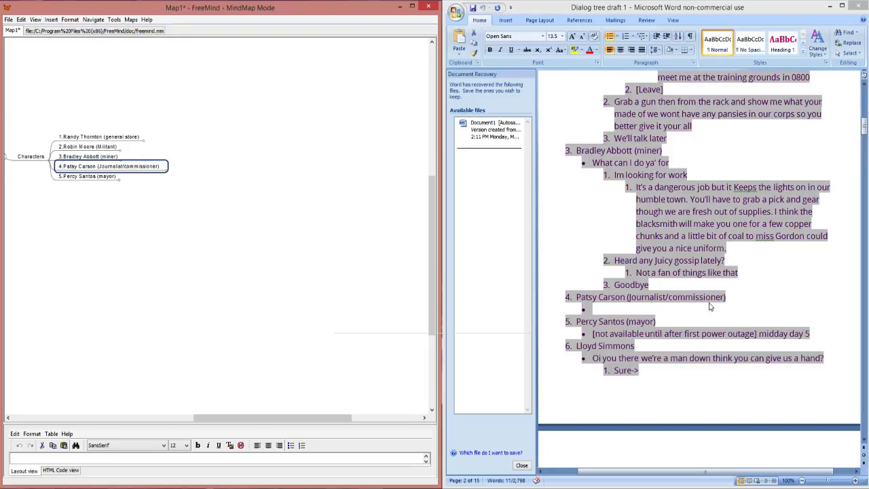
# Step: Examine the dialog draft from the mayor's note through the sixth character's lines on the following page
pyautogui.tripleClick(712, 334)
pyautogui.scroll(-1, 713, 332)
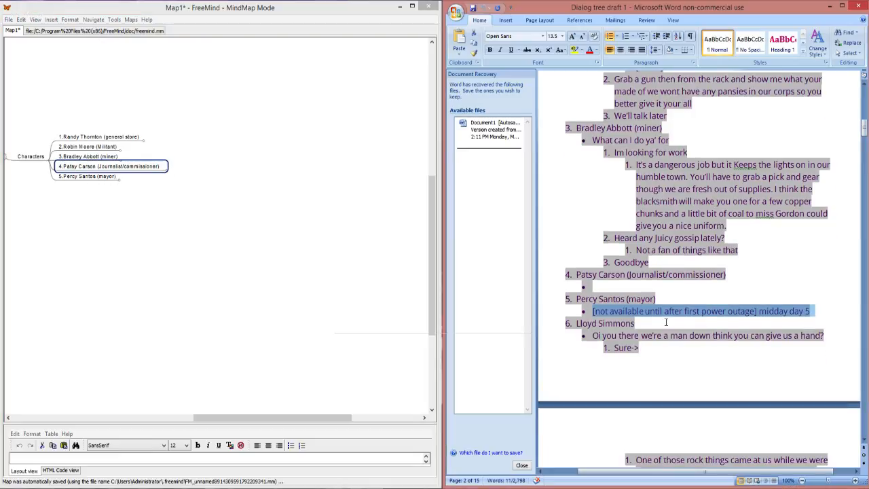
pyautogui.click(631, 320)
pyautogui.scroll(-1, 690, 319)
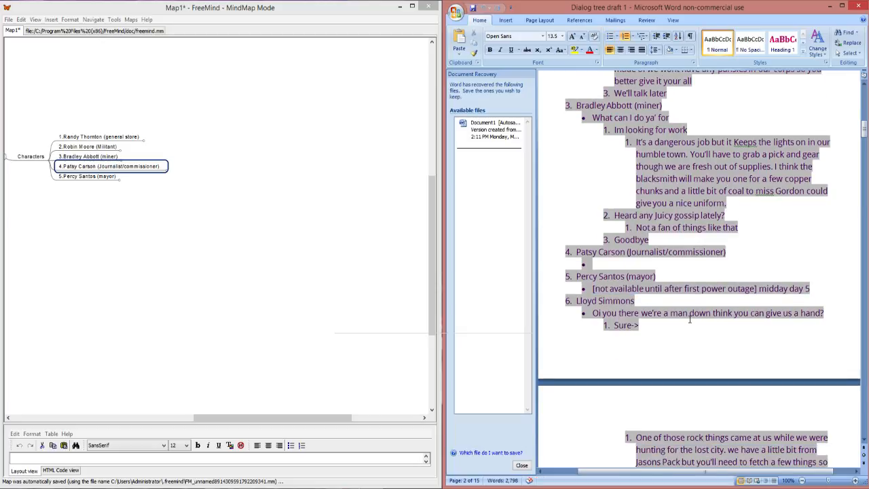
pyautogui.scroll(-4, 690, 319)
pyautogui.scroll(-3, 690, 319)
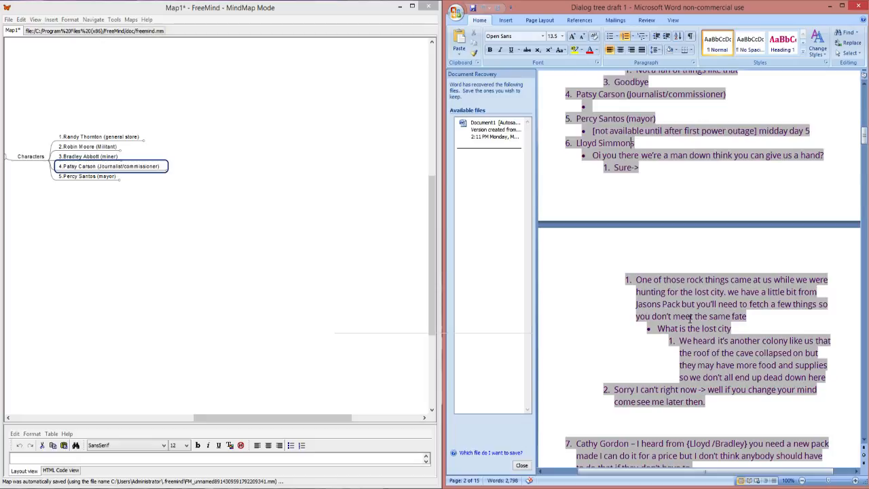
pyautogui.scroll(-1, 690, 318)
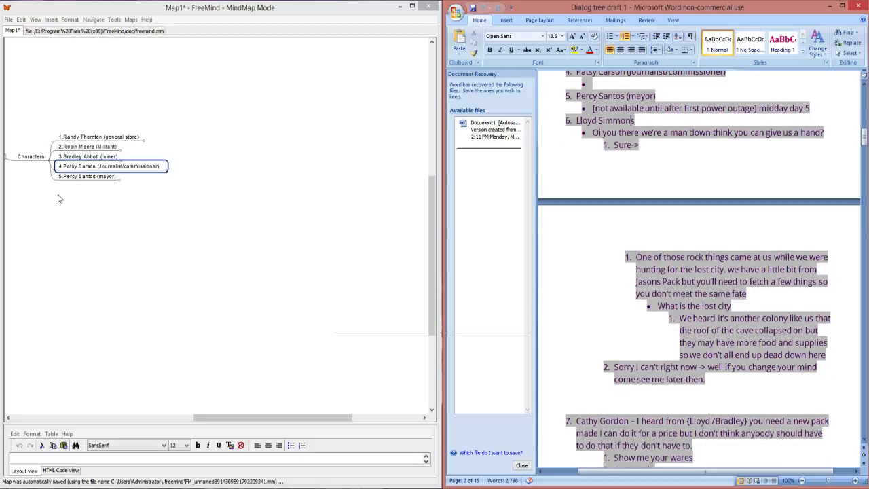
pyautogui.scroll(3, 622, 149)
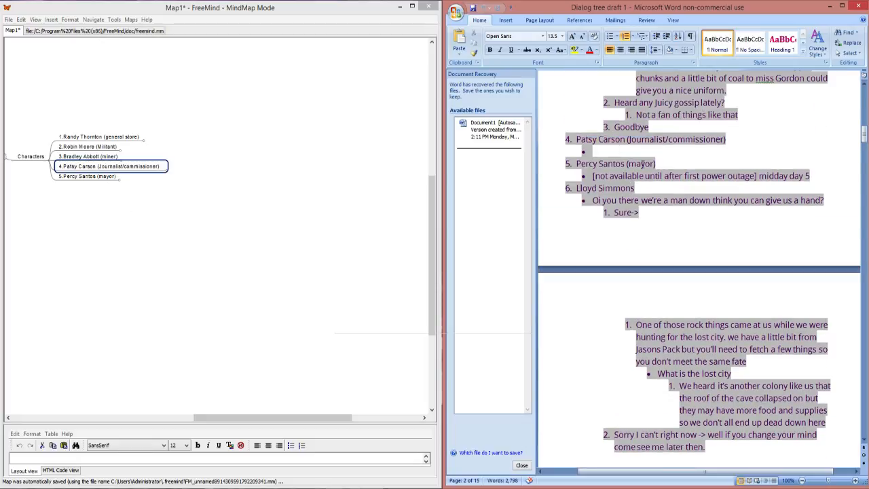
pyautogui.scroll(-2, 673, 213)
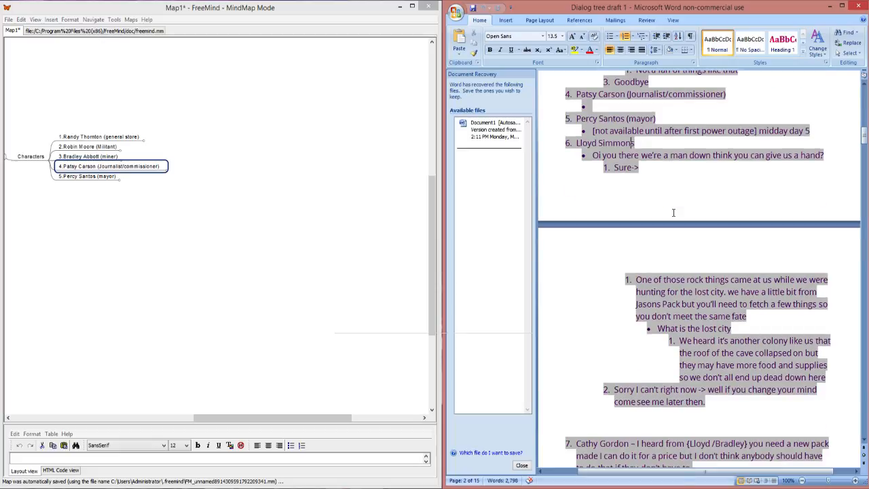
pyautogui.scroll(7, 673, 213)
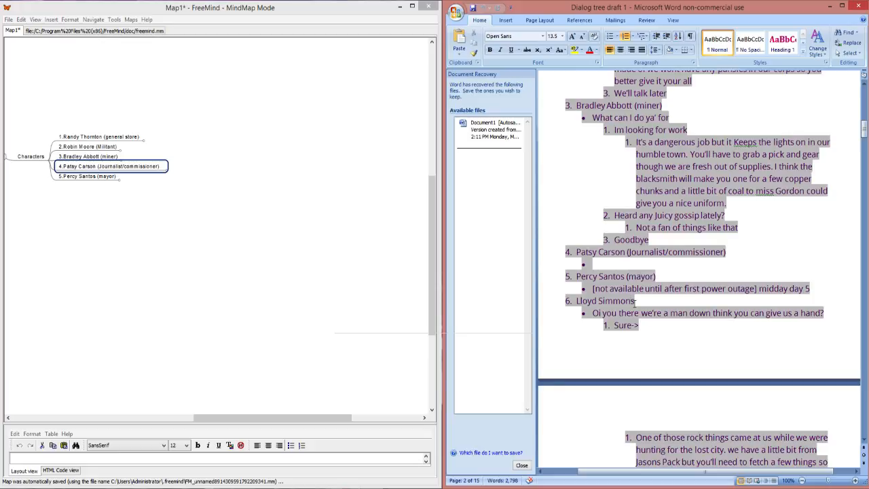
# Step: Add a sibling node below the mayor with the sixth character's number and name from the draft
pyautogui.tripleClick(622, 302)
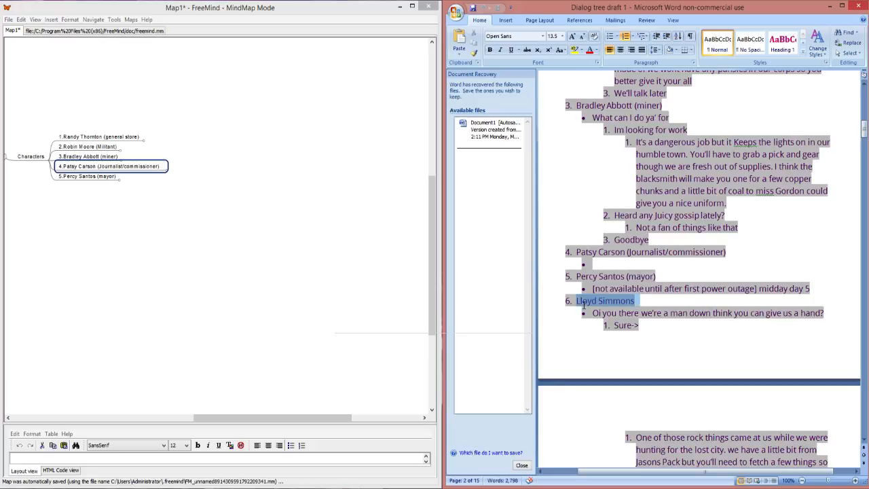
pyautogui.click(65, 179)
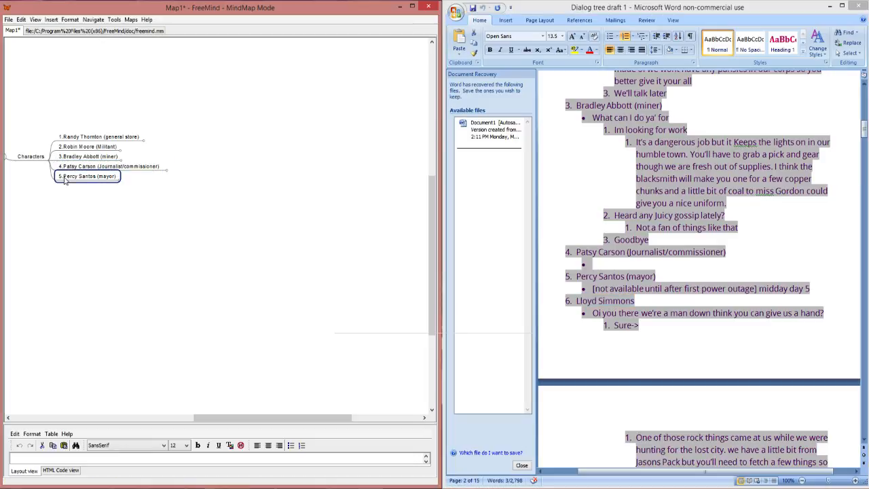
pyautogui.press('Return')
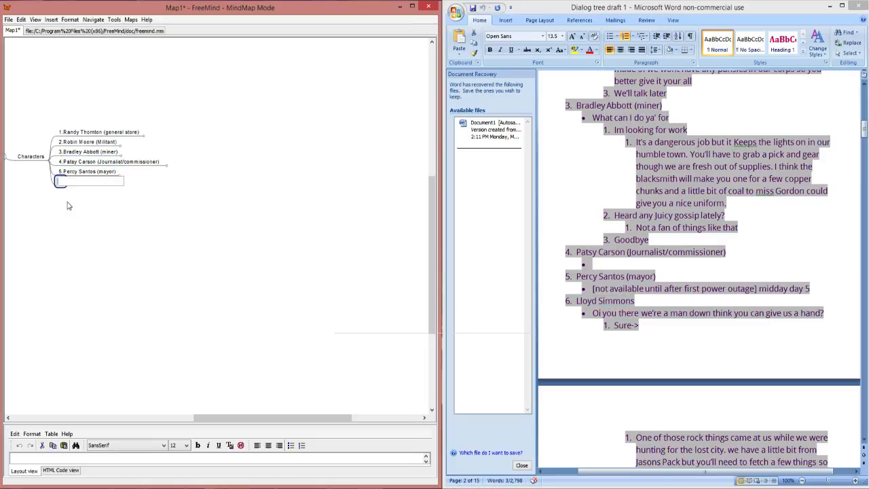
pyautogui.write('6.Lloyd Simmons')
pyautogui.press('Return')
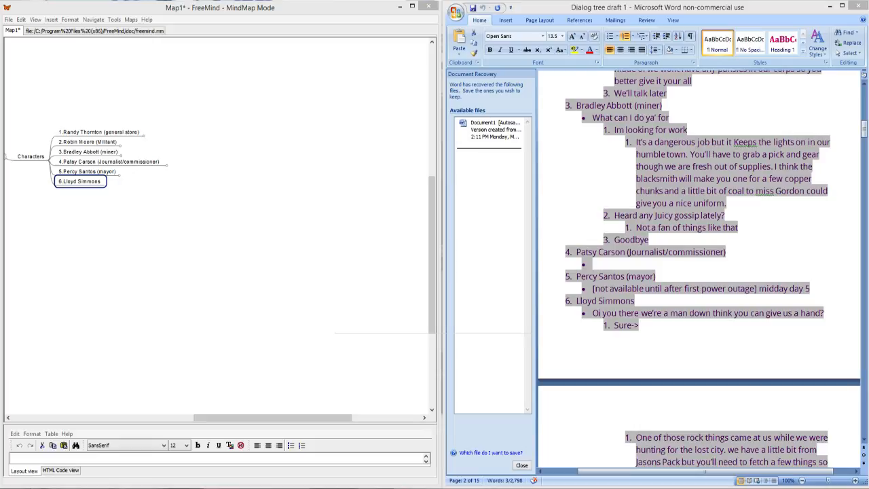
# Step: Copy the draft line "Oi you there we're a man down think you can give us a hand?" into a child node of the sixth character
pyautogui.click(101, 180)
pyautogui.click(142, 181)
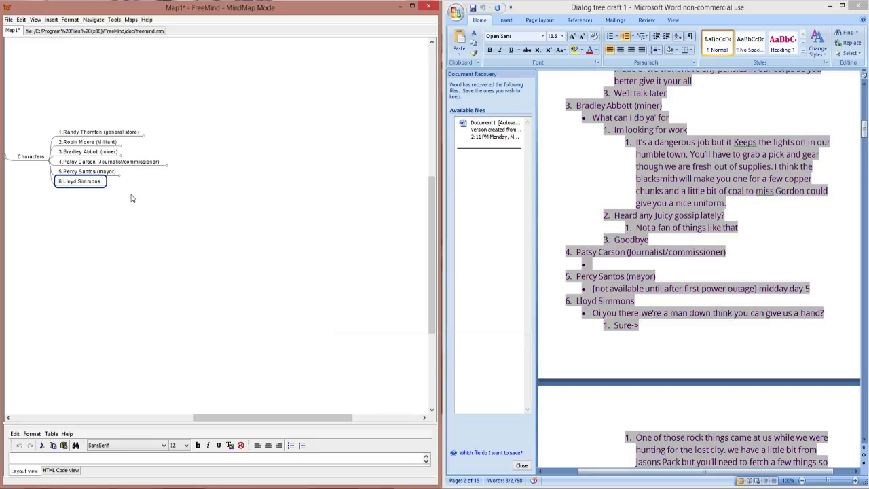
pyautogui.press('Insert')
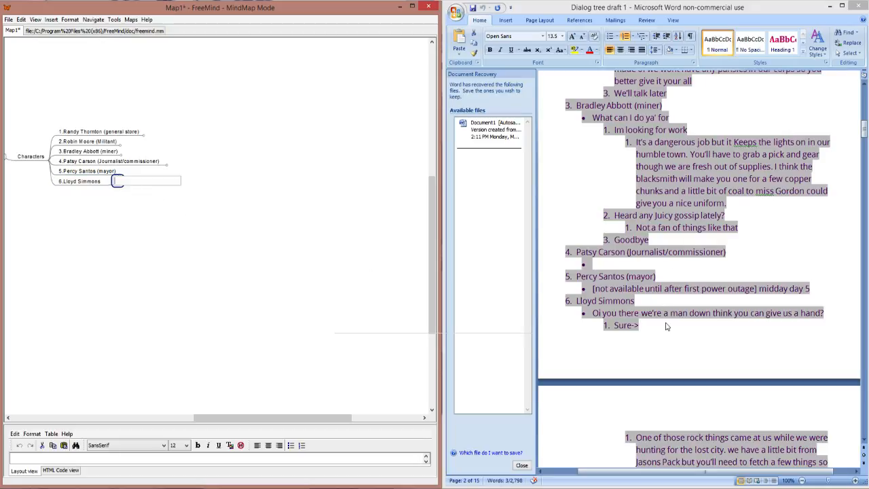
pyautogui.click(666, 304)
pyautogui.moveTo(825, 312); pyautogui.dragTo(599, 314)
pyautogui.hotkey('ctrl', 'c')
pyautogui.click(117, 182)
pyautogui.doubleClick(118, 181)
pyautogui.hotkey('ctrl', 'v')
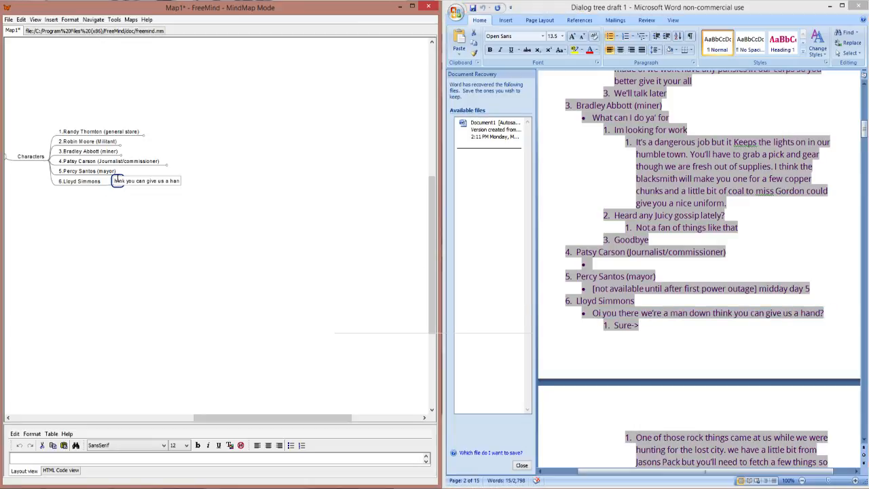
pyautogui.press('Return')
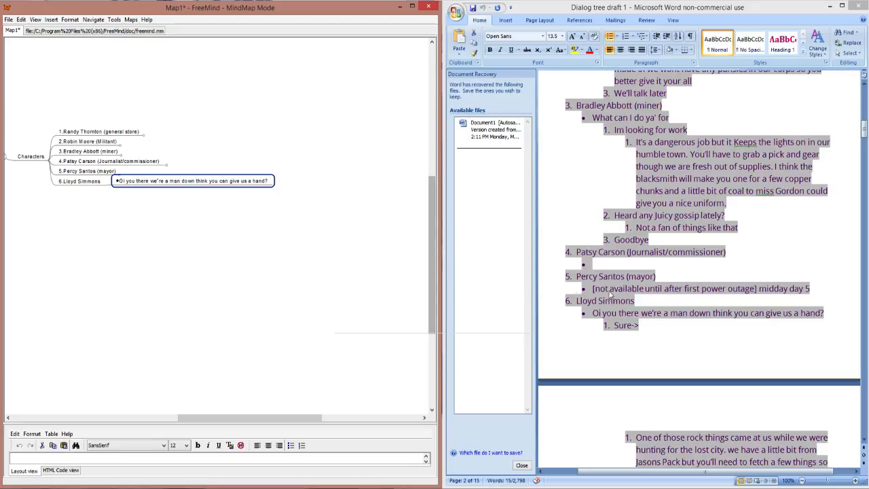
# Step: Add the reply nodes "Yes" and "No" as children of the sixth character's opening question
pyautogui.click(631, 330)
pyautogui.scroll(-1, 741, 326)
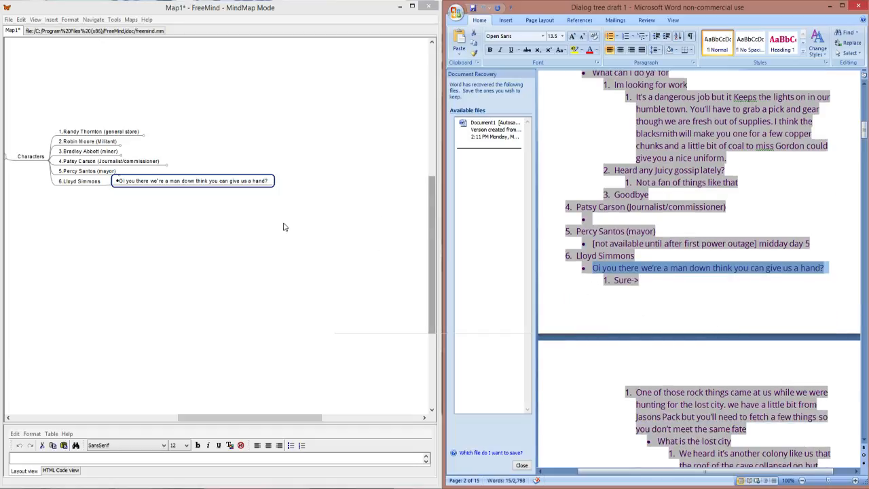
pyautogui.doubleClick(265, 181)
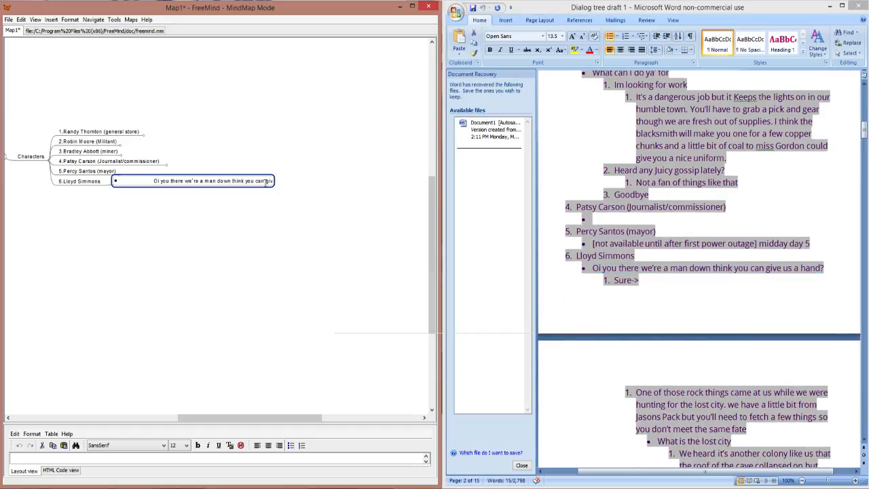
pyautogui.press('Return')
pyautogui.press('Insert')
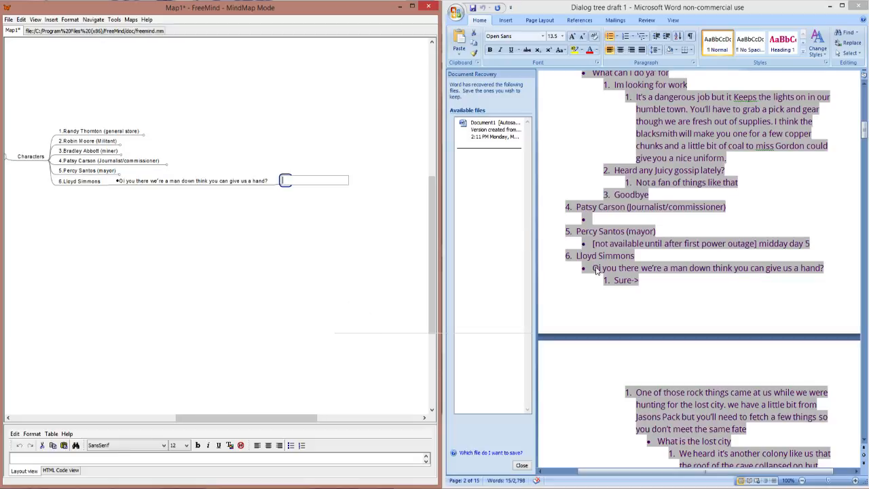
pyautogui.write('es')
pyautogui.press('Return')
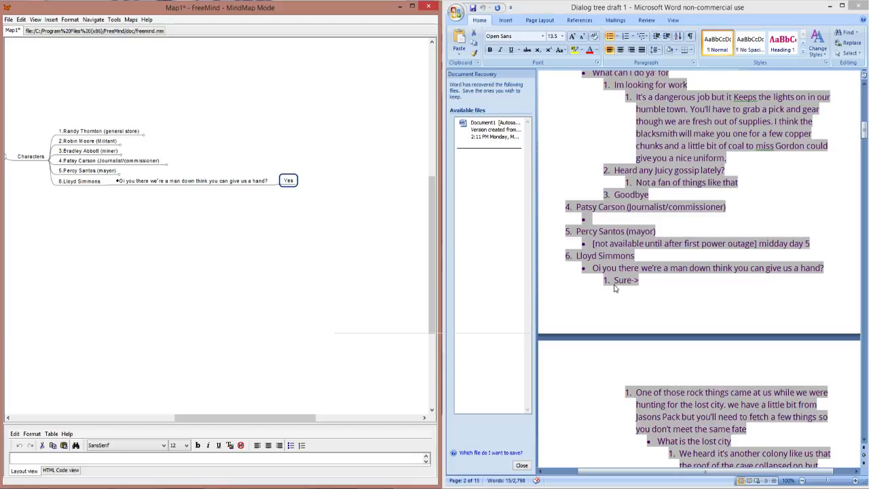
pyautogui.press('Return')
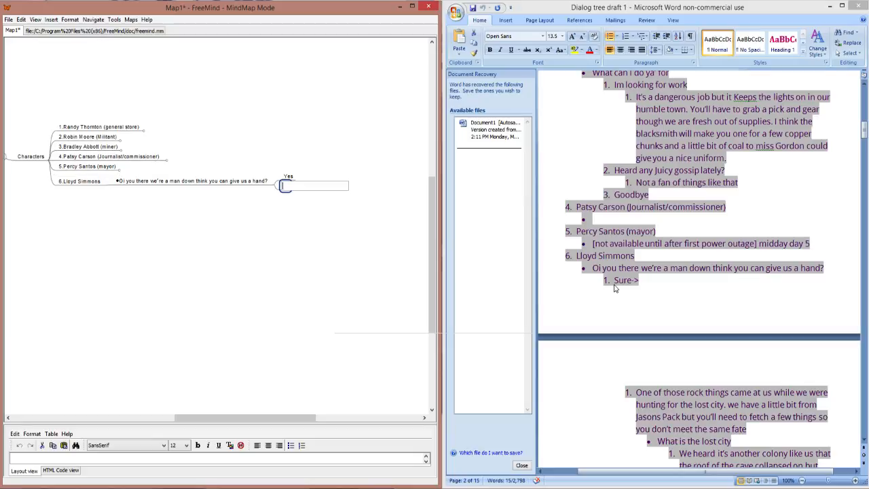
pyautogui.write('No')
pyautogui.press('Return')
# Step: Copy the draft passage starting "One of those rock things came at us" into a child node of the sixth character's "Yes" reply
pyautogui.click(658, 288)
pyautogui.scroll(-4, 676, 293)
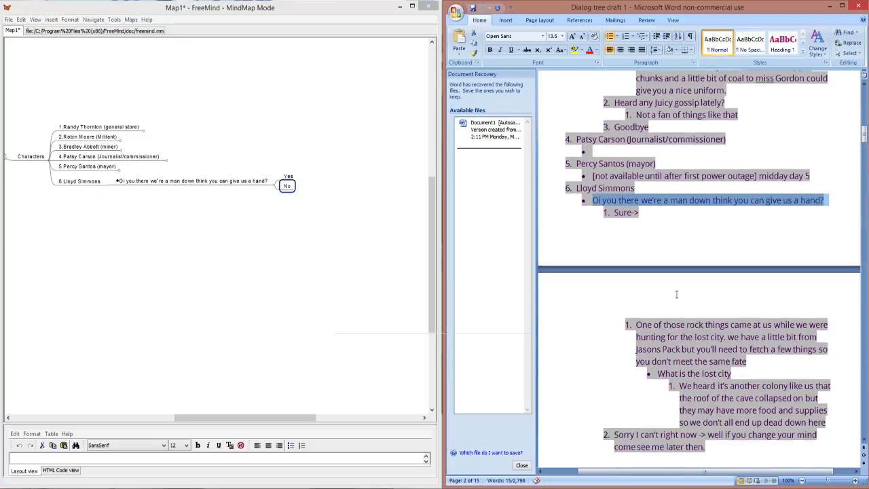
pyautogui.moveTo(732, 350); pyautogui.dragTo(637, 302)
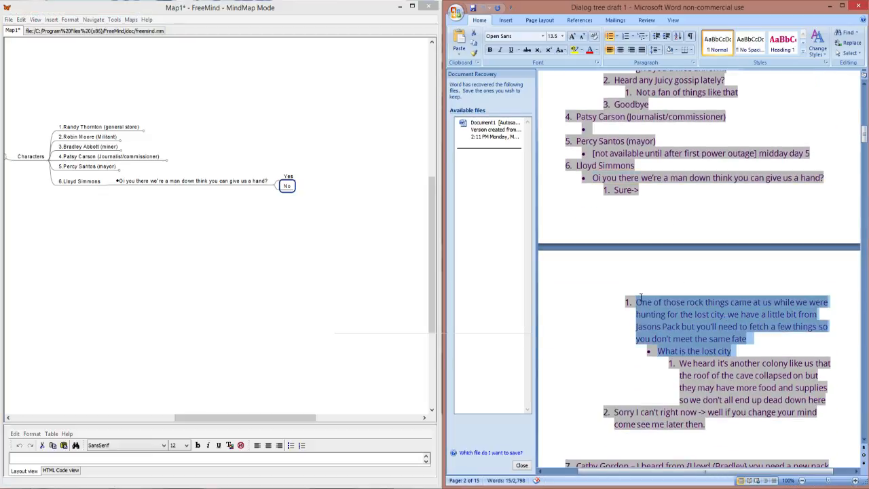
pyautogui.click(746, 338)
pyautogui.moveTo(746, 338); pyautogui.dragTo(642, 290)
pyautogui.hotkey('ctrl', 'c')
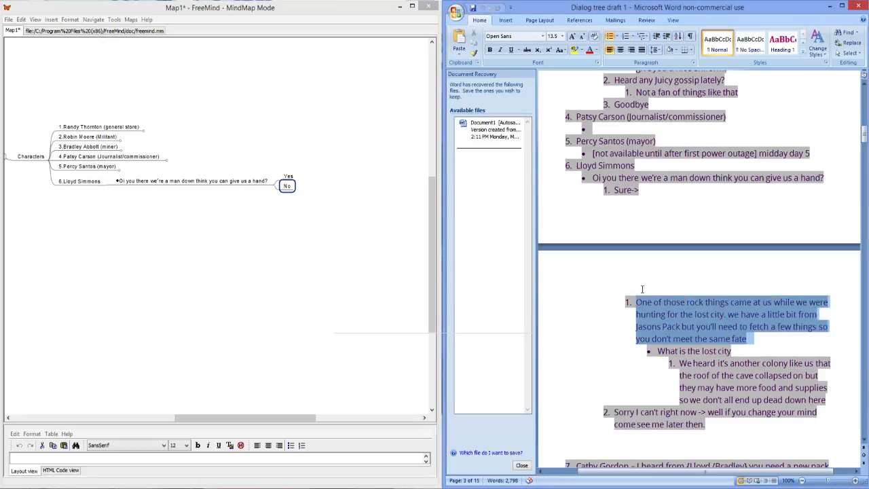
pyautogui.click(289, 177)
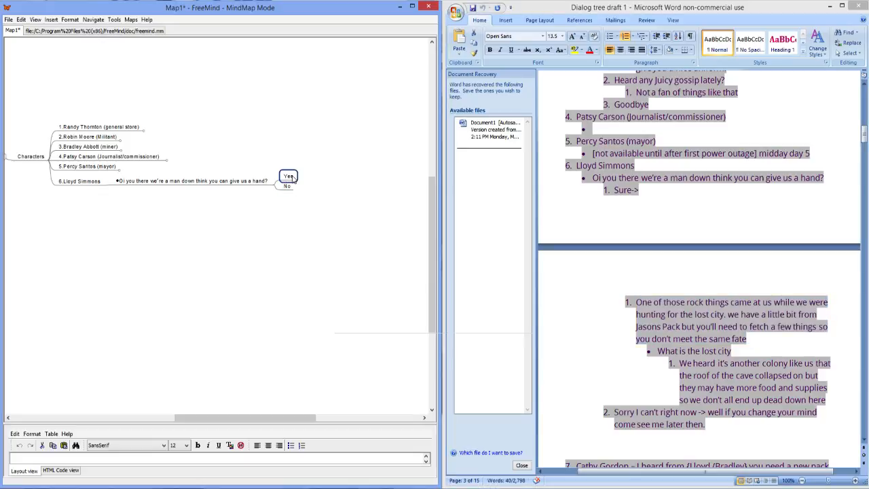
pyautogui.press('Insert')
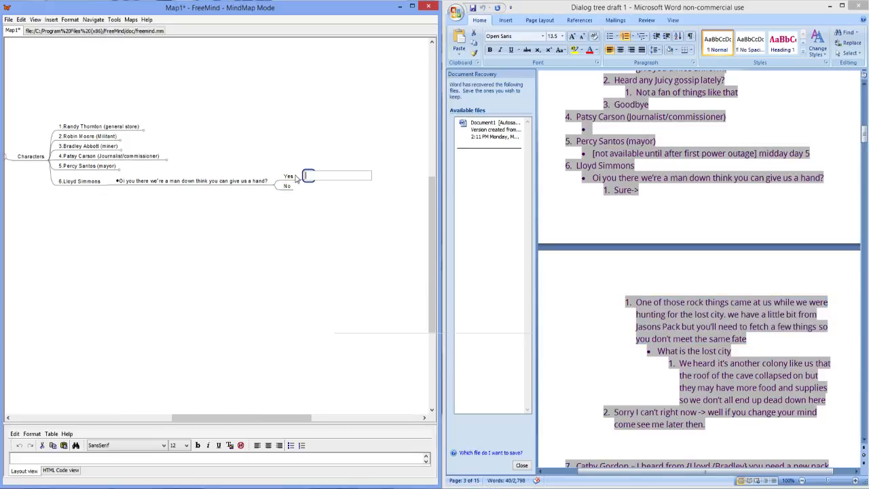
pyautogui.hotkey('ctrl', 'v')
pyautogui.press('Return')
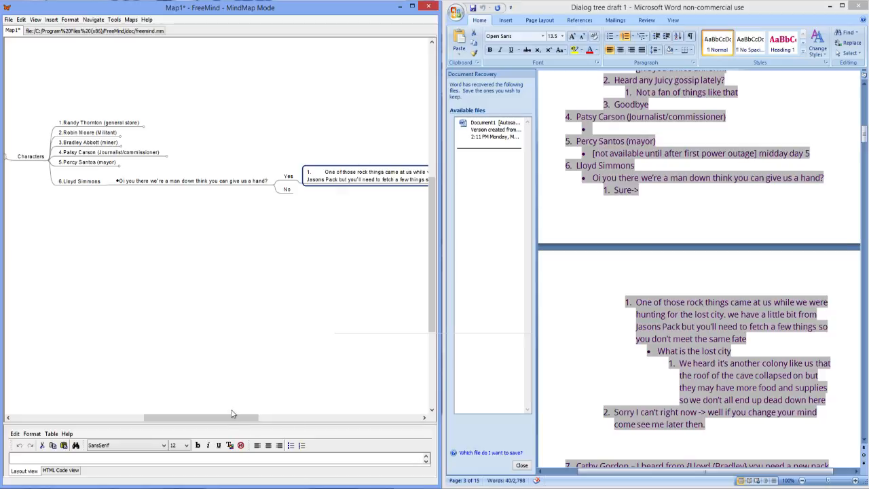
# Step: Copy the draft question "What is the lost city" into a child node of the rock things passage
pyautogui.moveTo(237, 418); pyautogui.dragTo(272, 421)
pyautogui.moveTo(305, 422); pyautogui.dragTo(313, 423)
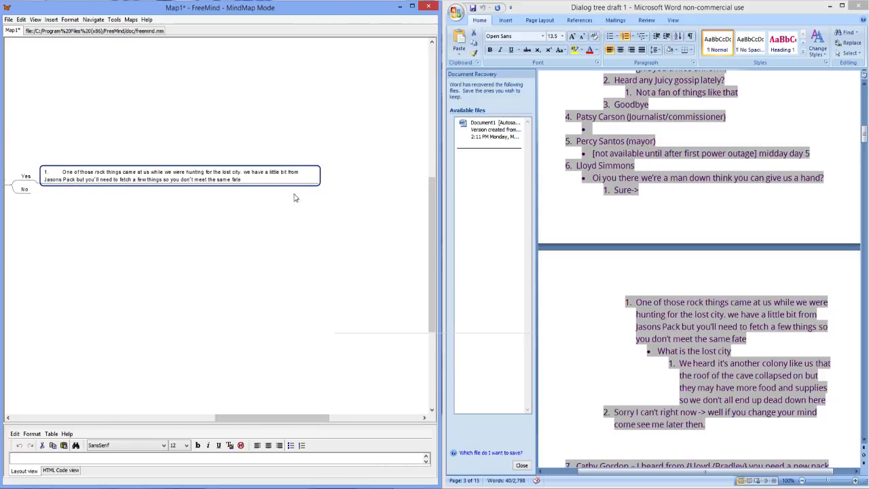
pyautogui.press('Insert')
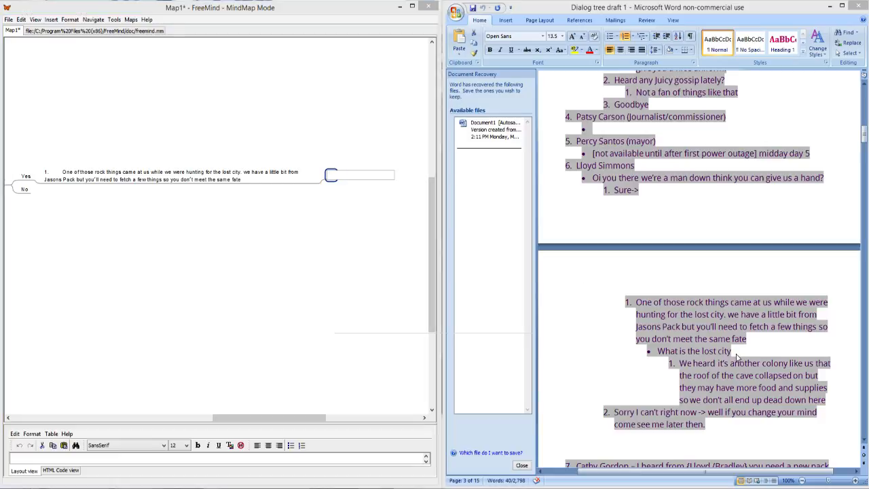
pyautogui.moveTo(737, 358); pyautogui.dragTo(658, 351)
pyautogui.hotkey('ctrl', 'c')
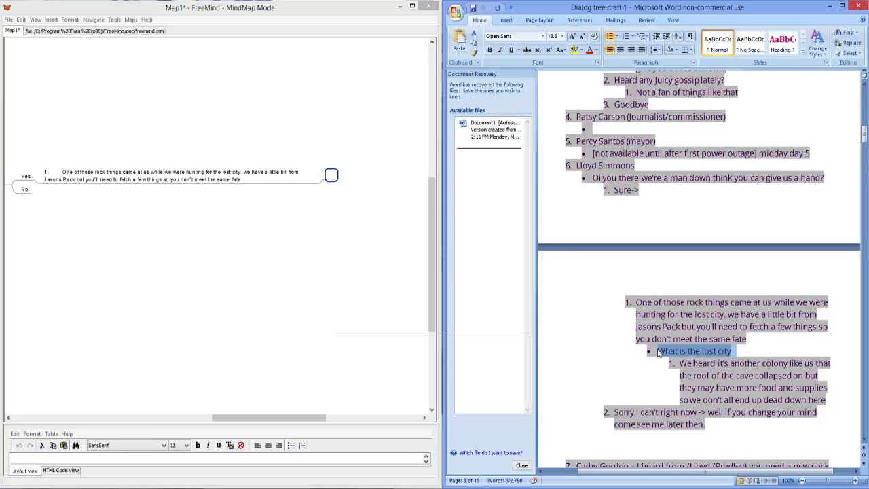
pyautogui.click(332, 175)
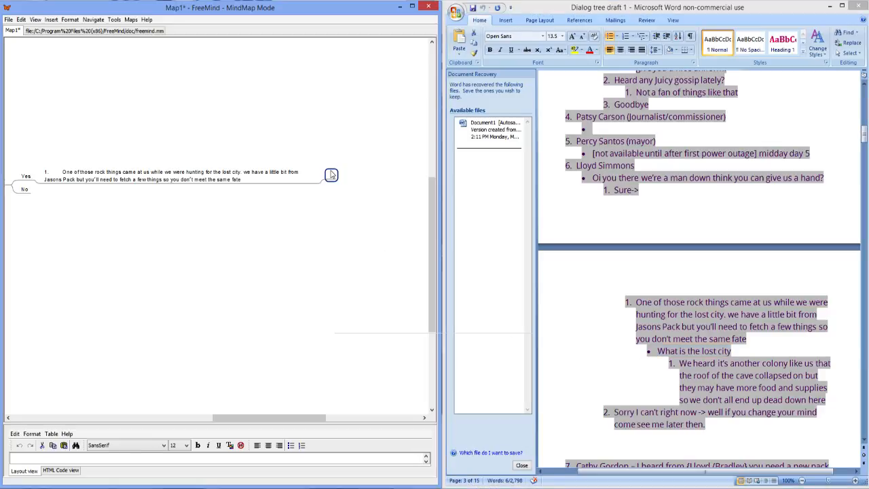
pyautogui.hotkey('ctrl', 'v')
pyautogui.click(61, 172)
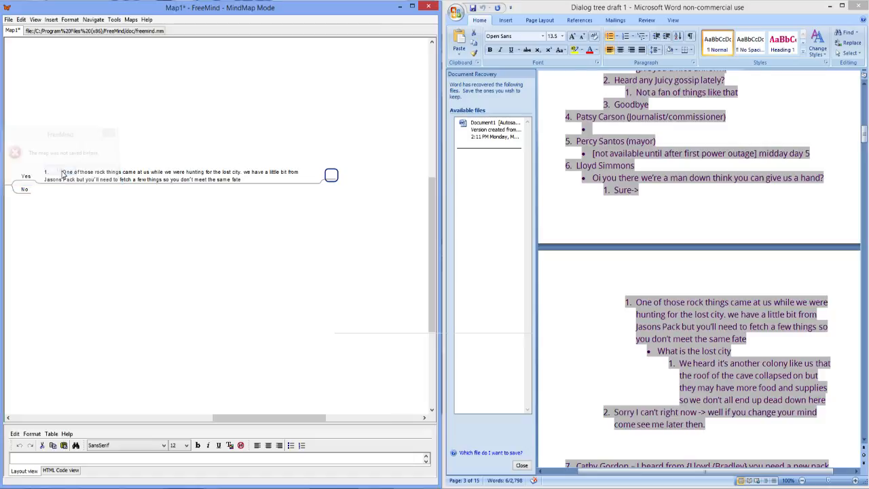
pyautogui.click(719, 355)
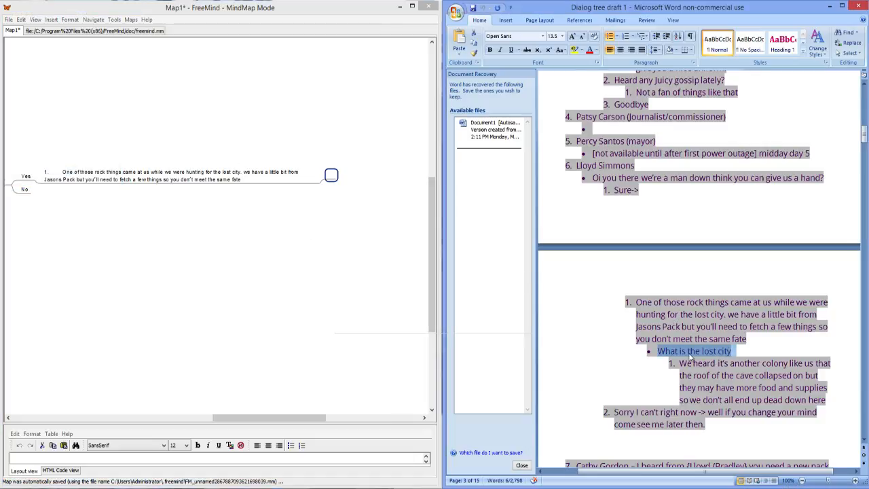
pyautogui.rightClick(718, 352)
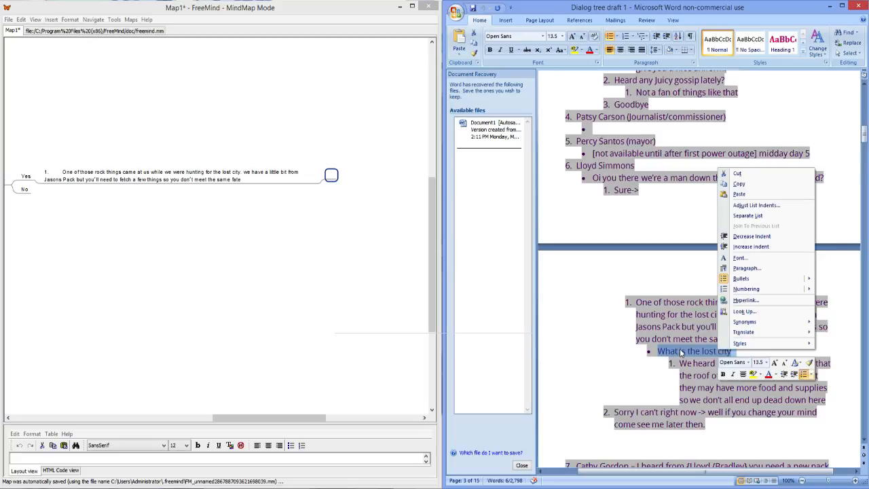
pyautogui.press('Escape')
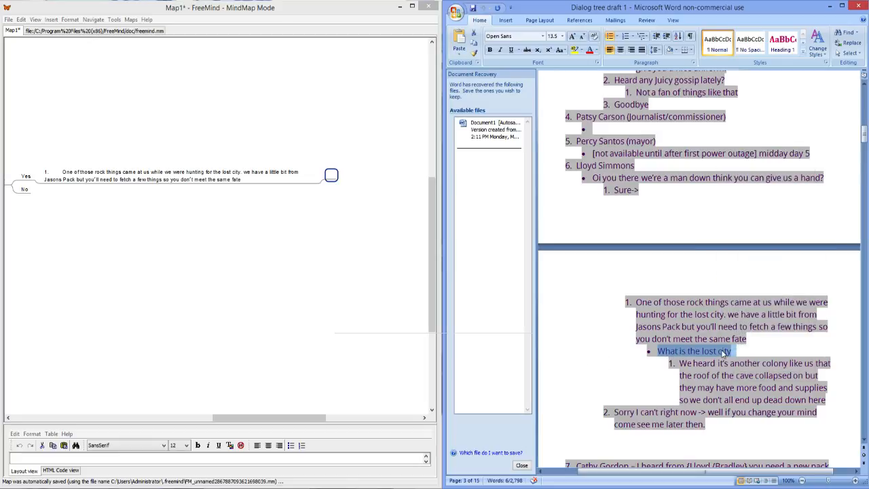
pyautogui.doubleClick(331, 175)
pyautogui.hotkey('ctrl', 'v')
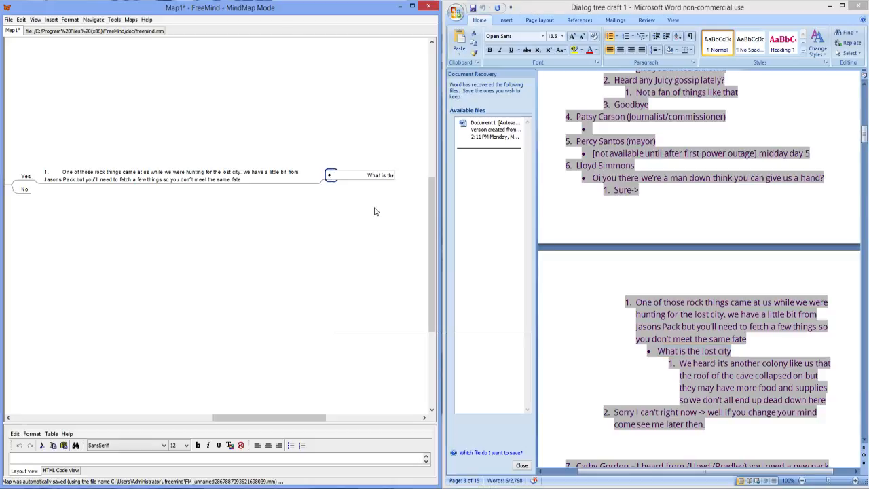
pyautogui.press('Return')
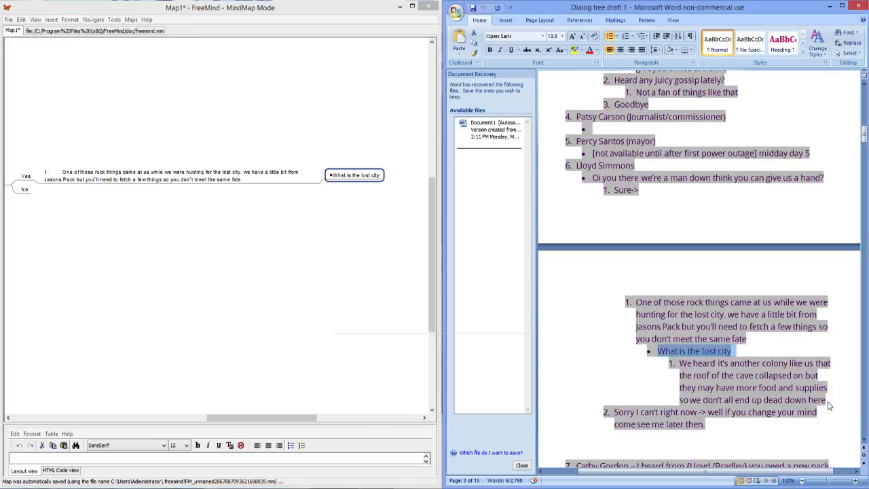
# Step: Copy the draft answer starting "We heard it's another colony like us" into a child node of "What is the lost city"
pyautogui.moveTo(826, 400); pyautogui.dragTo(678, 363)
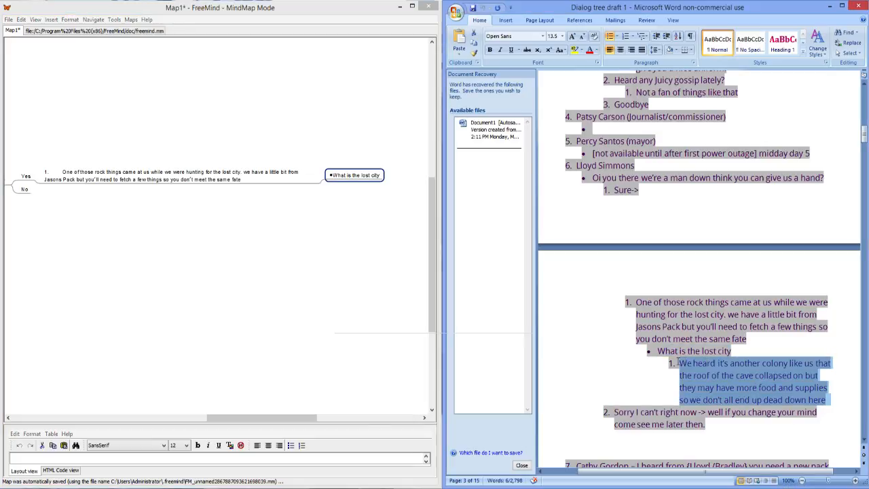
pyautogui.click(388, 181)
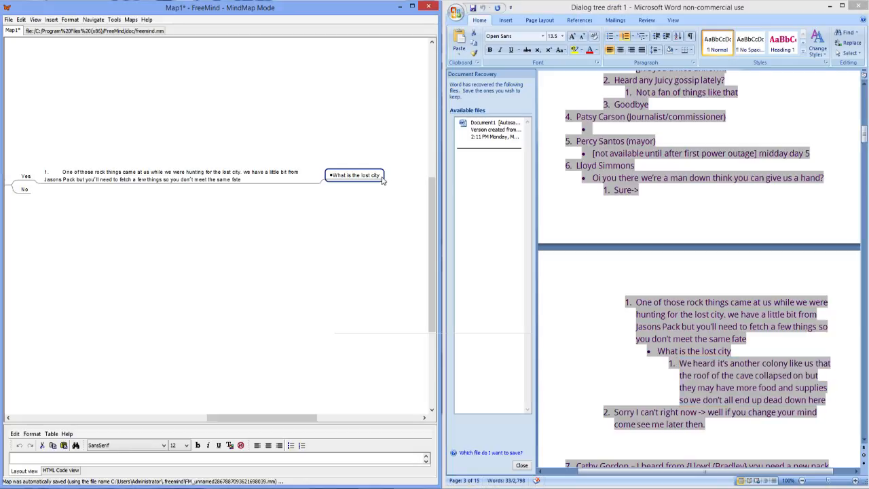
pyautogui.press('Insert')
pyautogui.write("1.\tWe heard it's another colony like us that the roof of the cave collapsed on but they may have more food and supplies so we don't all end up dead down here")
pyautogui.press('Return')
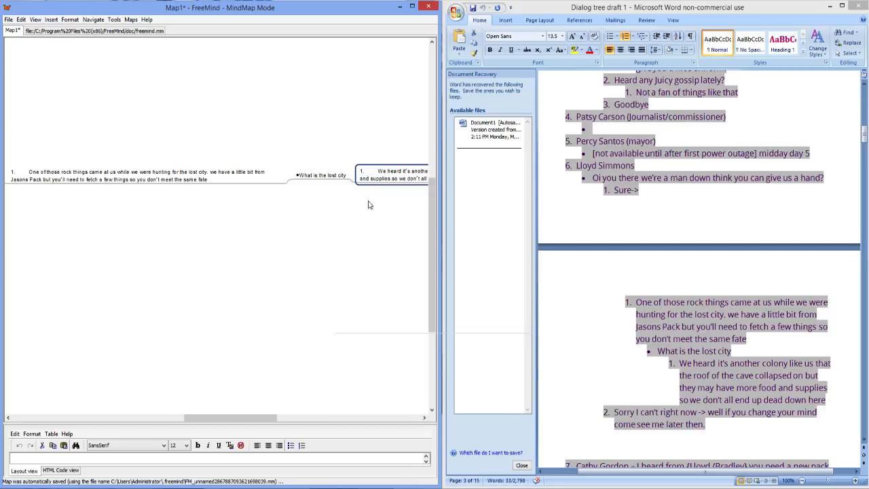
# Step: Remove the leading list number and spacing from the "We heard it's another colony like us" node
pyautogui.scroll(-2, 361, 227)
pyautogui.scroll(3, 364, 227)
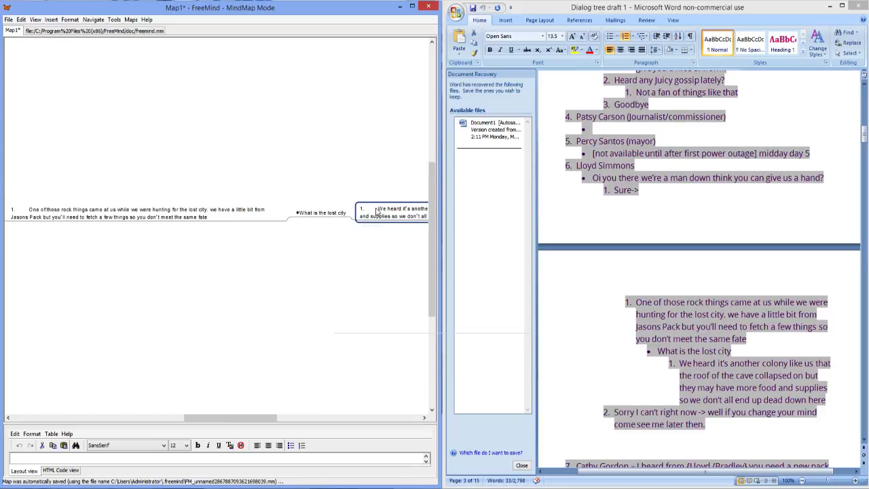
pyautogui.doubleClick(377, 212)
pyautogui.click(123, 256)
pyautogui.press('BackSpace')
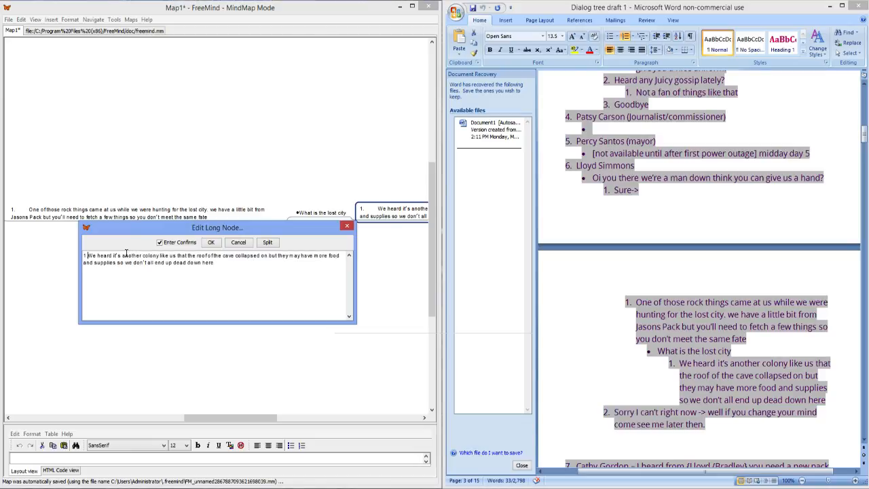
pyautogui.press('BackSpace')
pyautogui.press('BackSpace')
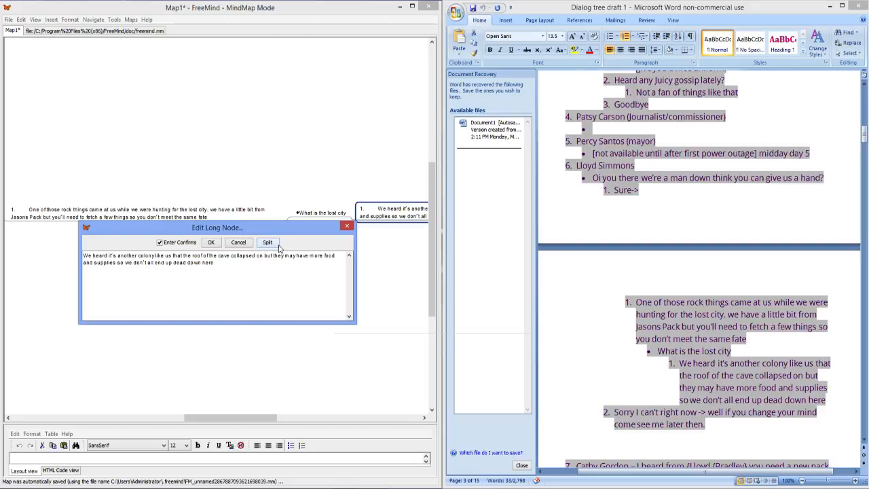
pyautogui.click(216, 242)
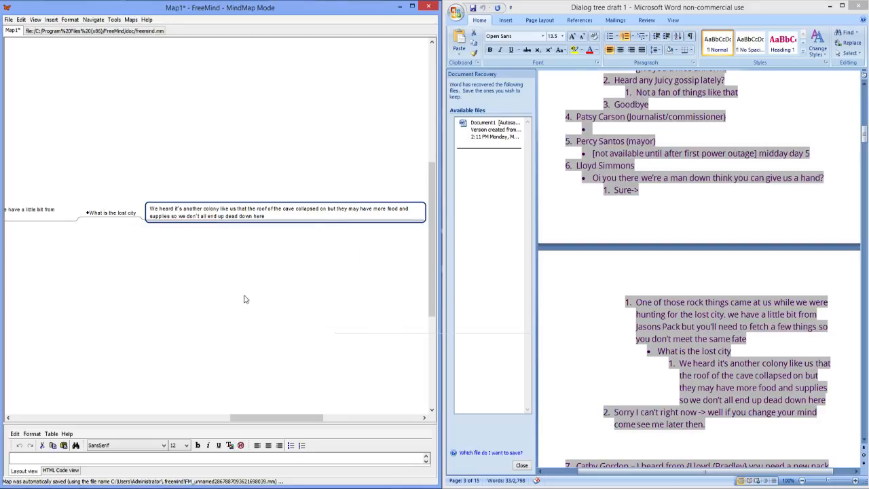
# Step: Add an "[END dialog]" child node to the sixth character's "No" reply, using the spell checker's suggestion "dialog"
pyautogui.moveTo(285, 418); pyautogui.dragTo(231, 410)
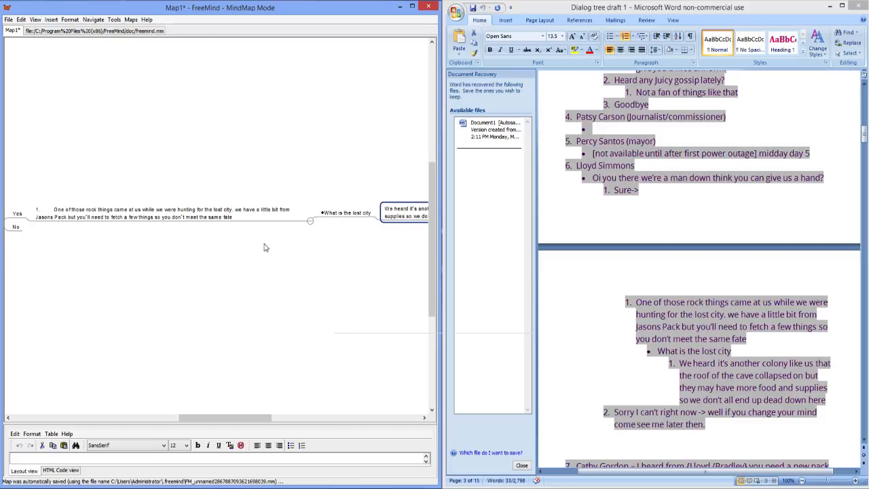
pyautogui.moveTo(243, 418); pyautogui.dragTo(198, 417)
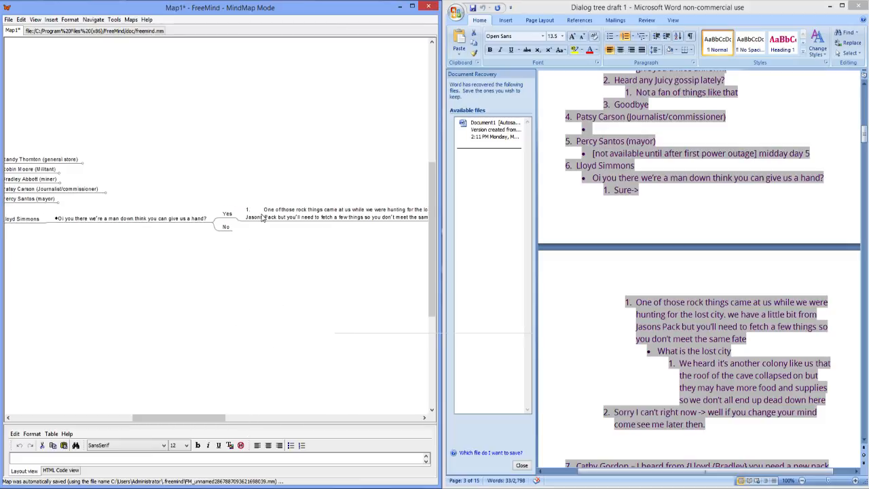
pyautogui.click(231, 233)
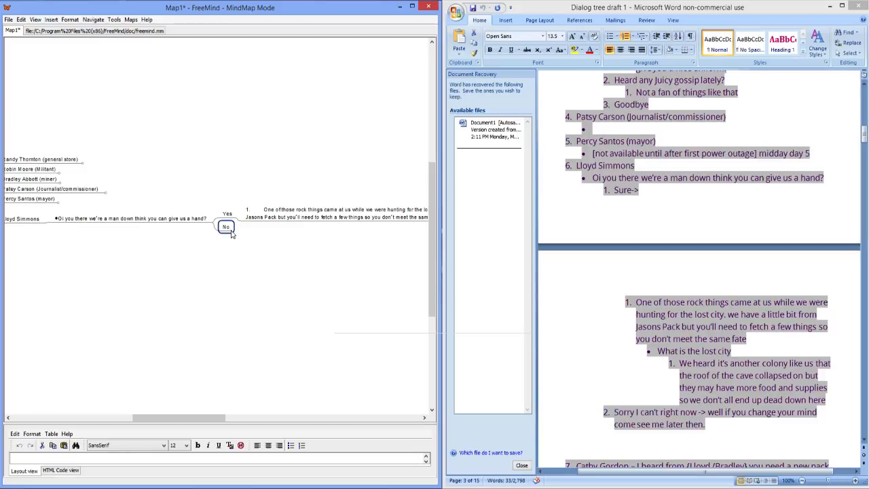
pyautogui.press('Insert')
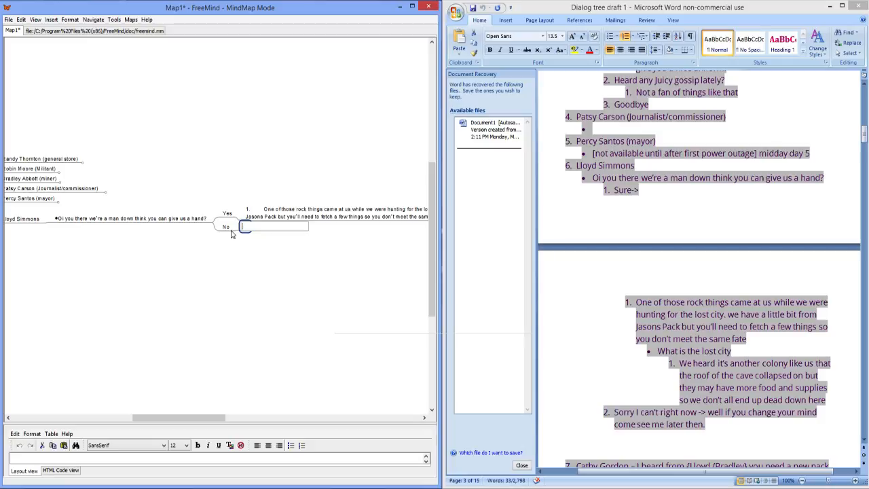
pyautogui.write('[END Dialog')
pyautogui.rightClick(271, 228)
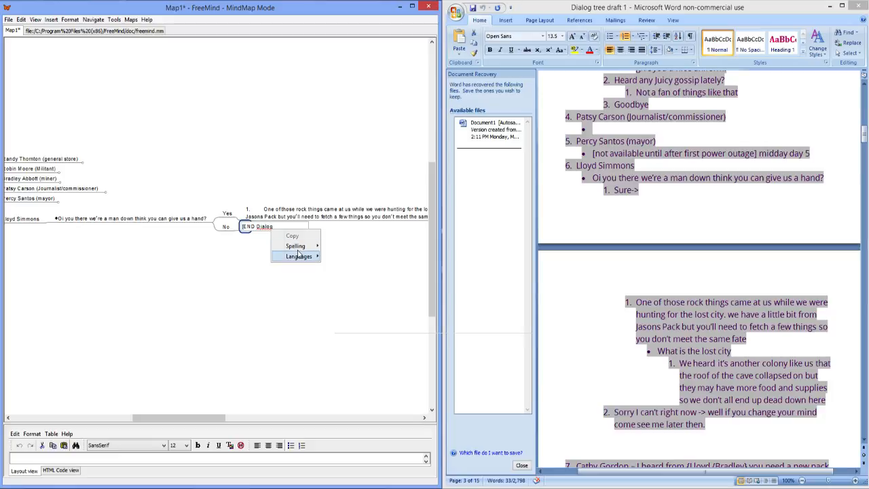
pyautogui.moveTo(307, 248)
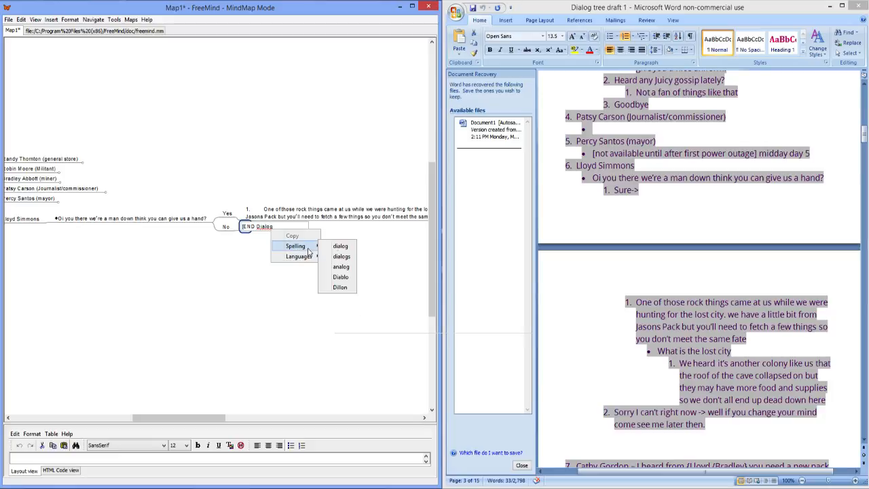
pyautogui.click(337, 246)
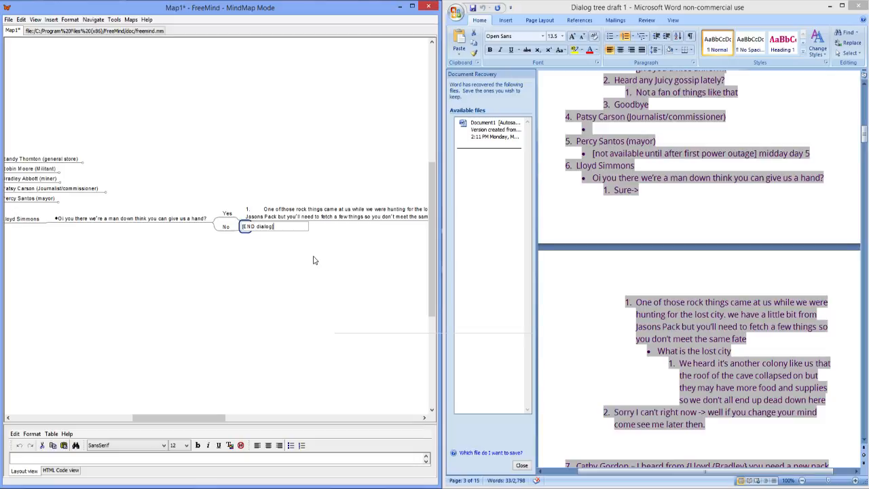
pyautogui.press('Return')
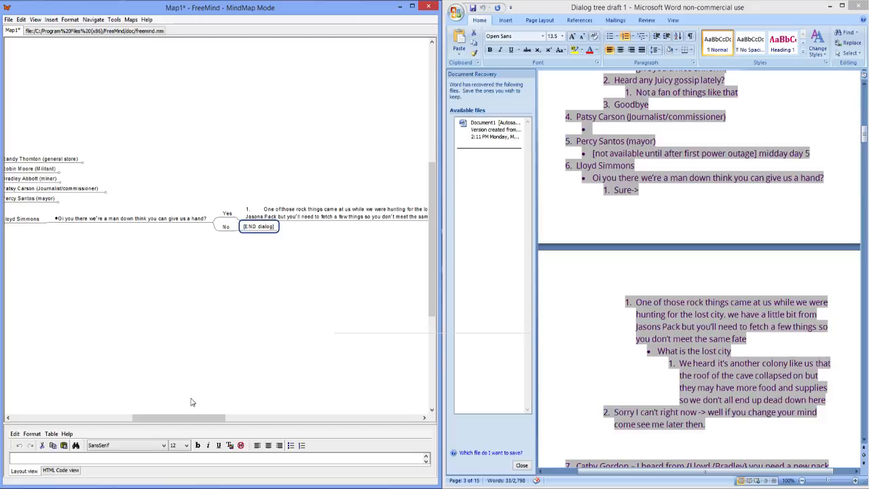
# Step: Add the sibling node "What do you need?" after "What is the lost city" and give it an empty child node
pyautogui.moveTo(186, 422); pyautogui.dragTo(118, 420)
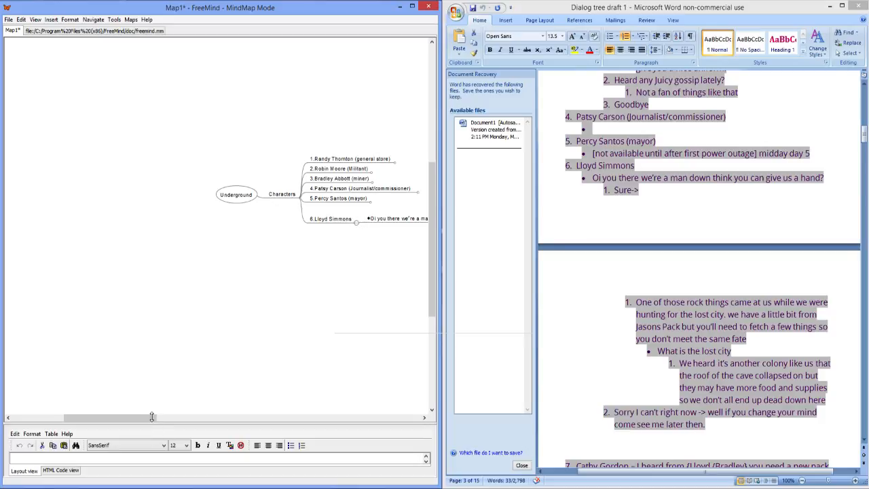
pyautogui.moveTo(145, 422); pyautogui.dragTo(326, 418)
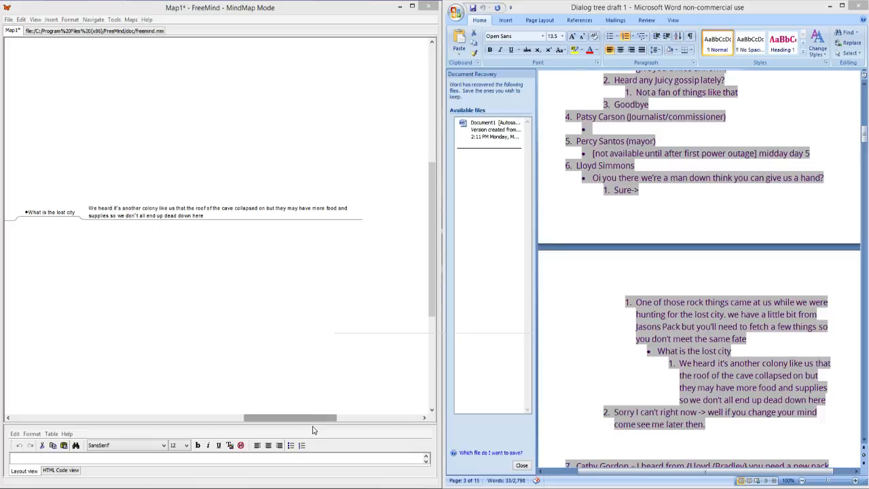
pyautogui.moveTo(312, 419); pyautogui.dragTo(279, 402)
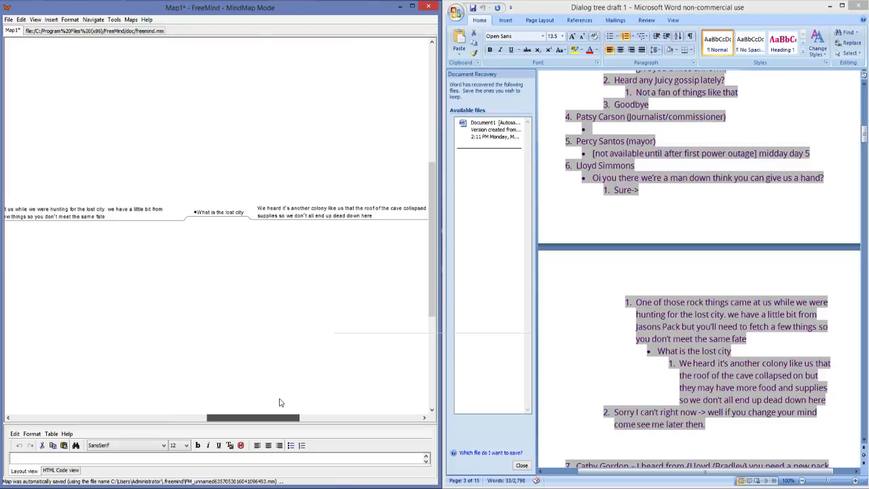
pyautogui.click(227, 218)
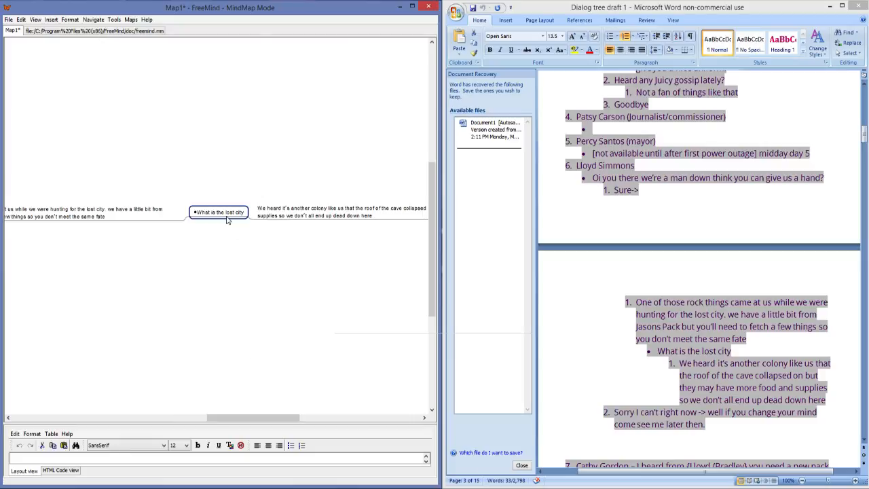
pyautogui.press('Return')
pyautogui.write('What do you')
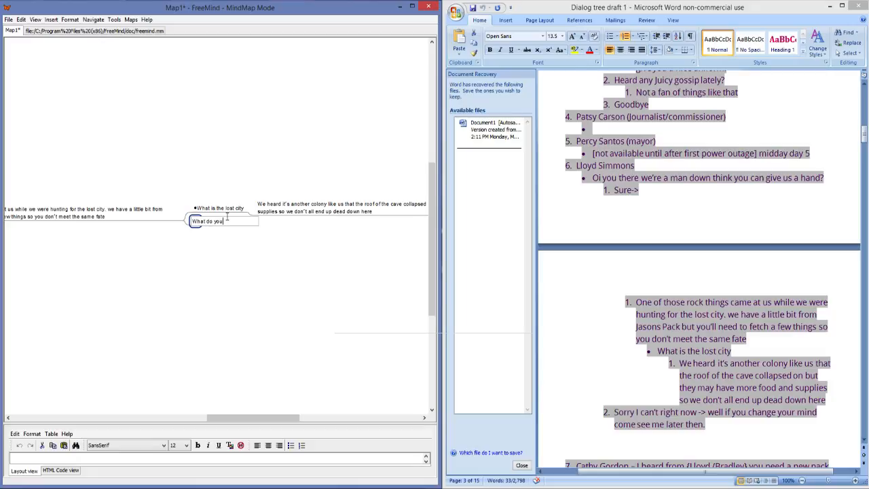
pyautogui.write(' need?')
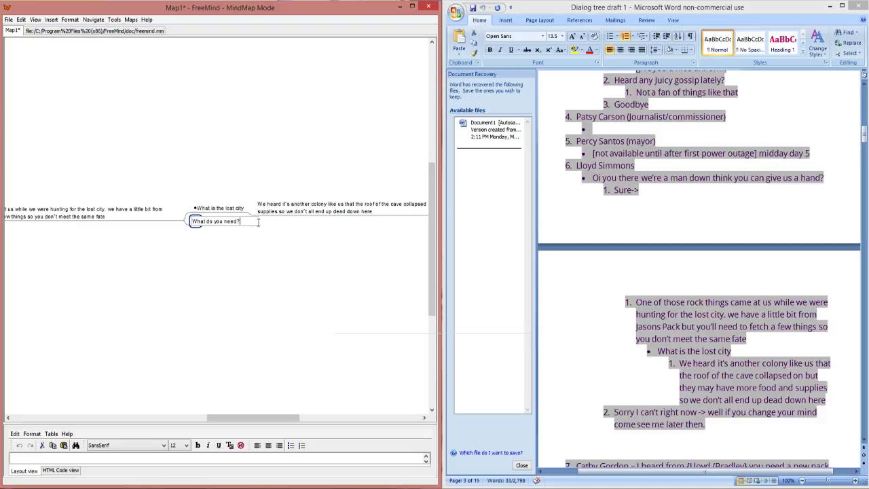
pyautogui.press('Return')
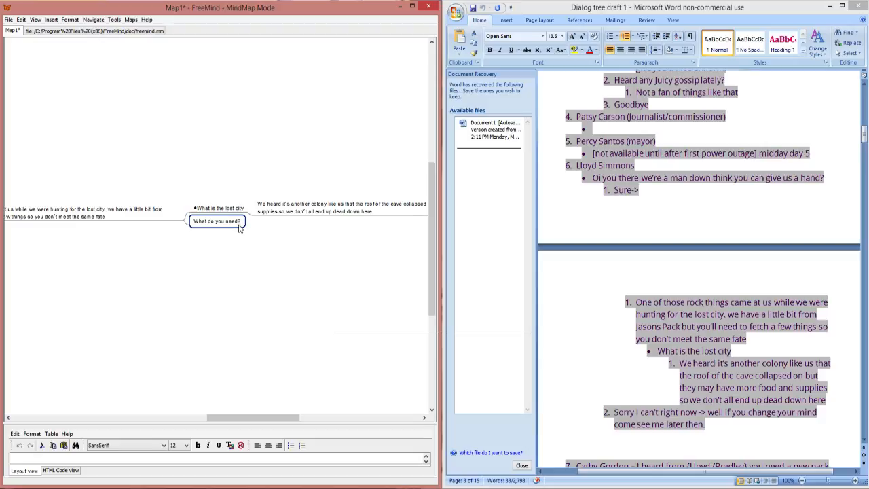
pyautogui.press('Insert')
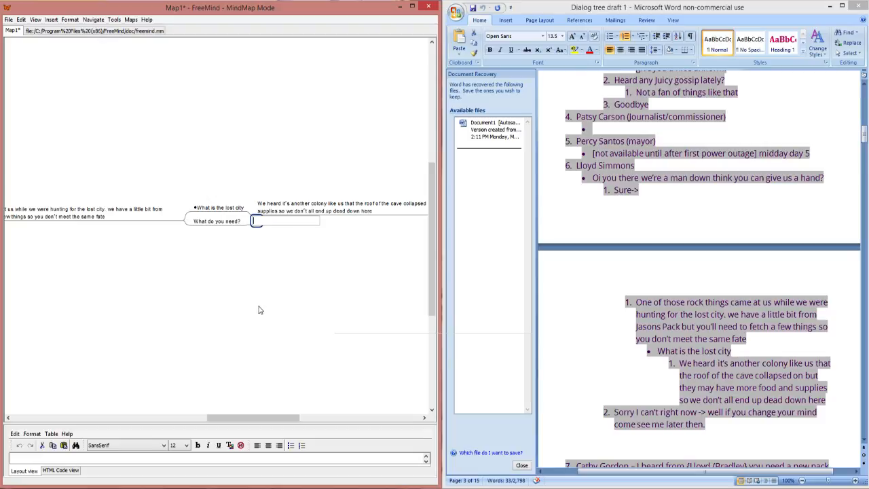
pyautogui.write('ake')
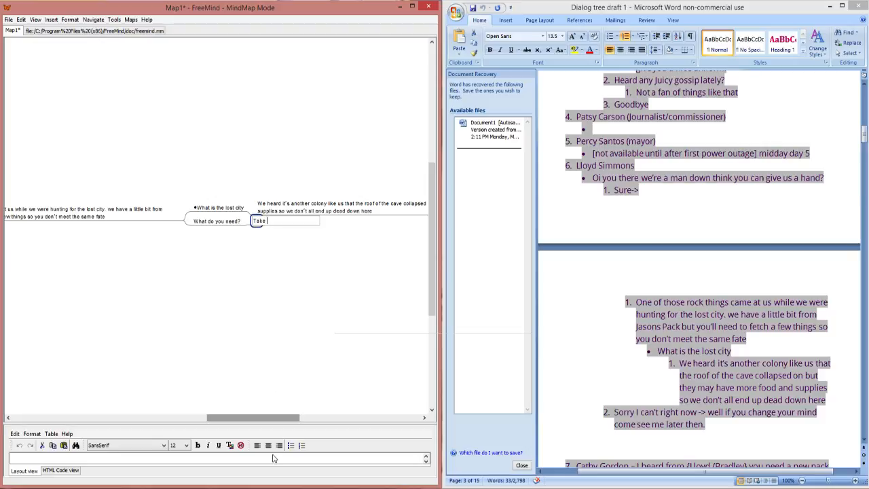
pyautogui.moveTo(267, 419); pyautogui.dragTo(245, 422)
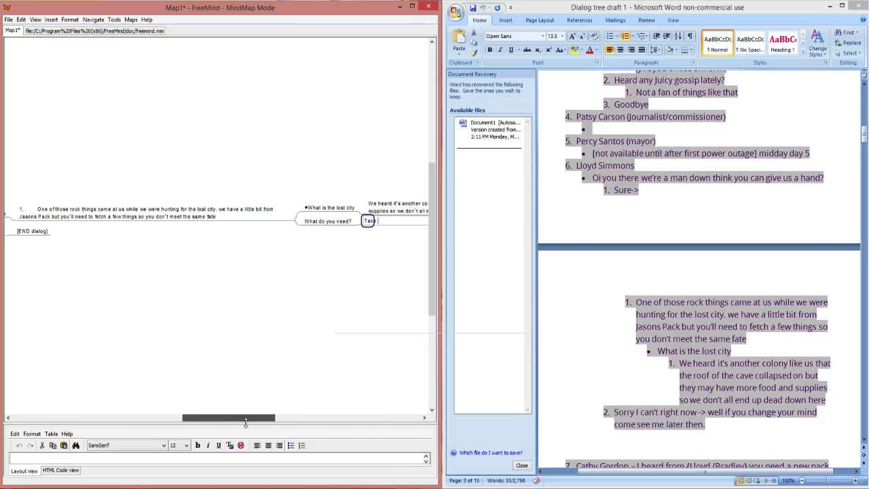
pyautogui.press('BackSpace')
pyautogui.press('BackSpace')
pyautogui.press('BackSpace')
pyautogui.press('BackSpace')
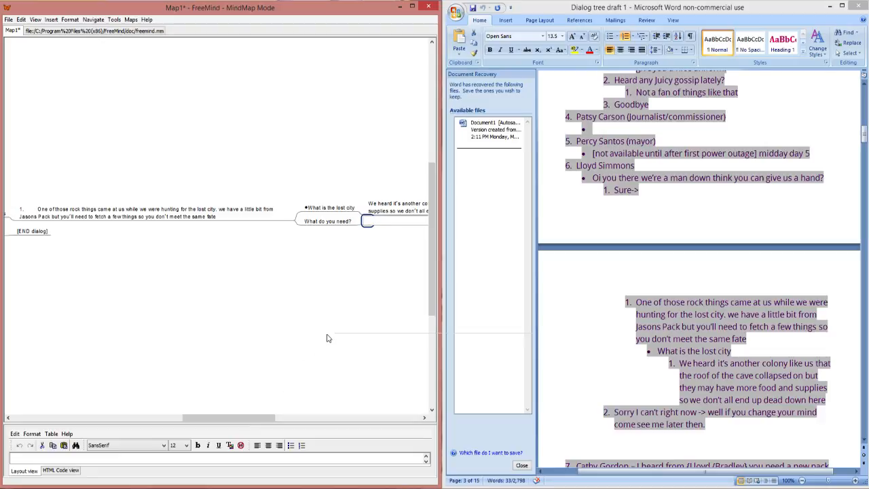
# Step: Start the answer in the empty child node of "What do you need?" with "You'll need rope, climbing gear,"
pyautogui.write("You'd")
pyautogui.write(' need')
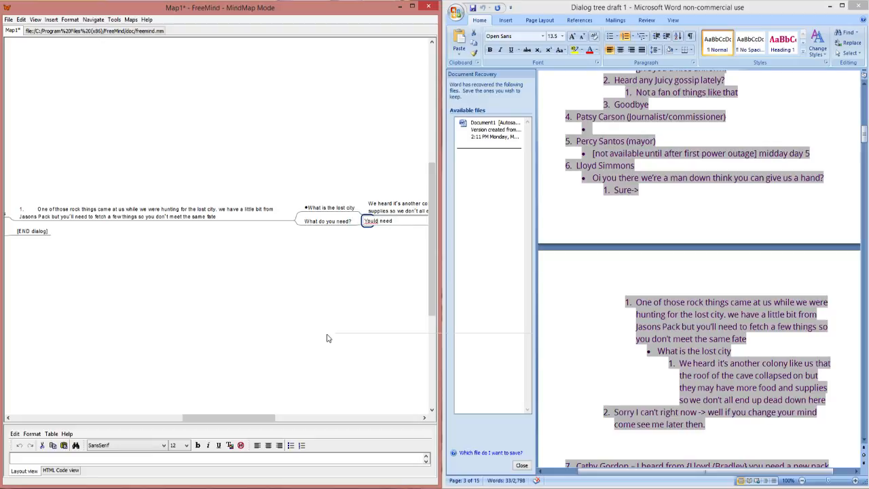
pyautogui.click(377, 221)
pyautogui.press('BackSpace')
pyautogui.press('BackSpace')
pyautogui.write("'ll")
pyautogui.write('a')
pyautogui.press('BackSpace')
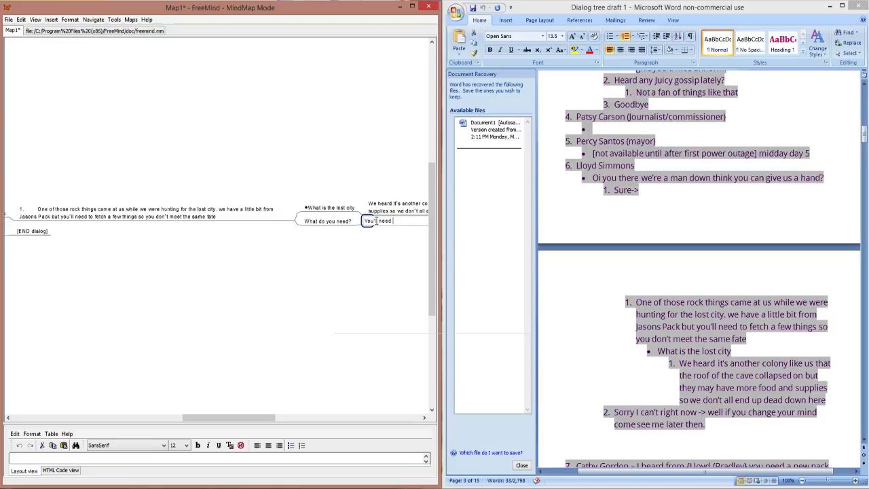
pyautogui.write('rope')
pyautogui.write('glim')
pyautogui.write('bing')
pyautogui.write(' gear')
pyautogui.write(',')
# Step: Continue the answer after "climbing gear," with "and a flashlight"
pyautogui.press('Right')
pyautogui.press('Right')
pyautogui.press('Right')
pyautogui.press('Right')
pyautogui.press('Right')
pyautogui.press('Right')
pyautogui.press('Right')
pyautogui.press('Right')
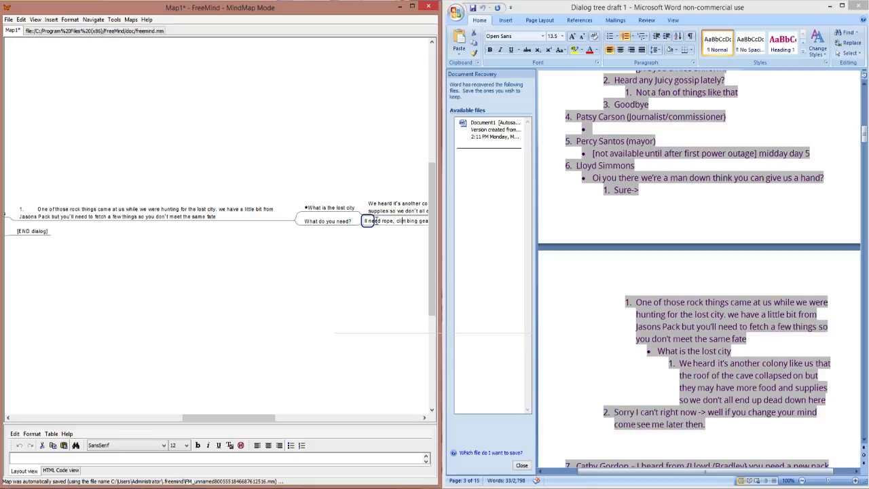
pyautogui.press('Right')
pyautogui.press('Right')
pyautogui.press('Right')
pyautogui.press('Right')
pyautogui.press('Right')
pyautogui.press('Right')
pyautogui.press('Right')
pyautogui.press('Right')
pyautogui.press('Right')
pyautogui.press('BackSpace')
pyautogui.write('.')
pyautogui.press('BackSpace')
pyautogui.write(', and')
pyautogui.write('a pistol')
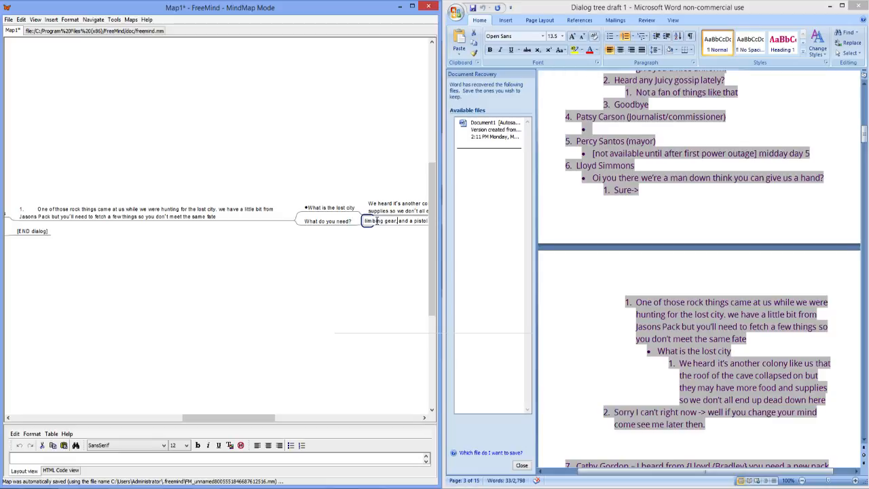
pyautogui.write('and a f')
pyautogui.write('lashlight')
# Step: Finish the answer with the sentence "A pistol always helps with the beasts too."
pyautogui.write('stol')
pyautogui.write(' alway')
pyautogui.write('s help')
pyautogui.write('s with th')
pyautogui.write('e beast')
pyautogui.write('s.')
pyautogui.press('BackSpace')
pyautogui.write('too.')
pyautogui.press('Return')
pyautogui.moveTo(211, 419); pyautogui.dragTo(256, 421)
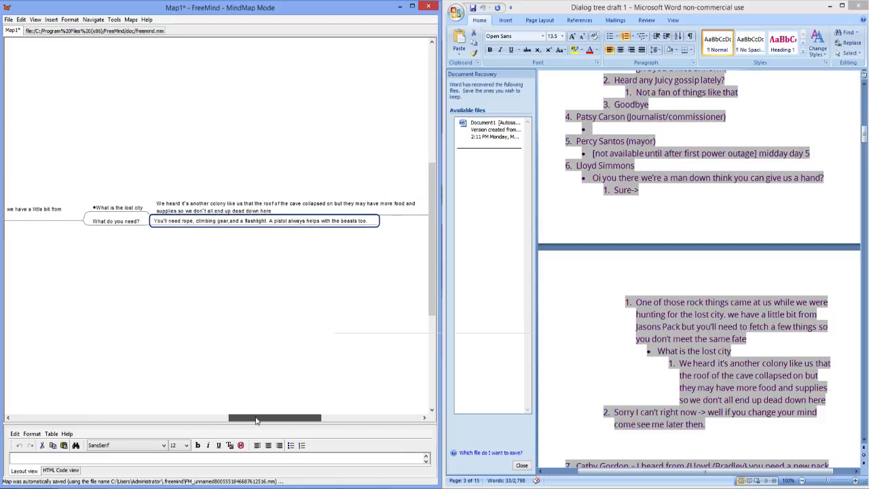
pyautogui.rightClick(324, 228)
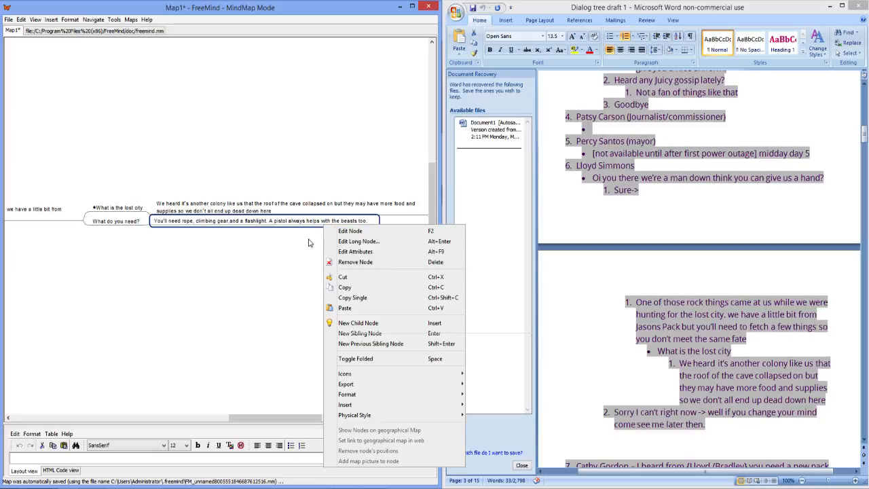
pyautogui.click(280, 231)
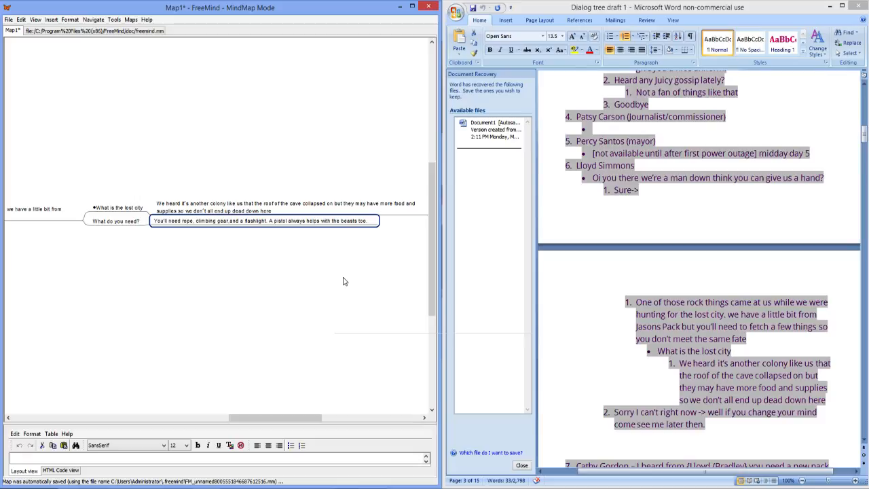
# Step: Add a sibling node after "Oi you there we're a man down" reading "If inv contains rope flashlight and climbing gear"
pyautogui.moveTo(296, 419); pyautogui.dragTo(128, 418)
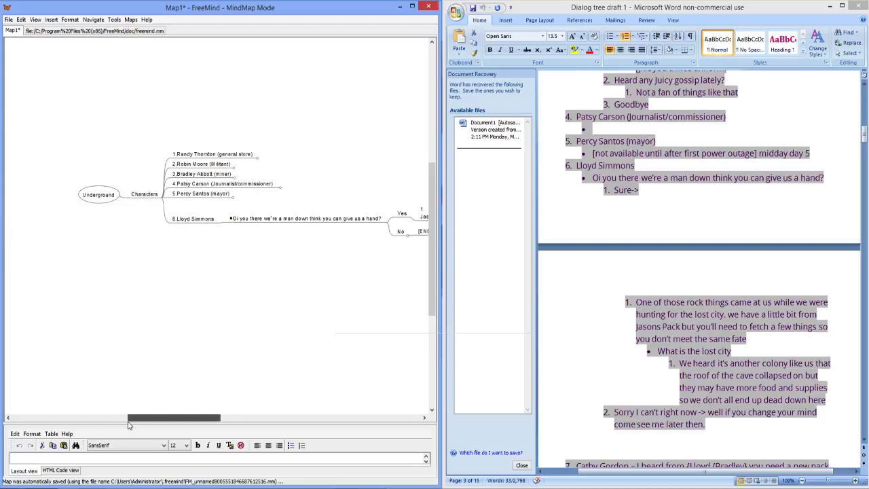
pyautogui.rightClick(234, 222)
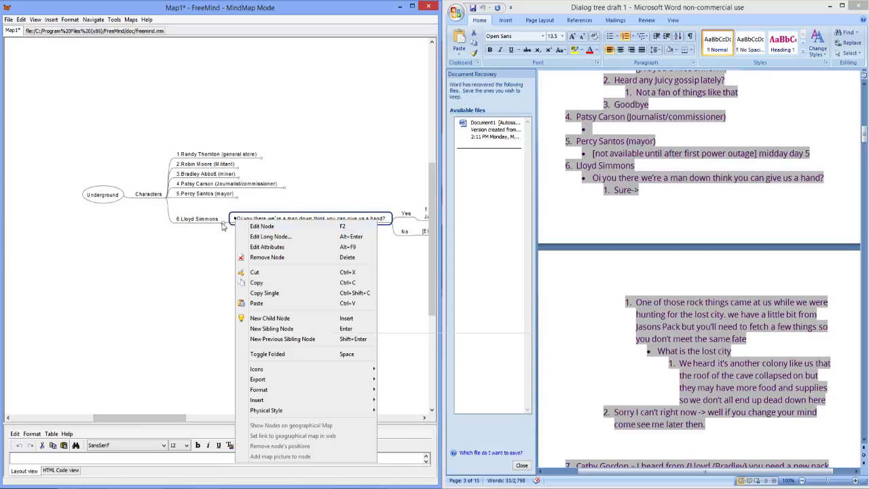
pyautogui.click(230, 225)
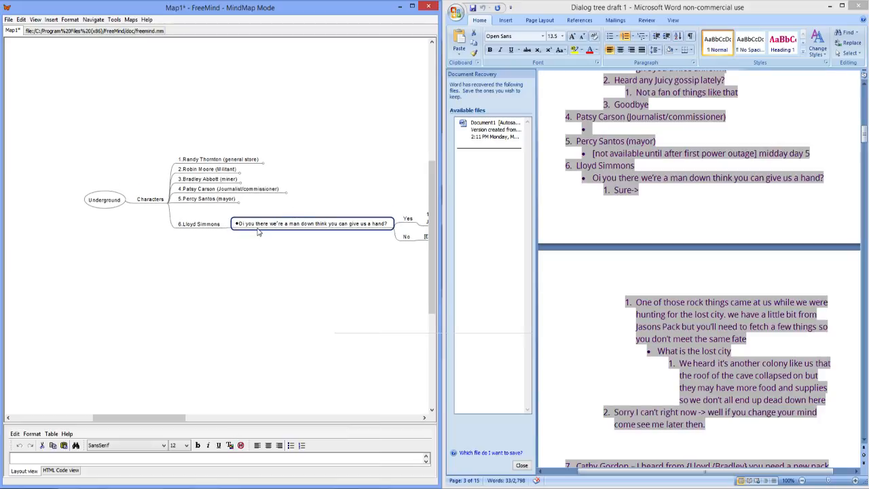
pyautogui.press('Return')
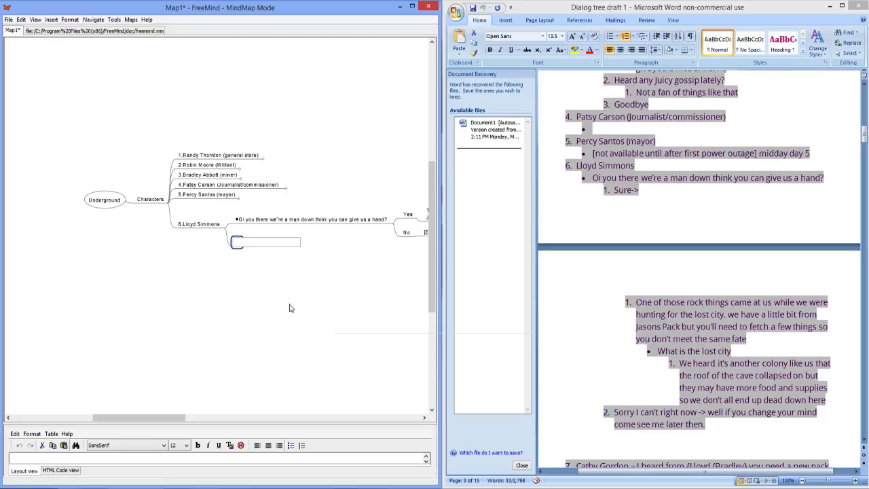
pyautogui.write('If inv contains')
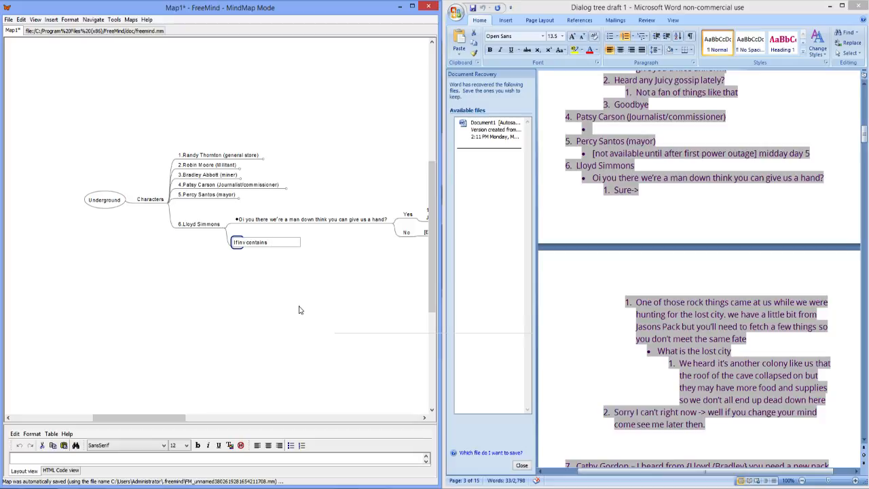
pyautogui.write(' rope flas')
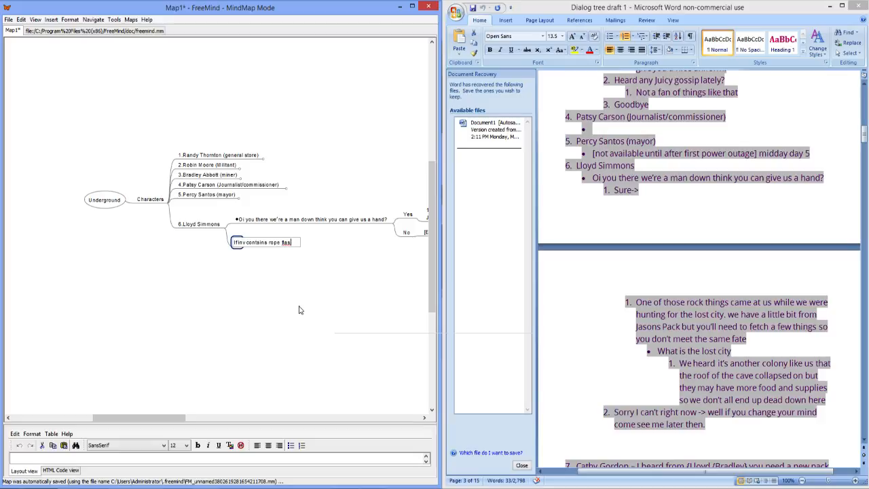
pyautogui.write('hlight and clim binggear')
# Step: Enclose the inventory condition's text in square brackets and finish editing the node
pyautogui.press('Home')
pyautogui.press('End')
pyautogui.press('Right')
pyautogui.press('Home')
pyautogui.write('[')
pyautogui.press('End')
pyautogui.write(']')
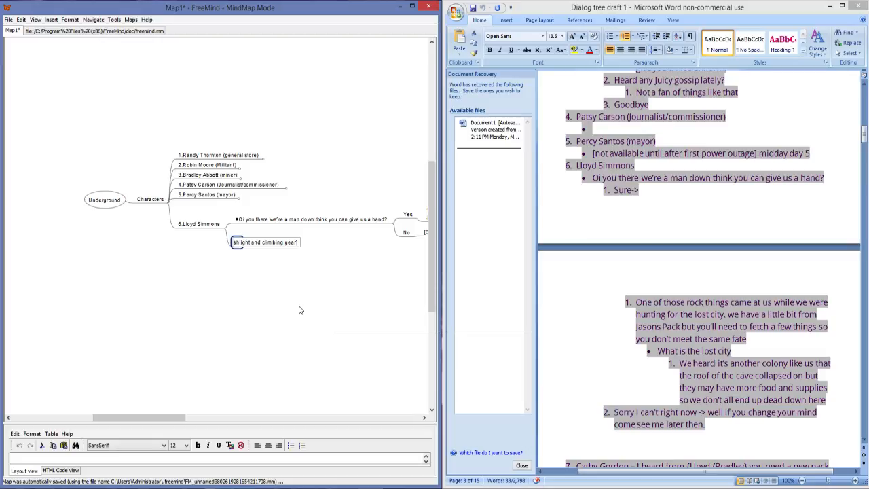
pyautogui.rightClick(287, 237)
pyautogui.click(374, 250)
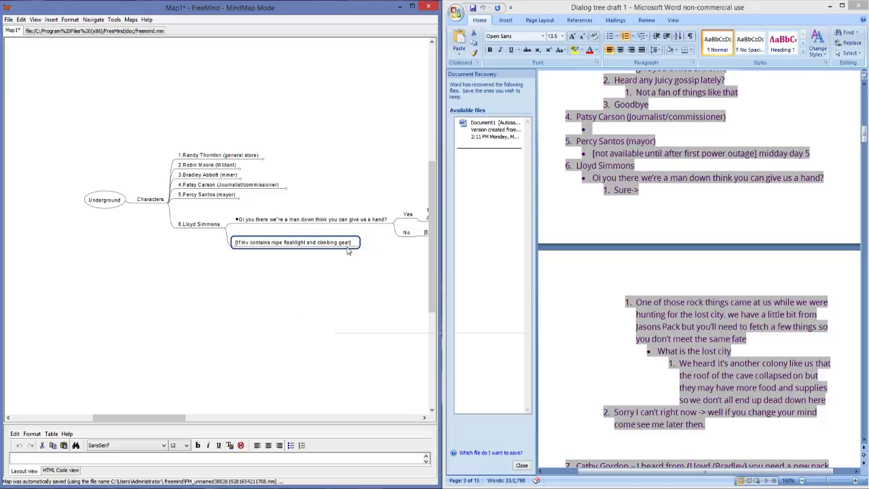
# Step: Add the child node "[Run] adventurer" to the inventory condition node
pyautogui.press('Insert')
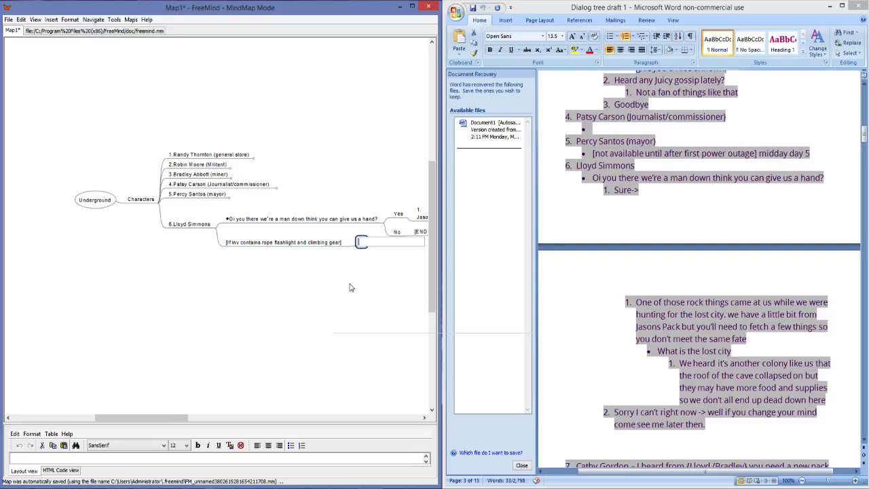
pyautogui.write('[Run] adventurer')
pyautogui.press('Return')
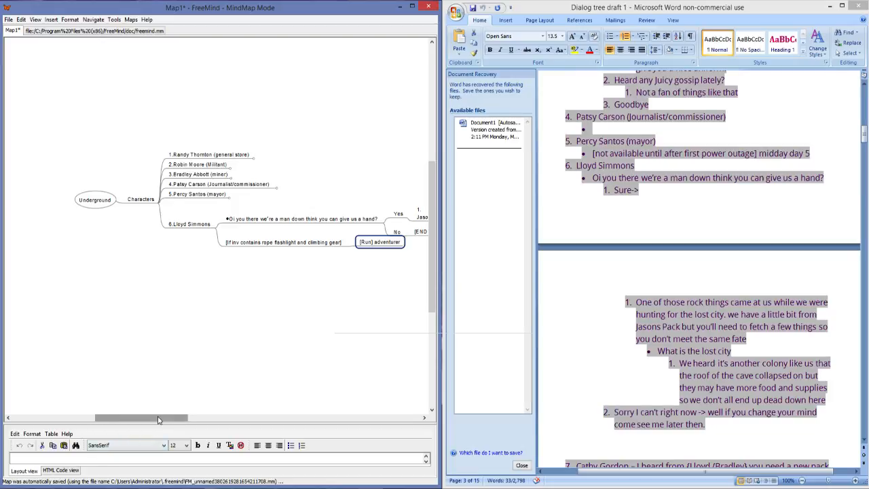
# Step: Fold the sixth character's branch
pyautogui.moveTo(156, 417); pyautogui.dragTo(252, 420)
pyautogui.moveTo(331, 435); pyautogui.dragTo(165, 451)
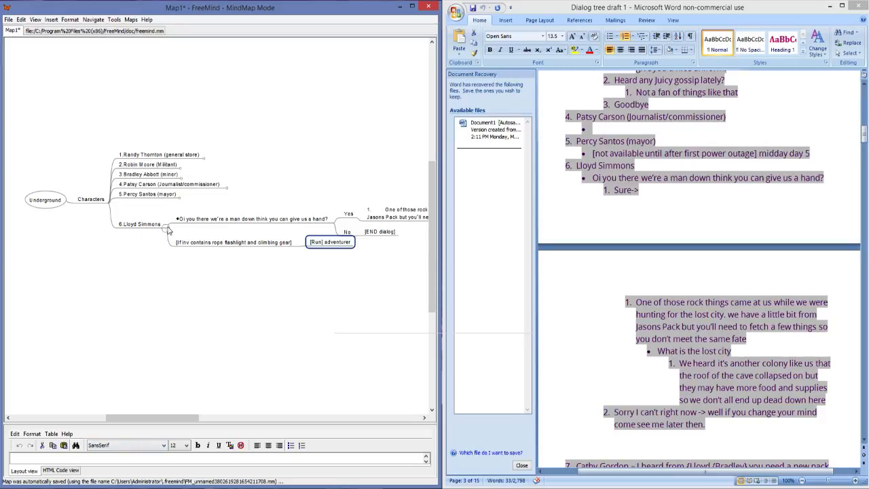
pyautogui.click(165, 228)
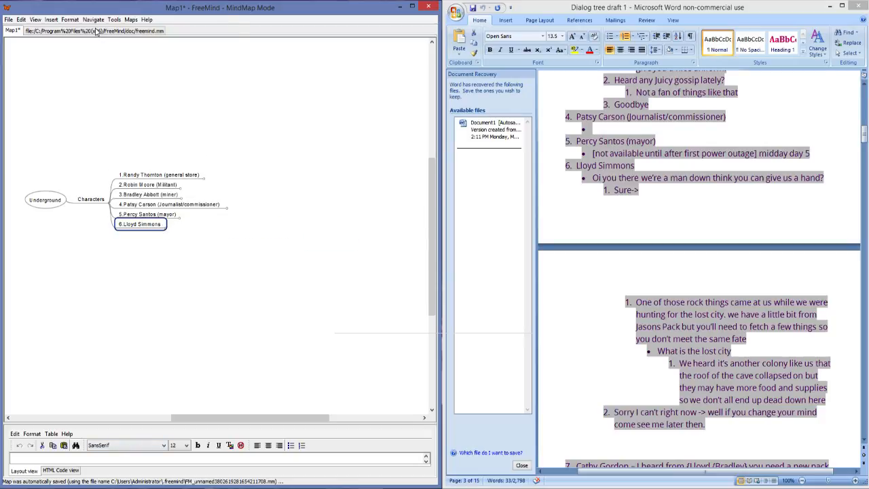
# Step: Switch to the Word draft and select the seventh character's opening paragraph about making a new pack
pyautogui.click(647, 268)
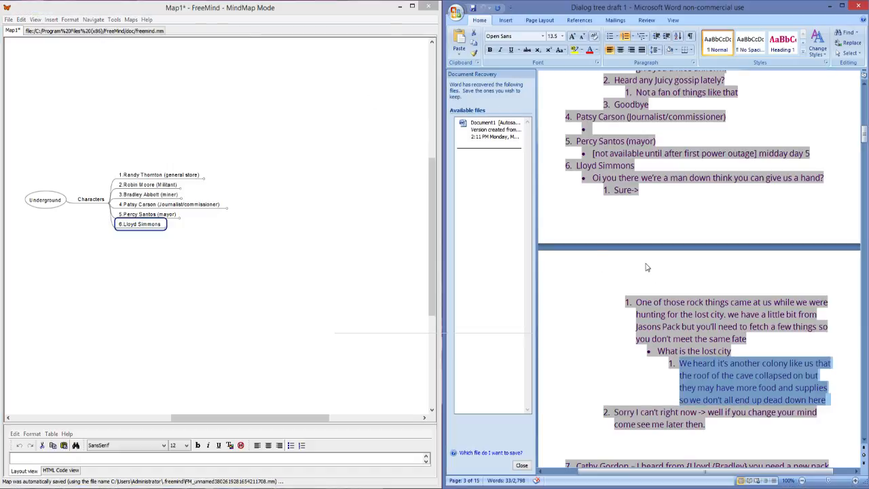
pyautogui.scroll(-1, 671, 268)
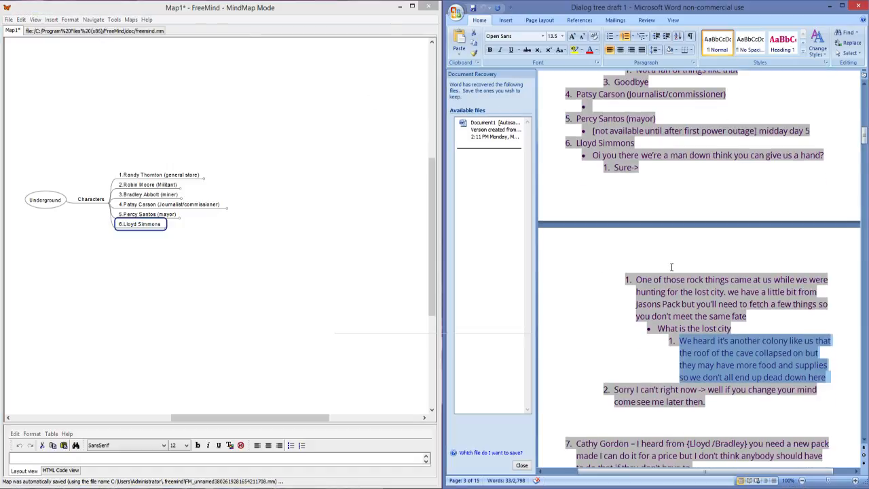
pyautogui.scroll(-2, 772, 347)
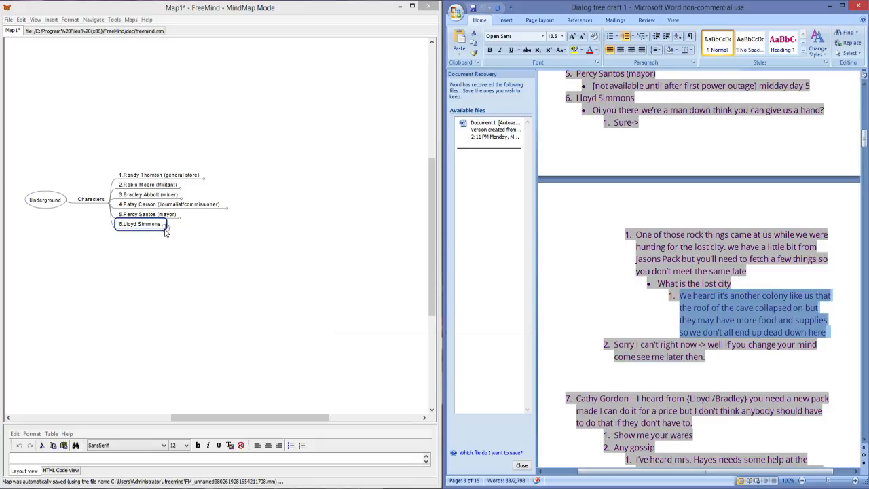
pyautogui.scroll(-3, 607, 253)
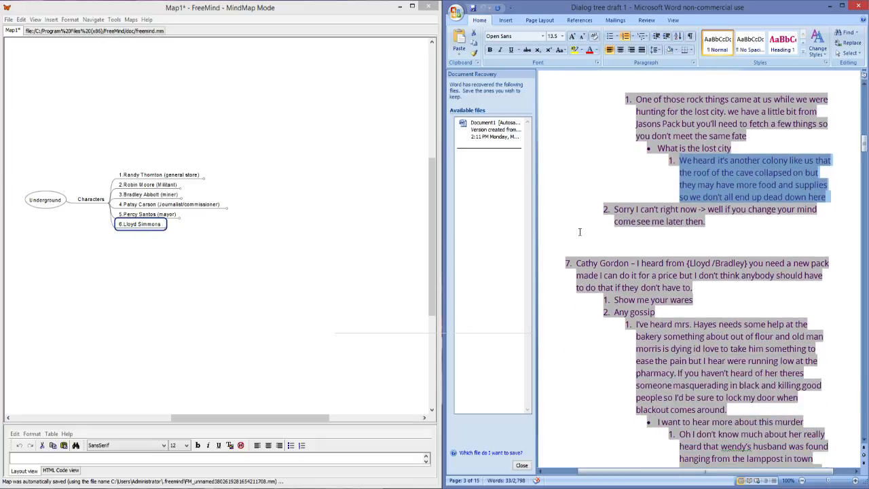
pyautogui.scroll(-2, 607, 254)
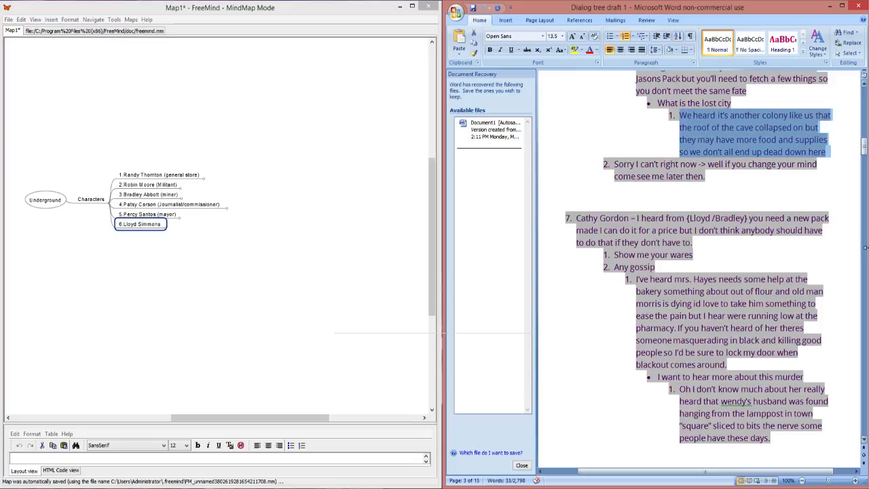
pyautogui.moveTo(693, 247); pyautogui.dragTo(604, 231)
pyautogui.click(708, 249)
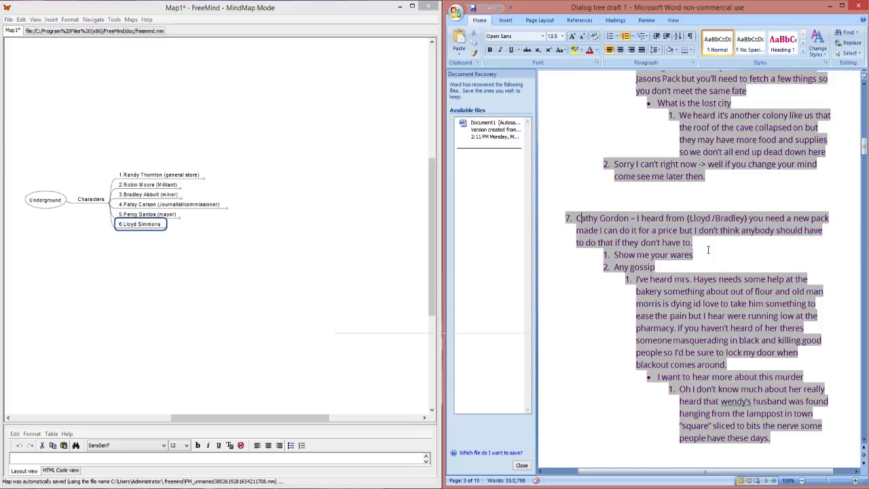
pyautogui.moveTo(693, 243); pyautogui.dragTo(579, 217)
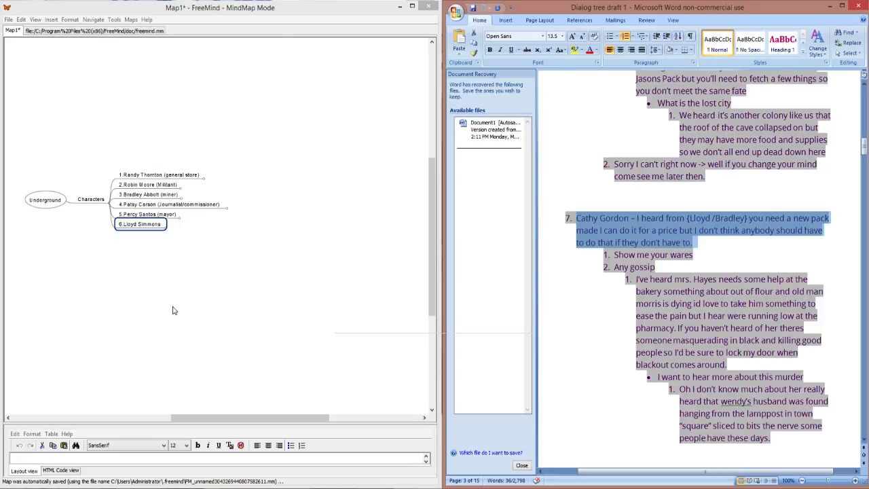
# Step: Switch to FreeMind and unfold the first character's branch and its "I am Looking for work" node to examine the replies
pyautogui.scroll(10, 736, 229)
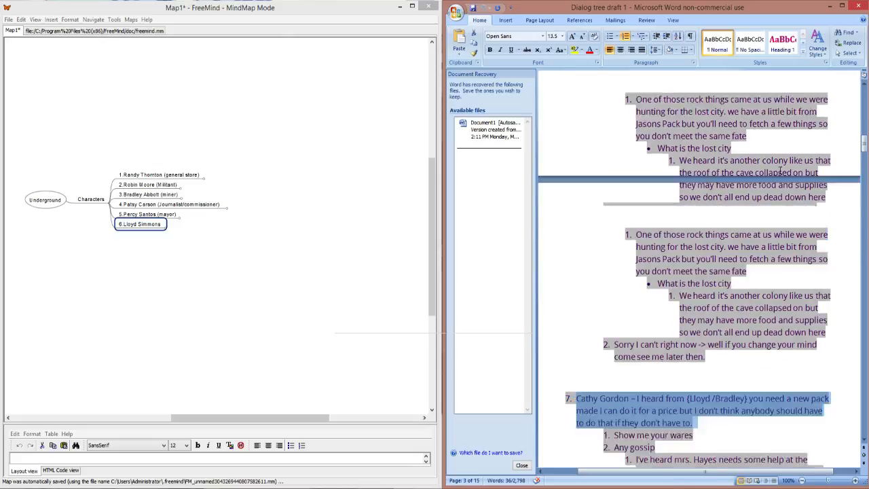
pyautogui.scroll(-5, 732, 238)
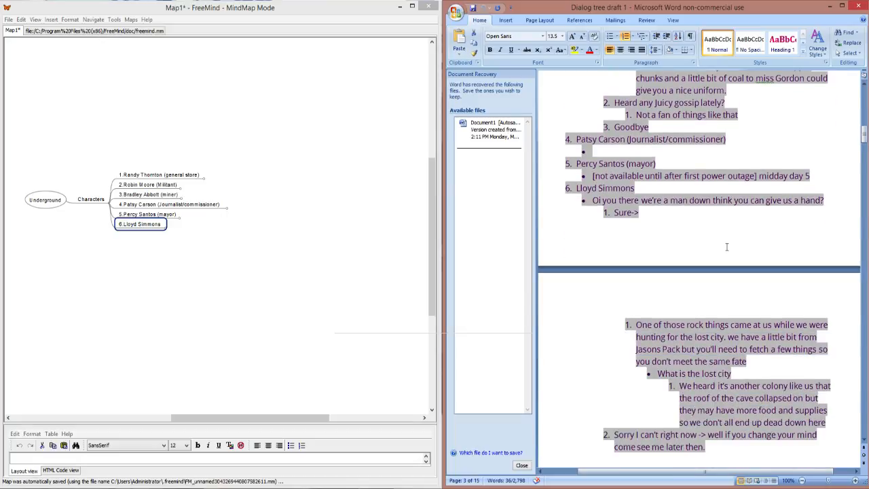
pyautogui.scroll(-3, 725, 257)
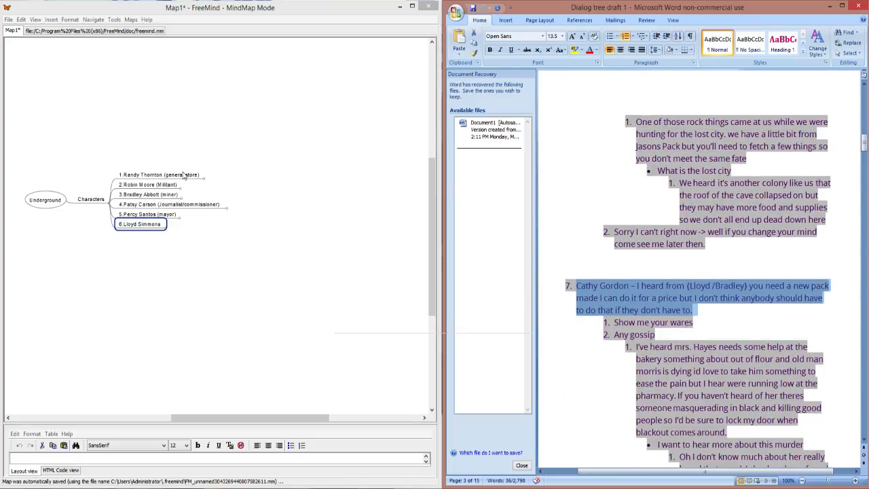
pyautogui.click(204, 178)
pyautogui.click(203, 178)
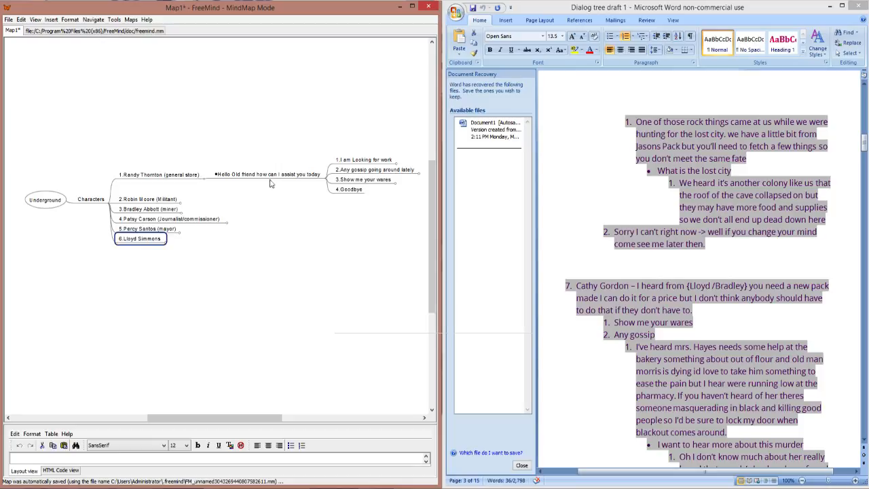
pyautogui.click(396, 165)
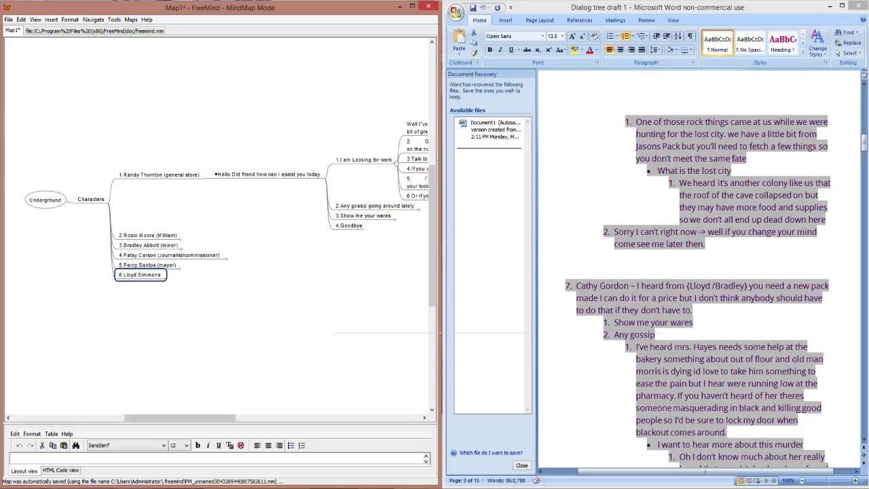
pyautogui.click(259, 419)
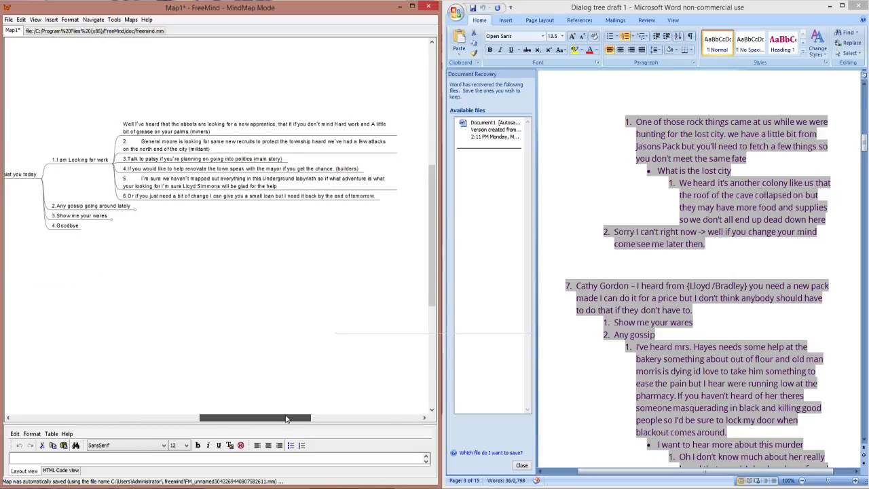
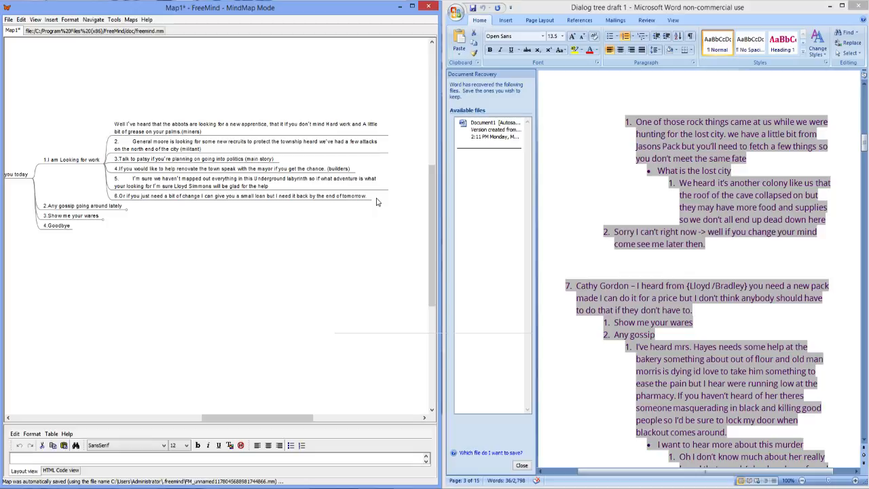
# Step: Fold the first character's "I am Looking for work" node
pyautogui.click(104, 164)
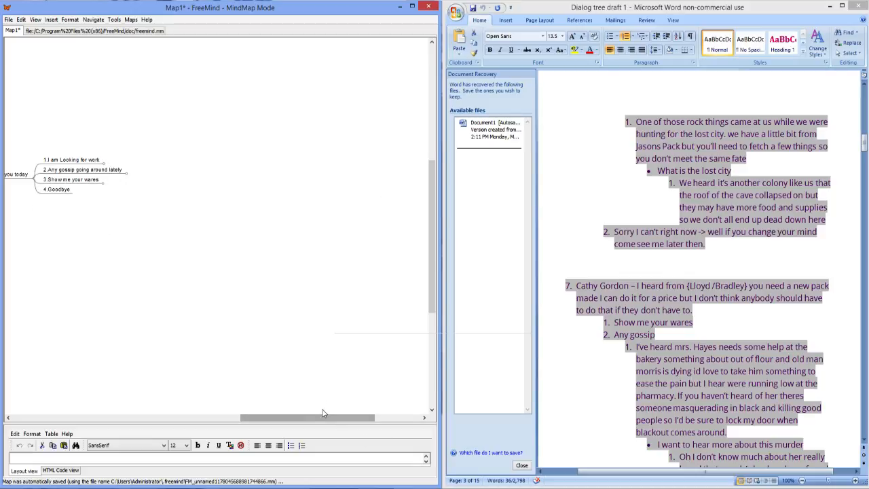
pyautogui.moveTo(333, 417); pyautogui.dragTo(241, 411)
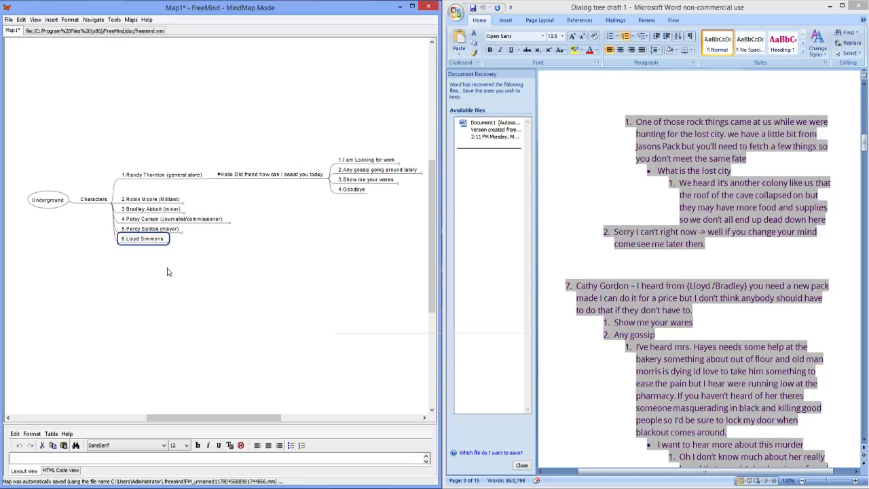
# Step: Copy the seventh character's opening paragraph in the Word draft and add an empty sibling node below the sixth character in FreeMind
pyautogui.tripleClick(599, 292)
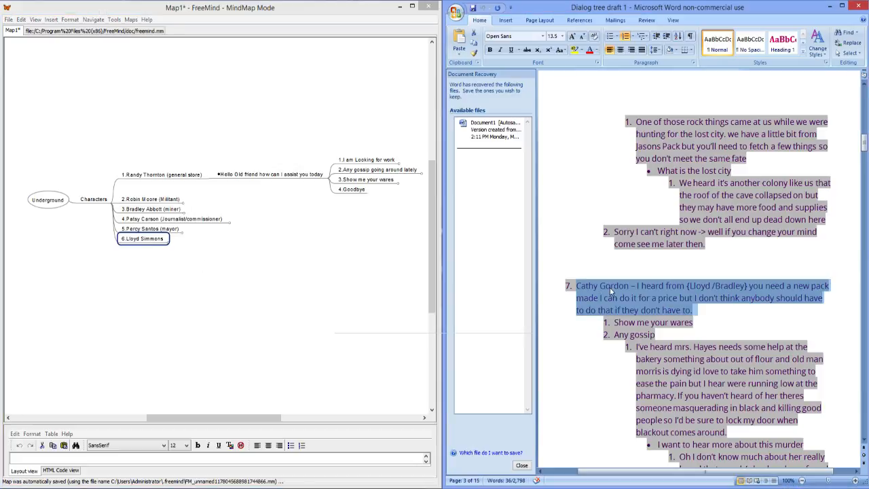
pyautogui.scroll(-1, 616, 292)
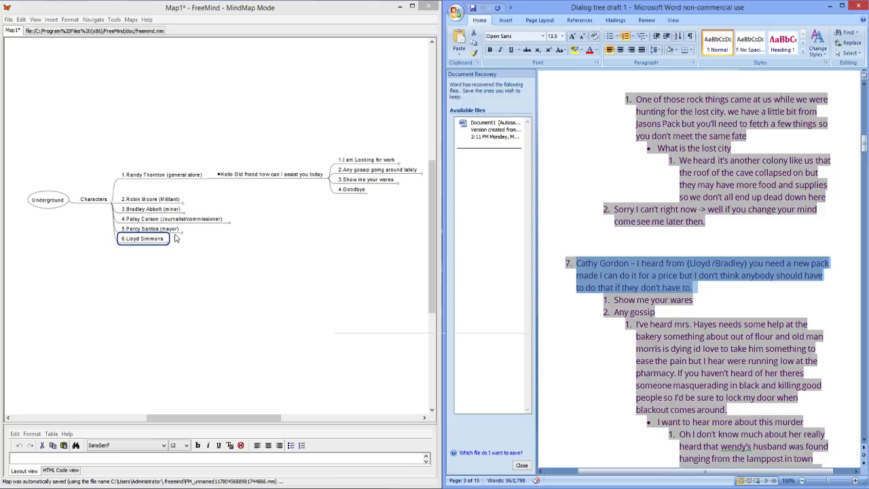
pyautogui.click(144, 242)
pyautogui.press('Return')
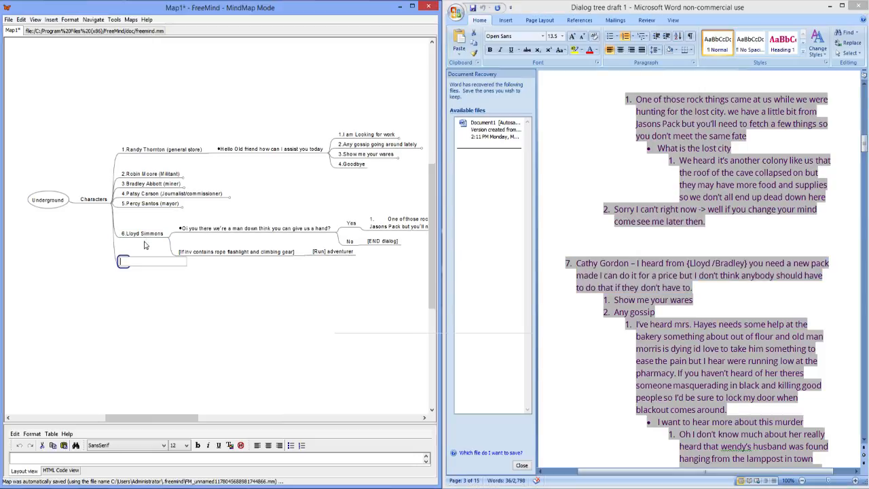
pyautogui.hotkey('ctrl', 'v')
pyautogui.click(158, 234)
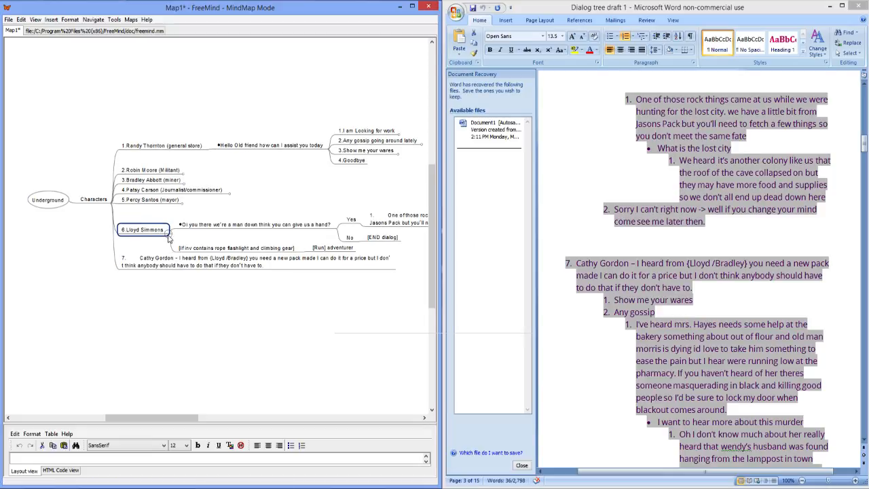
pyautogui.click(169, 235)
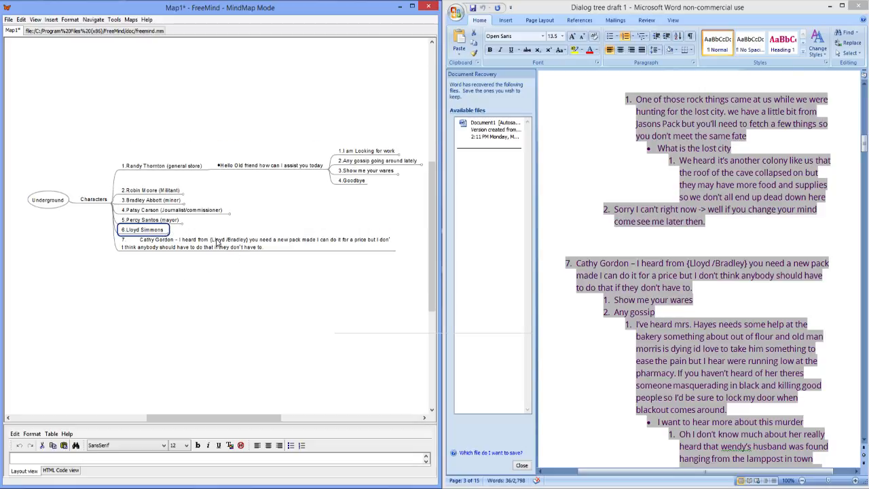
pyautogui.press('space')
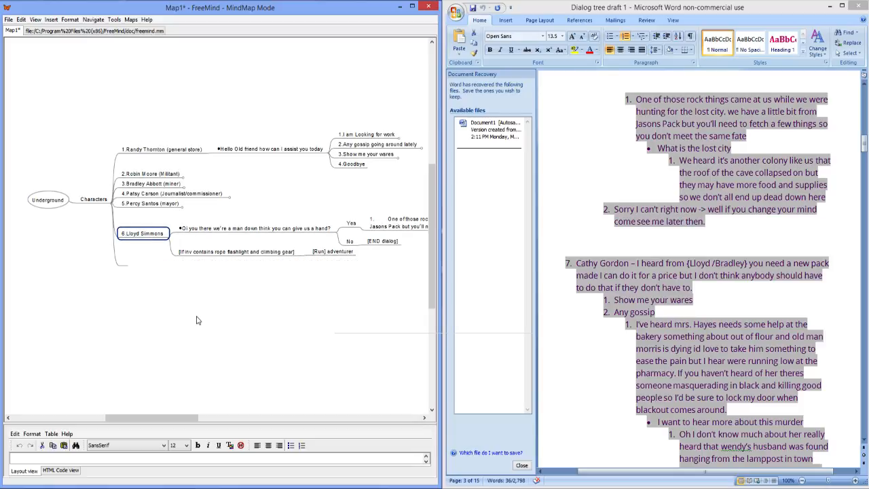
# Step: Label the empty node "7." followed by the seventh character's name copied from the Word draft
pyautogui.click(125, 262)
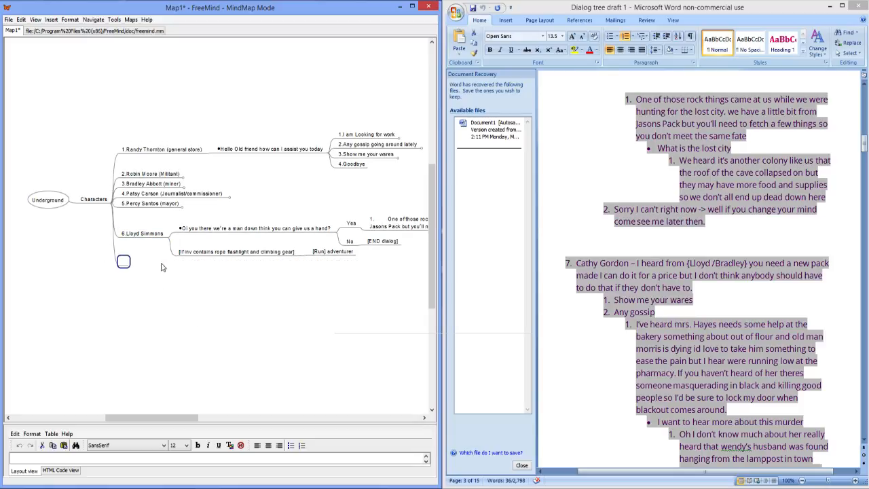
pyautogui.click(630, 263)
pyautogui.moveTo(629, 262); pyautogui.dragTo(577, 263)
pyautogui.hotkey('ctrl', 'c')
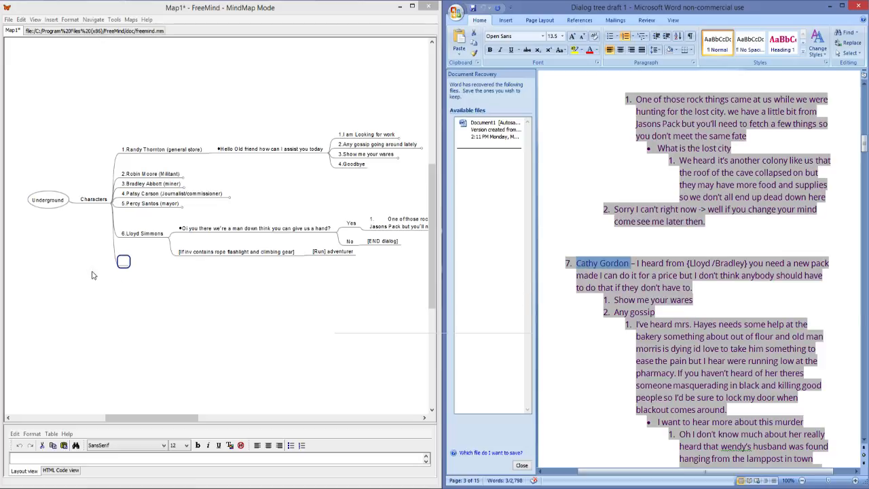
pyautogui.doubleClick(125, 263)
pyautogui.write('7.')
pyautogui.hotkey('ctrl', 'v')
pyautogui.press('Return')
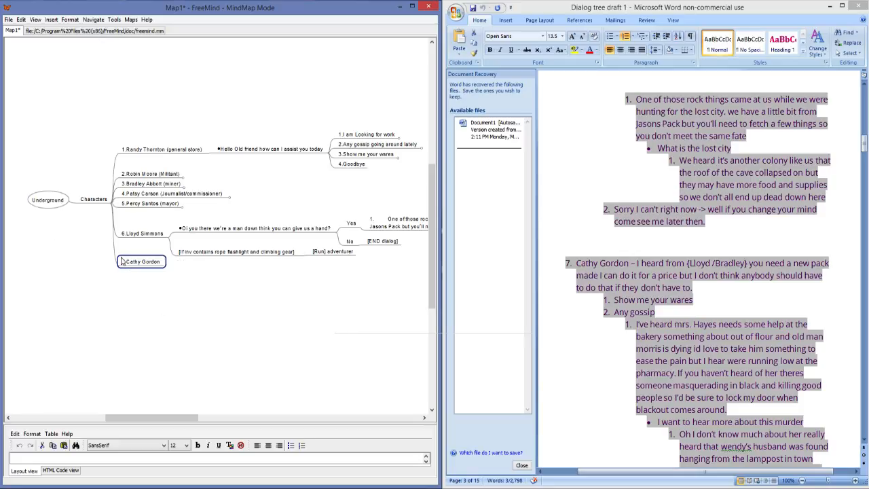
# Step: Add a child node to the seventh character with the opening line about making a new pack, copied from the Word draft
pyautogui.press('Insert')
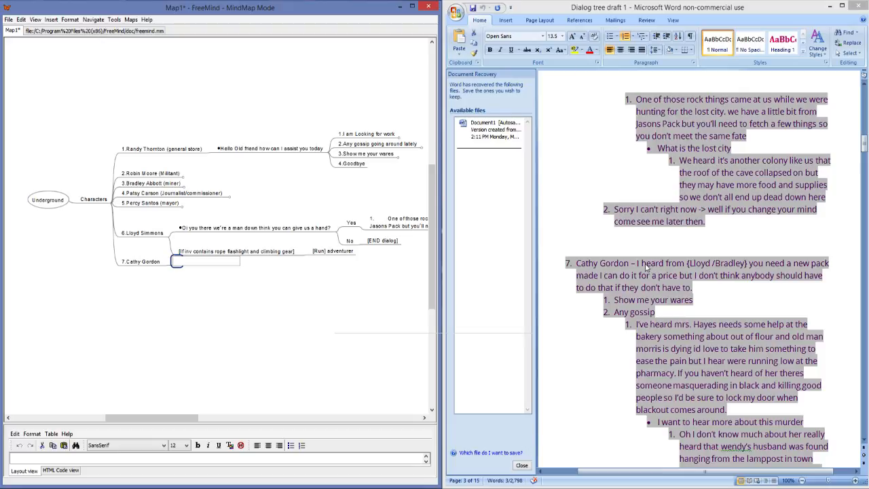
pyautogui.moveTo(694, 288); pyautogui.dragTo(637, 265)
pyautogui.hotkey('ctrl', 'c')
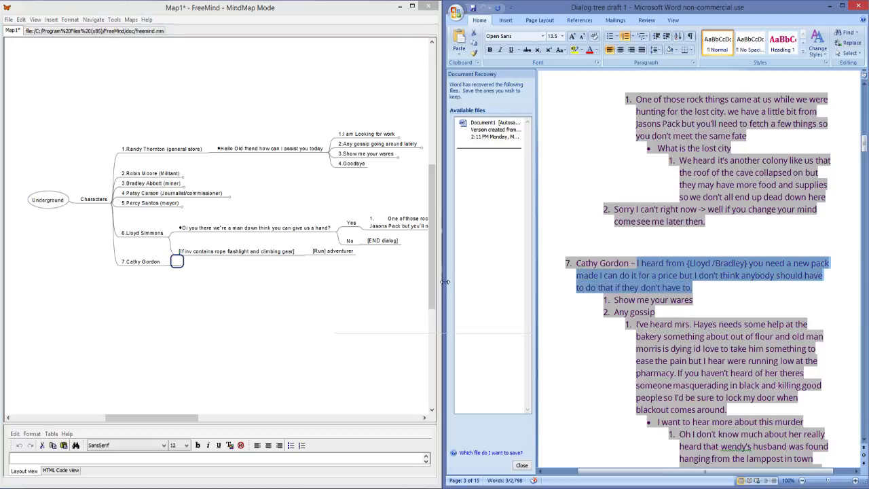
pyautogui.click(177, 261)
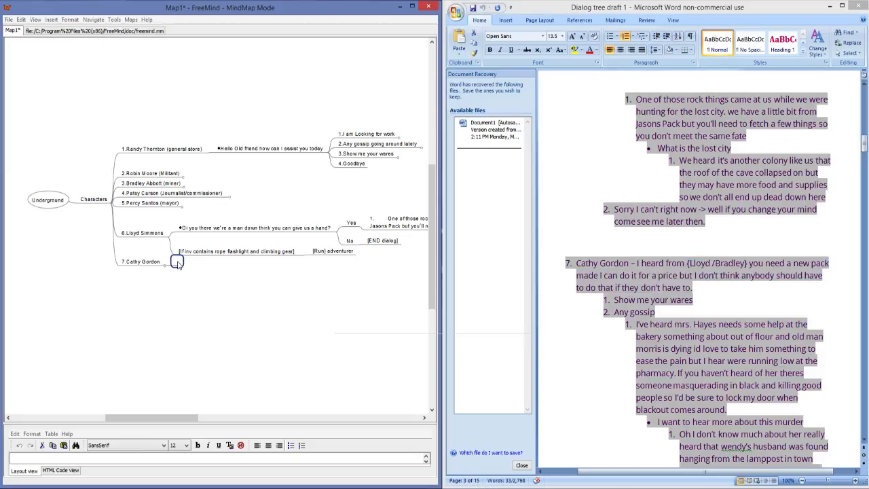
pyautogui.hotkey('ctrl', 'v')
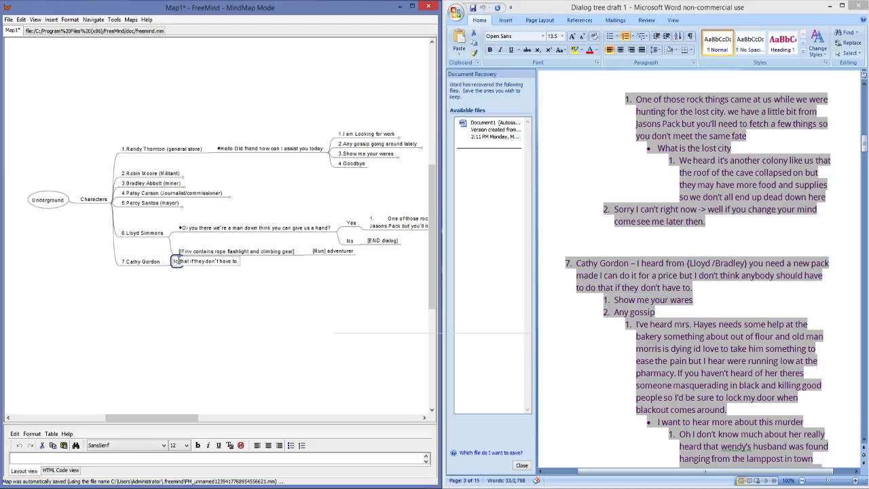
pyautogui.click(210, 317)
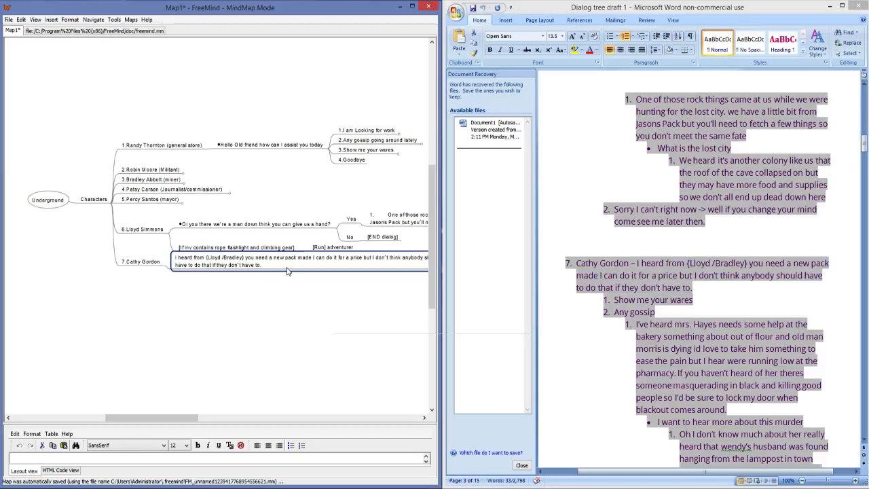
# Step: Add the child node "1.Show me your wares" to the seventh character's opening line, copying the text from the Word draft
pyautogui.press('Insert')
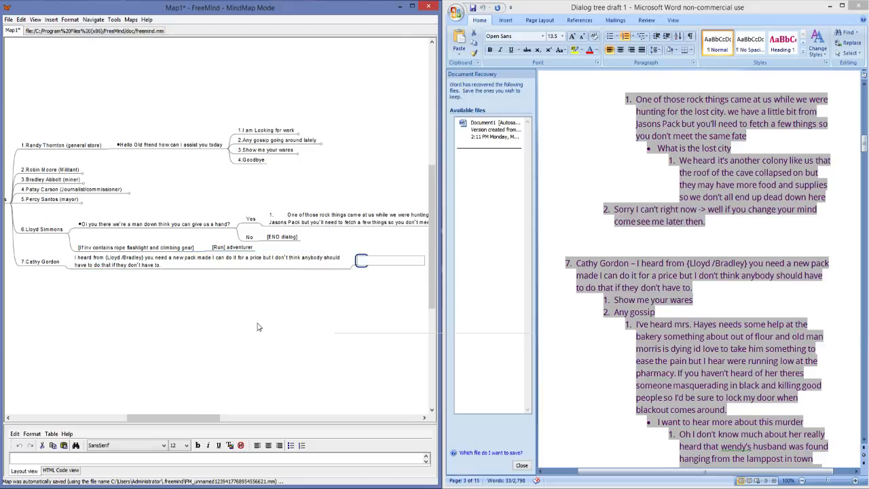
pyautogui.click(638, 303)
pyautogui.moveTo(693, 305); pyautogui.dragTo(622, 299)
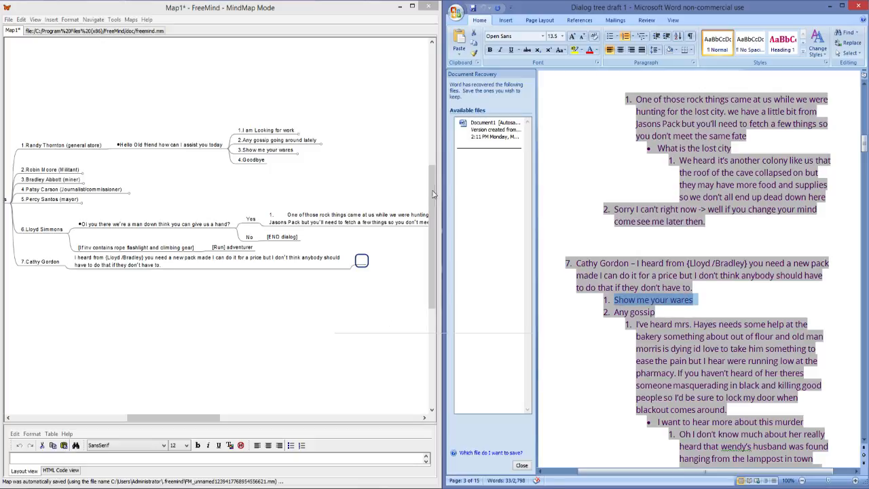
pyautogui.click(362, 258)
pyautogui.doubleClick(362, 259)
pyautogui.write('1.Show me your wares')
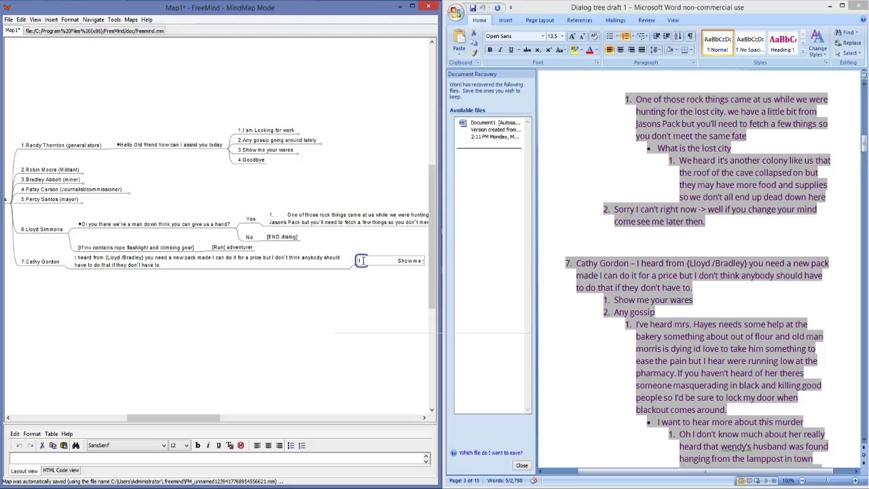
pyautogui.press('Return')
# Step: Add the sibling node "2.Any gossip" below "1.Show me your wares", copying the text from the Word draft
pyautogui.moveTo(145, 419); pyautogui.dragTo(184, 419)
pyautogui.tripleClick(658, 304)
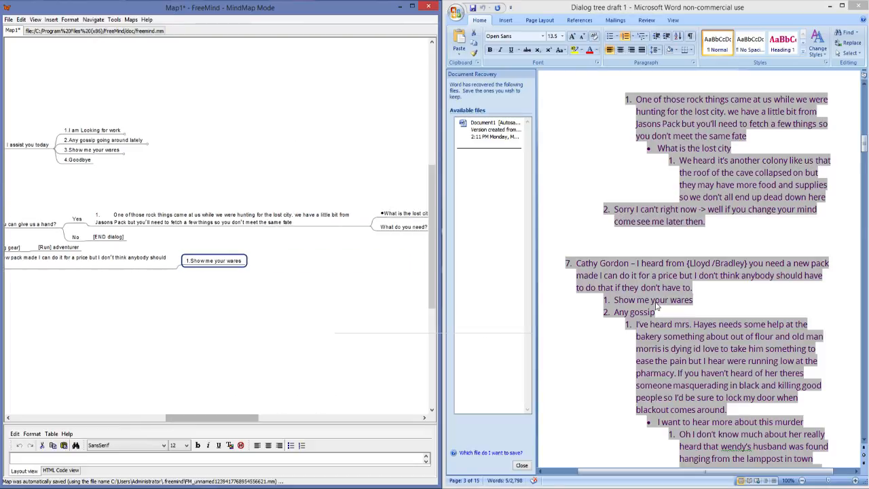
pyautogui.moveTo(655, 313); pyautogui.dragTo(617, 312)
pyautogui.hotkey('ctrl', 'c')
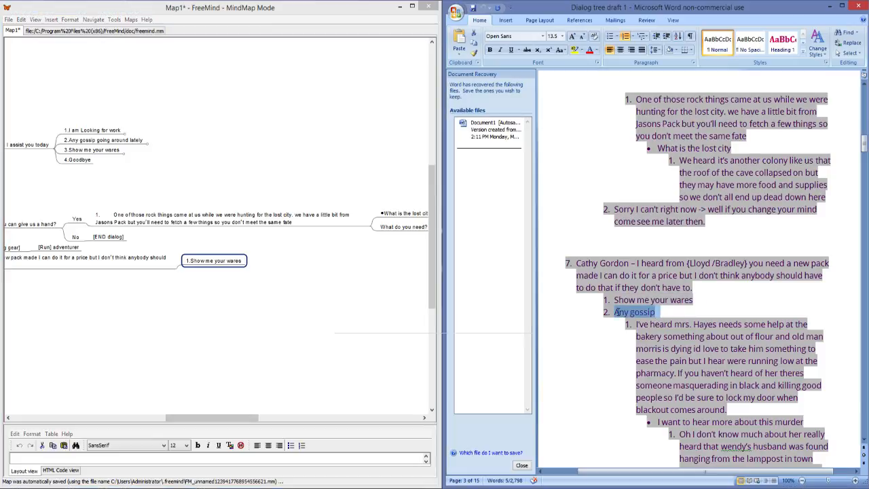
pyautogui.doubleClick(243, 261)
pyautogui.press('Return')
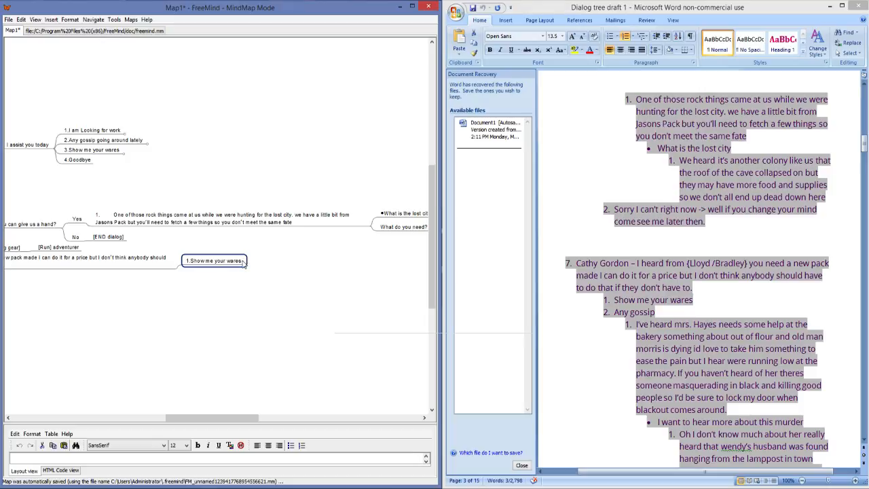
pyautogui.press('Return')
pyautogui.write('2')
pyautogui.hotkey('ctrl', 'v')
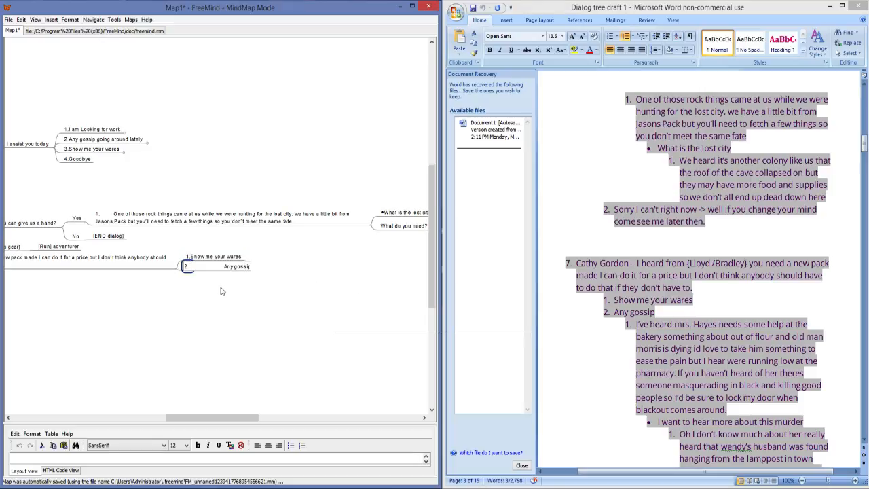
pyautogui.press('Return')
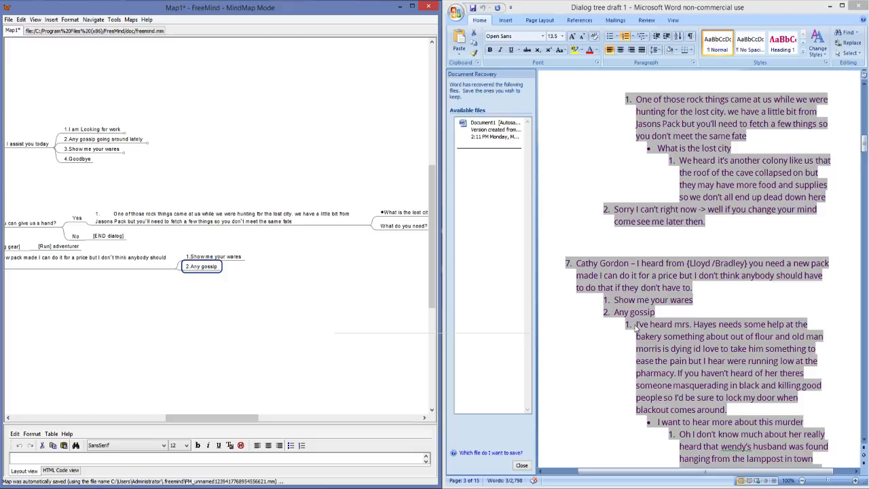
# Step: Copy the gossip reply about the bakery and the killer in black from the Word draft into a child node of "2.Any gossip"
pyautogui.scroll(-1, 745, 349)
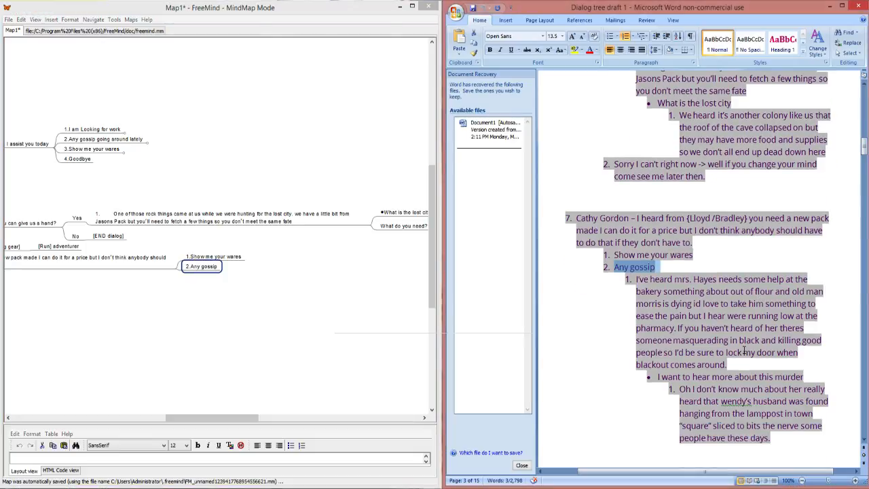
pyautogui.moveTo(731, 365); pyautogui.dragTo(635, 278)
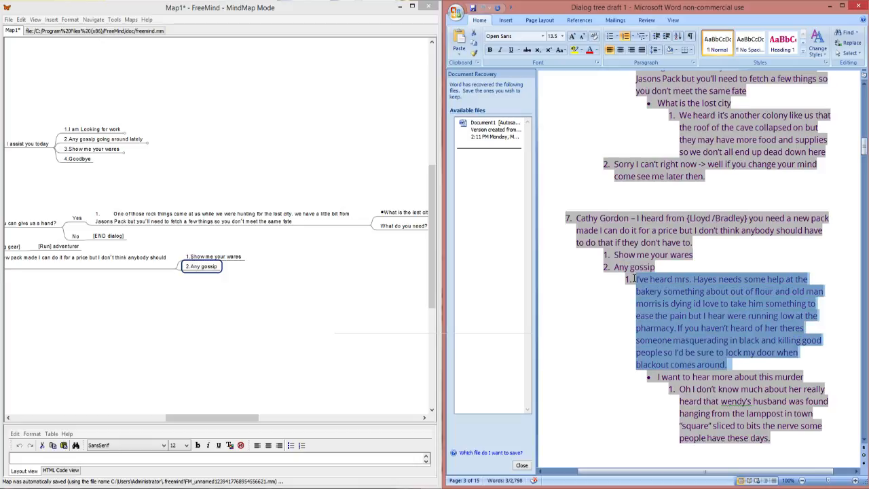
pyautogui.click(205, 274)
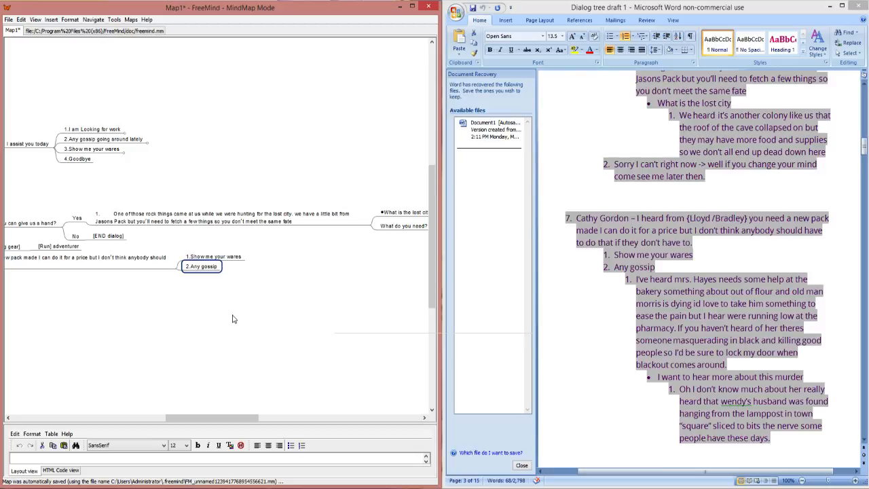
pyautogui.press('Return')
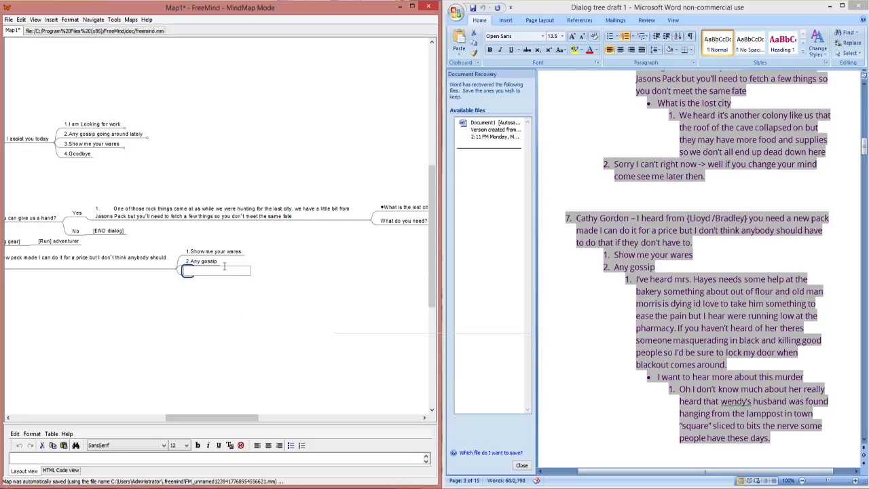
pyautogui.click(222, 264)
pyautogui.click(217, 264)
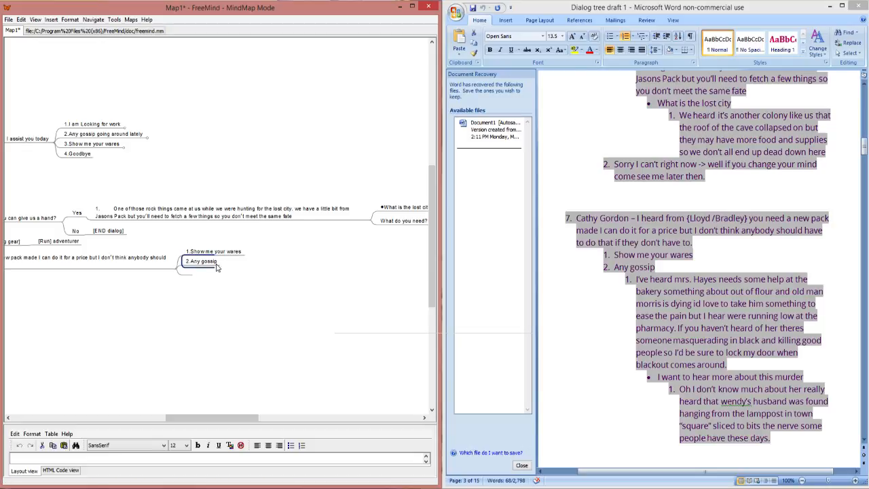
pyautogui.press('Insert')
pyautogui.hotkey('ctrl', 'v')
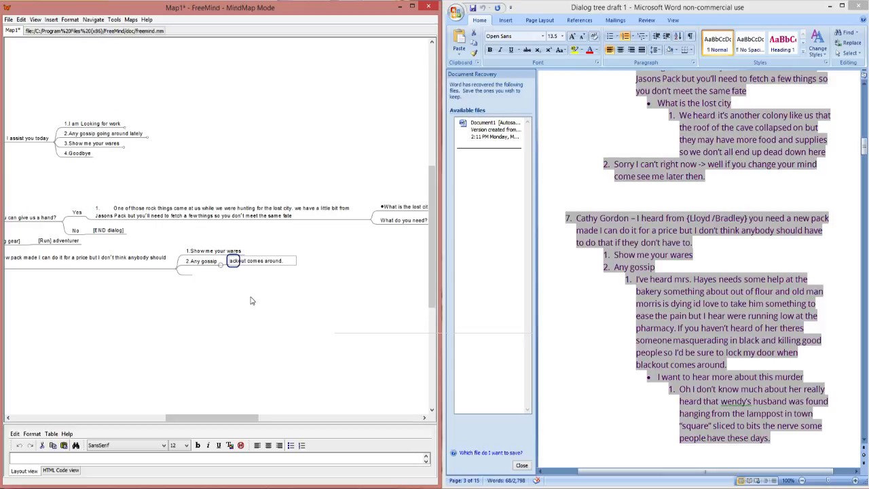
pyautogui.press('Return')
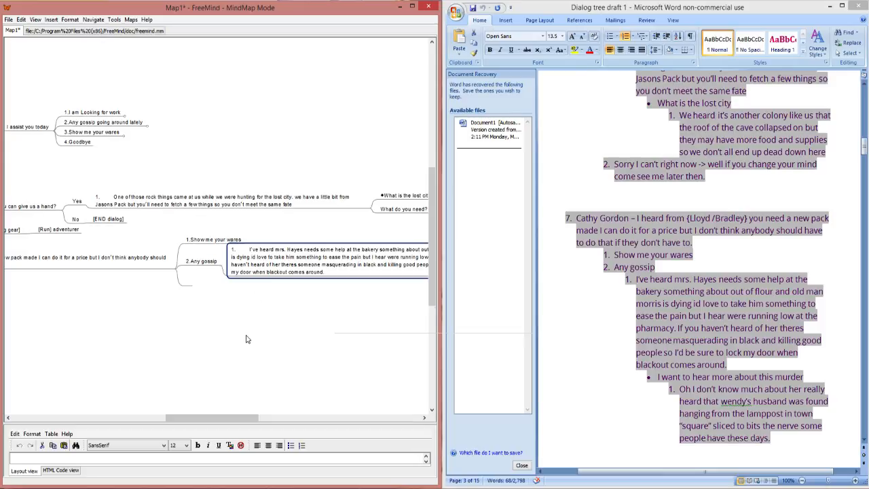
# Step: Add the player line "I want to hear more about this murder" from the Word draft as a child node of the gossip reply
pyautogui.click(714, 388)
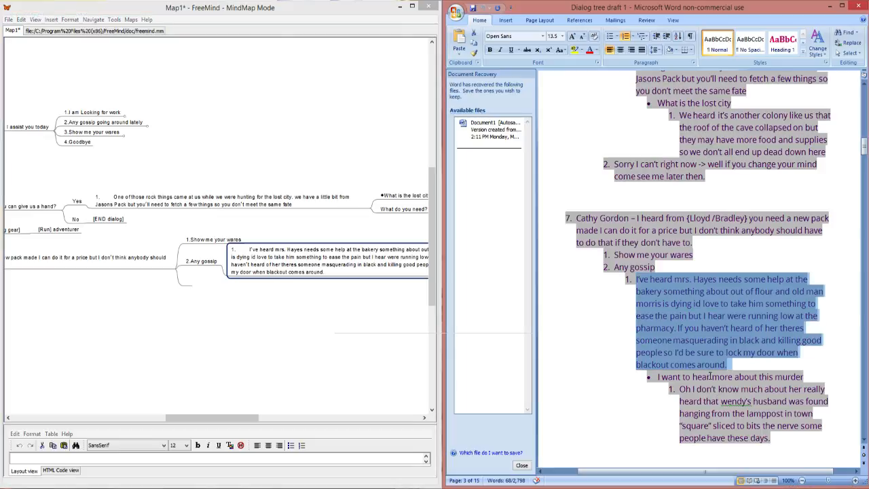
pyautogui.scroll(-1, 711, 377)
pyautogui.click(655, 331)
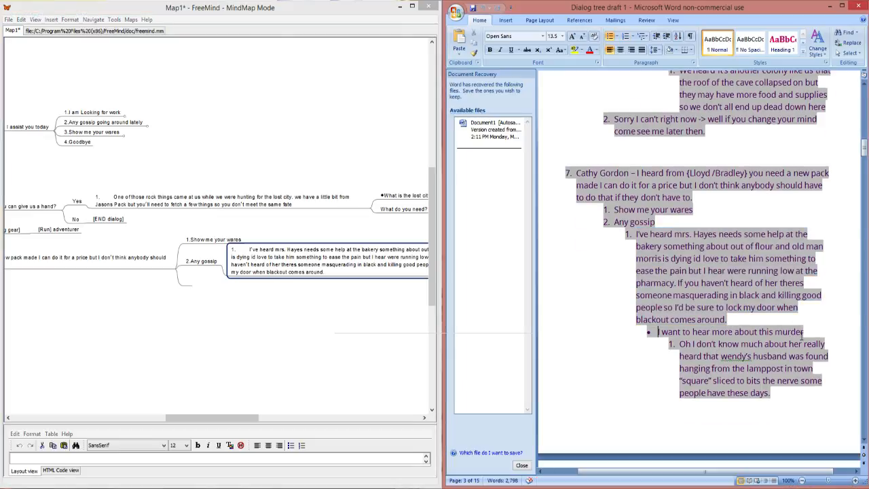
pyautogui.moveTo(806, 332); pyautogui.dragTo(657, 331)
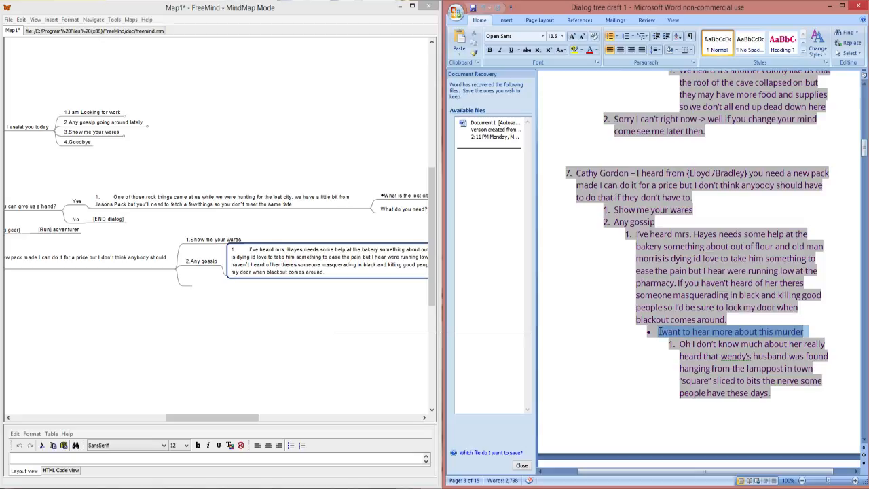
pyautogui.doubleClick(312, 270)
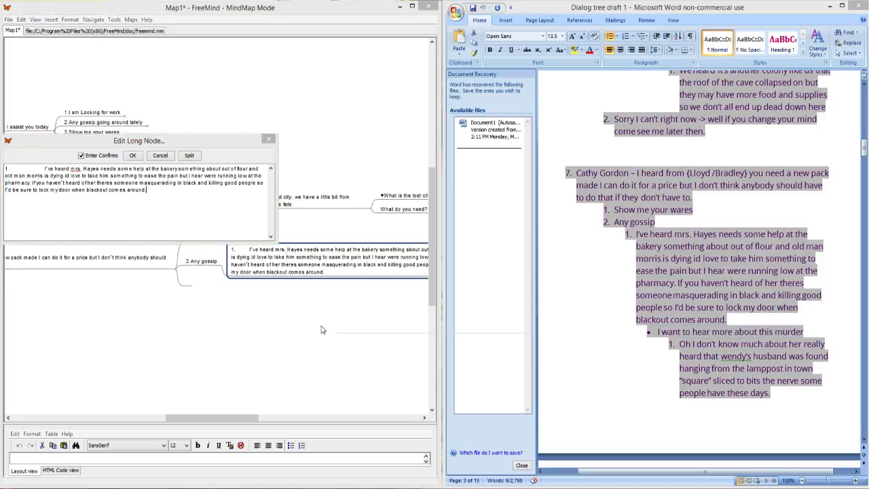
pyautogui.click(269, 140)
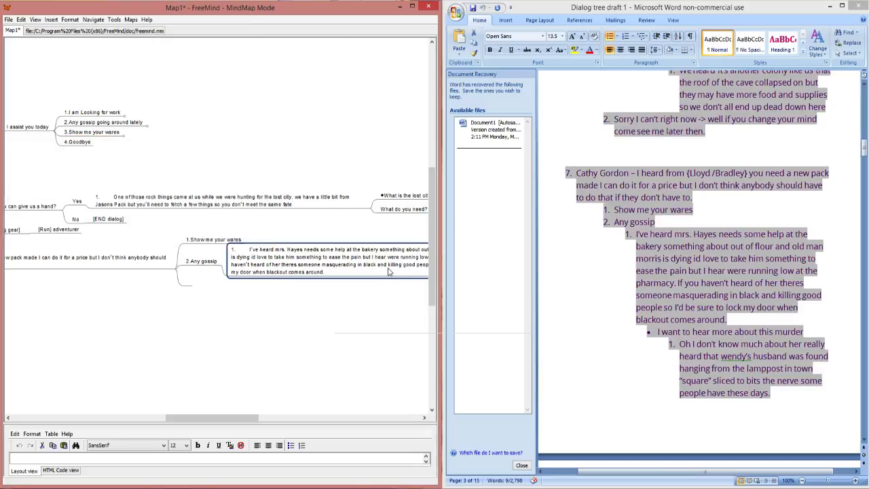
pyautogui.press('Insert')
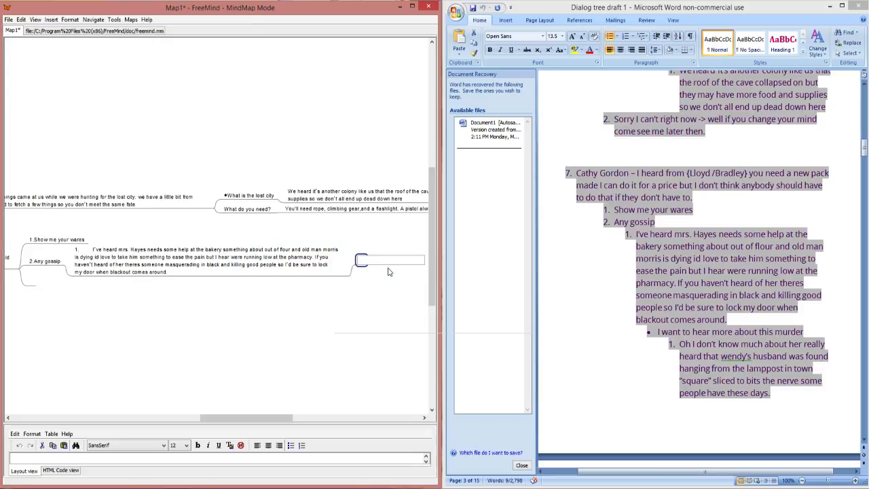
pyautogui.hotkey('ctrl', 'v')
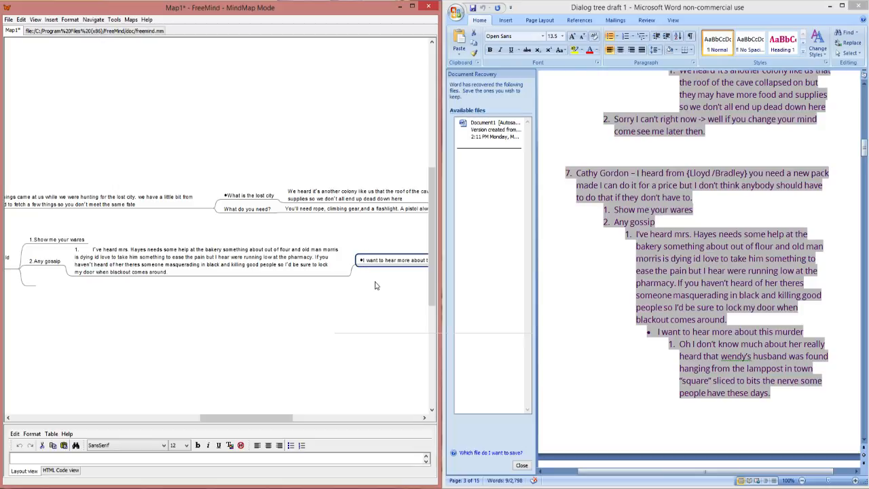
# Step: Copy the reply beginning "Oh I don't know much about her" from the Word draft into a child node of the murder question
pyautogui.click(707, 349)
pyautogui.moveTo(770, 395); pyautogui.dragTo(680, 344)
pyautogui.hotkey('ctrl', 'c')
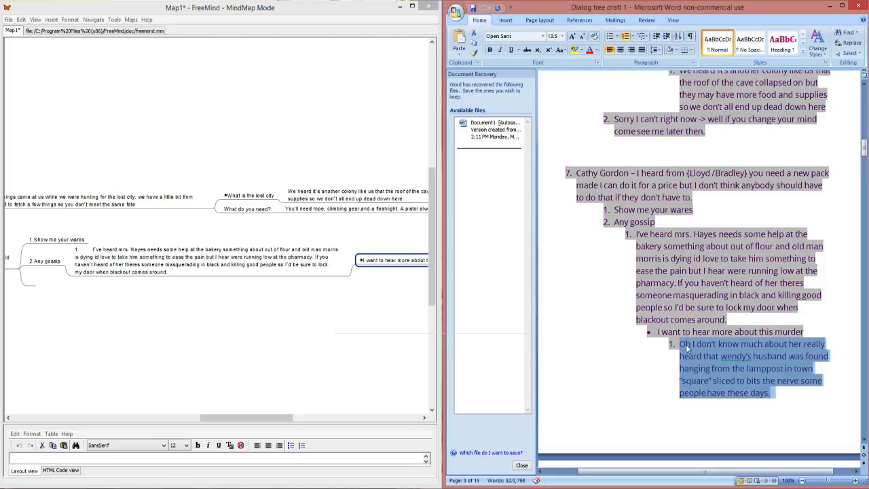
pyautogui.click(390, 261)
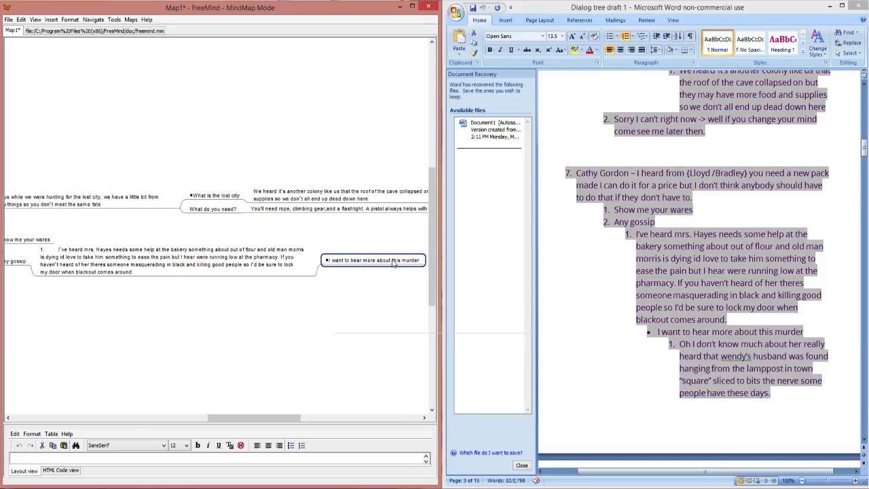
pyautogui.press('Insert')
pyautogui.write('1. Oh I don\'t know much about her really heard that wendy\'s husband was found hanging from the lamppost in town "square" sliced to bits the nerve some people have these days.')
pyautogui.press('Return')
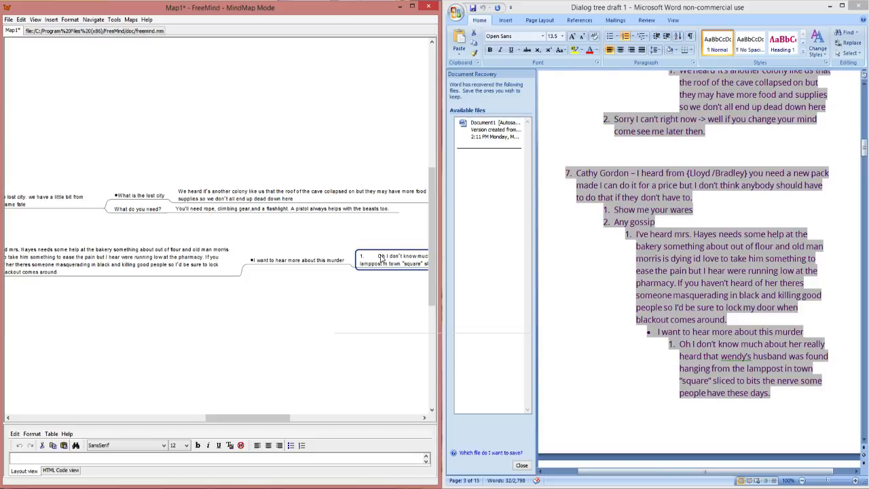
# Step: Remove the leading "1." and its extra spacing from the murder reply node's text
pyautogui.doubleClick(381, 259)
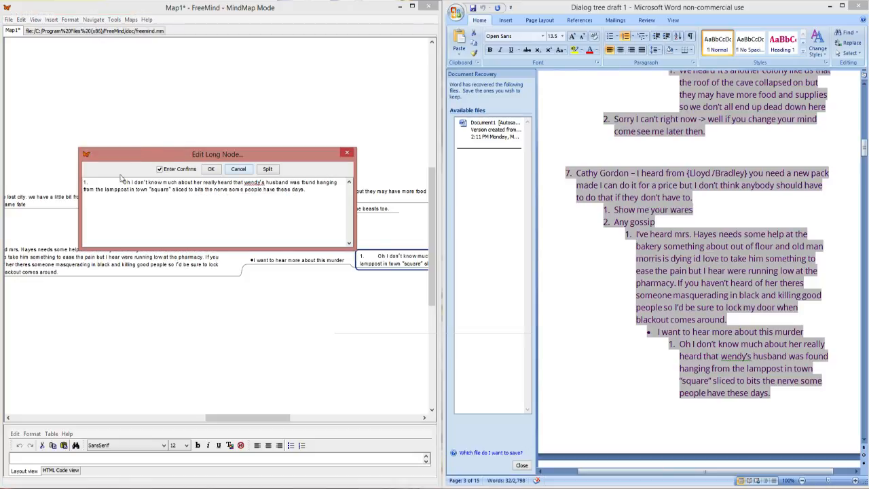
pyautogui.moveTo(123, 182); pyautogui.dragTo(73, 180)
pyautogui.press('Delete')
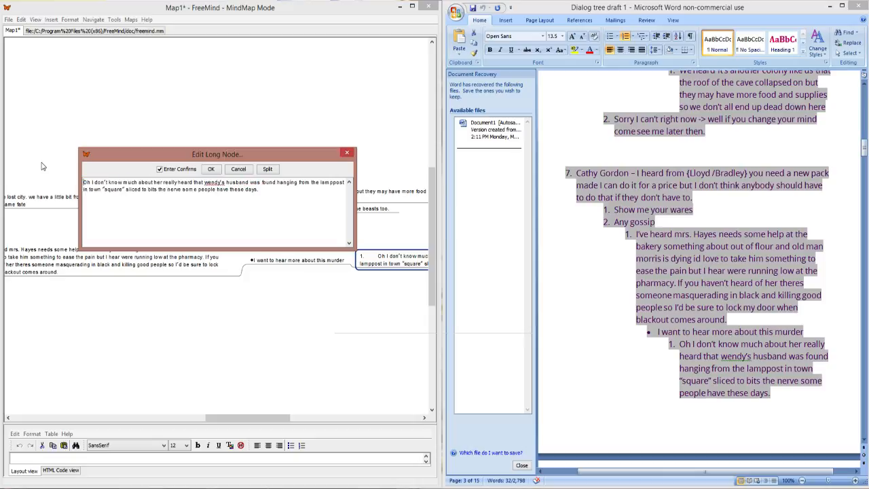
pyautogui.click(208, 169)
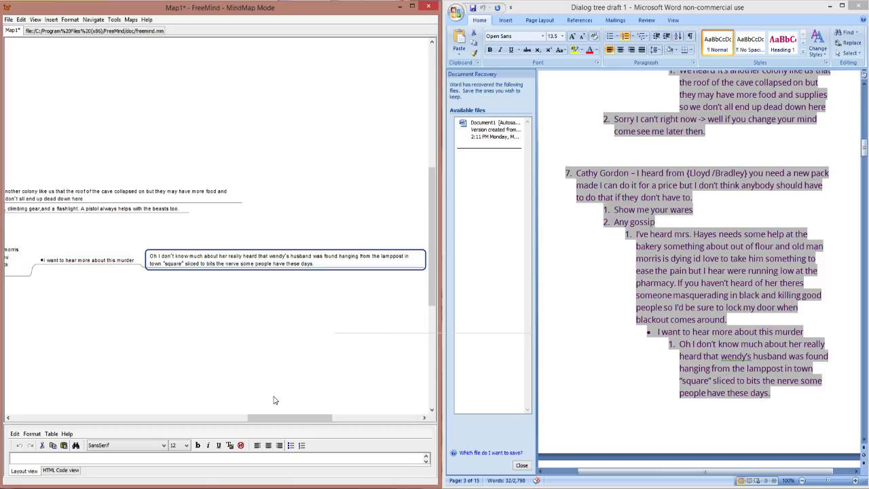
# Step: Fill the empty node below "2.Any gossip" with the text "3Goodbye"
pyautogui.moveTo(287, 419); pyautogui.dragTo(188, 422)
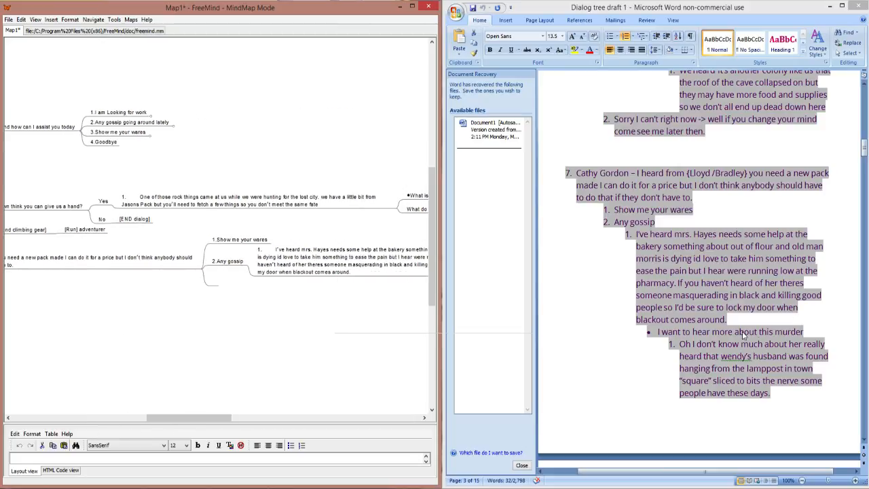
pyautogui.scroll(-5, 743, 331)
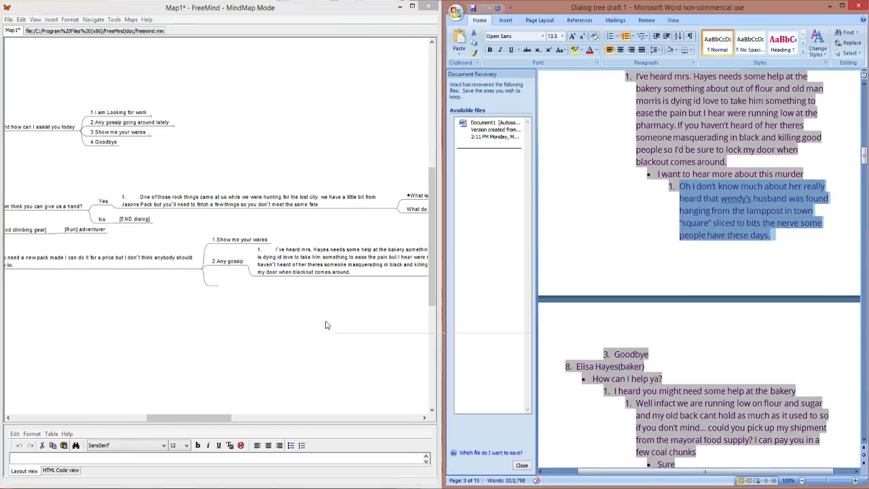
pyautogui.click(234, 268)
pyautogui.hotkey('ctrl', 'v')
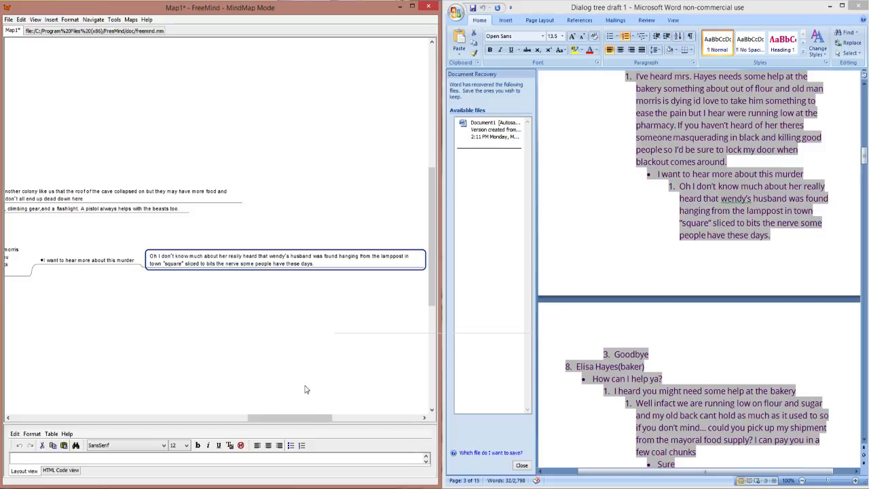
pyautogui.moveTo(301, 419); pyautogui.dragTo(208, 420)
pyautogui.doubleClick(182, 281)
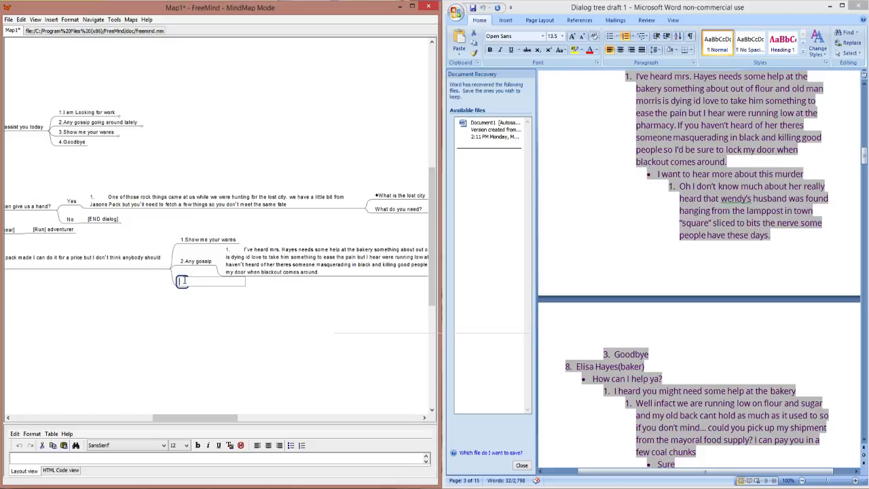
pyautogui.write('3.Goodbye')
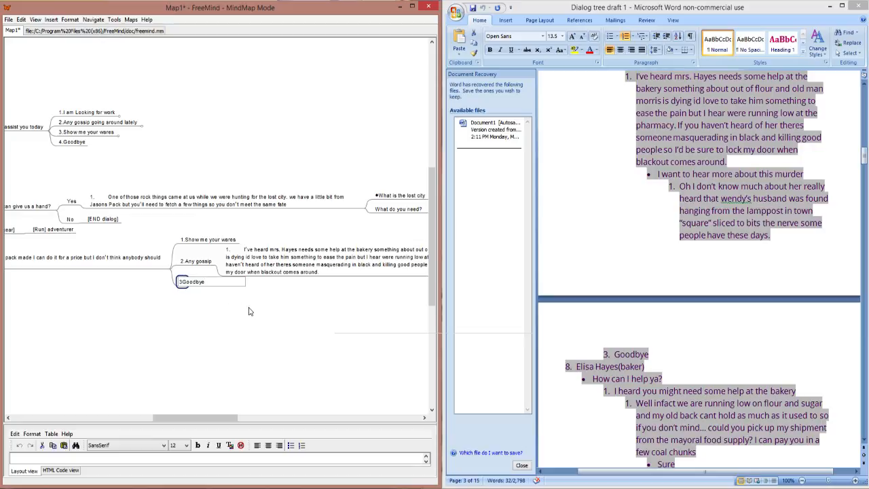
pyautogui.press('Return')
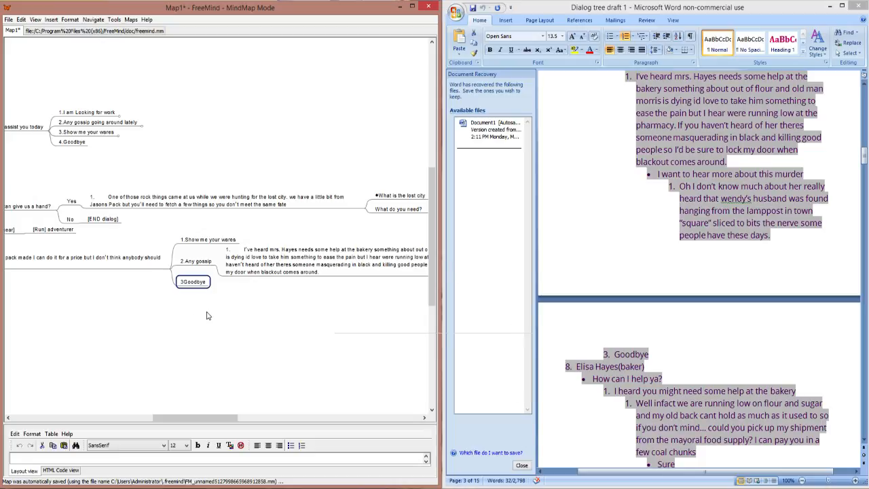
# Step: Add the child node "[RUN INV PakShop]" to the seventh character's "1.Show me your wares" option
pyautogui.moveTo(212, 422); pyautogui.dragTo(175, 423)
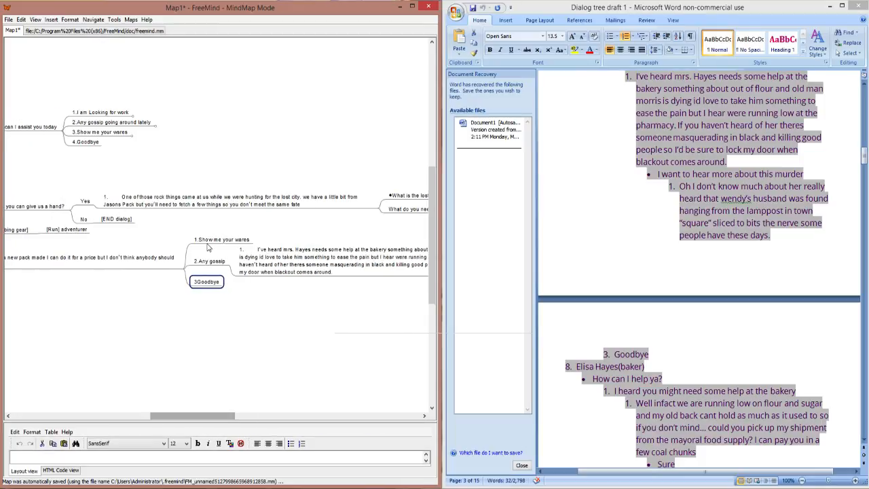
pyautogui.click(241, 242)
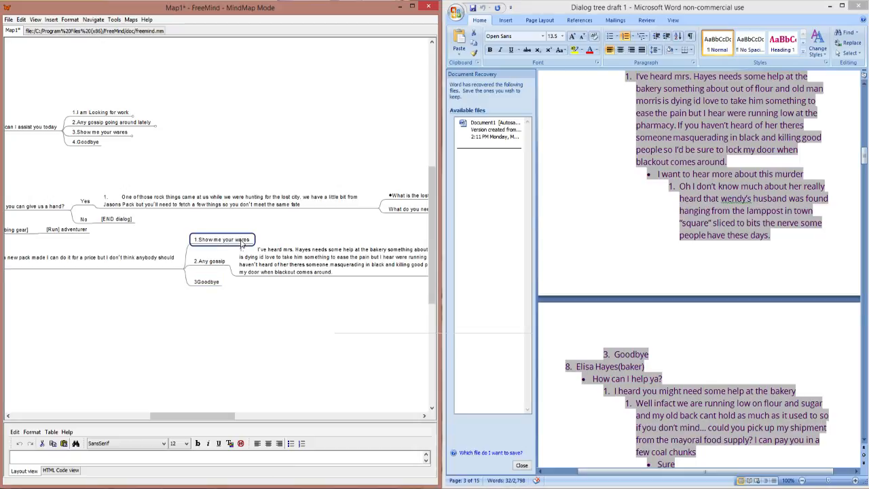
pyautogui.press('Insert')
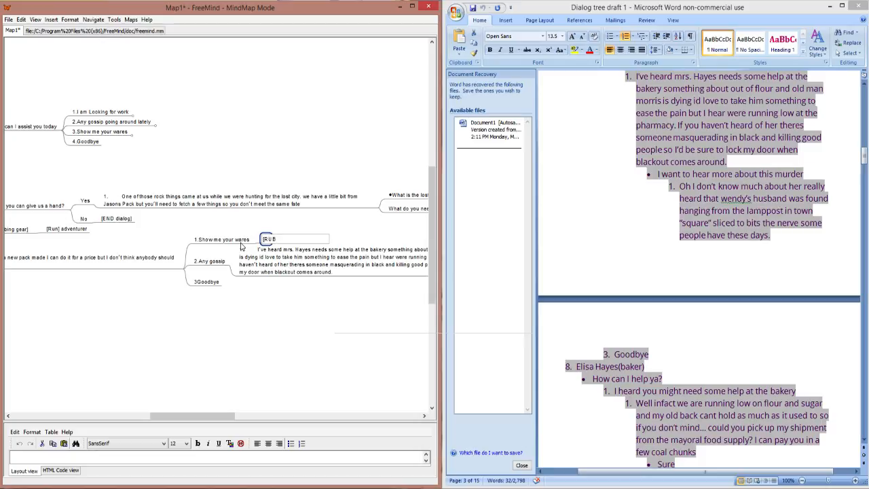
pyautogui.press('BackSpace')
pyautogui.write('N INV')
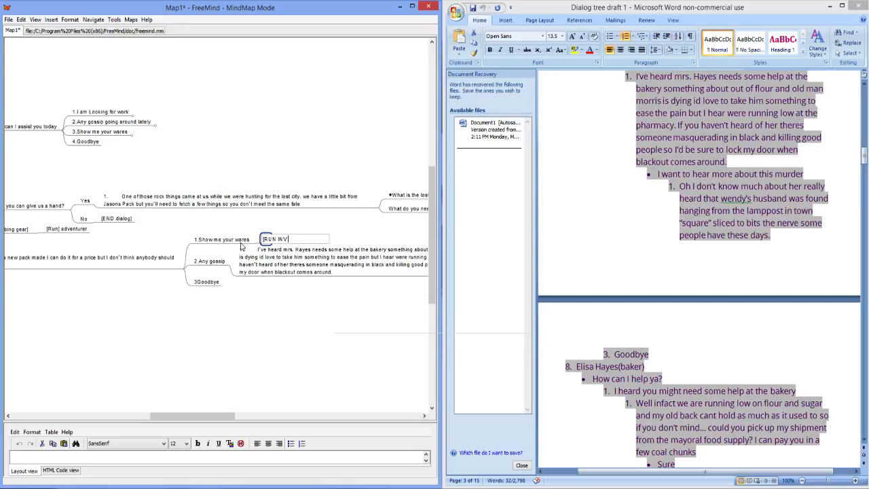
pyautogui.write('Sh')
pyautogui.write('Pas')
pyautogui.press('Return')
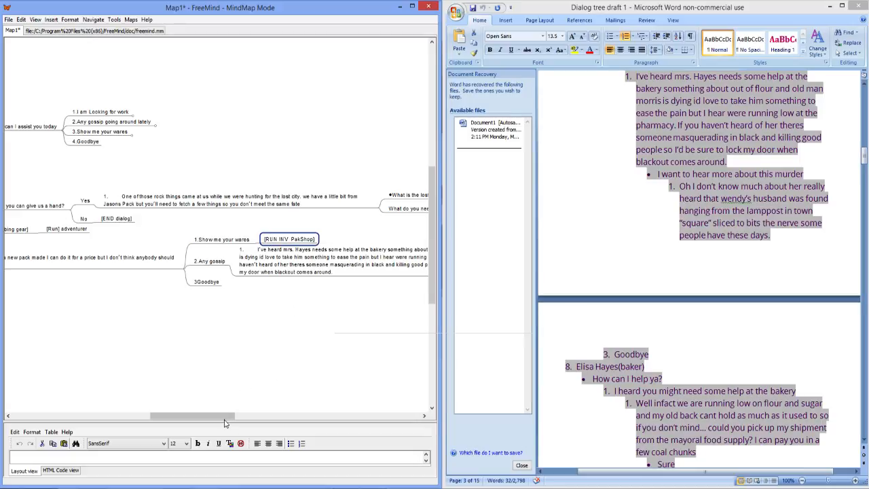
# Step: Collapse the dialog branches of the seventh, sixth and first characters in the mind map
pyautogui.moveTo(221, 416); pyautogui.dragTo(179, 411)
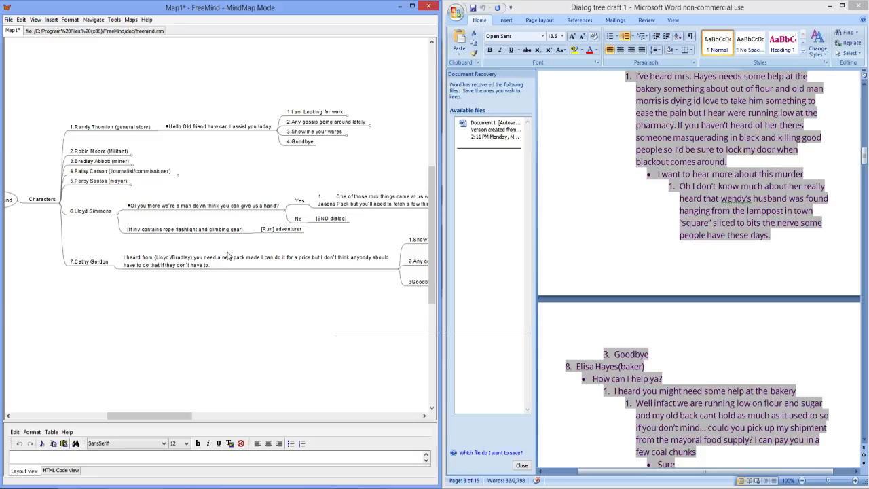
pyautogui.moveTo(144, 421)
pyautogui.mouseDown()
pyautogui.moveTo(238, 422)
pyautogui.moveTo(146, 417)
pyautogui.mouseUp()
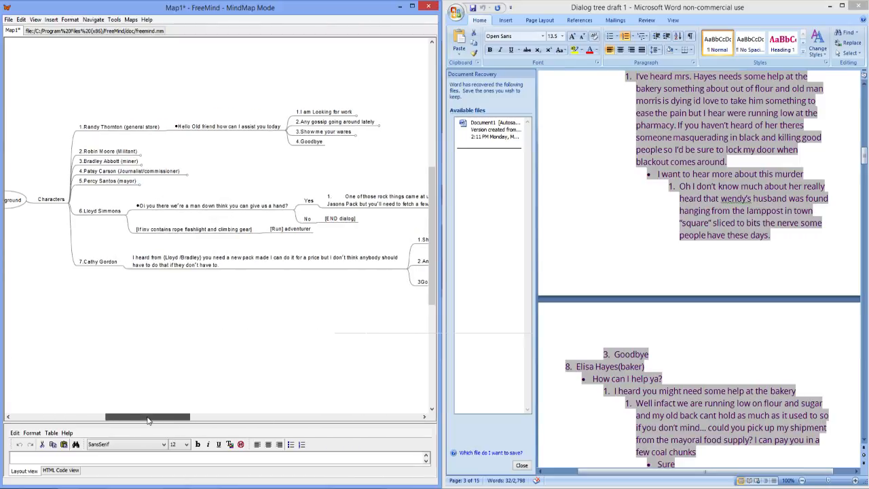
pyautogui.click(123, 267)
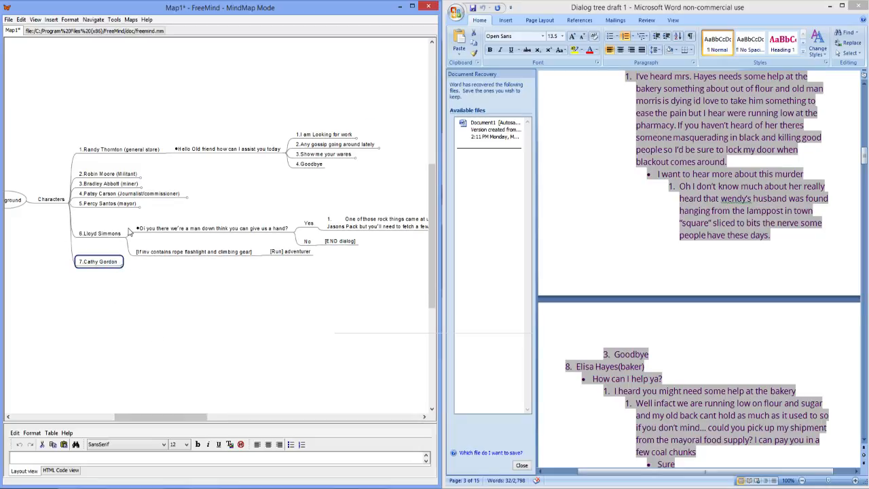
pyautogui.click(122, 239)
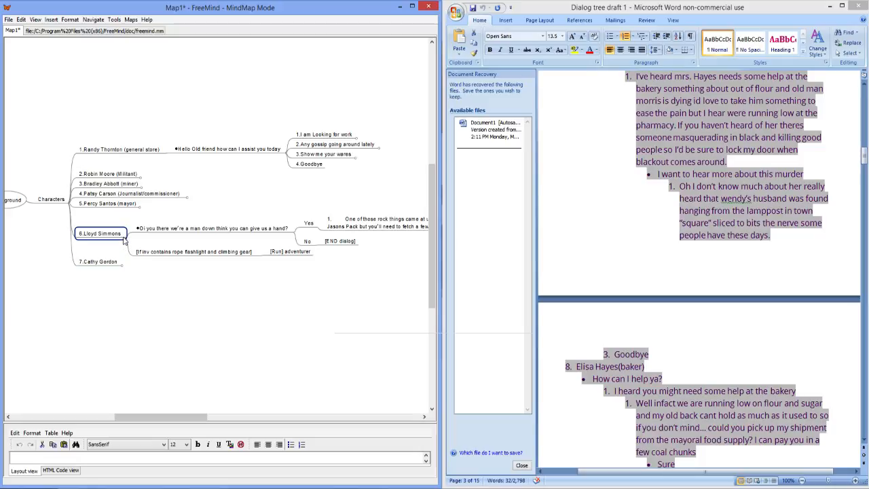
pyautogui.click(124, 239)
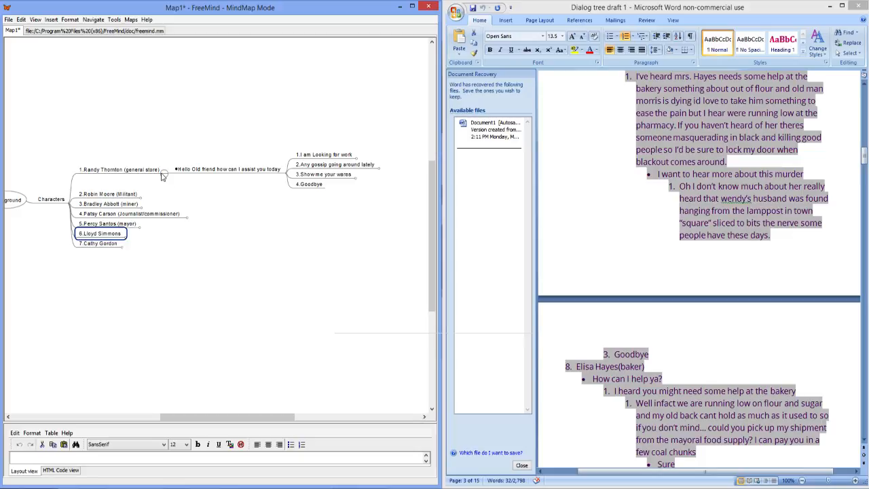
pyautogui.click(161, 172)
# Step: Add the eighth character, the baker, as a sibling below the seventh, copied from the Word draft, and keep the seventh character's branch collapsed
pyautogui.click(113, 236)
pyautogui.scroll(-2, 711, 348)
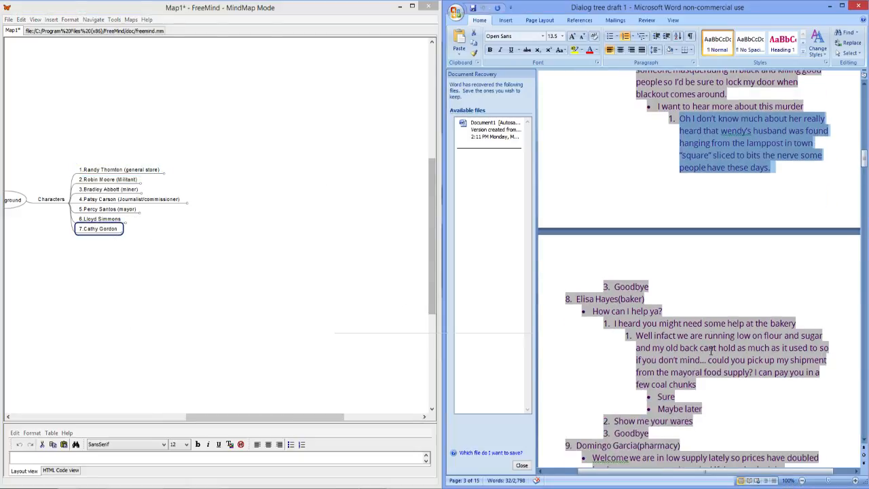
pyautogui.moveTo(697, 384); pyautogui.dragTo(576, 299)
pyautogui.moveTo(644, 298); pyautogui.dragTo(578, 298)
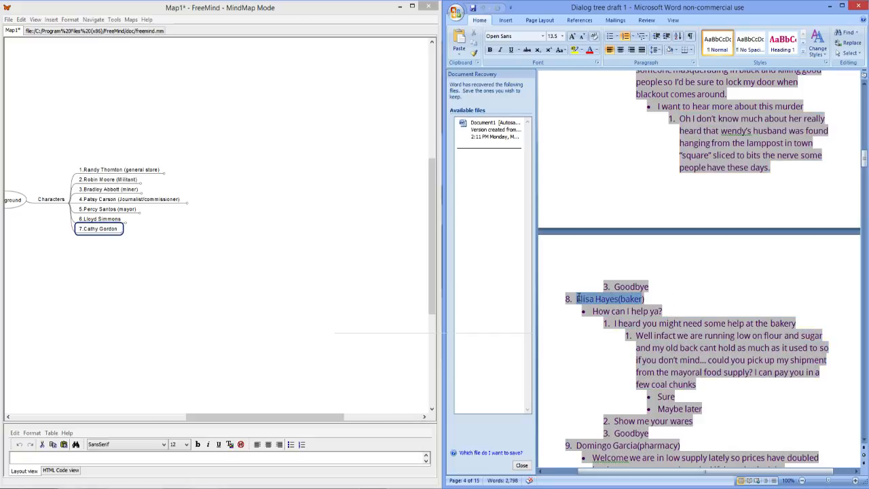
pyautogui.moveTo(645, 299); pyautogui.dragTo(585, 299)
pyautogui.click(96, 233)
pyautogui.write("I heard from {Lloyd/Bradley} you need a new pack made I can do it for a price but I don't think anybody should have to do that if they don't have to.")
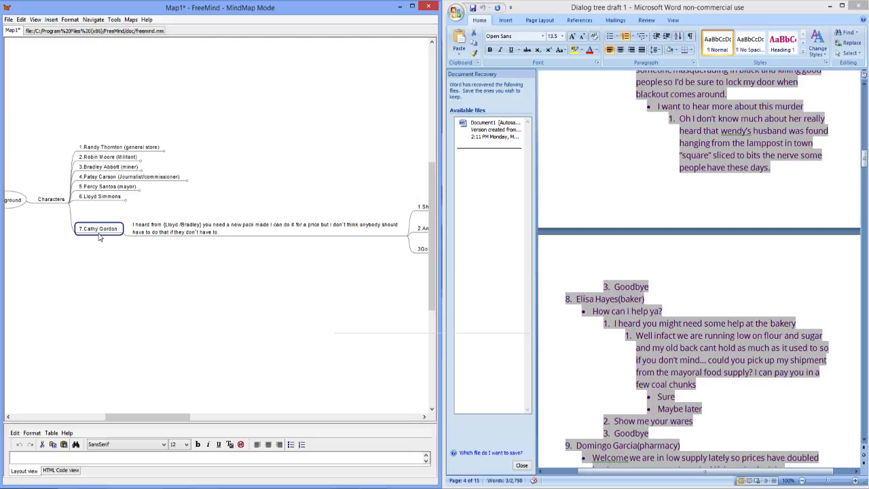
pyautogui.press('Return')
pyautogui.write('8.\tElisa Hayes(baker)')
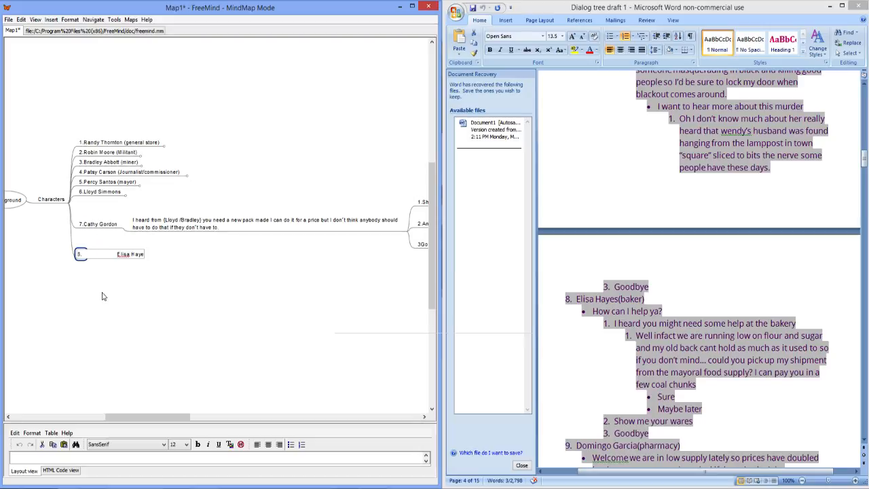
pyautogui.click(123, 233)
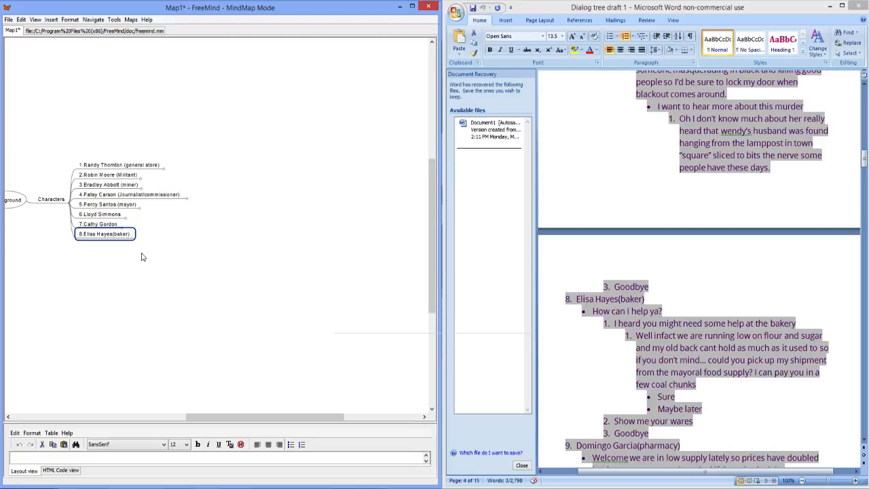
# Step: Add the child node "How can I help ya?" to the eighth character, the baker, copied from the Word draft
pyautogui.press('Tab')
pyautogui.moveTo(593, 311)
pyautogui.mouseDown()
pyautogui.moveTo(658, 314)
pyautogui.moveTo(589, 322)
pyautogui.moveTo(588, 312)
pyautogui.mouseUp()
pyautogui.click(546, 307)
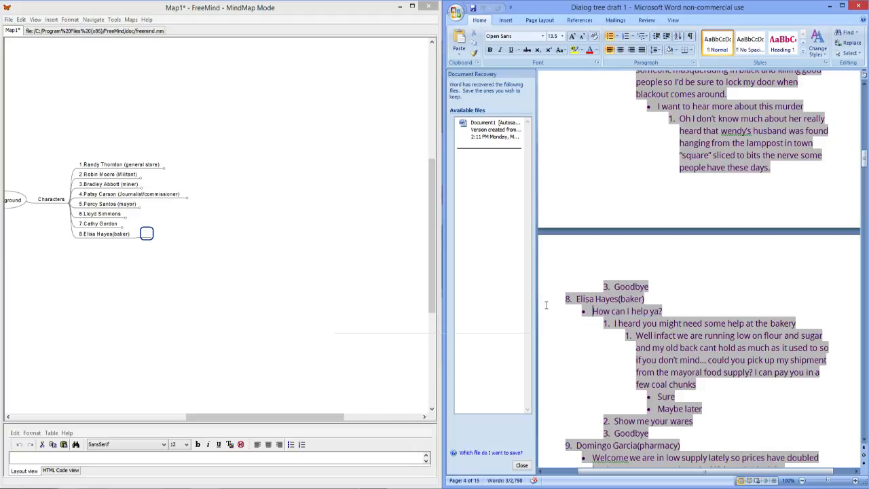
pyautogui.click(143, 240)
pyautogui.click(145, 236)
pyautogui.hotkey('ctrl', 'v')
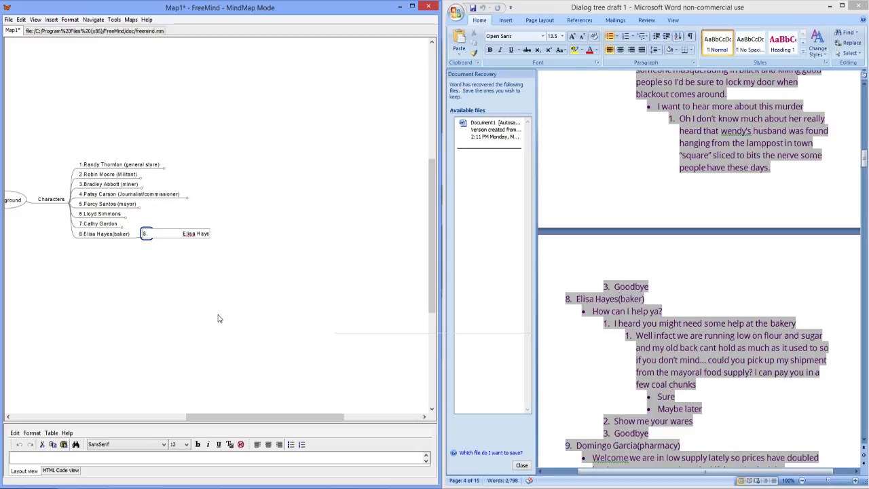
pyautogui.hotkey('ctrl', 'z')
pyautogui.moveTo(664, 311); pyautogui.dragTo(606, 311)
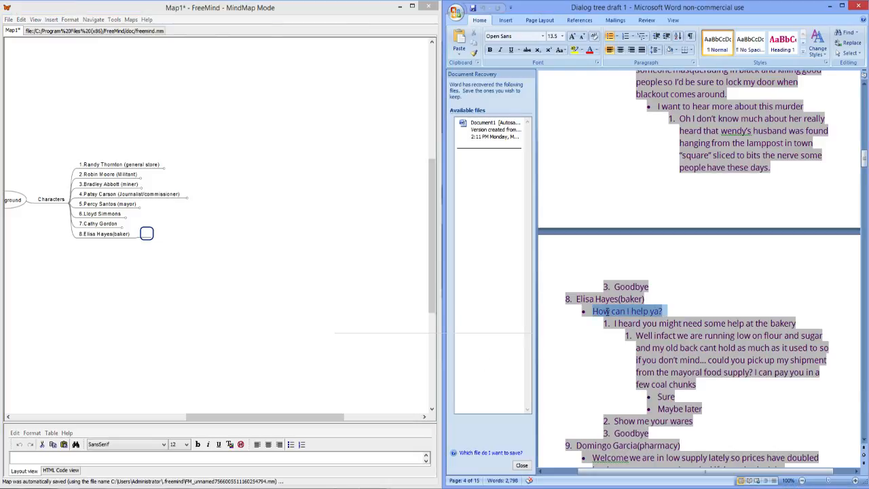
pyautogui.click(149, 239)
pyautogui.doubleClick(148, 235)
pyautogui.write('How can I')
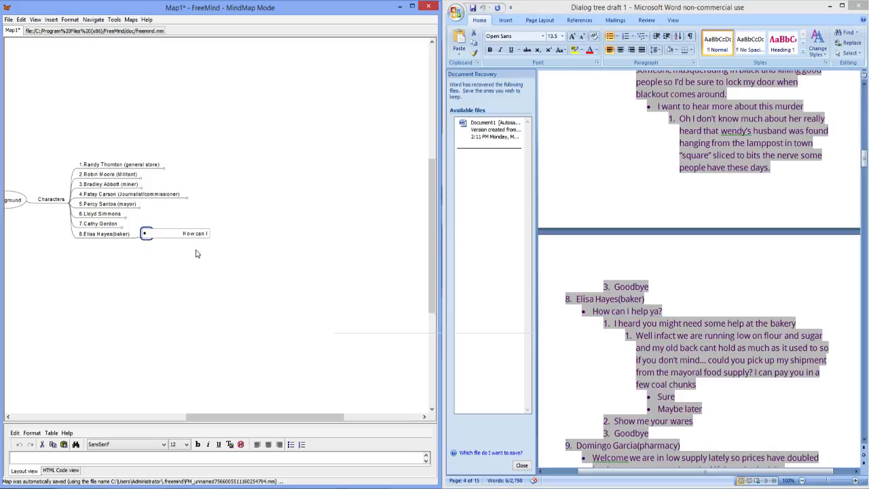
pyautogui.write(' help ya?')
pyautogui.press('Return')
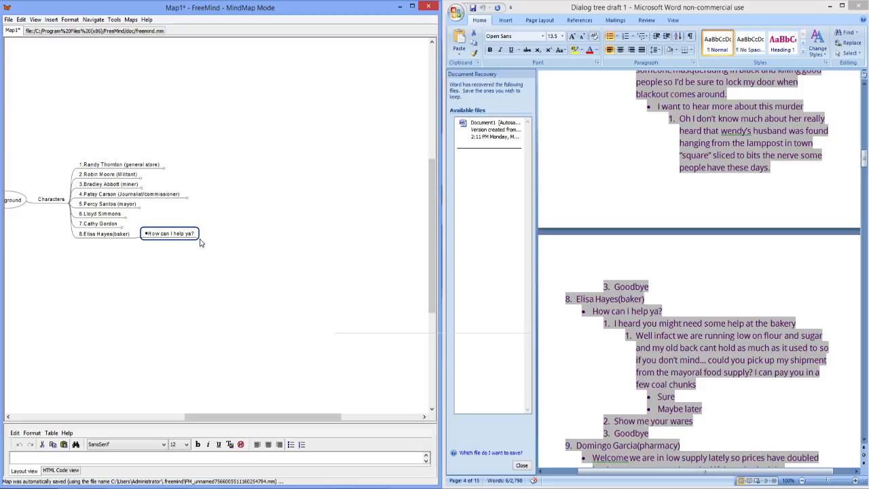
# Step: Add the child node "1.I heard you might need some help at the bakery" to the baker's "How can I help ya?" greeting
pyautogui.press('Insert')
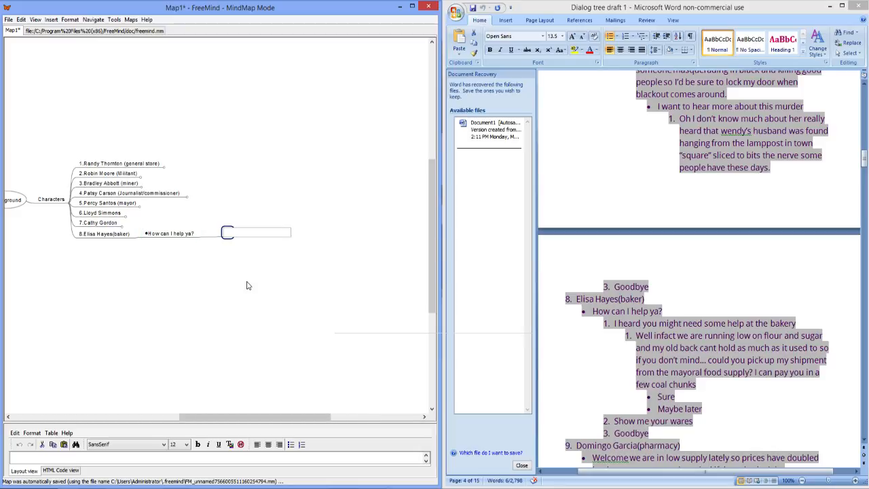
pyautogui.press('Return')
pyautogui.press('Delete')
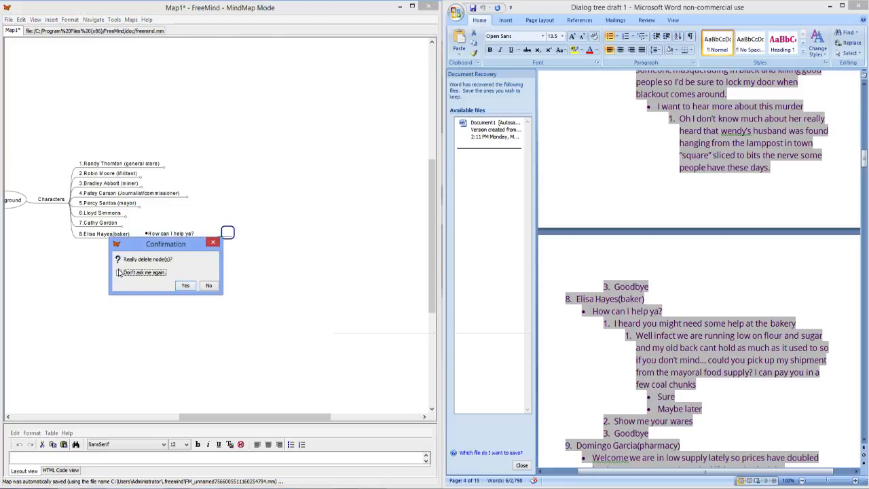
pyautogui.click(184, 285)
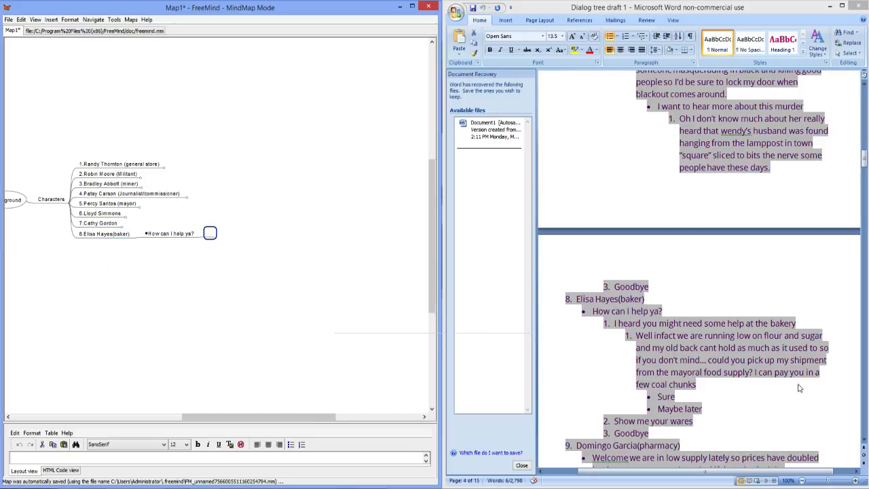
pyautogui.click(795, 324)
pyautogui.moveTo(798, 324); pyautogui.dragTo(615, 323)
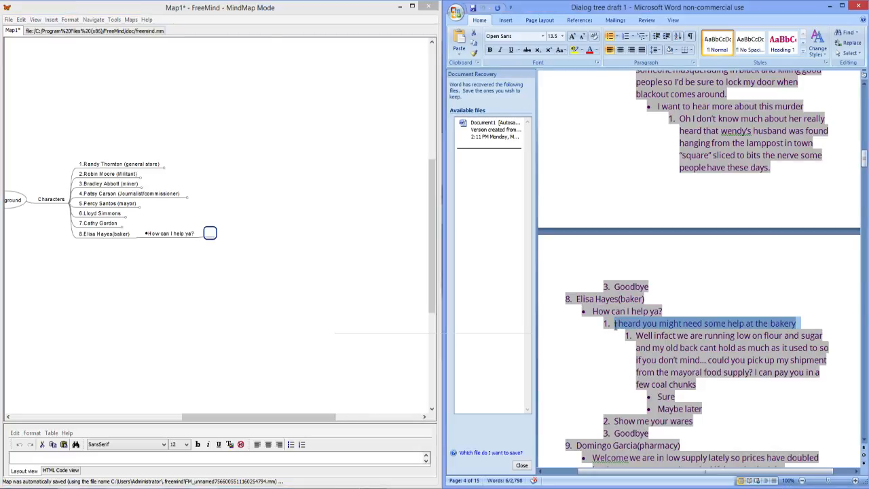
pyautogui.doubleClick(210, 233)
pyautogui.hotkey('ctrl', 'v')
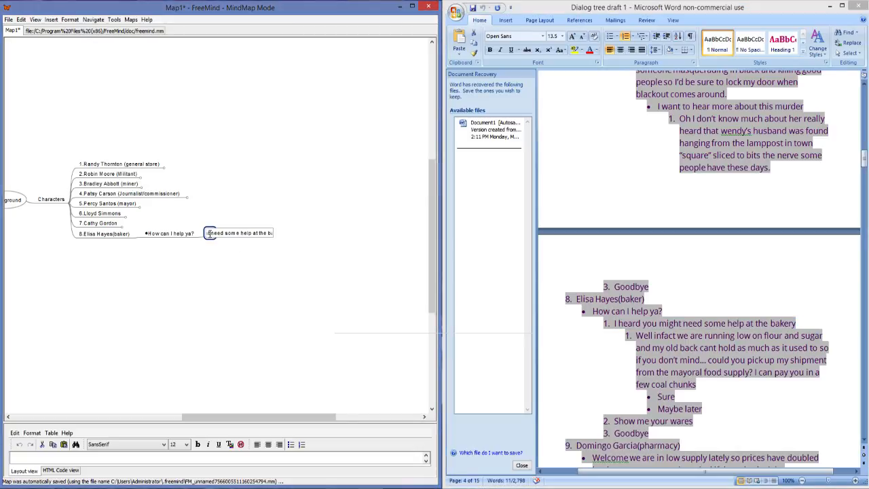
pyautogui.press('Return')
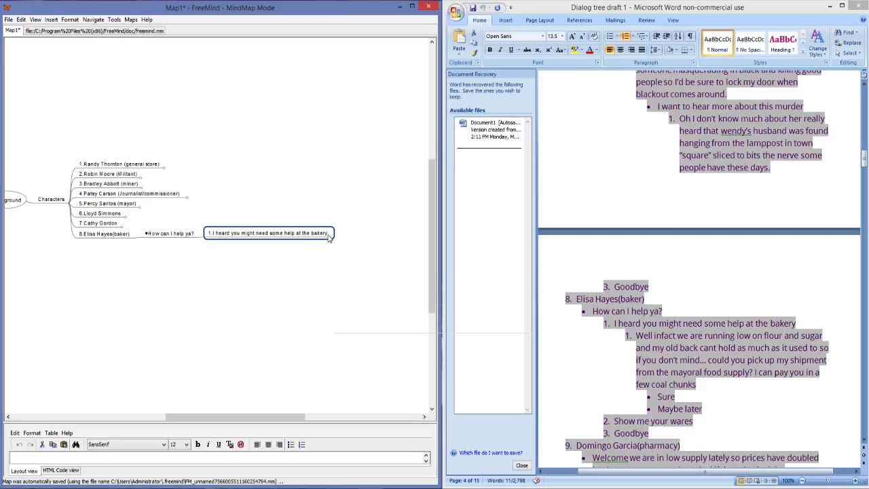
# Step: Add the baker's reply about running low on flour and sugar, copied from the Word draft, as a child of the bakery help option
pyautogui.press('Insert')
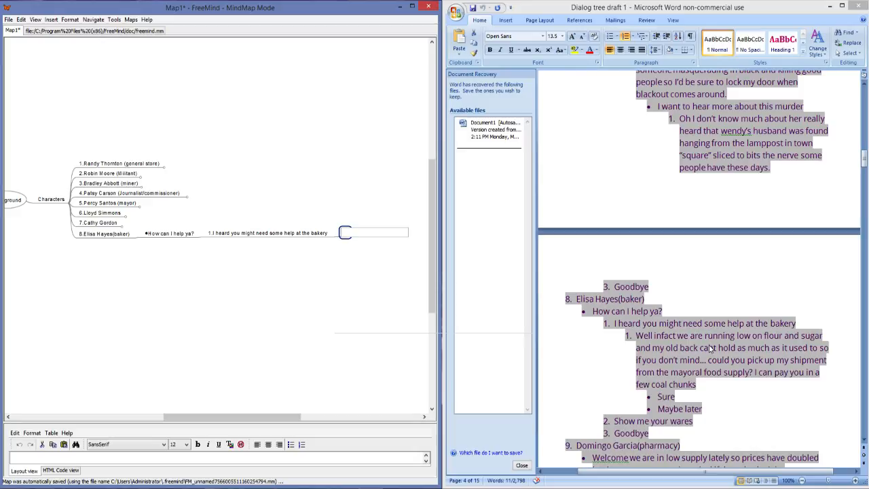
pyautogui.click(697, 384)
pyautogui.moveTo(696, 384); pyautogui.dragTo(645, 338)
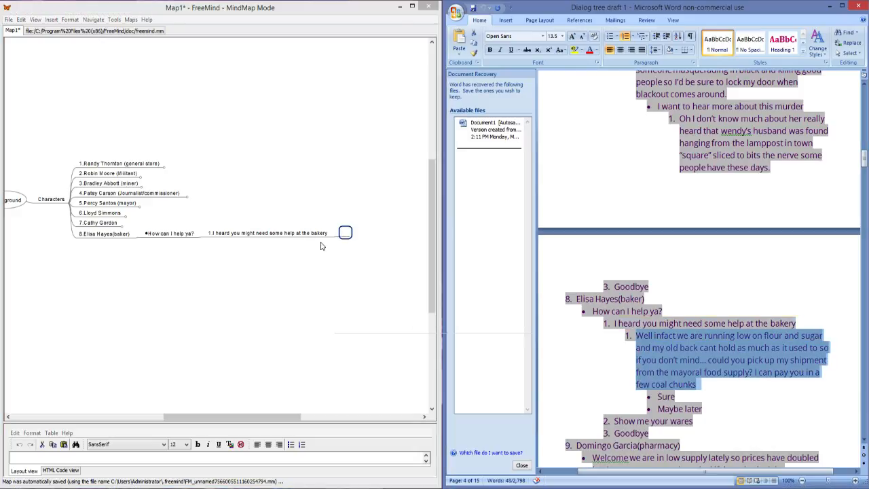
pyautogui.click(341, 234)
pyautogui.doubleClick(342, 233)
pyautogui.hotkey('ctrl', 'v')
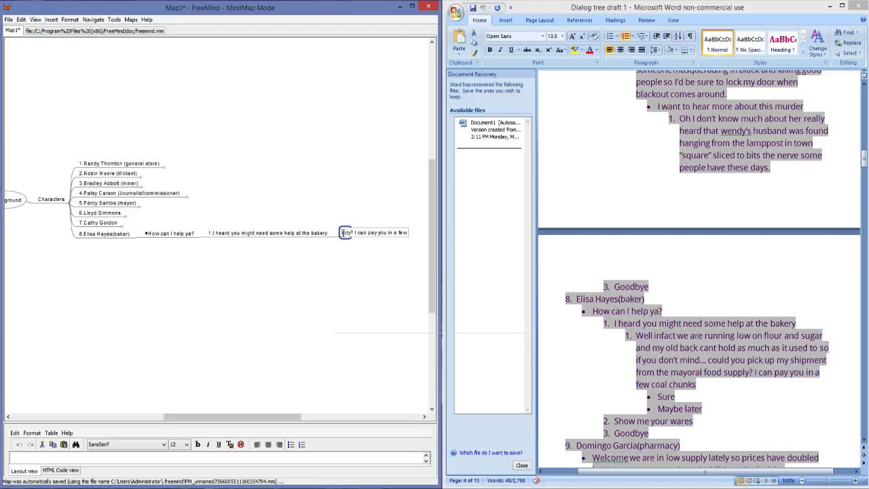
pyautogui.click(360, 261)
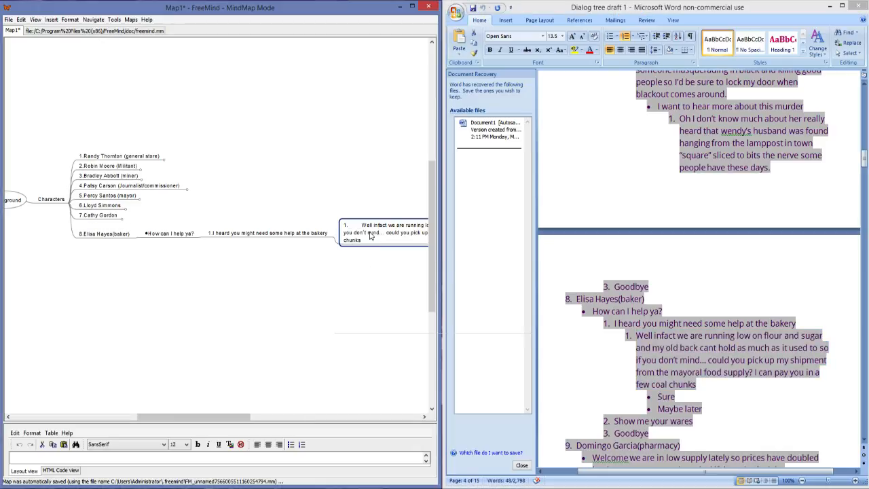
# Step: Remove the leading number and spacing from the baker's flour and sugar reply, and correct "infact" to "in fact"
pyautogui.doubleClick(370, 233)
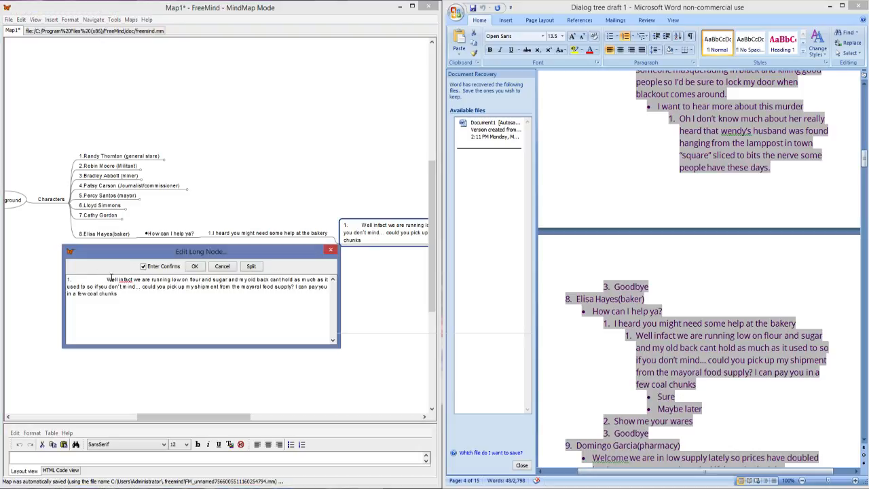
pyautogui.moveTo(95, 279); pyautogui.dragTo(54, 267)
pyautogui.press('BackSpace')
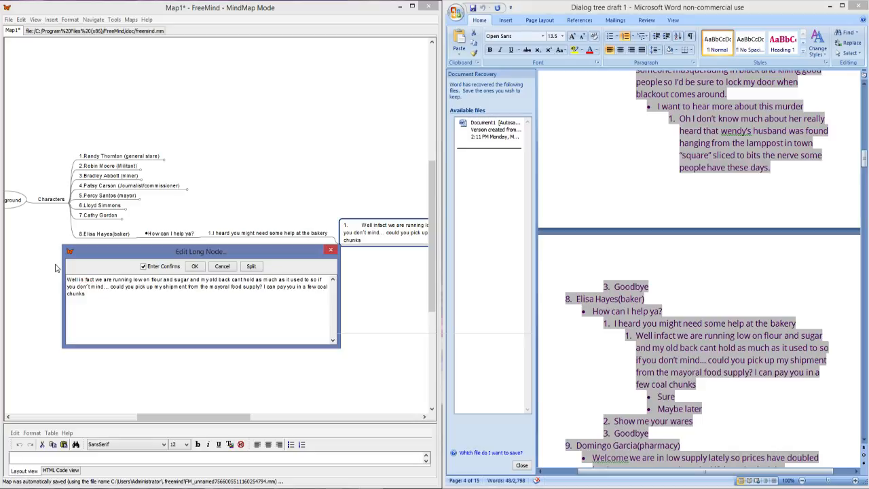
pyautogui.click(199, 268)
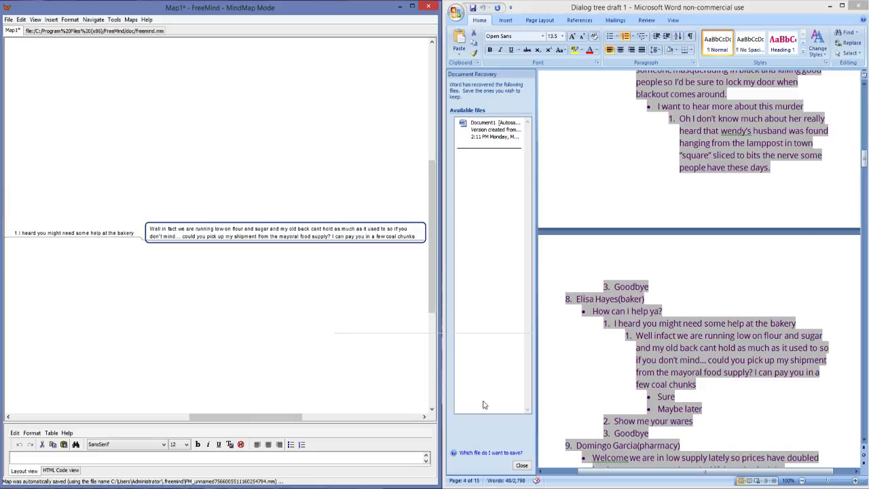
# Step: Add the child nodes "Yes" and "No" to the baker's flour and sugar reply
pyautogui.moveTo(252, 417); pyautogui.dragTo(218, 423)
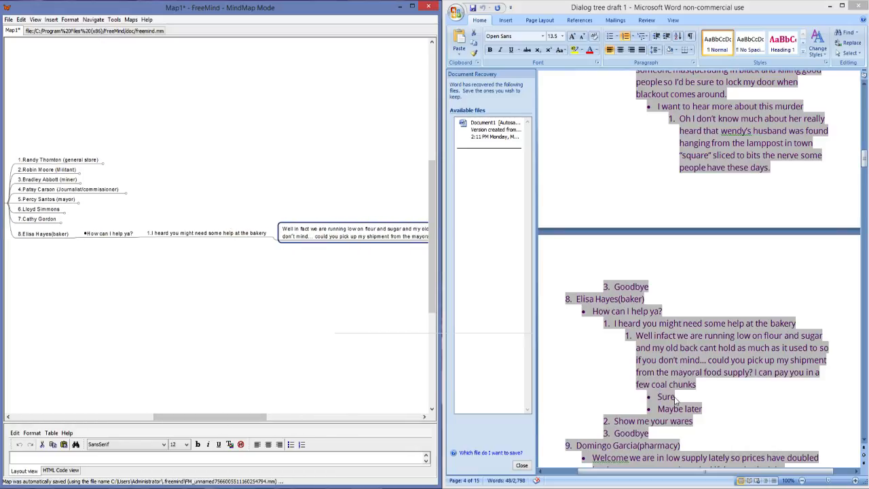
pyautogui.click(673, 408)
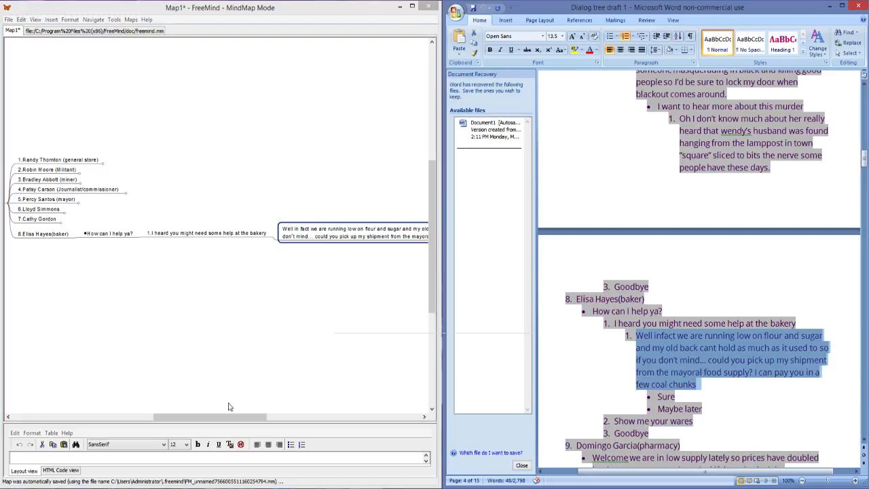
pyautogui.moveTo(216, 417); pyautogui.dragTo(338, 417)
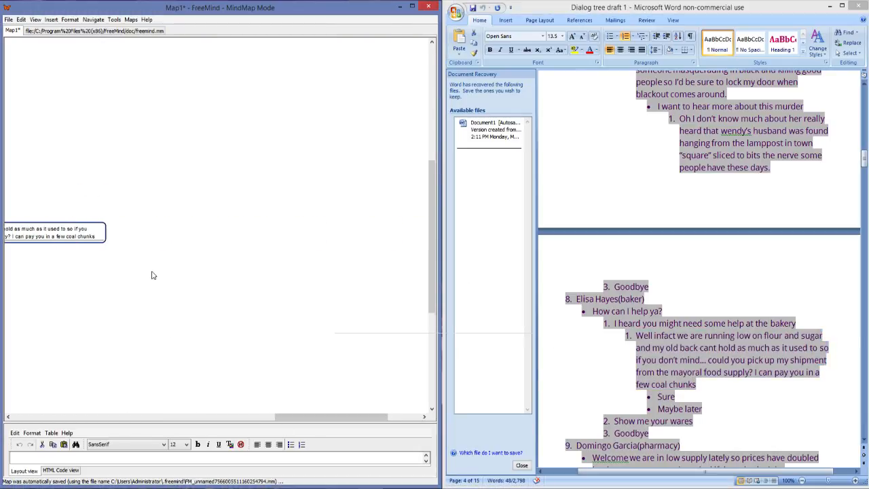
pyautogui.rightClick(100, 235)
pyautogui.click(103, 232)
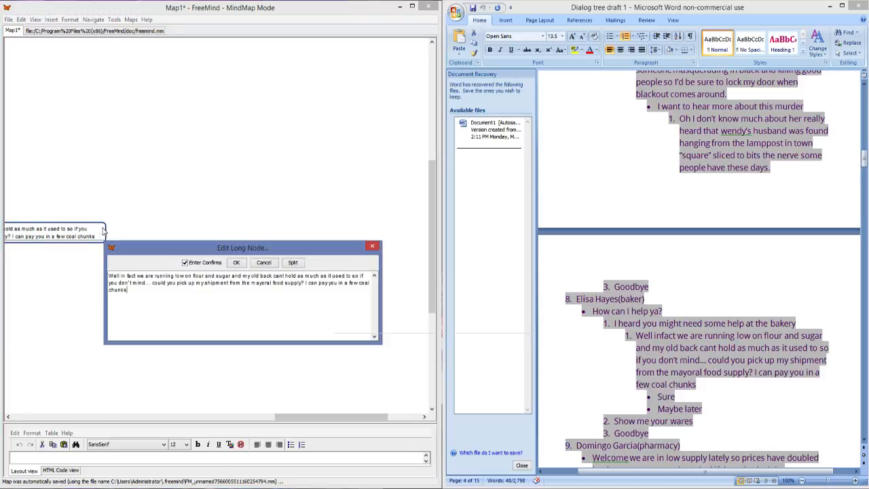
pyautogui.click(373, 247)
pyautogui.press('Insert')
pyautogui.write('Yeas')
pyautogui.write('s')
pyautogui.press('Return')
pyautogui.press('Return')
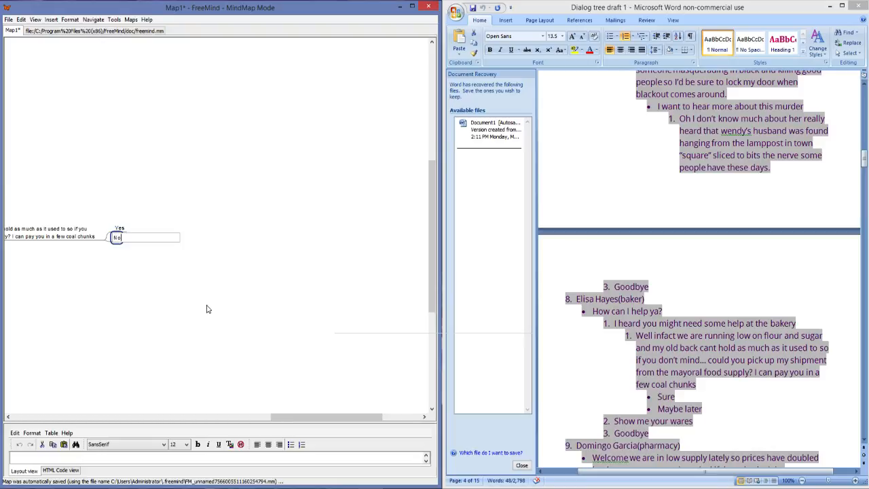
pyautogui.press('Return')
# Step: Add the sibling node "2.Show me your wares" below the baker's first dialog option, copied from the Word draft
pyautogui.moveTo(298, 417); pyautogui.dragTo(195, 417)
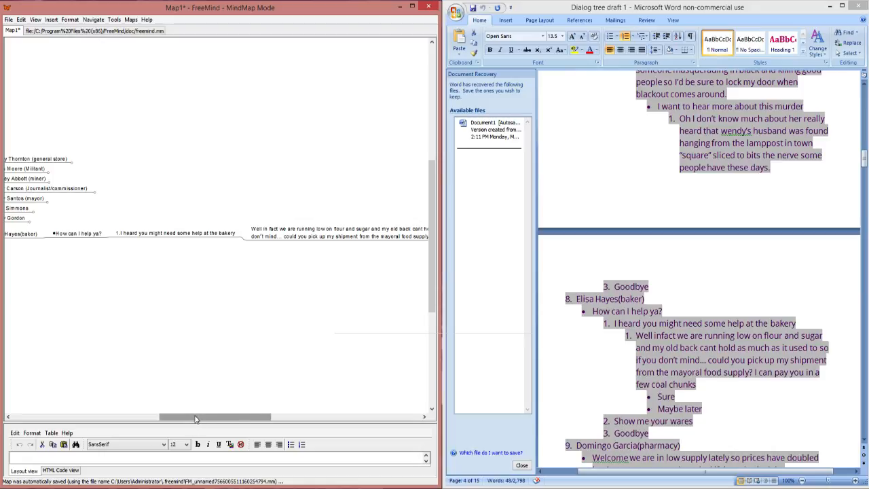
pyautogui.tripleClick(687, 347)
pyautogui.scroll(-2, 687, 347)
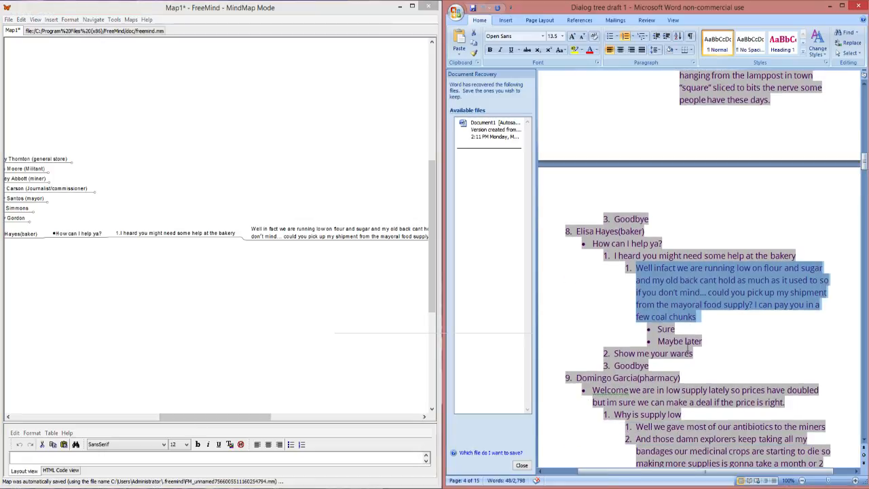
pyautogui.scroll(-1, 688, 348)
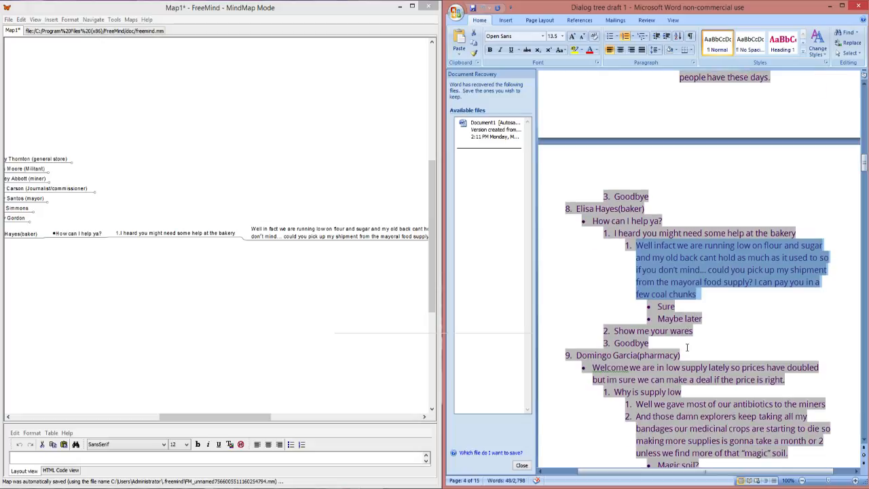
pyautogui.click(135, 234)
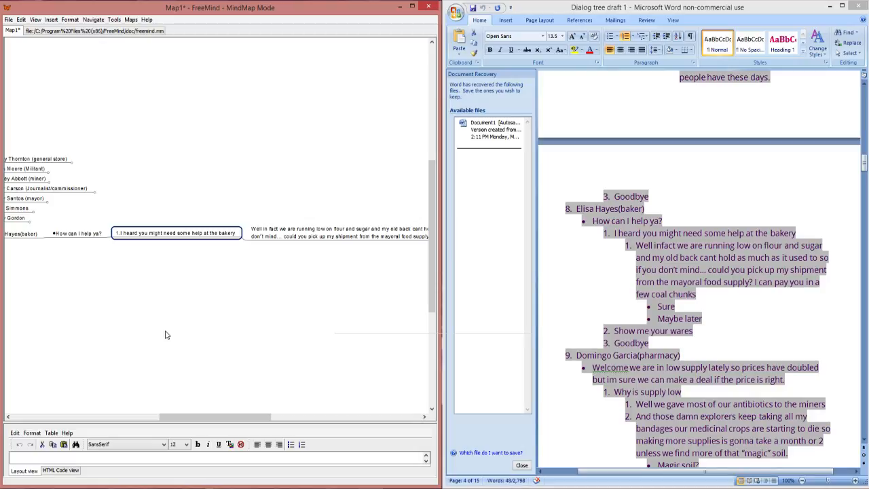
pyautogui.press('Return')
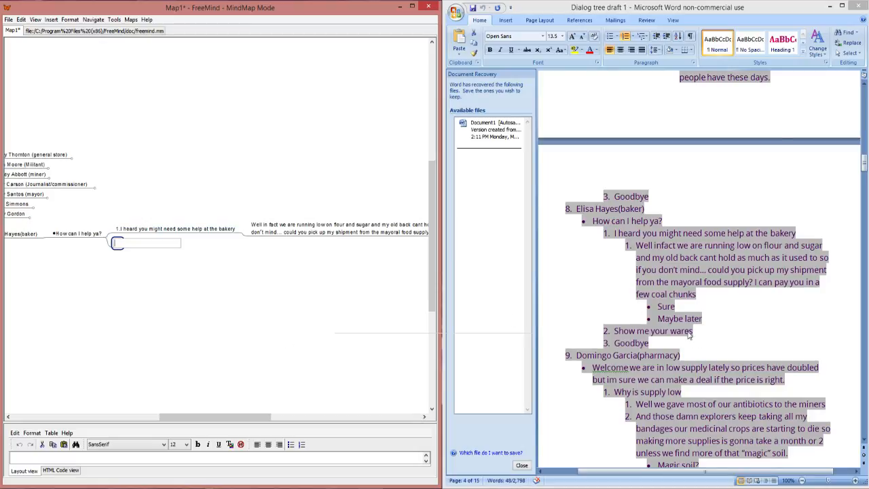
pyautogui.click(617, 330)
pyautogui.moveTo(693, 331); pyautogui.dragTo(621, 328)
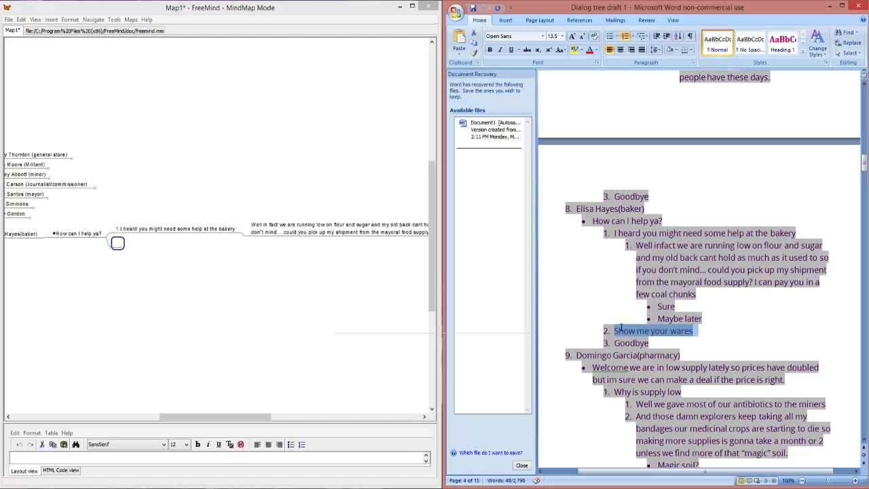
pyautogui.write('C')
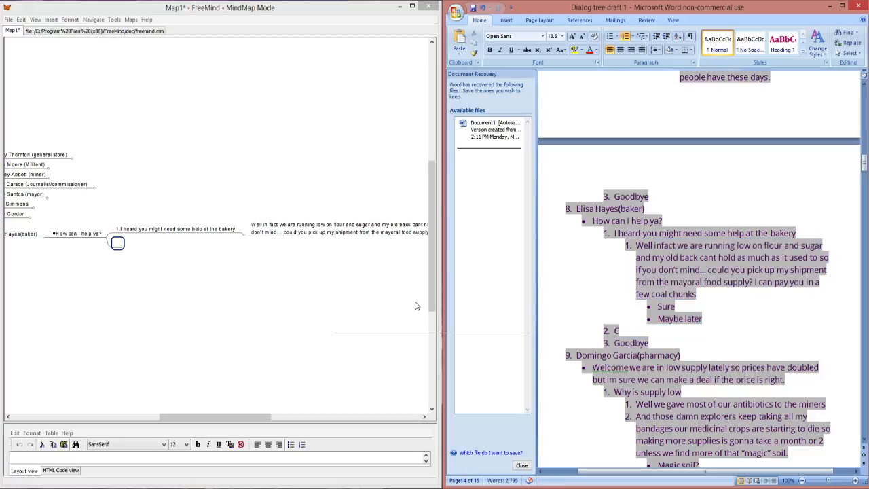
pyautogui.hotkey('ctrl', 'z')
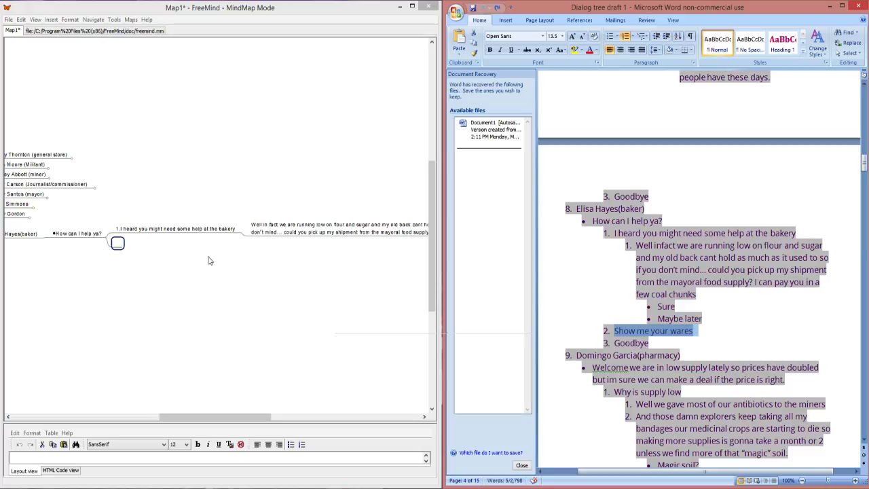
pyautogui.doubleClick(119, 244)
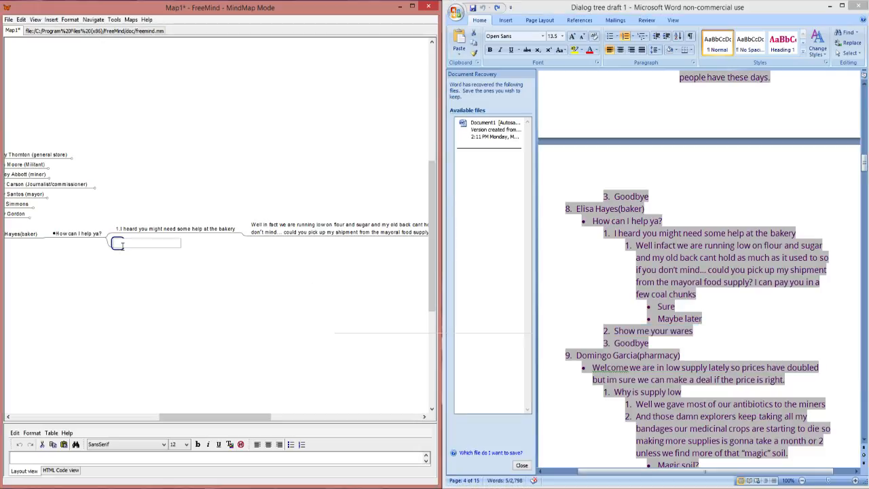
pyautogui.write('2.Show me your wares')
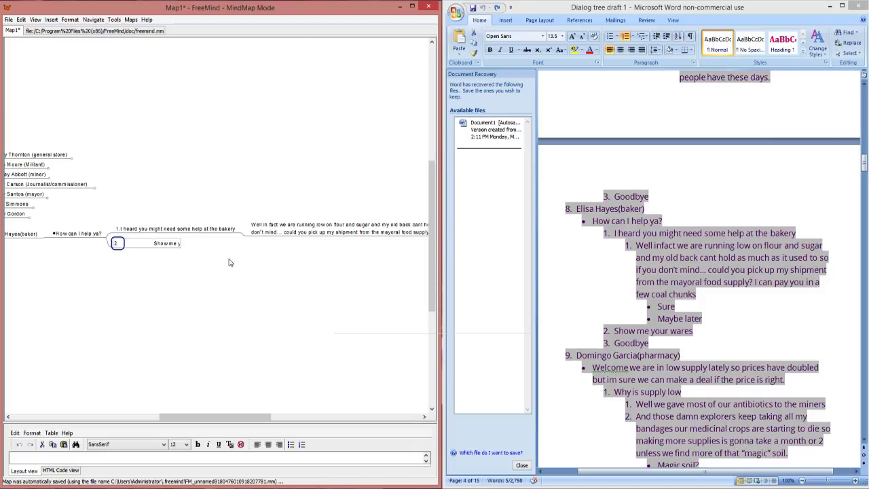
pyautogui.press('Return')
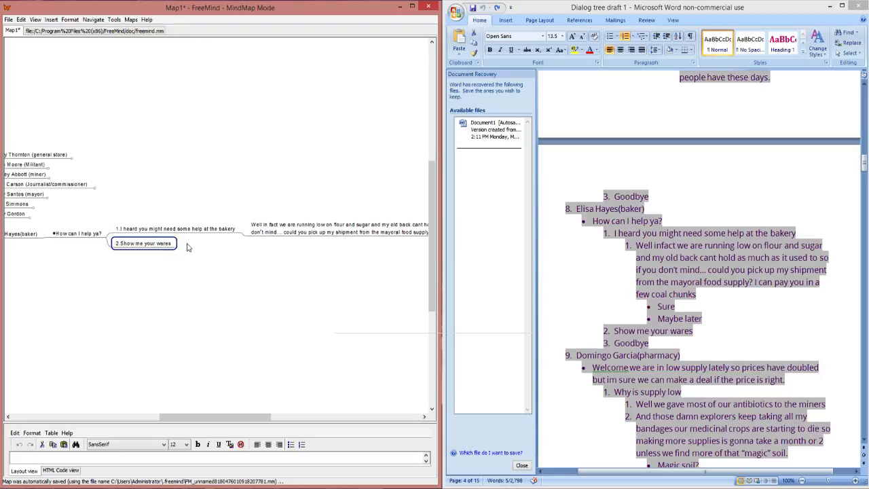
# Step: Add the sibling node "3.Goodbye" below the baker's "2.Show me your wares" option
pyautogui.press('Return')
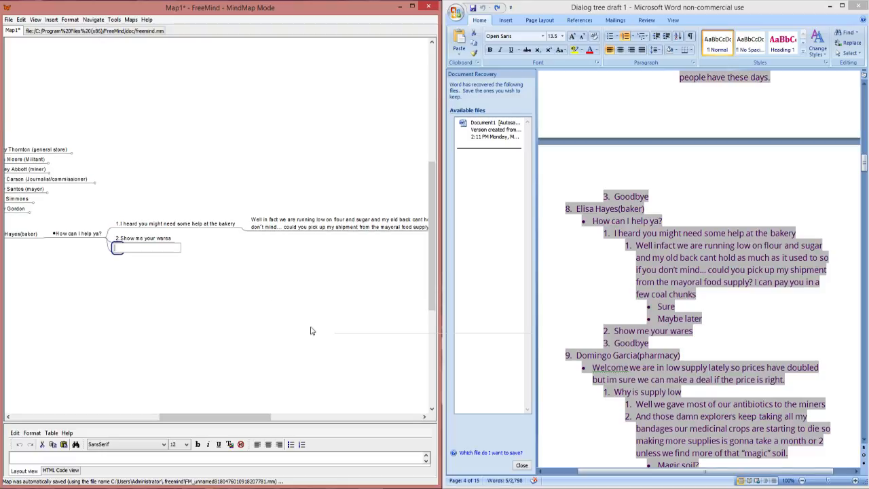
pyautogui.click(650, 347)
pyautogui.doubleClick(631, 345)
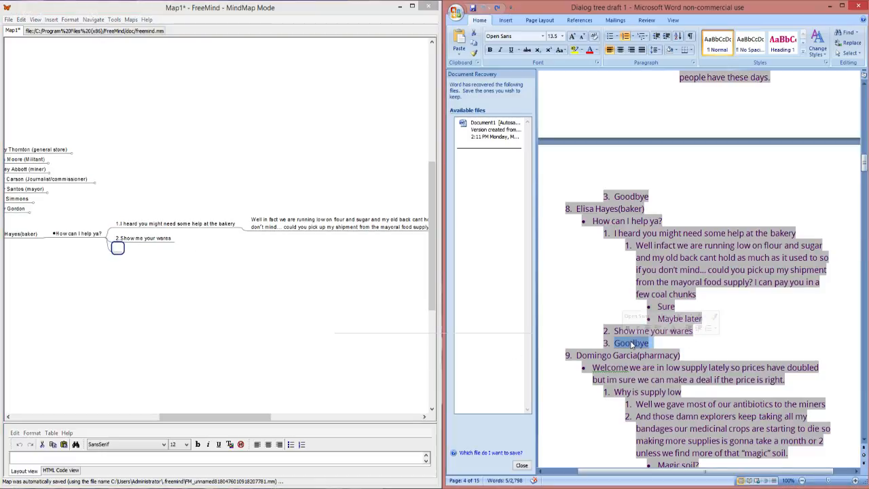
pyautogui.click(122, 246)
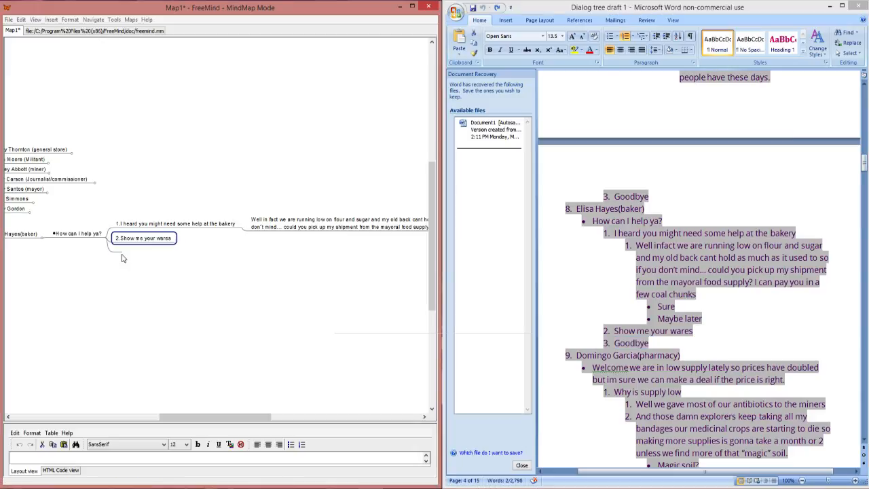
pyautogui.press('Return')
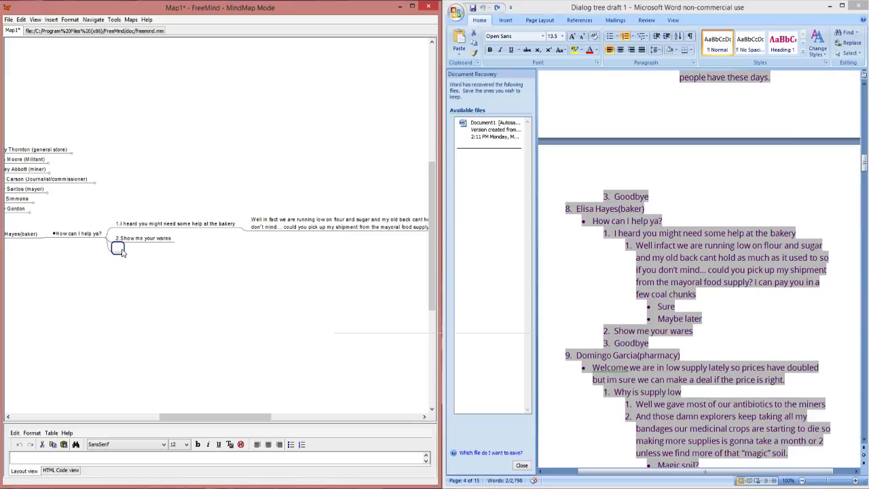
pyautogui.click(120, 249)
pyautogui.write('3.Goodbye')
pyautogui.press('Return')
# Step: Add the child node "[RUN INV bakery]" to the baker's "2.Show me your wares" option
pyautogui.click(174, 243)
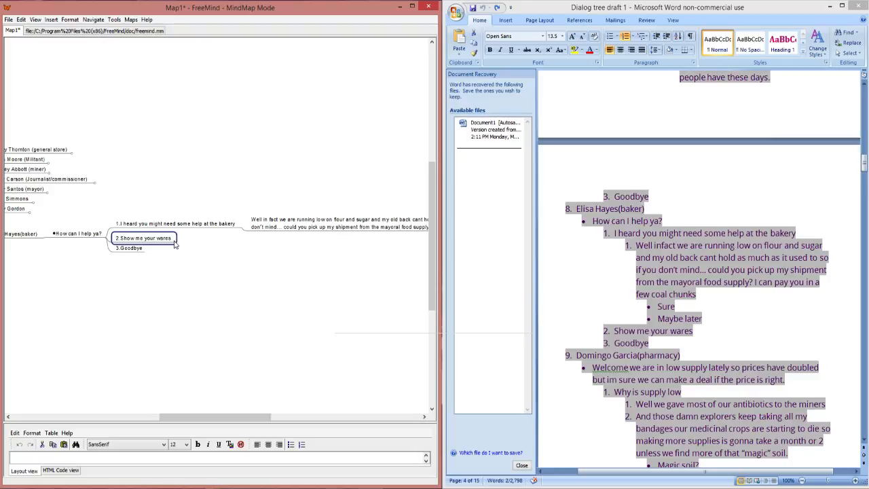
pyautogui.press('Insert')
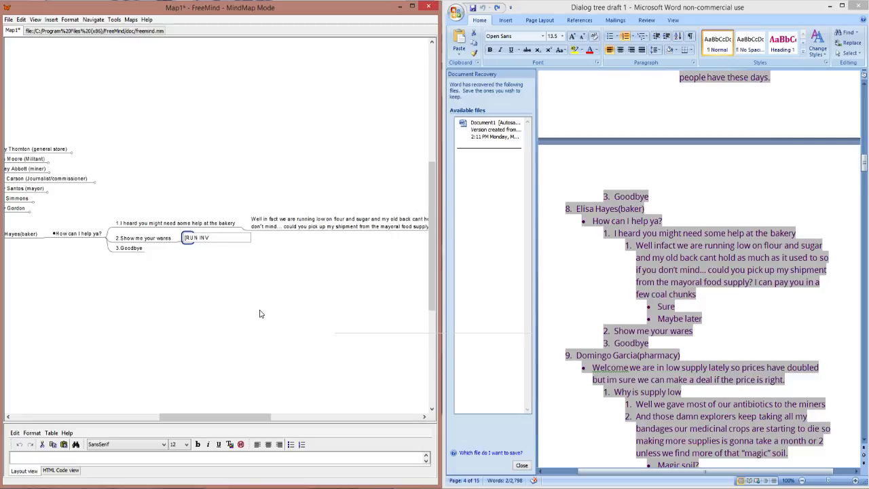
pyautogui.write('Bakery')
pyautogui.rightClick(222, 236)
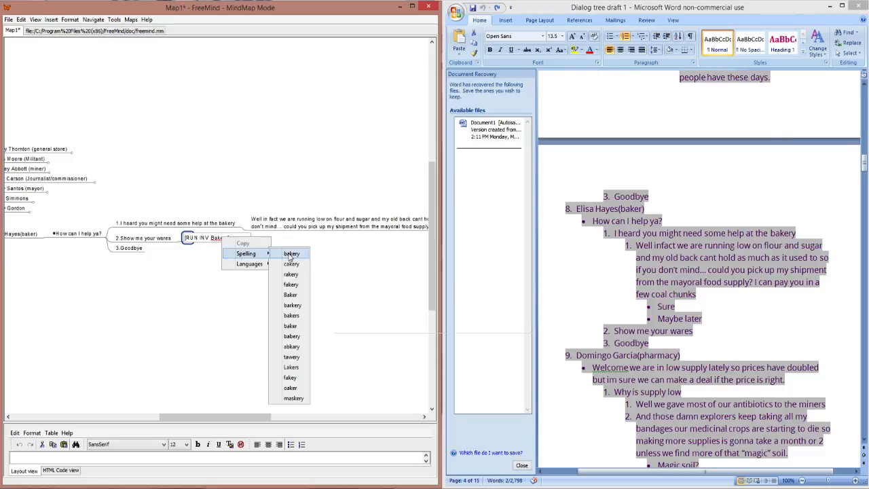
pyautogui.click(291, 254)
pyautogui.press('Return')
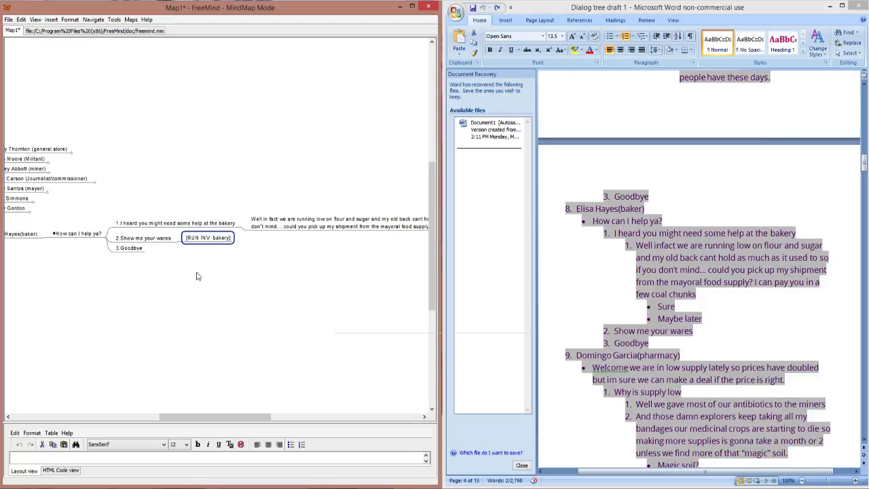
# Step: Fold the baker's branch and add the pharmacy character's name from the Word draft as the next sibling node, prefixed with "9."
pyautogui.moveTo(238, 417); pyautogui.dragTo(185, 429)
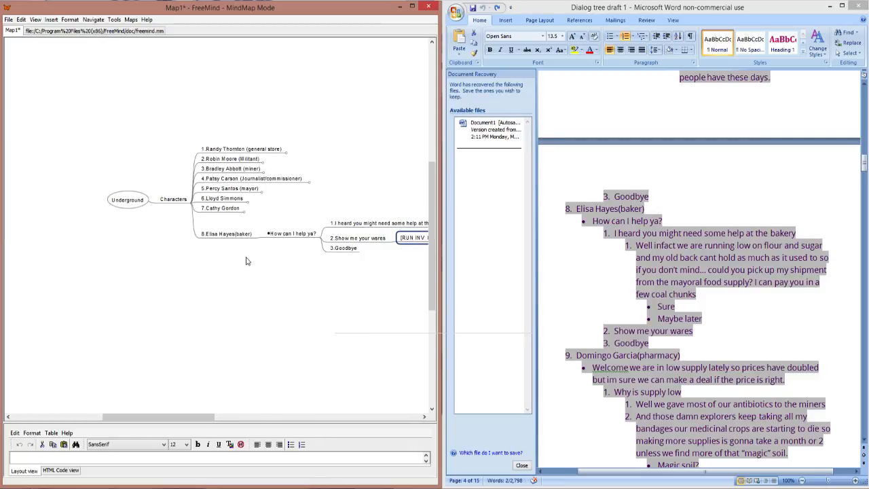
pyautogui.click(257, 237)
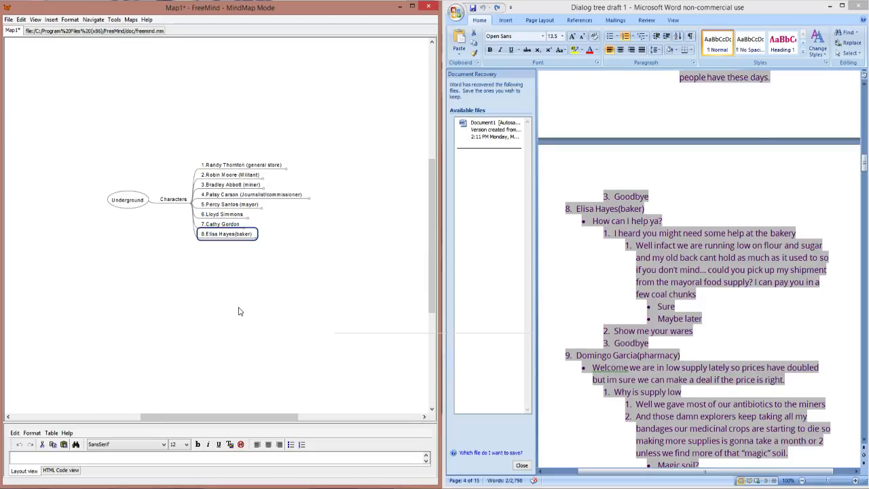
pyautogui.click(714, 364)
pyautogui.scroll(-3, 717, 341)
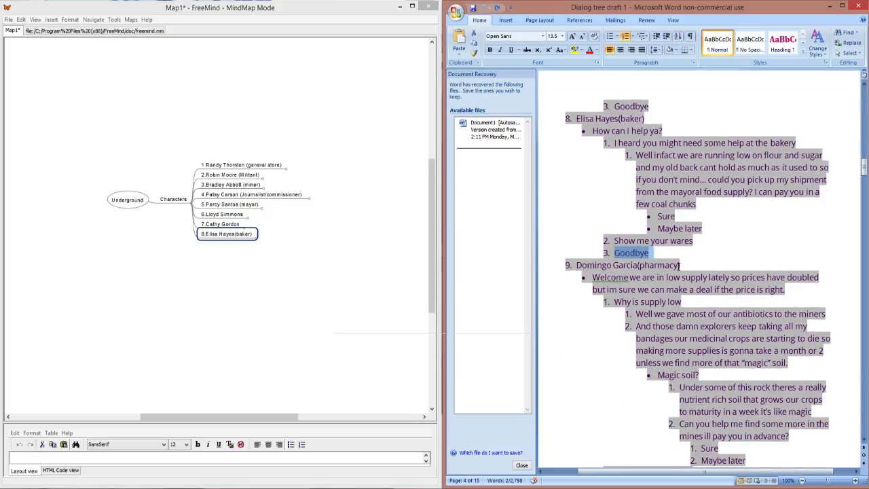
pyautogui.click(680, 265)
pyautogui.moveTo(680, 265); pyautogui.dragTo(609, 265)
pyautogui.hotkey('ctrl', 'c')
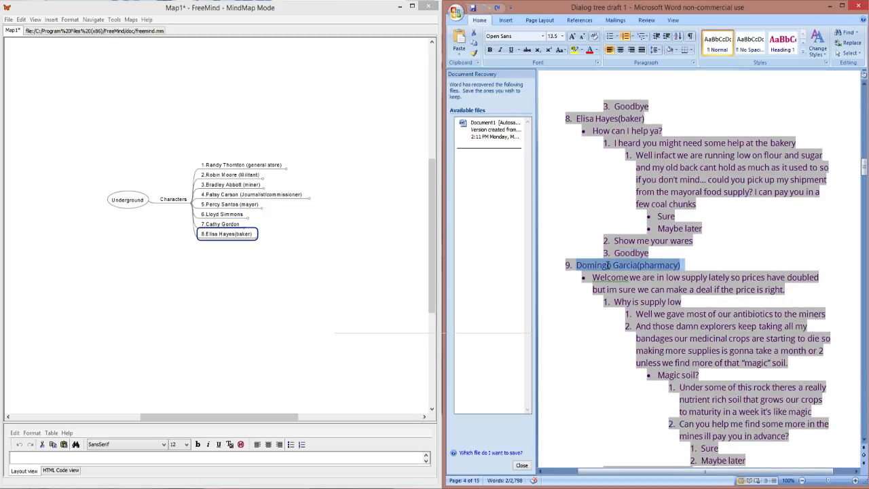
pyautogui.click(263, 243)
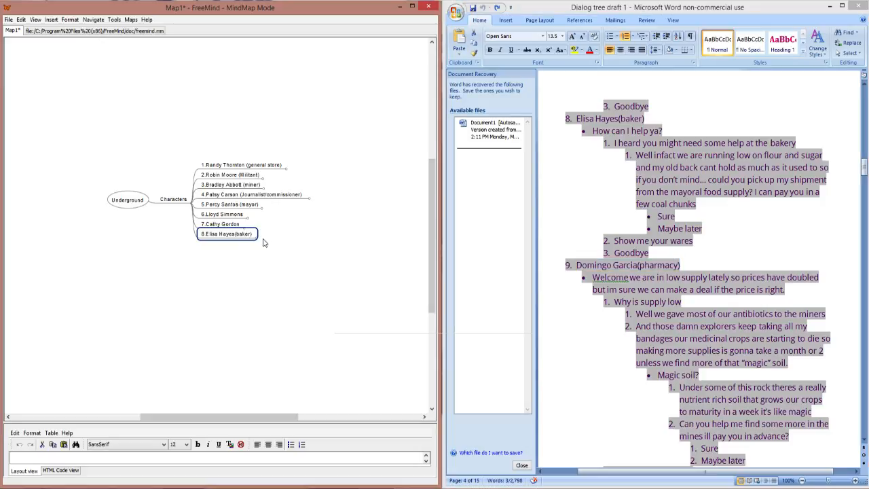
pyautogui.press('Return')
pyautogui.hotkey('ctrl', 'v')
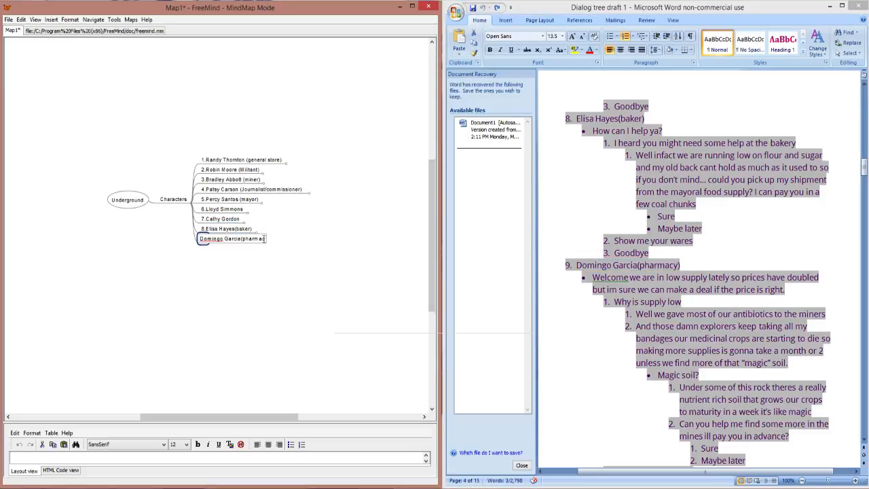
pyautogui.write('9.')
pyautogui.press('Return')
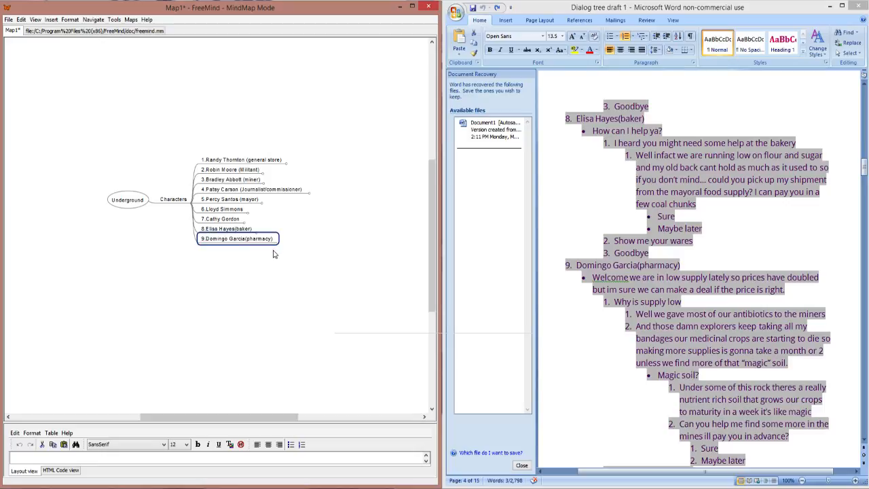
# Step: Add the pharmacy character's welcome line about low supply and doubled prices, copied from the Word draft, as a child of that character's node
pyautogui.press('Insert')
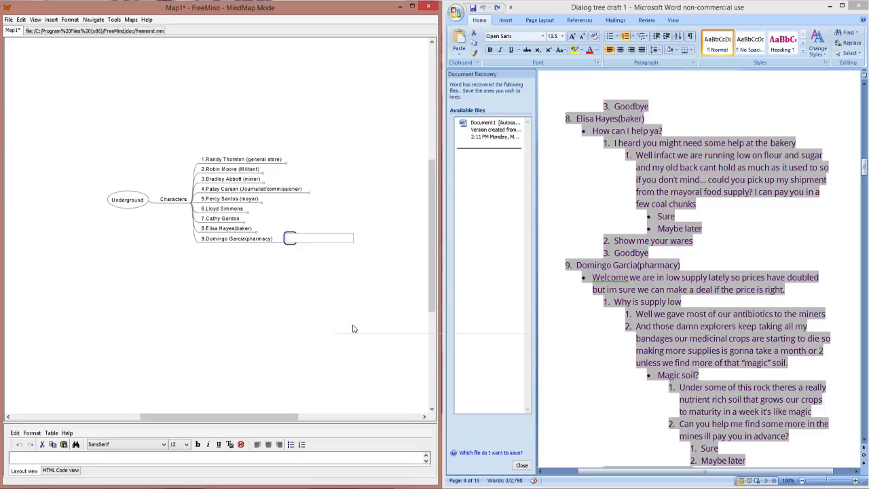
pyautogui.tripleClick(637, 272)
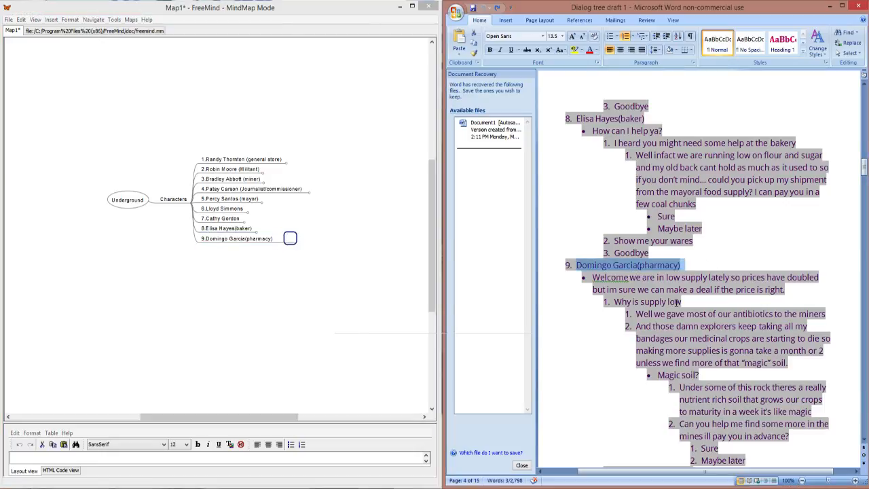
pyautogui.moveTo(785, 289)
pyautogui.mouseDown()
pyautogui.moveTo(593, 278)
pyautogui.moveTo(607, 267)
pyautogui.moveTo(685, 303)
pyautogui.moveTo(784, 289)
pyautogui.mouseUp()
pyautogui.click(593, 278)
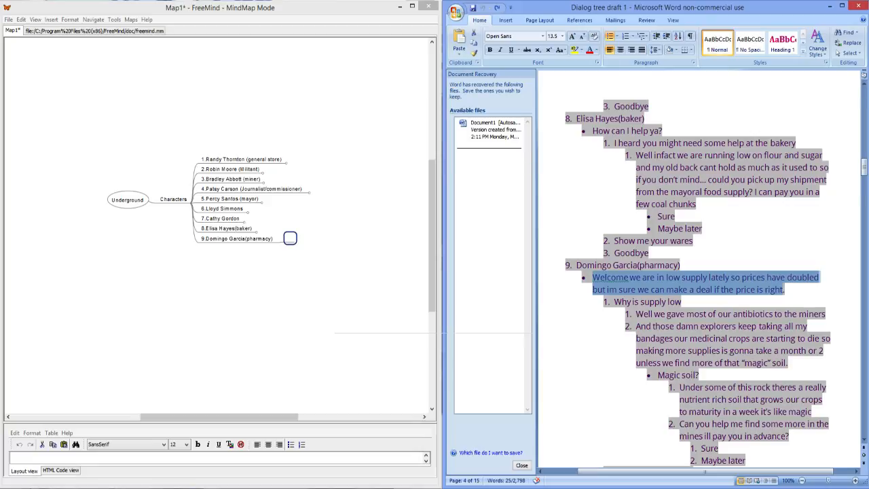
pyautogui.click(290, 239)
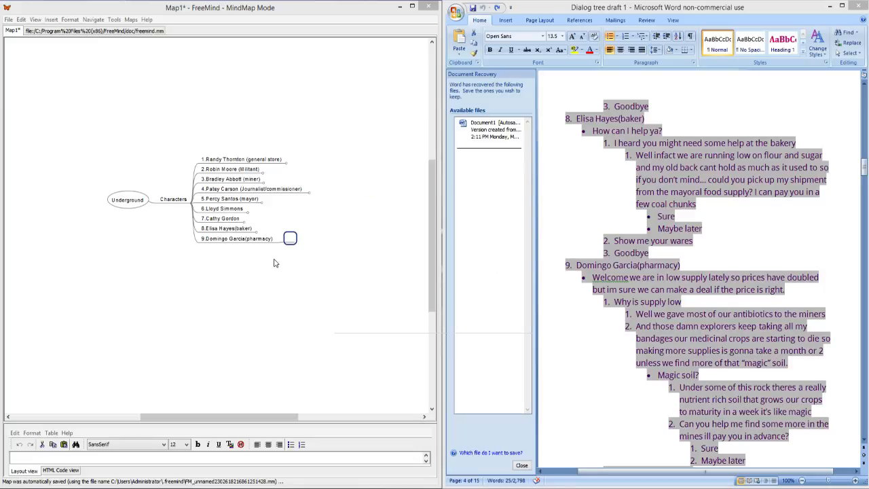
pyautogui.click(691, 325)
pyautogui.scroll(-1, 691, 324)
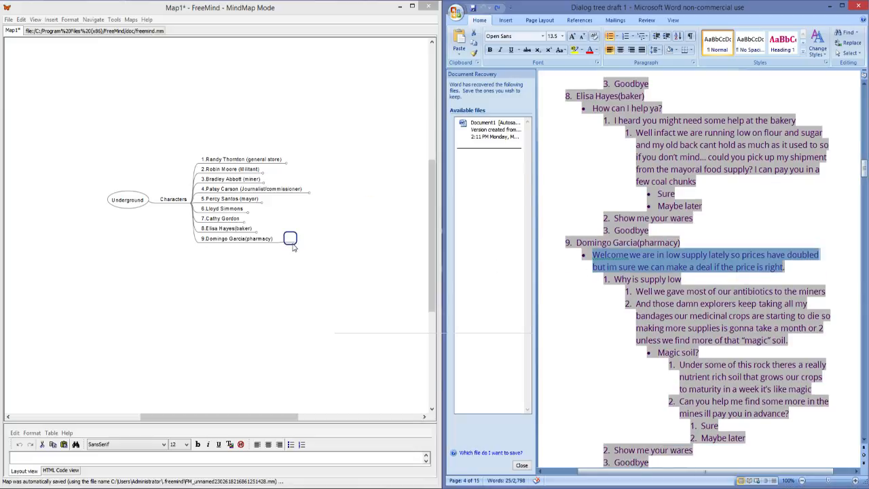
pyautogui.click(291, 237)
pyautogui.doubleClick(290, 237)
pyautogui.write('Welcome we are in low supply lately so prices have doubled but im sure we can make a deal if the price is right.')
pyautogui.press('Return')
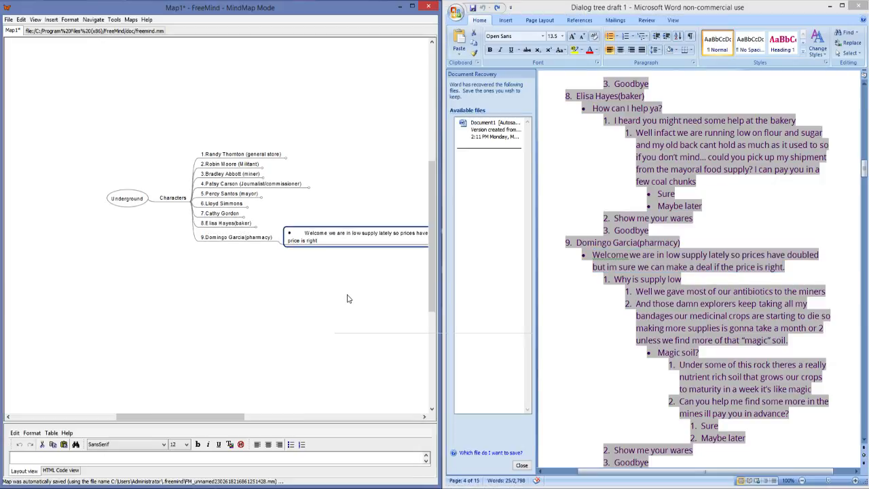
# Step: Remove the leading bullet and spacing from the pharmacy character's welcome line
pyautogui.doubleClick(301, 235)
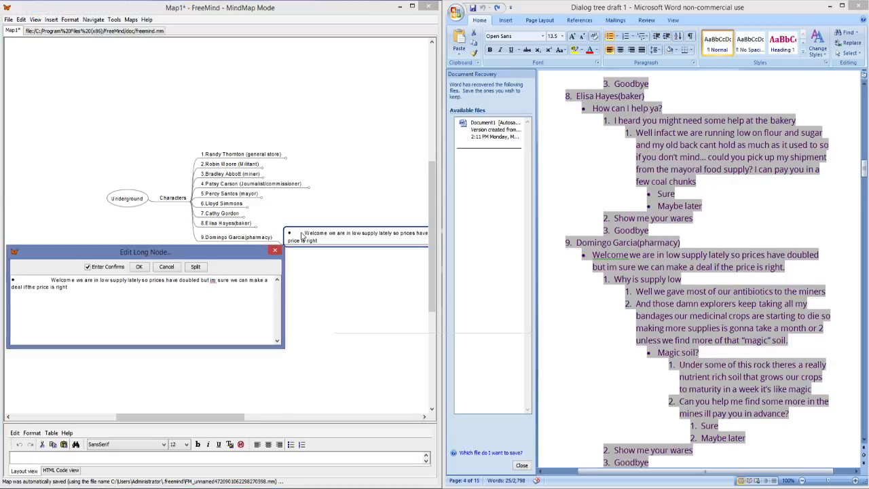
pyautogui.moveTo(51, 280); pyautogui.dragTo(1, 278)
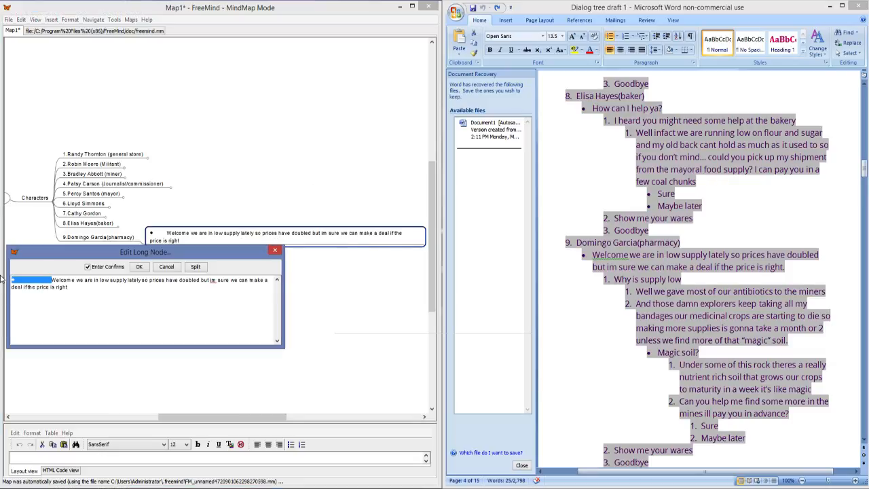
pyautogui.press('BackSpace')
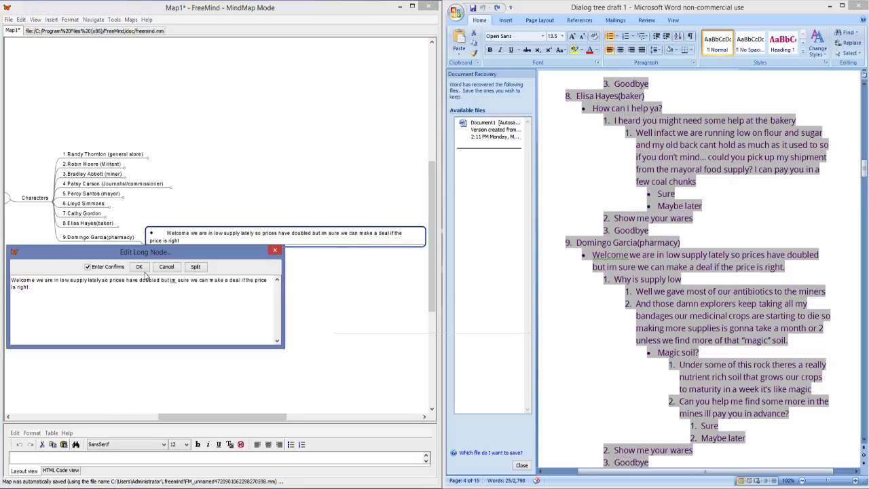
pyautogui.click(142, 269)
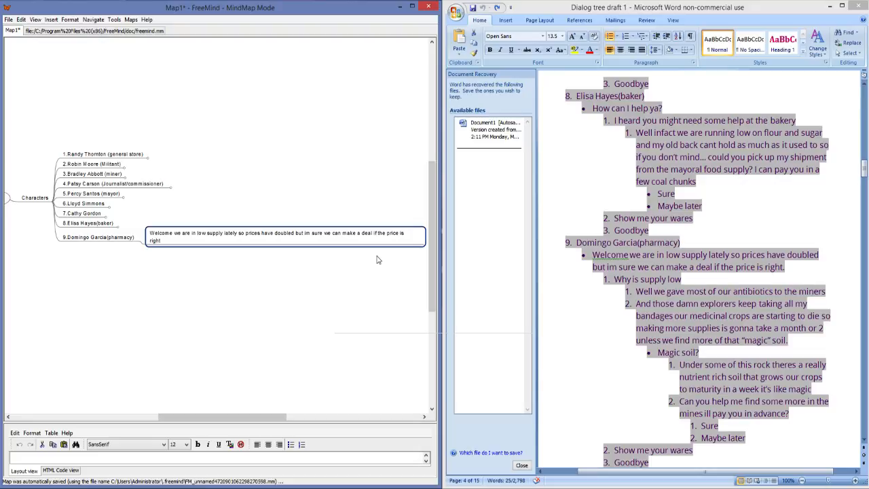
# Step: Add an empty child node to the pharmacy welcome line and select "Why is supply low" in the Word draft
pyautogui.moveTo(239, 418); pyautogui.dragTo(253, 422)
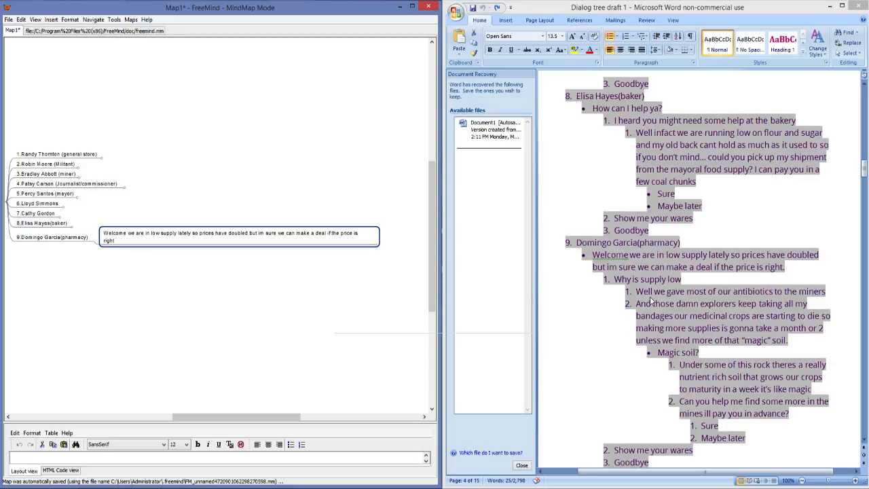
pyautogui.press('Insert')
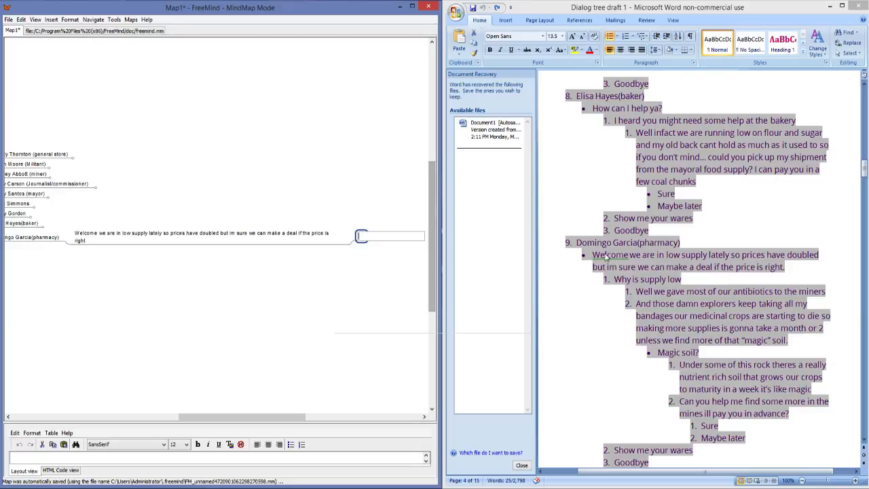
pyautogui.moveTo(683, 279); pyautogui.dragTo(624, 280)
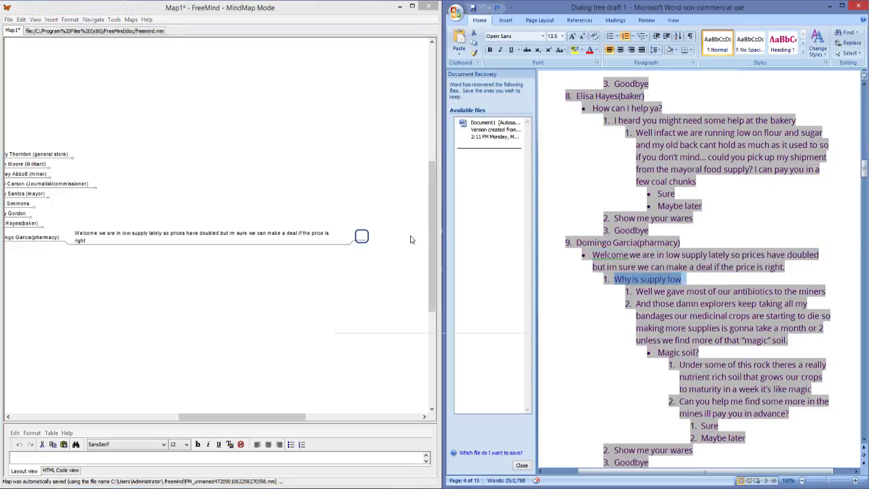
# Step: Remove the list numbering and bullets from the entire text of the Word draft
pyautogui.click(706, 333)
pyautogui.hotkey('ctrl', 'a')
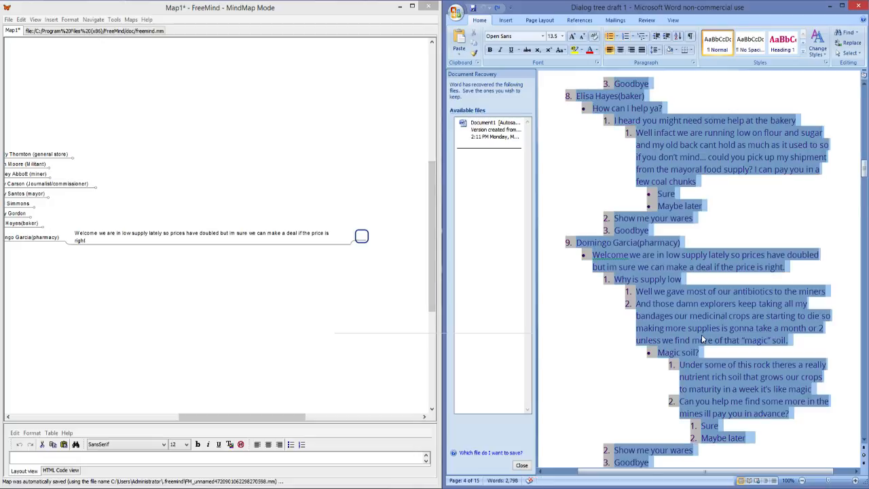
pyautogui.click(626, 38)
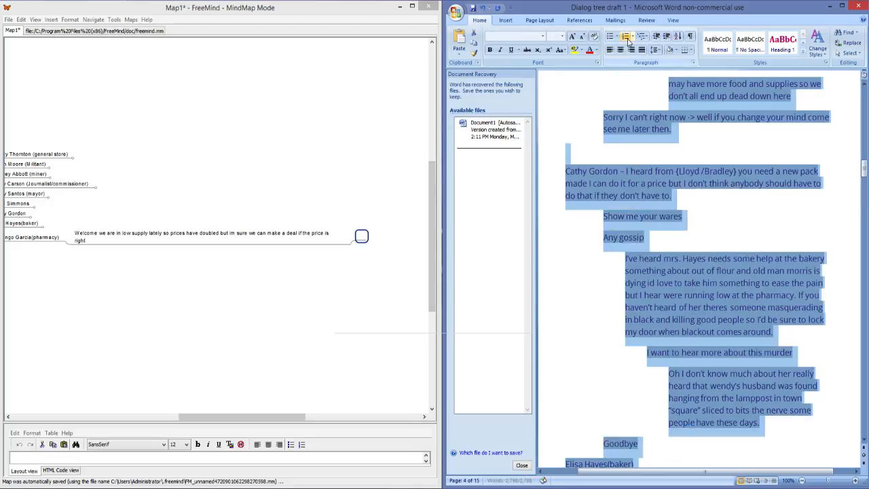
# Step: Look through the reformatted Word draft's character dialogs up to the pharmacy character's section
pyautogui.click(673, 258)
pyautogui.scroll(1, 684, 304)
pyautogui.scroll(7, 686, 303)
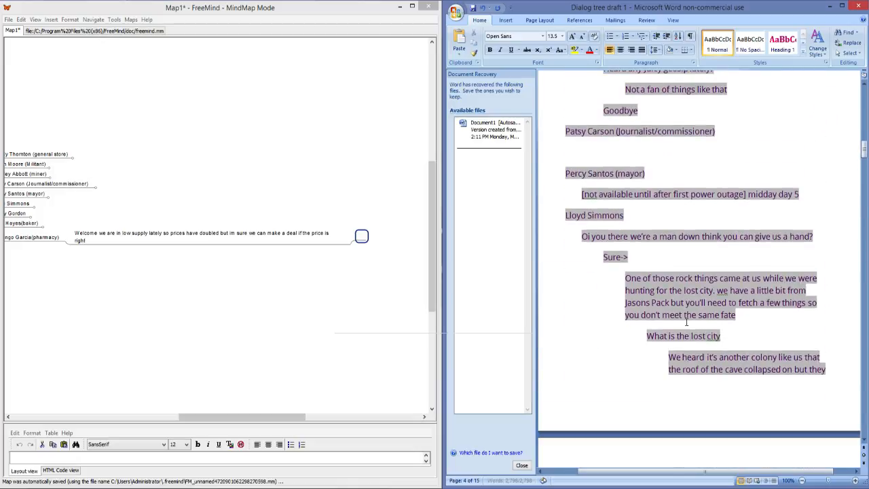
pyautogui.scroll(-1, 682, 309)
pyautogui.scroll(-6, 682, 310)
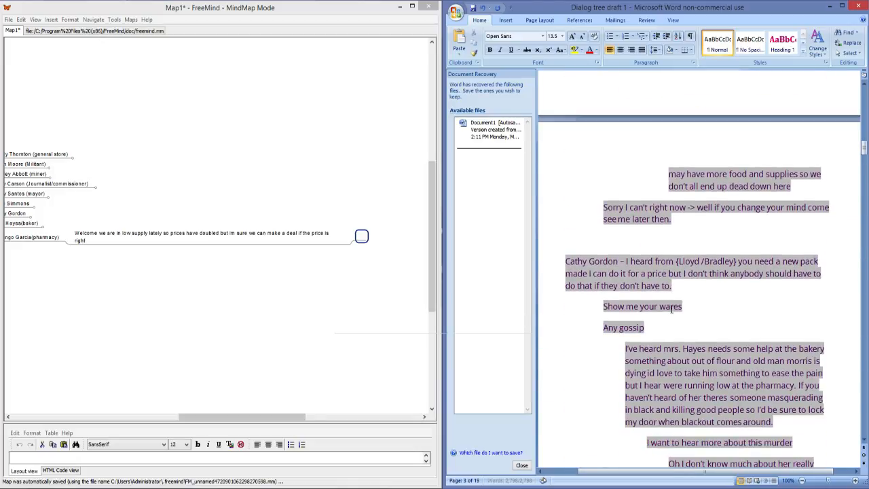
pyautogui.scroll(-2, 672, 307)
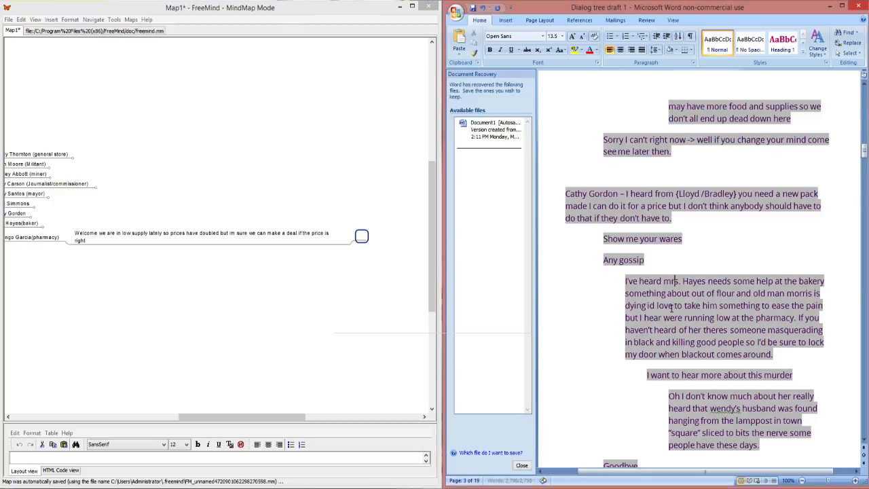
pyautogui.scroll(-1, 672, 307)
pyautogui.scroll(-6, 672, 307)
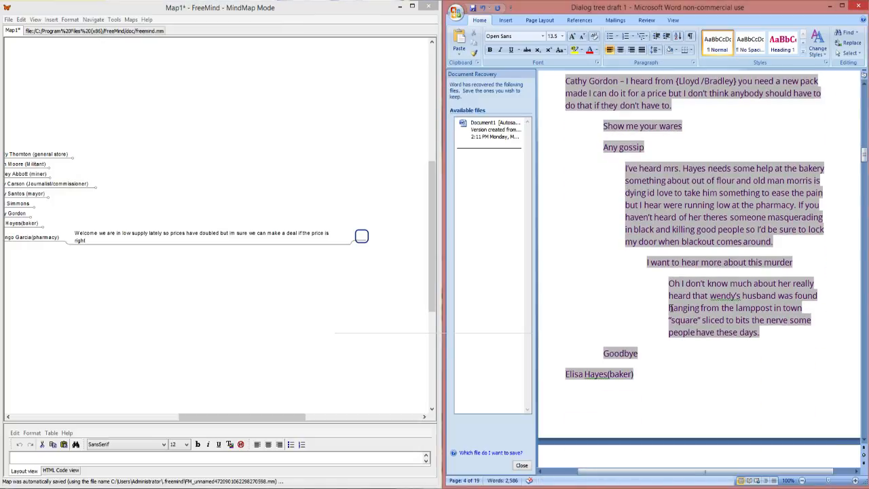
pyautogui.scroll(-2, 670, 307)
pyautogui.scroll(-8, 671, 306)
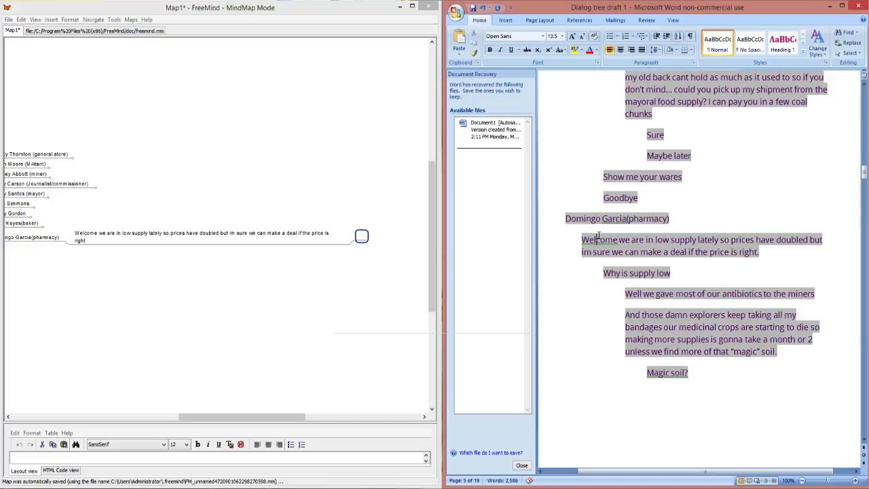
# Step: Fill the empty node under the pharmacy welcome line with "Why is supply low" copied from the Word draft
pyautogui.moveTo(669, 275); pyautogui.dragTo(604, 271)
pyautogui.hotkey('ctrl', 'c')
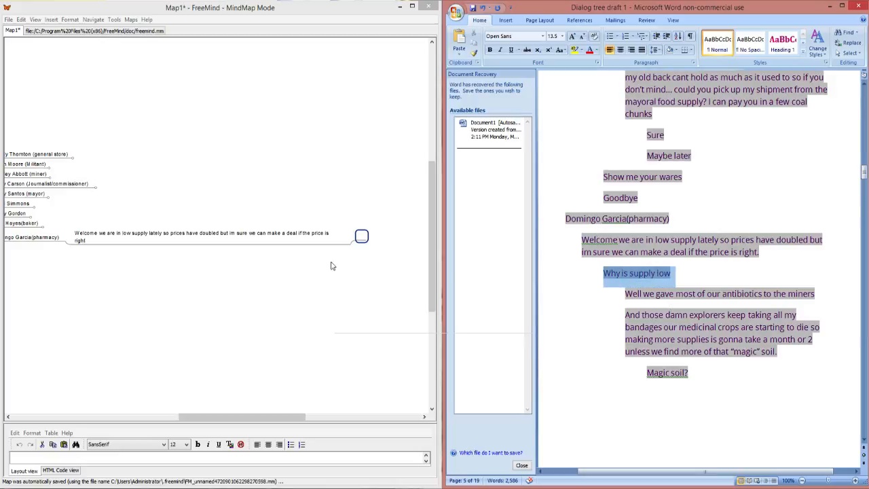
pyautogui.doubleClick(361, 236)
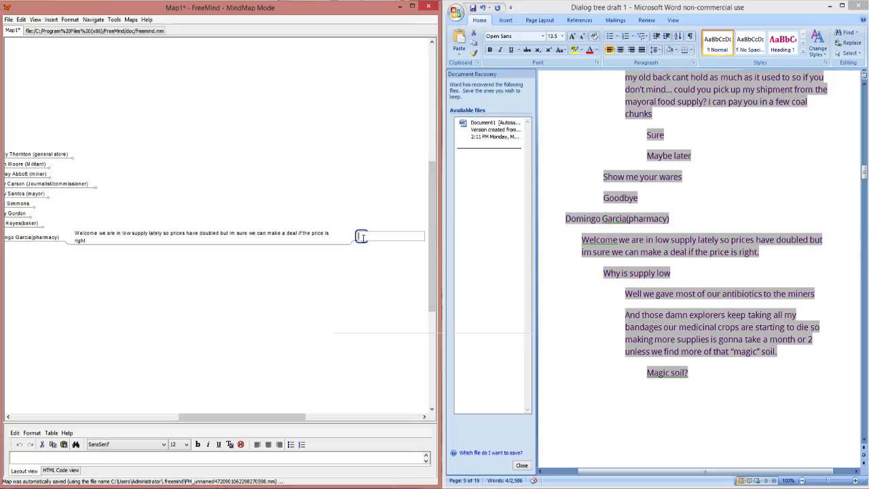
pyautogui.hotkey('ctrl', 'v')
pyautogui.press('Return')
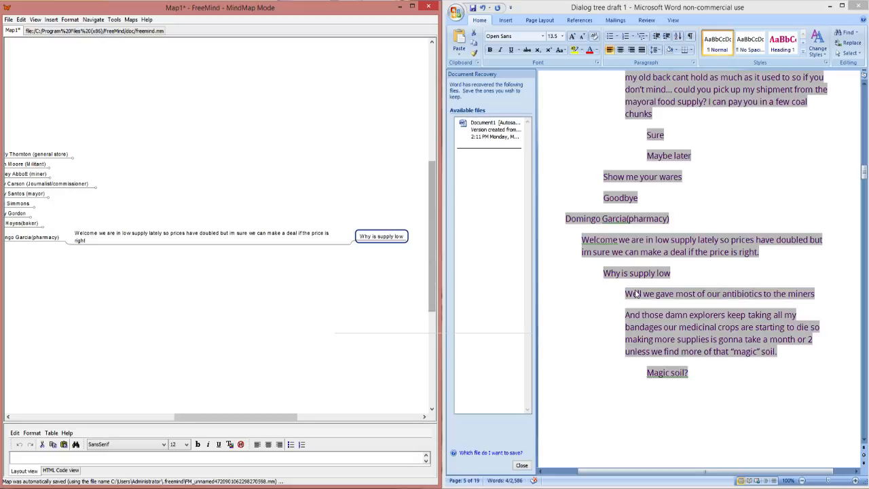
# Step: Add a child node to "Why is supply low" with the draft's line "Well we gave most of our antibiotics to the miners"
pyautogui.press('Insert')
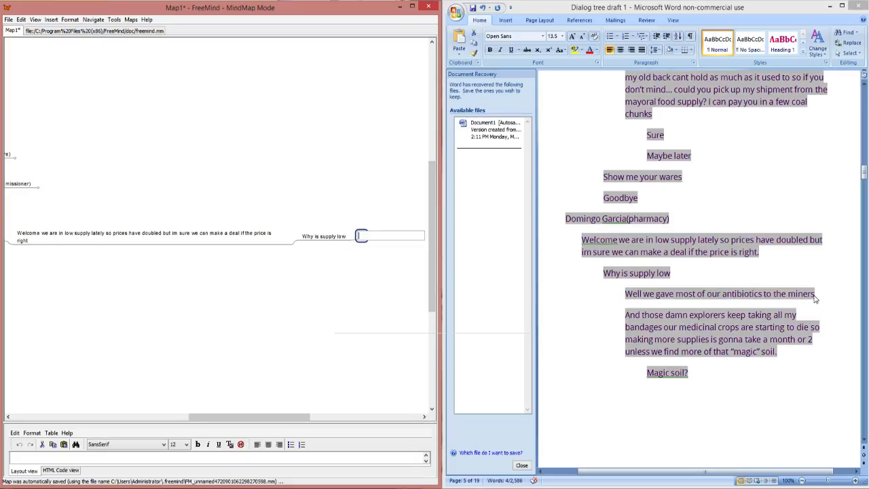
pyautogui.hotkey('alt', 'Tab')
pyautogui.moveTo(817, 293); pyautogui.dragTo(622, 299)
pyautogui.hotkey('ctrl', 'c')
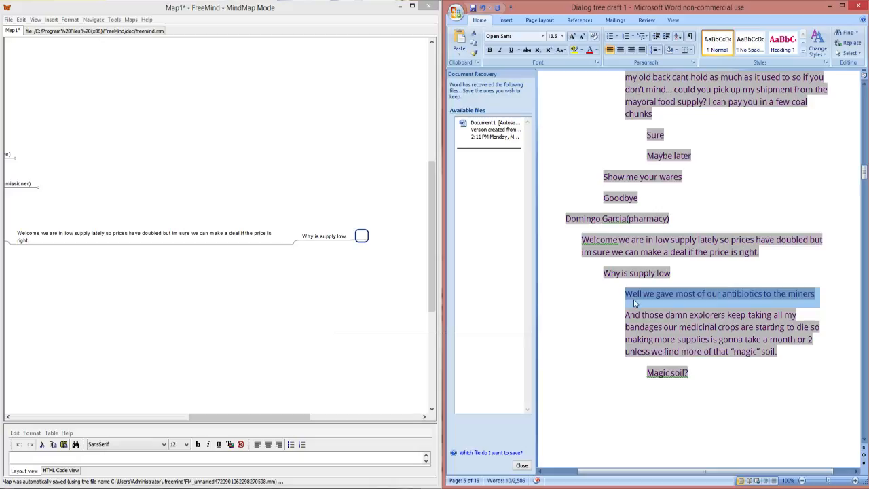
pyautogui.click(364, 238)
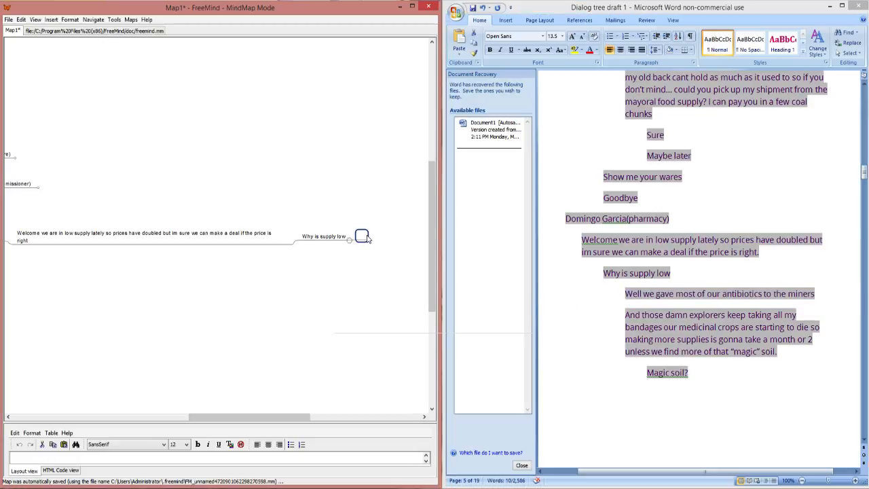
pyautogui.doubleClick(361, 237)
pyautogui.hotkey('ctrl', 'v')
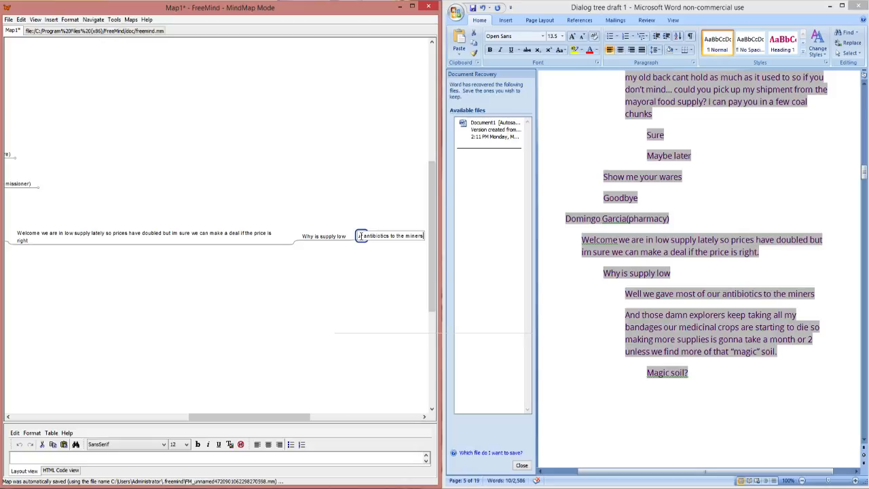
pyautogui.press('Return')
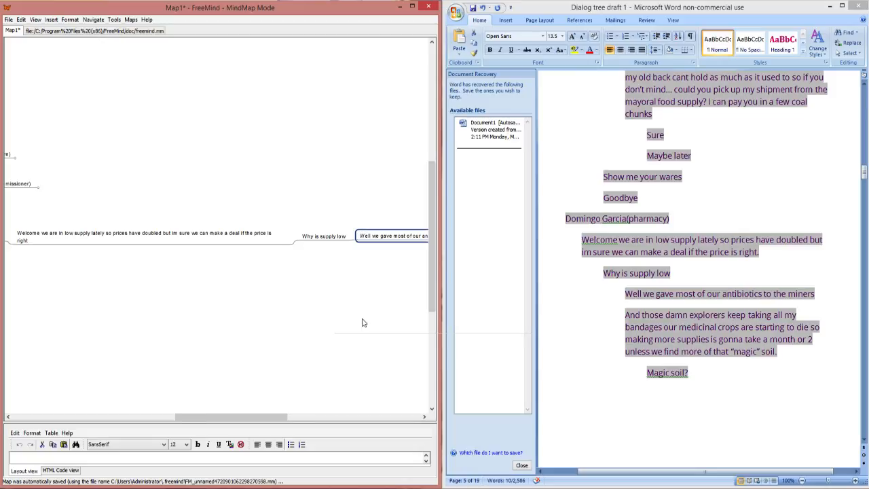
# Step: Add a sibling node below the antibiotics line containing the draft's paragraph that begins "And those damn explorers keep taking all my bandages"
pyautogui.moveTo(252, 417); pyautogui.dragTo(311, 427)
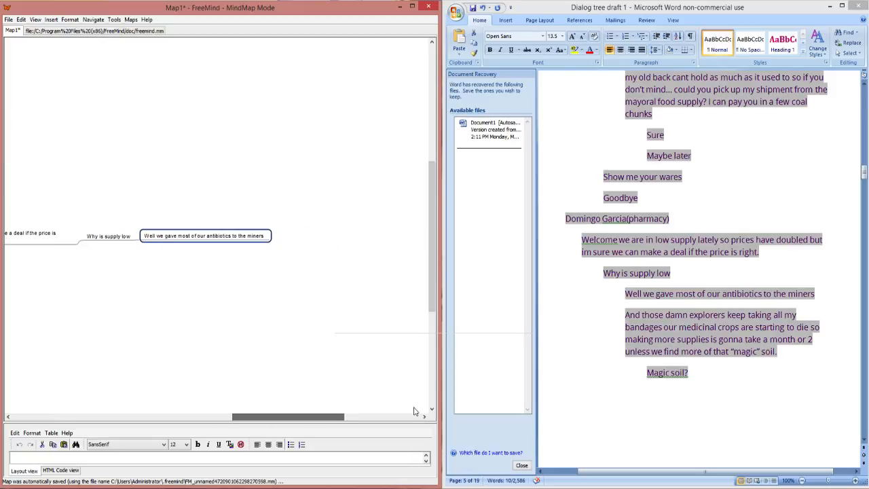
pyautogui.moveTo(781, 357); pyautogui.dragTo(631, 314)
pyautogui.moveTo(778, 351); pyautogui.dragTo(631, 313)
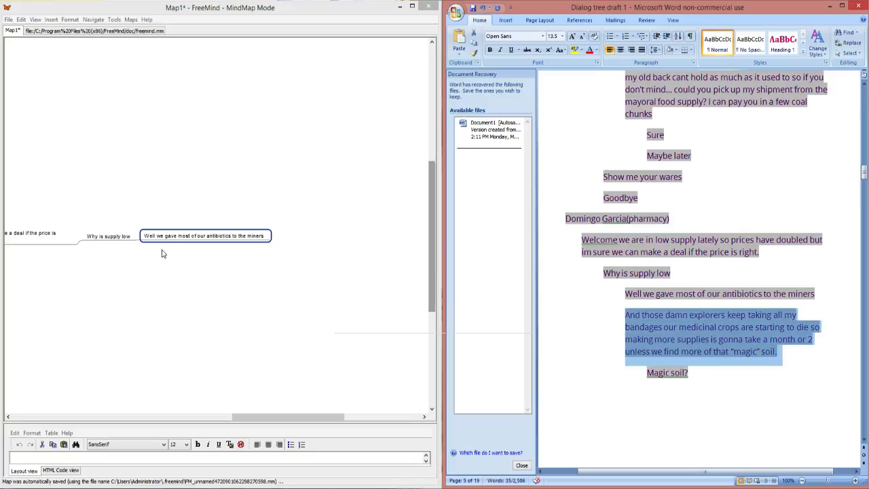
pyautogui.click(275, 234)
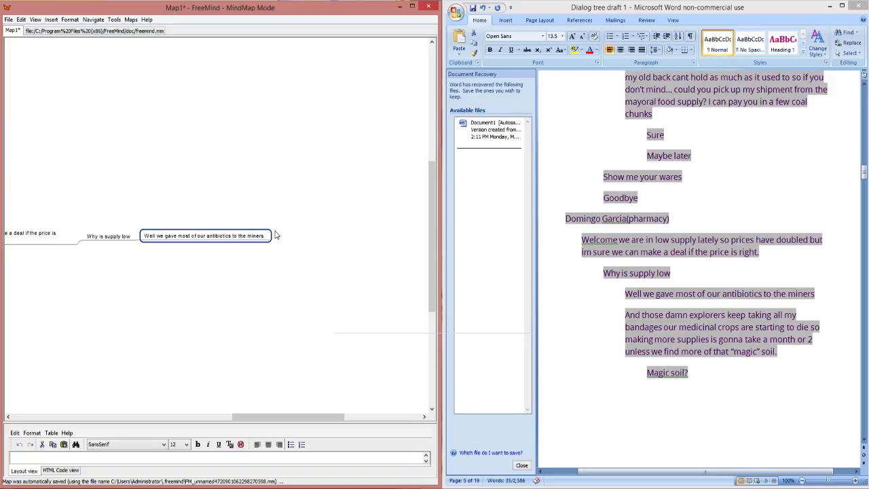
pyautogui.press('Return')
pyautogui.hotkey('ctrl', 'v')
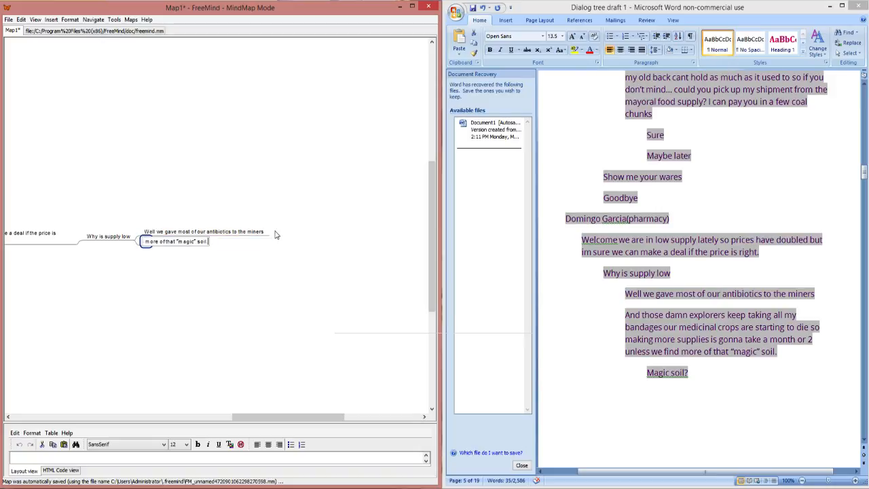
pyautogui.press('Return')
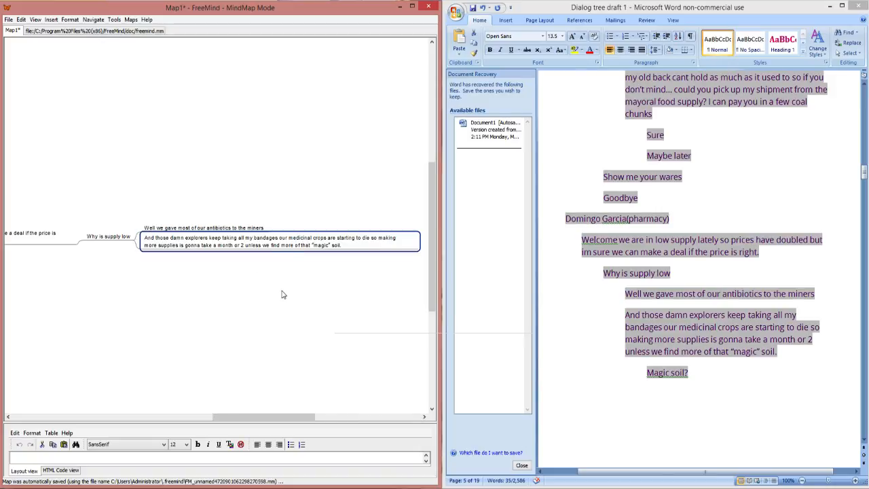
# Step: Add a child node to the explorers line with the reply "Magic soil?" copied from the Word draft
pyautogui.moveTo(277, 417); pyautogui.dragTo(313, 418)
pyautogui.press('Insert')
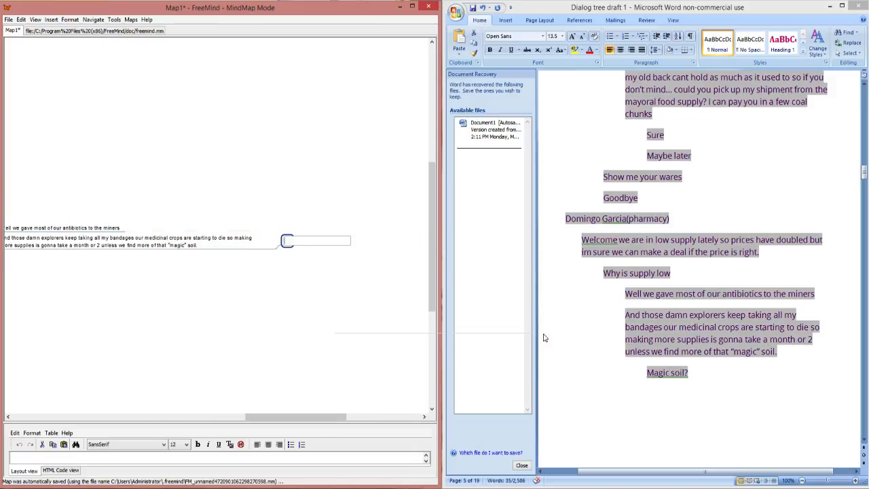
pyautogui.click(723, 372)
pyautogui.scroll(-3, 722, 375)
pyautogui.scroll(-1, 722, 375)
pyautogui.moveTo(691, 237); pyautogui.dragTo(657, 233)
pyautogui.hotkey('ctrl', 'c')
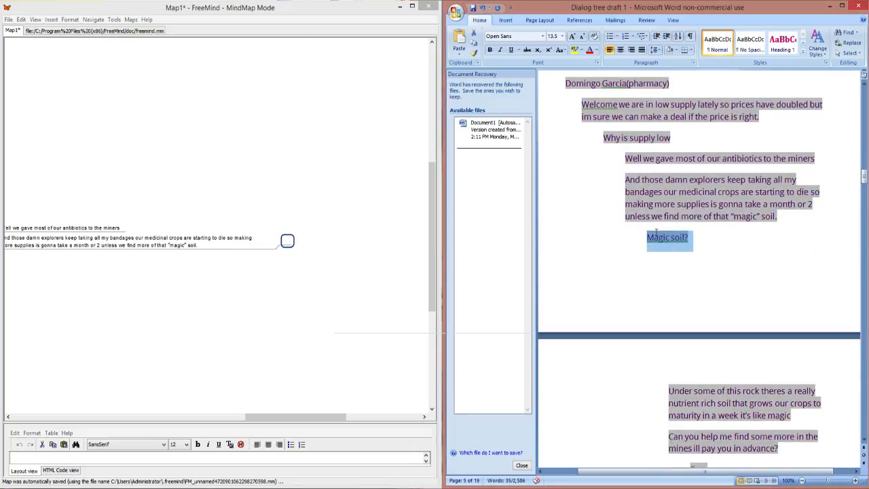
pyautogui.doubleClick(287, 241)
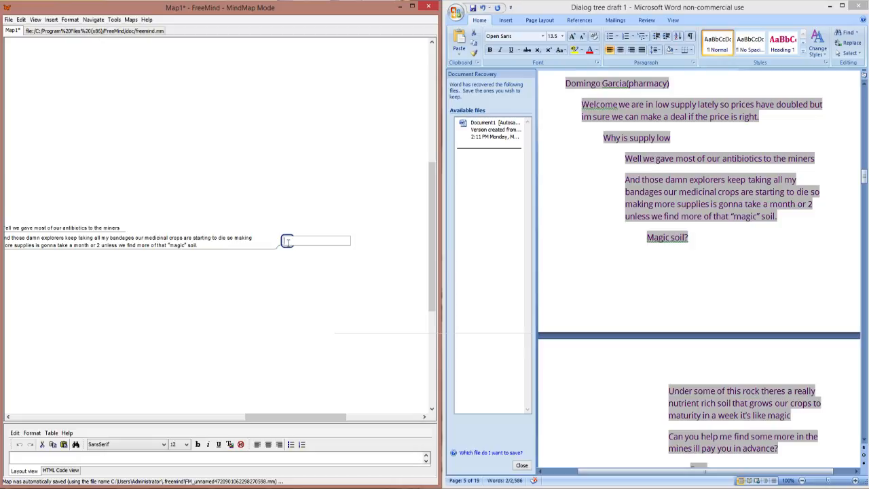
pyautogui.hotkey('ctrl', 'v')
pyautogui.press('Return')
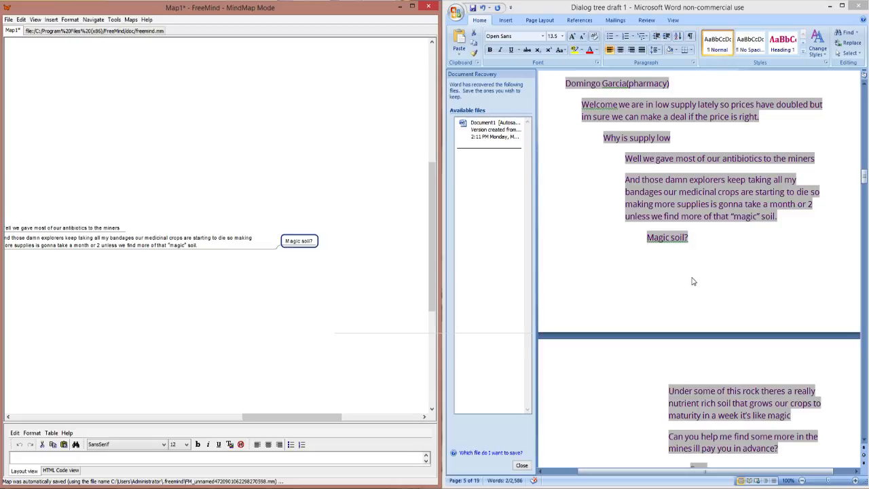
# Step: Add a child node to "Magic soil?" with the draft's line beginning "Under some of this rock theres a really nutrient rich soil"
pyautogui.hotkey('alt', 'Tab')
pyautogui.scroll(-1, 684, 301)
pyautogui.scroll(-2, 685, 301)
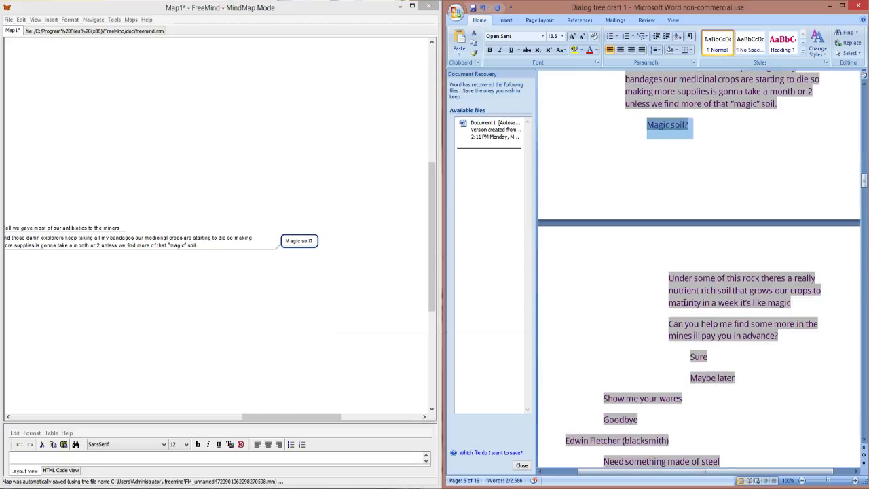
pyautogui.click(802, 314)
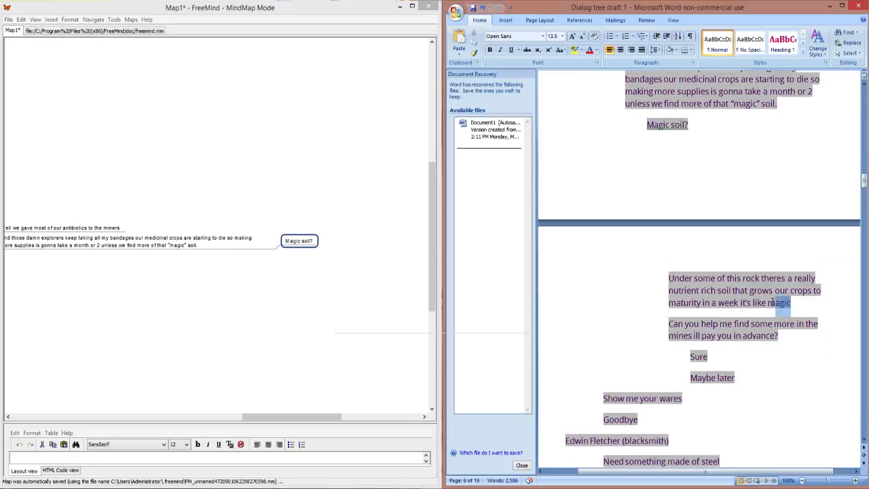
pyautogui.moveTo(790, 303); pyautogui.dragTo(689, 271)
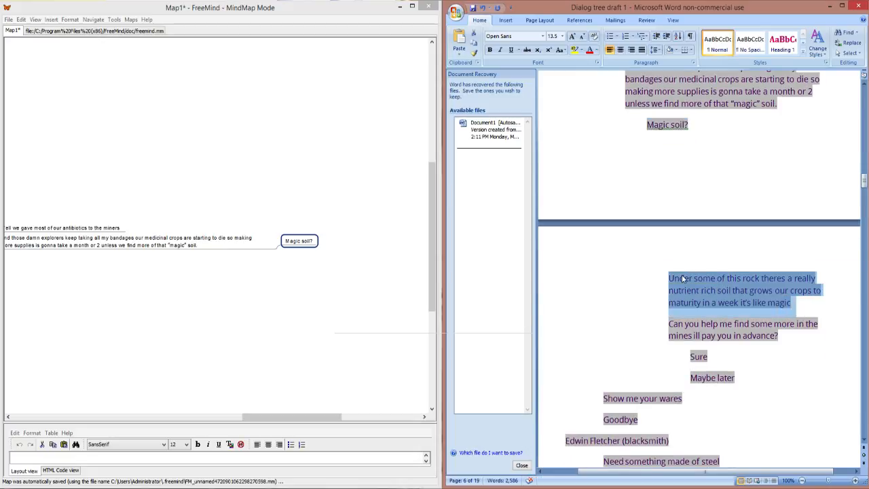
pyautogui.click(331, 250)
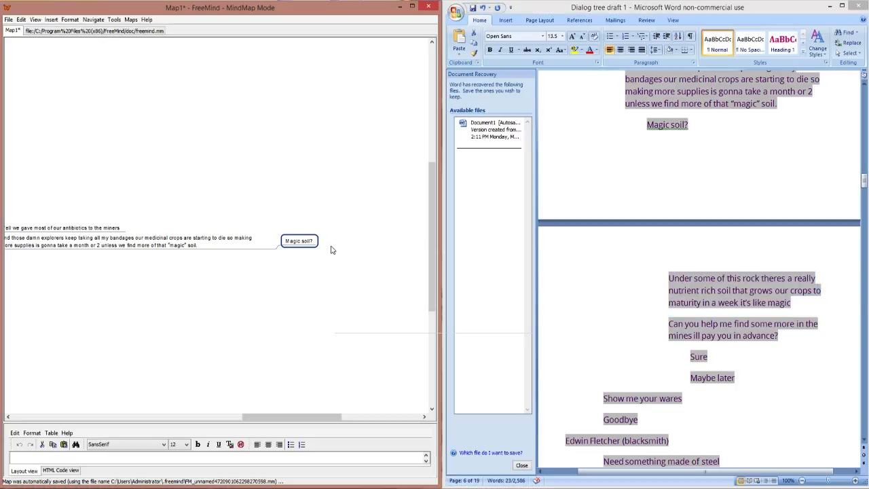
pyautogui.press('Insert')
pyautogui.hotkey('ctrl', 'v')
pyautogui.press('Return')
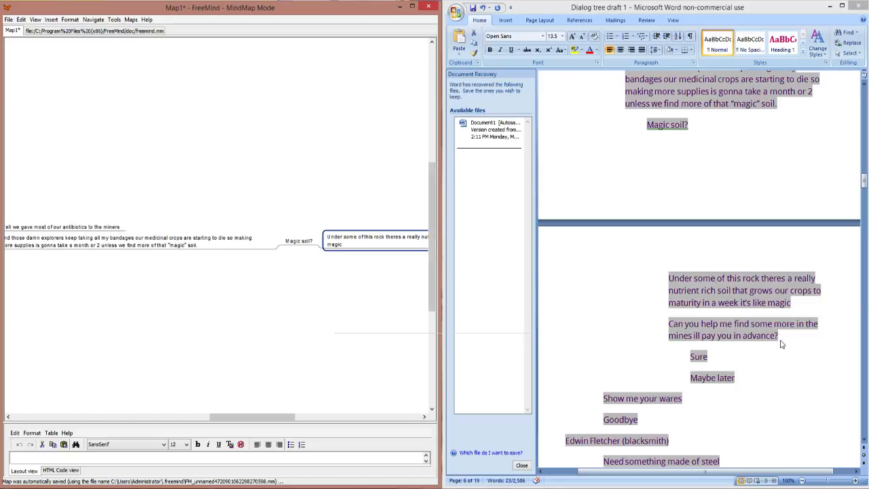
# Step: Append an ellipsis and the draft's line "Can you help me find some more in the mines ill pay you in advance?" to the nutrient rich soil node
pyautogui.hotkey('alt', 'Tab')
pyautogui.moveTo(779, 335); pyautogui.dragTo(674, 322)
pyautogui.hotkey('ctrl', 'c')
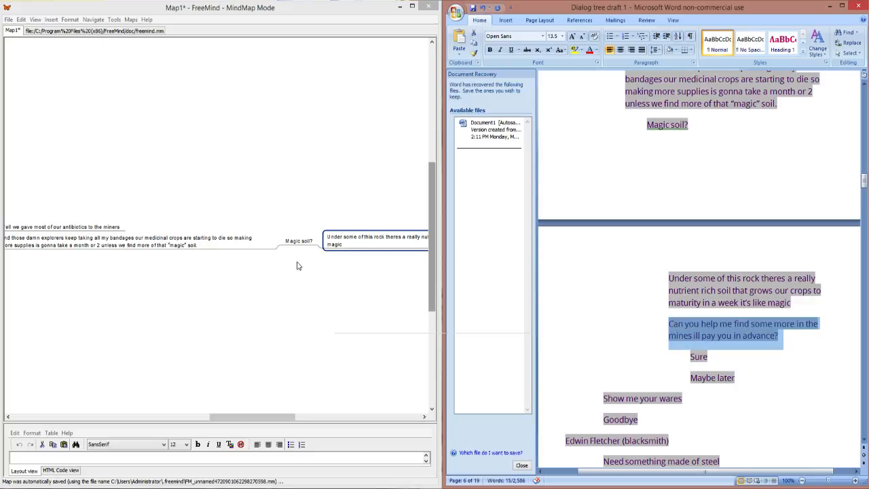
pyautogui.moveTo(275, 416); pyautogui.dragTo(314, 417)
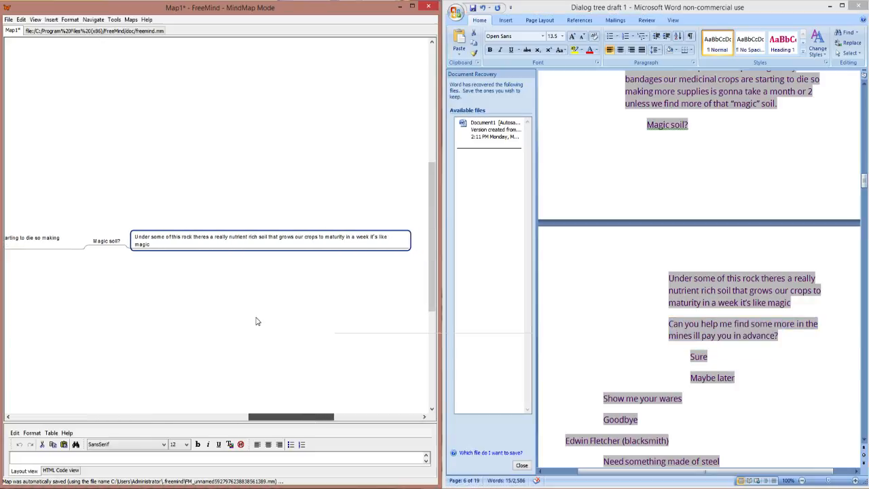
pyautogui.doubleClick(222, 244)
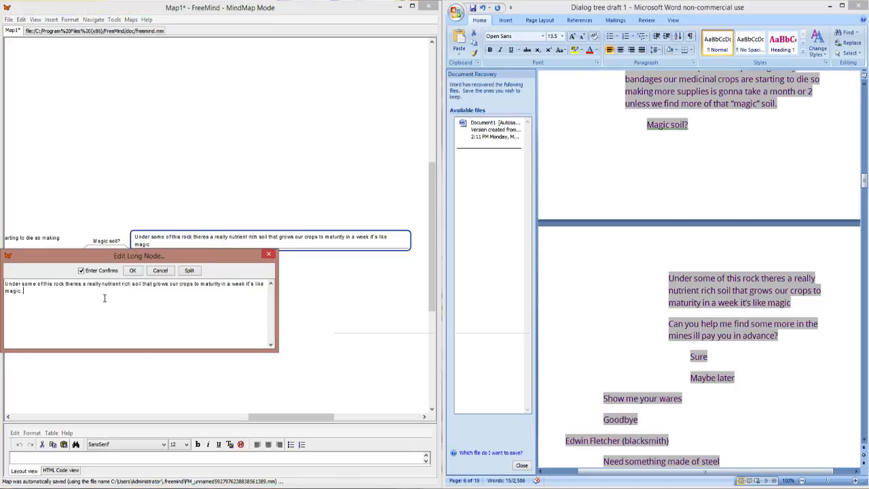
pyautogui.write('..')
pyautogui.hotkey('ctrl', 'v')
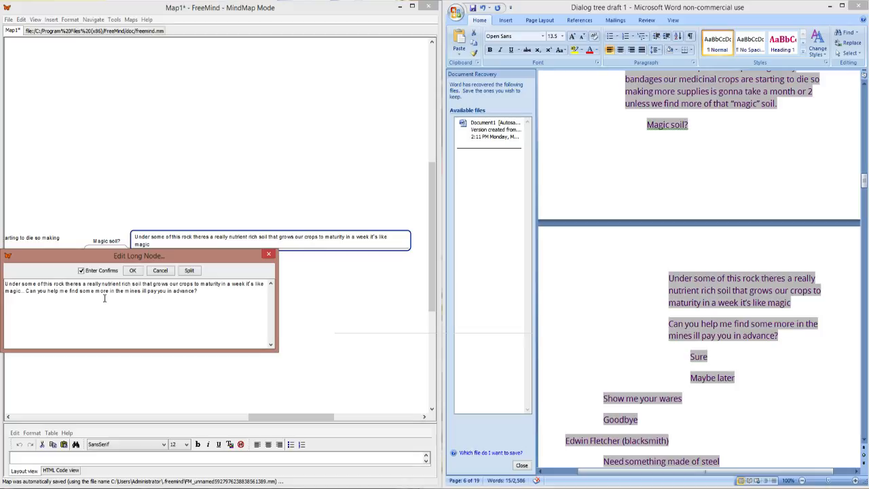
pyautogui.click(134, 271)
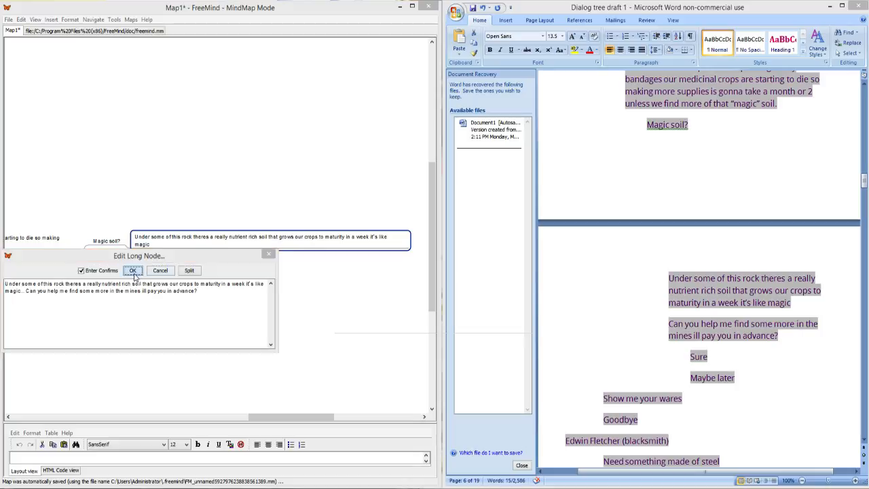
# Step: Add "Yes" and "No" reply nodes after the request to find more soil in the mines
pyautogui.moveTo(309, 422); pyautogui.dragTo(331, 422)
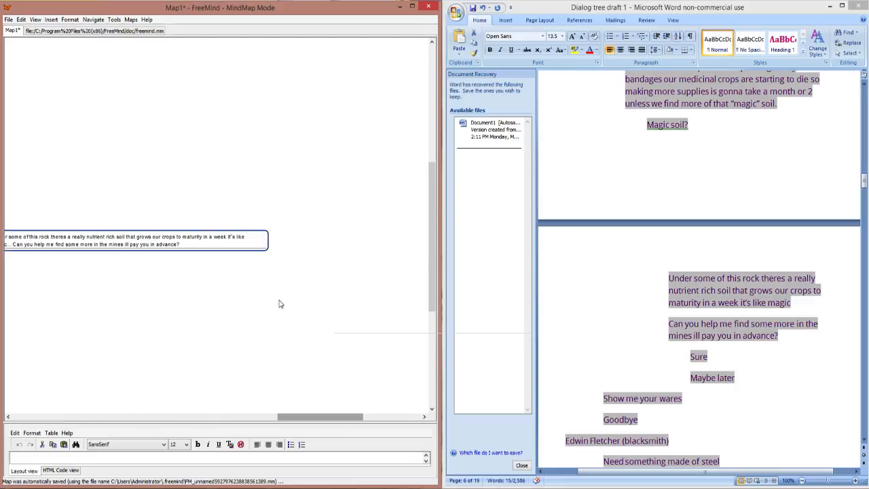
pyautogui.press('Insert')
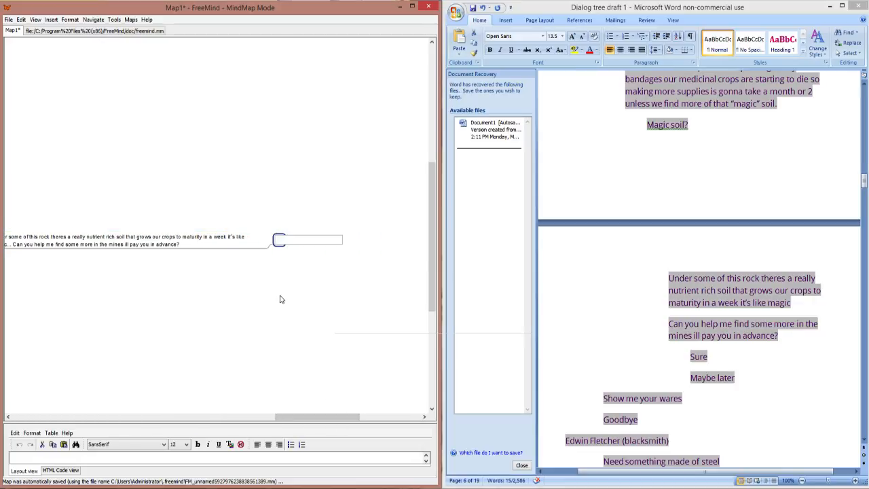
pyautogui.write('Yes')
pyautogui.press('Return')
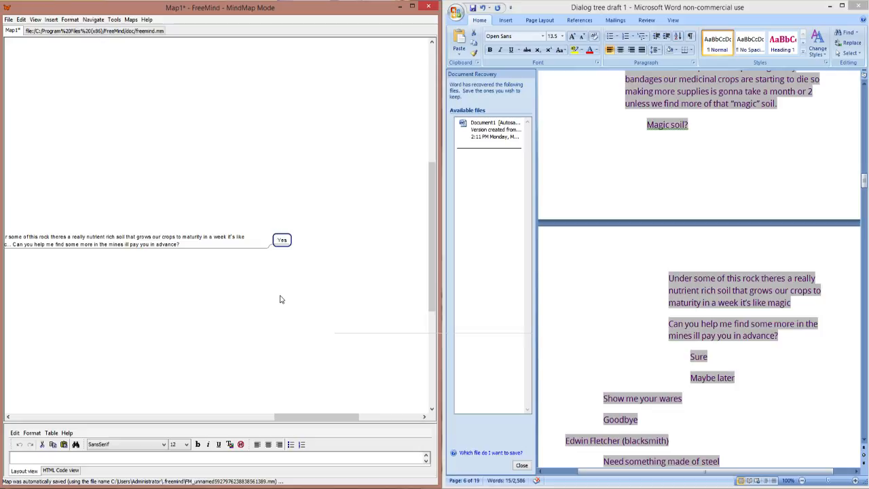
pyautogui.press('Insert')
pyautogui.write('No')
pyautogui.press('Return')
# Step: Fold the "Why is supply low" branch under the pharmacy character's welcome line
pyautogui.moveTo(317, 417); pyautogui.dragTo(167, 429)
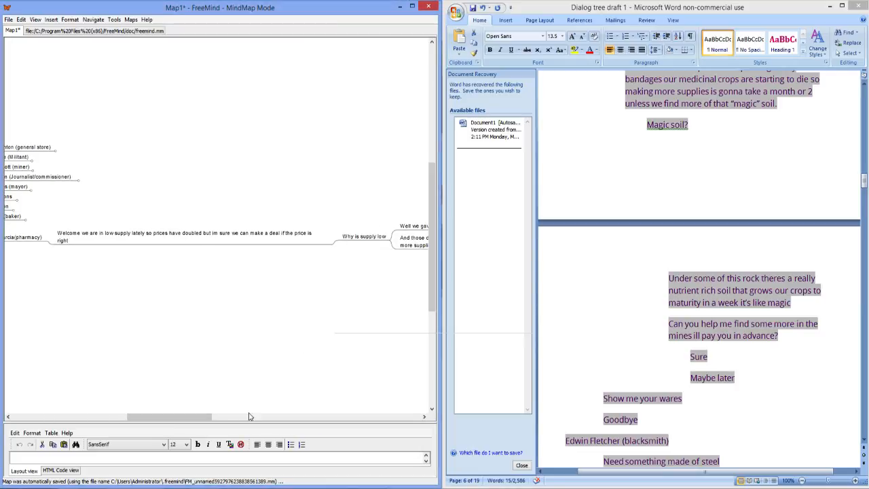
pyautogui.moveTo(194, 416); pyautogui.dragTo(228, 417)
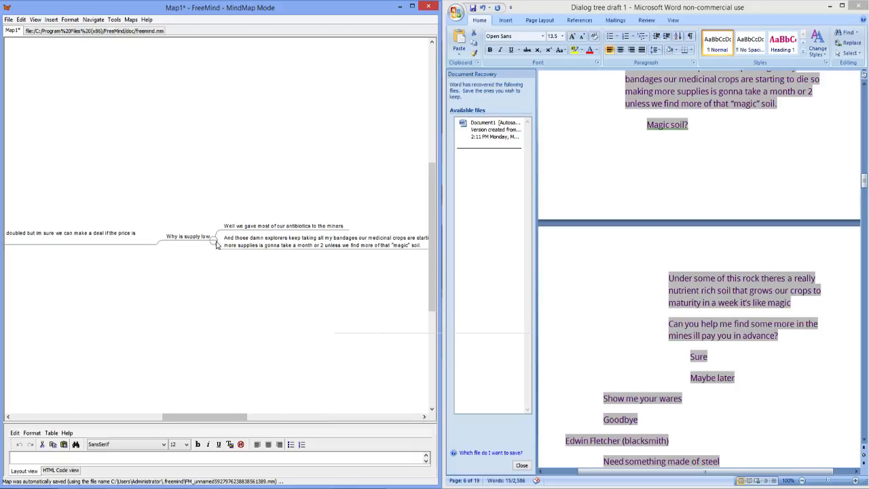
pyautogui.click(211, 243)
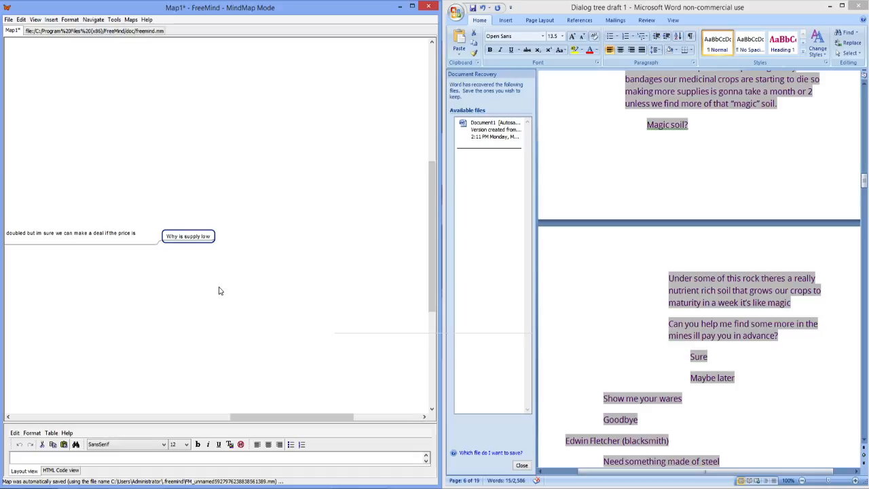
# Step: Add a sibling reply after "Why is supply low" reading "show me your wares", copying the wording from the Word draft and completing its start
pyautogui.press('Return')
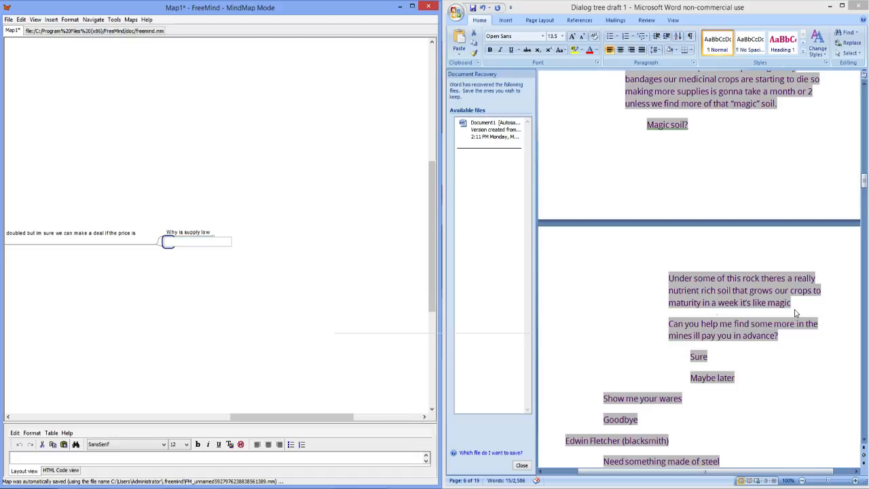
pyautogui.click(682, 399)
pyautogui.moveTo(682, 399); pyautogui.dragTo(603, 399)
pyautogui.hotkey('ctrl', 'c')
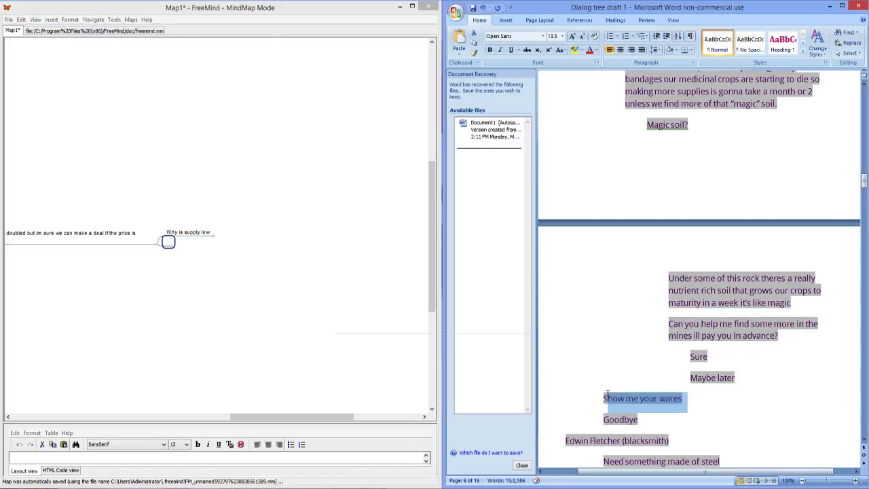
pyautogui.moveTo(694, 406); pyautogui.dragTo(617, 399)
pyautogui.doubleClick(169, 242)
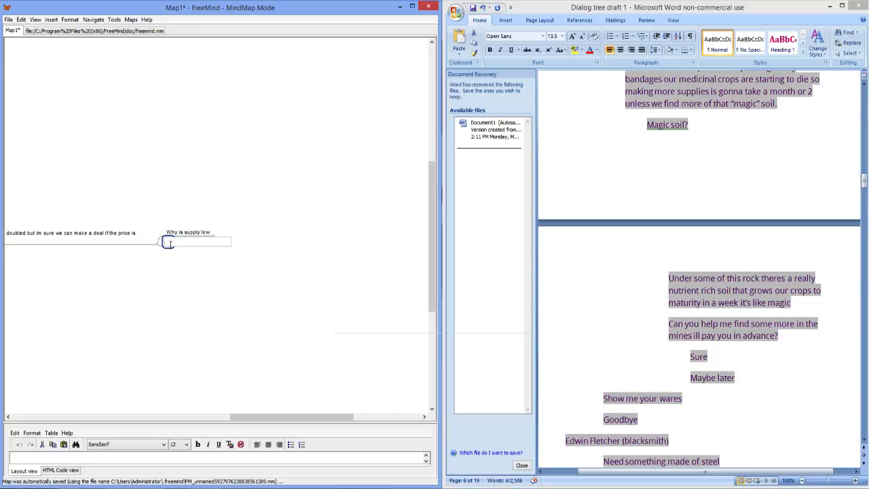
pyautogui.hotkey('ctrl', 'v')
pyautogui.click(223, 268)
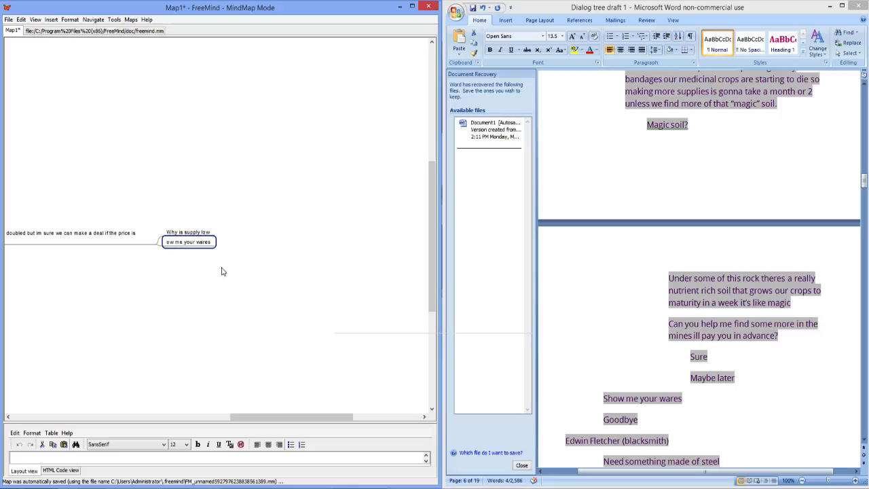
pyautogui.doubleClick(168, 245)
pyautogui.write('sh')
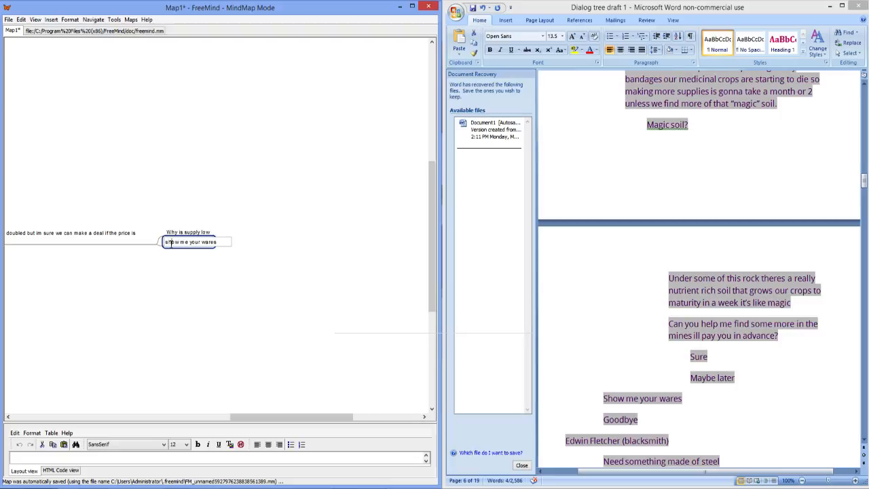
pyautogui.click(233, 253)
# Step: Add a "Goodbye" reply after "show me your wares" and fold the replies under the pharmacy welcome line
pyautogui.press('Return')
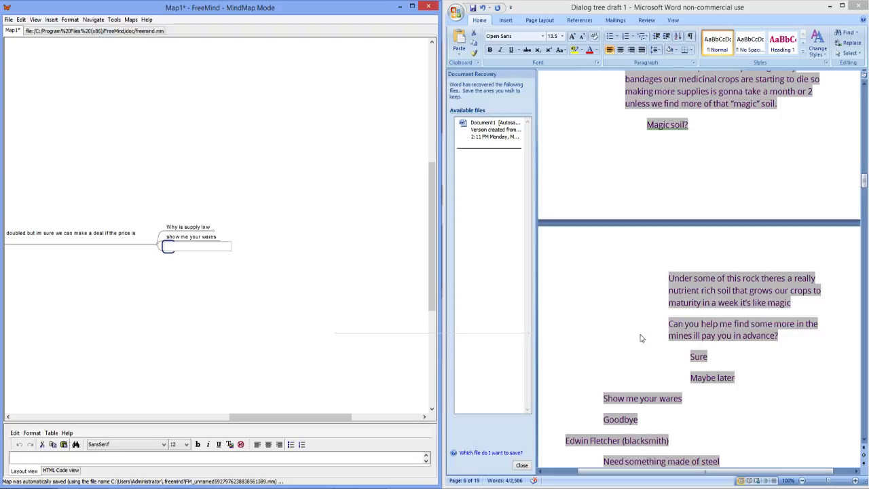
pyautogui.write('Goodbye')
pyautogui.click(333, 237)
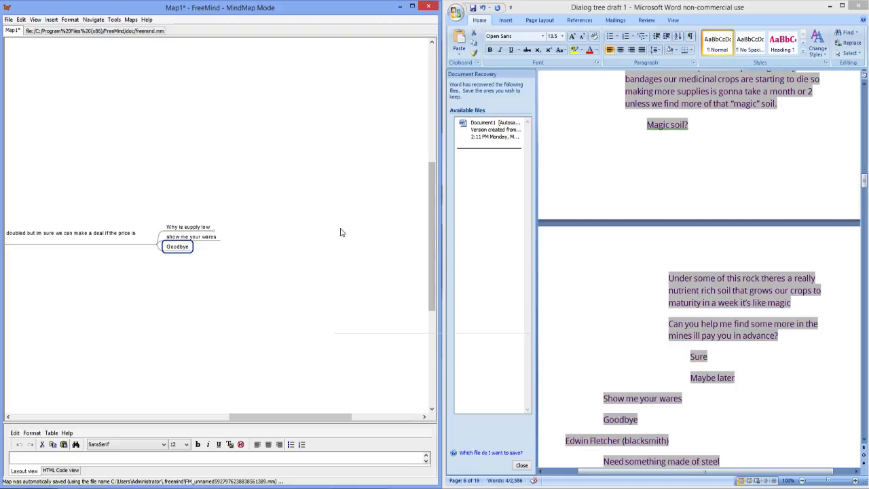
pyautogui.click(155, 245)
# Step: Add a sibling node after the pharmacy welcome line with the condition "[If INV contains Magic soil]"
pyautogui.moveTo(270, 418); pyautogui.dragTo(212, 424)
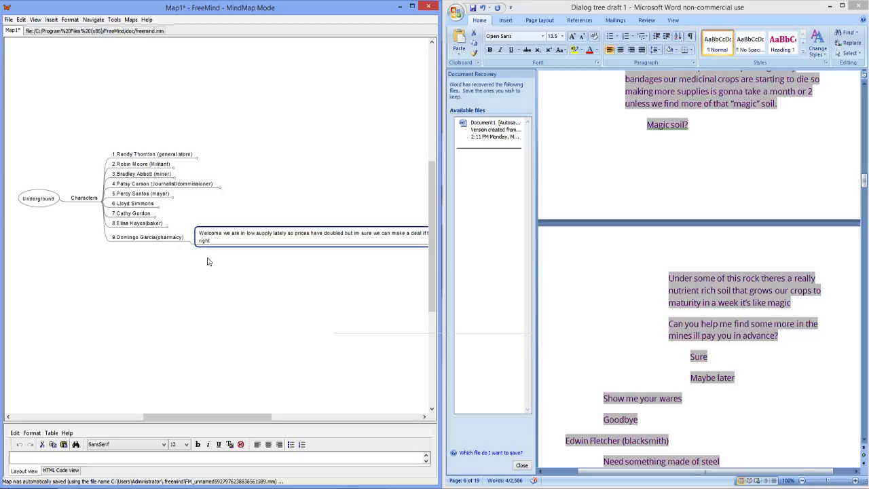
pyautogui.press('Return')
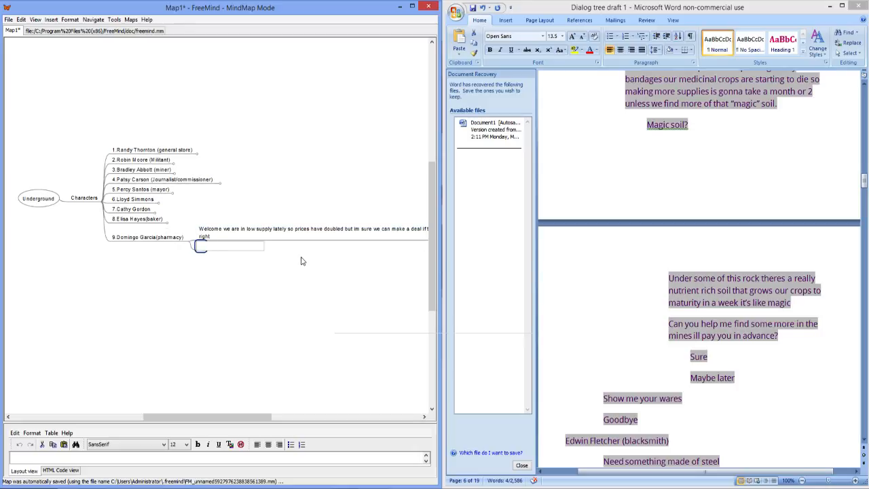
pyautogui.write('[If')
pyautogui.write(' n')
pyautogui.press('BackSpace')
pyautogui.press('BackSpace')
pyautogui.press('BackSpace')
pyautogui.write('NV contains')
pyautogui.write('Magic soil')
pyautogui.press('Delete')
pyautogui.press('BackSpace')
pyautogui.click(160, 239)
pyautogui.click(220, 247)
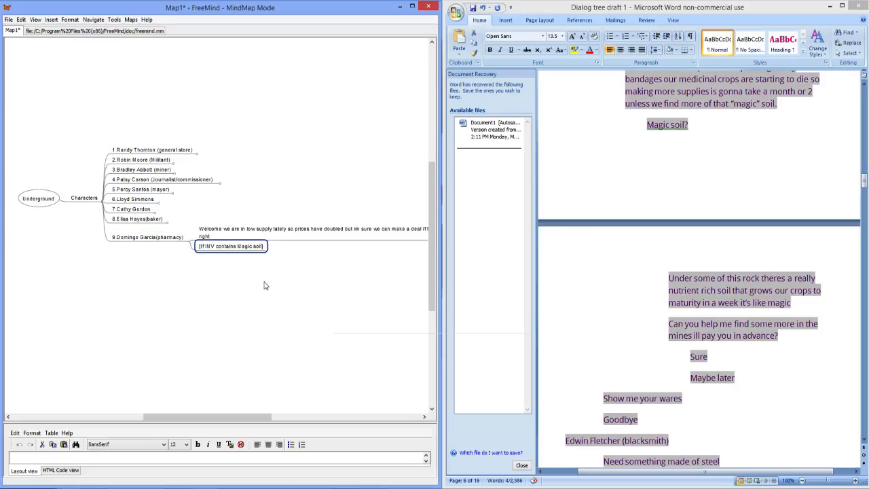
# Step: Add a "$$ ++" child node to the Magic soil condition and fold the pharmacy character's branch
pyautogui.press('Insert')
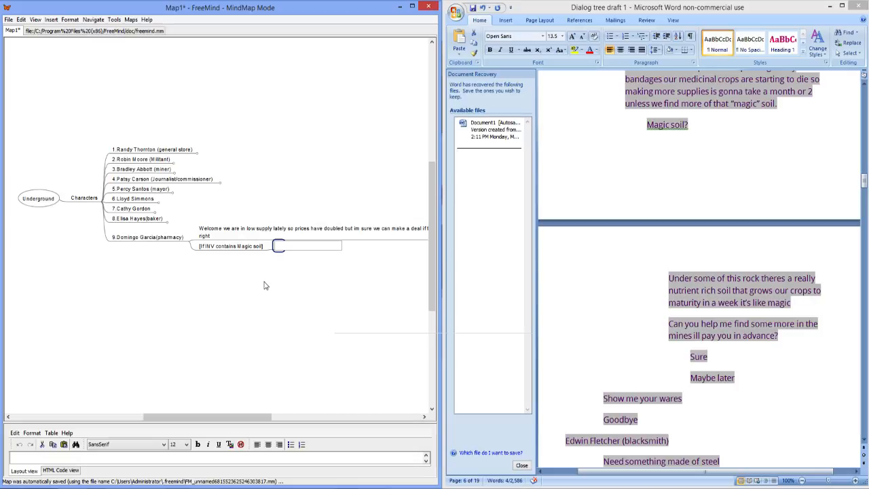
pyautogui.write('$$ ++')
pyautogui.click(247, 246)
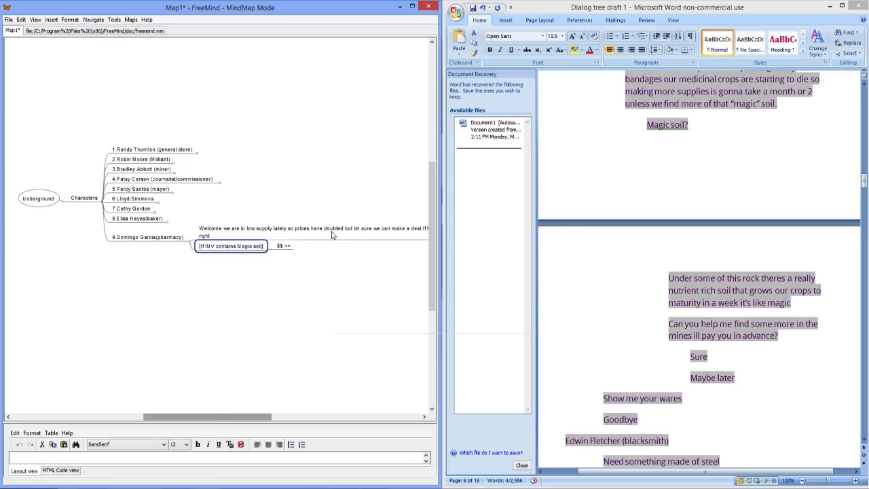
pyautogui.click(189, 242)
pyautogui.click(191, 244)
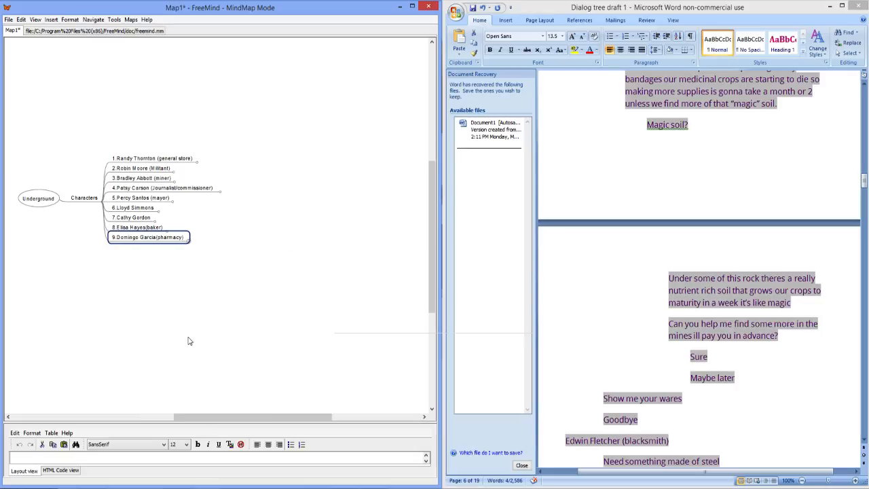
# Step: Add a node for the blacksmith after the pharmacy character, copying the name and role from the Word draft
pyautogui.moveTo(744, 400); pyautogui.dragTo(613, 399)
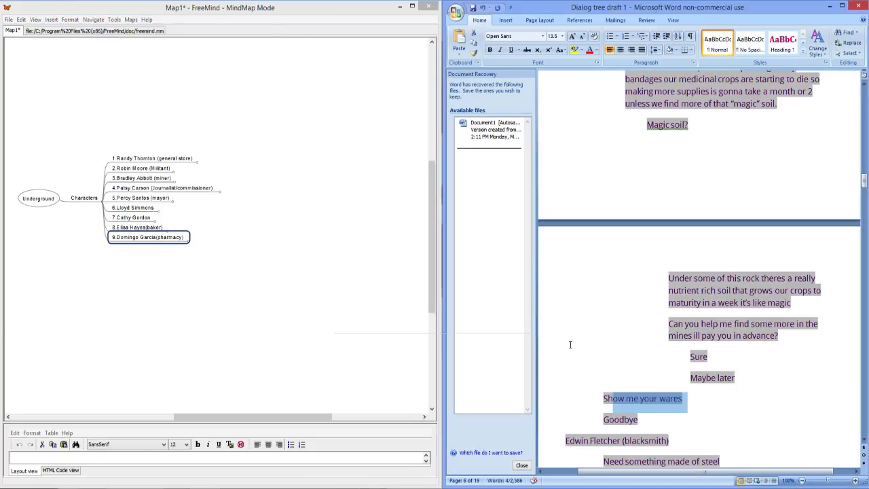
pyautogui.scroll(-2, 611, 299)
pyautogui.scroll(-2, 650, 304)
pyautogui.click(683, 291)
pyautogui.scroll(-2, 676, 310)
pyautogui.moveTo(674, 260); pyautogui.dragTo(572, 267)
pyautogui.hotkey('ctrl', 'c')
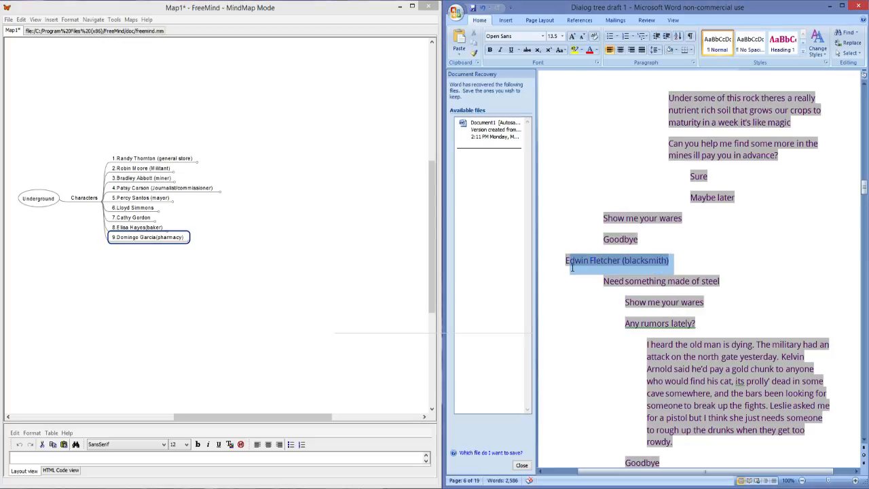
pyautogui.click(187, 241)
pyautogui.press('Return')
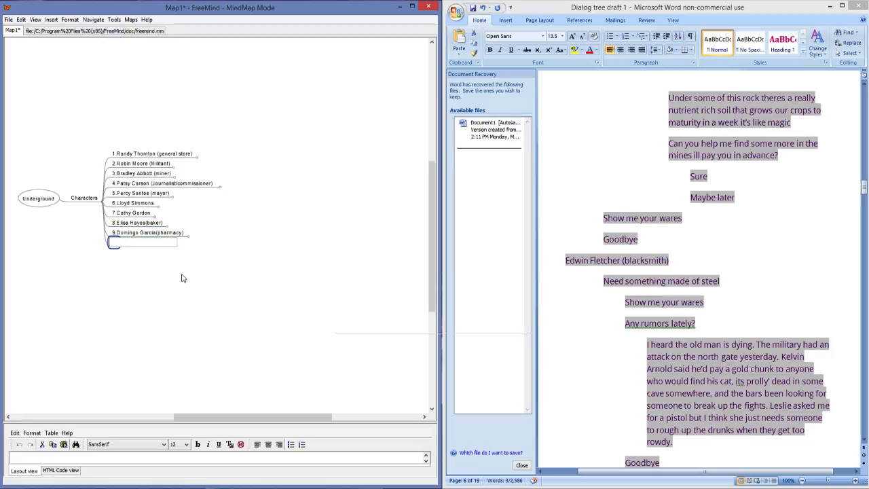
pyautogui.hotkey('ctrl', 'v')
pyautogui.press('Return')
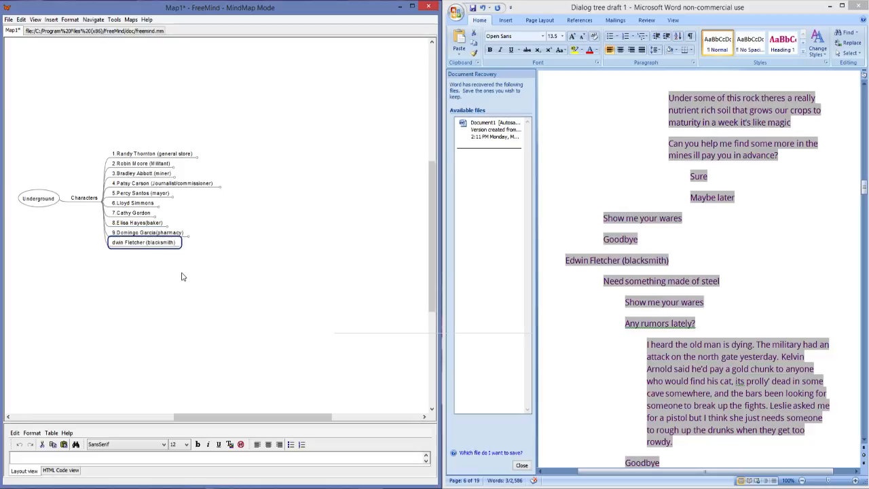
# Step: Insert the missing capital "E" at the start of the blacksmith node's name
pyautogui.doubleClick(117, 246)
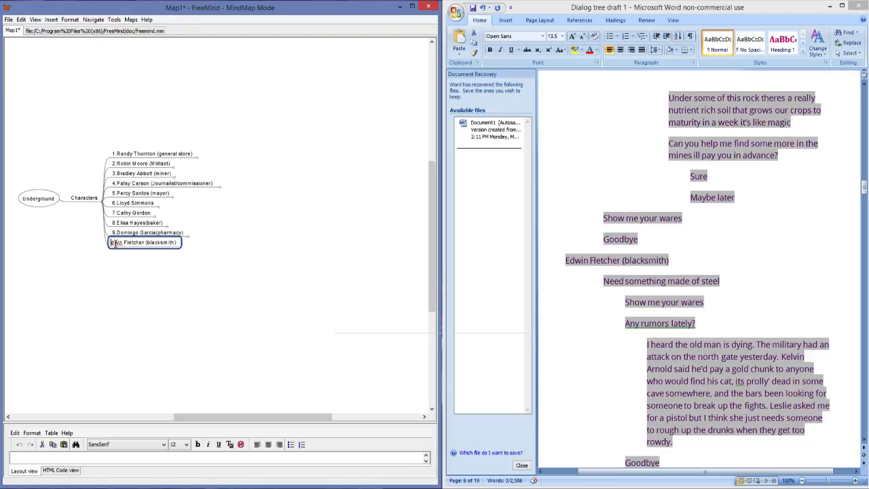
pyautogui.write('Edwi')
pyautogui.click(208, 248)
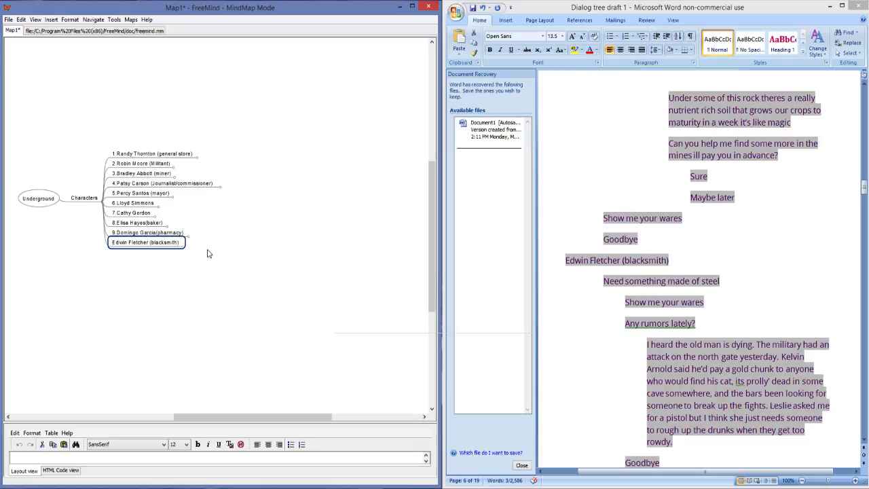
# Step: Add a child node to the blacksmith with the line "Need something made of steel" copied from the Word draft
pyautogui.tripleClick(706, 275)
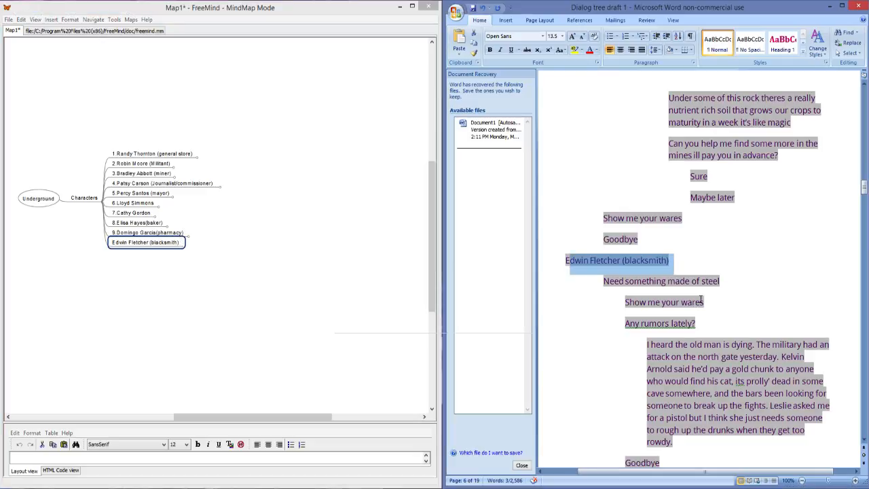
pyautogui.scroll(-1, 713, 285)
pyautogui.moveTo(720, 259); pyautogui.dragTo(611, 257)
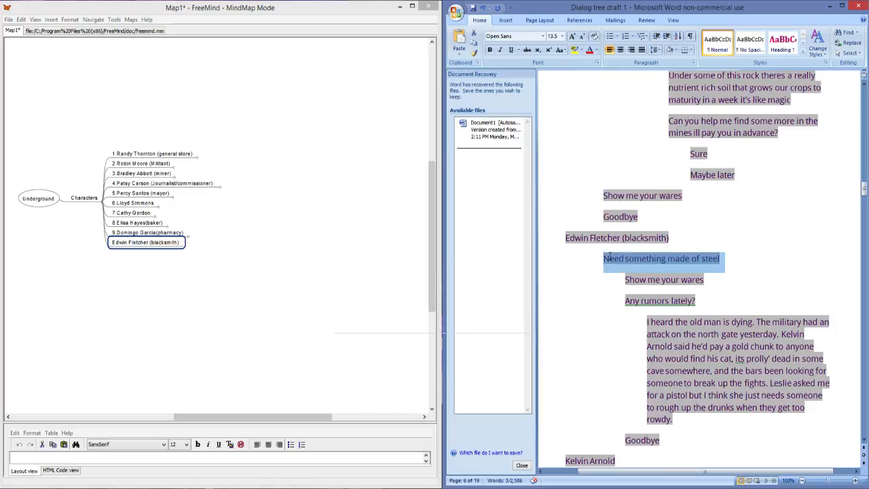
pyautogui.click(171, 247)
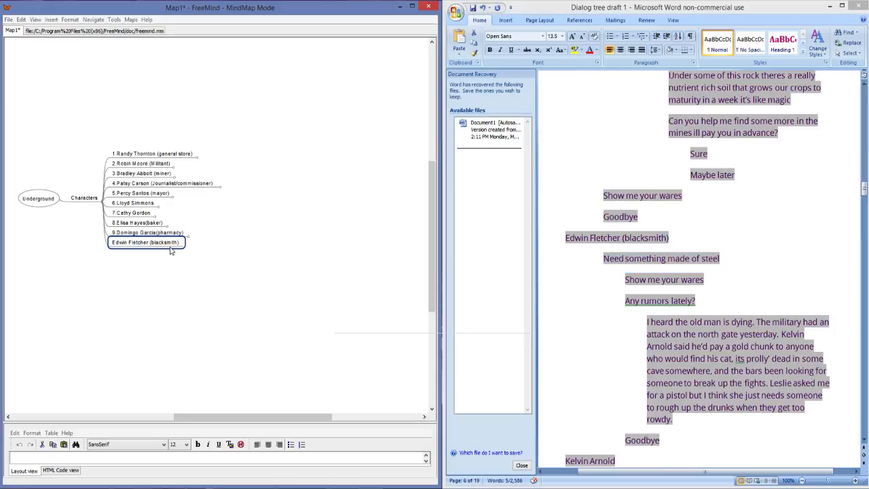
pyautogui.press('Insert')
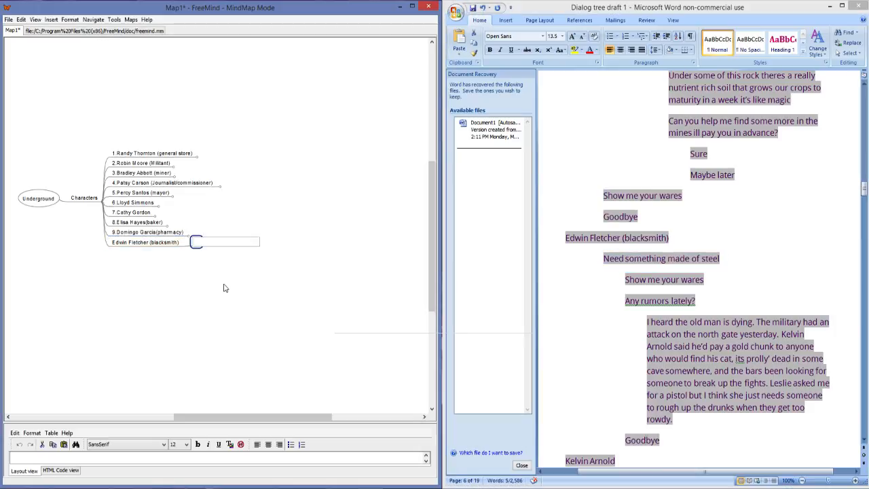
pyautogui.hotkey('ctrl', 'v')
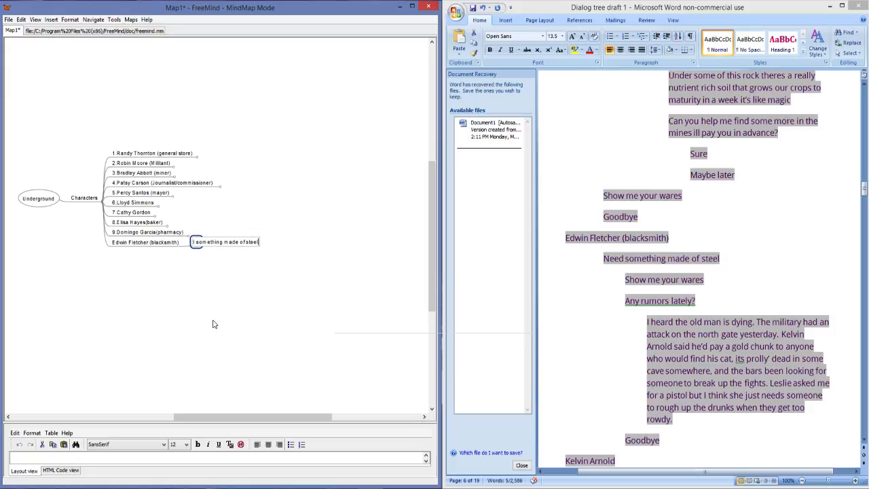
pyautogui.press('Return')
# Step: Add a child node to "Need something made of steel" with the reply "Any rumors lately?" copied from the Word draft
pyautogui.press('Insert')
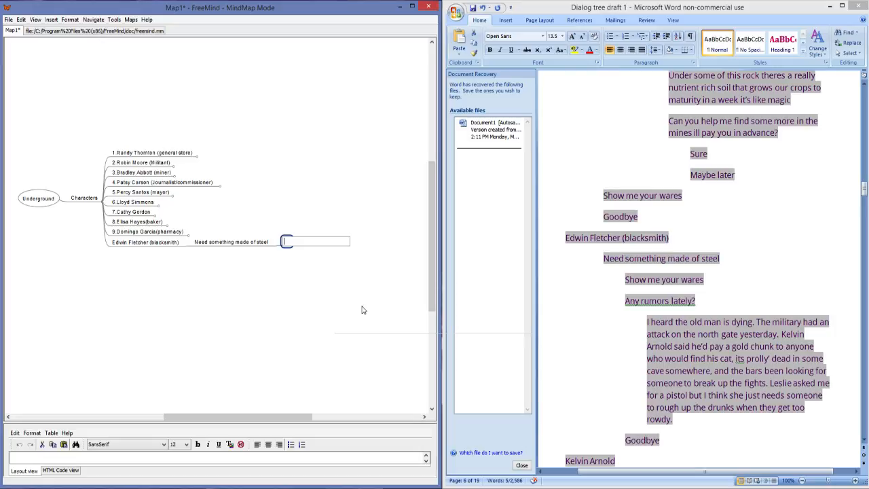
pyautogui.click(694, 300)
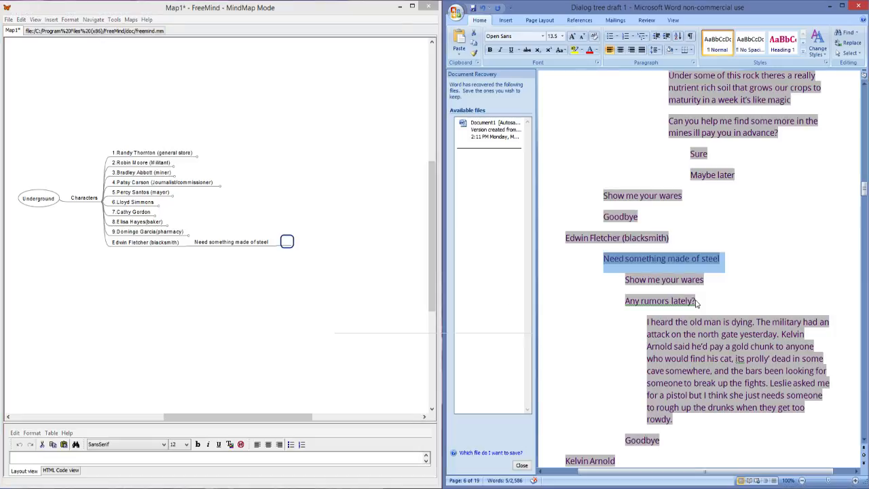
pyautogui.moveTo(694, 301); pyautogui.dragTo(630, 306)
pyautogui.hotkey('ctrl', 'c')
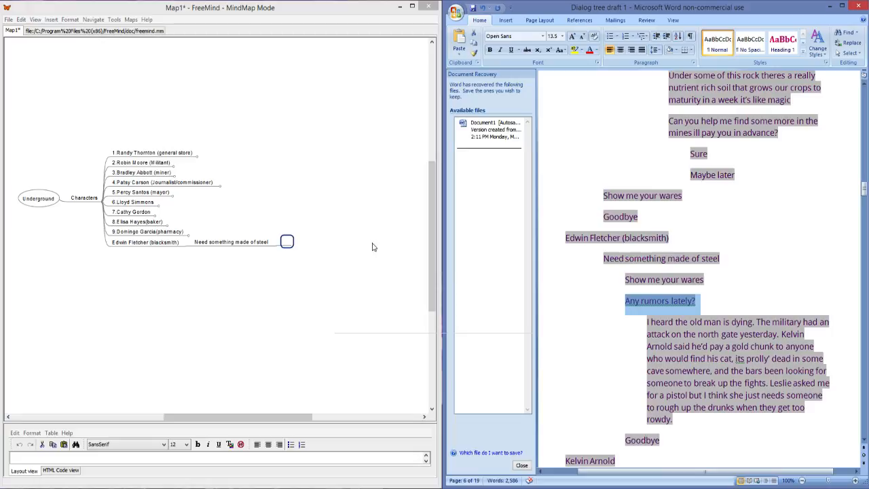
pyautogui.click(286, 242)
pyautogui.hotkey('ctrl', 'v')
pyautogui.press('Return')
pyautogui.press('Return')
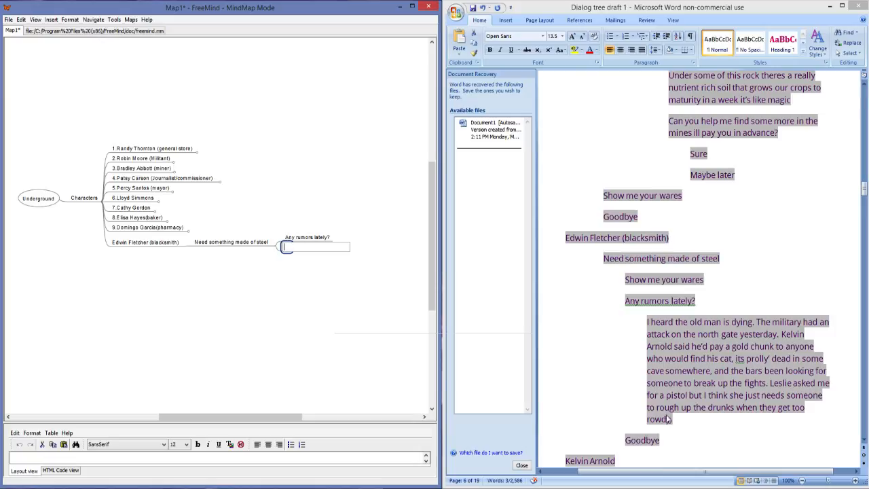
# Step: Add a "Goodbye" reply from the Word draft after "Any rumors lately?", and select the rumors node
pyautogui.moveTo(660, 443); pyautogui.dragTo(623, 438)
pyautogui.hotkey('ctrl', 'c')
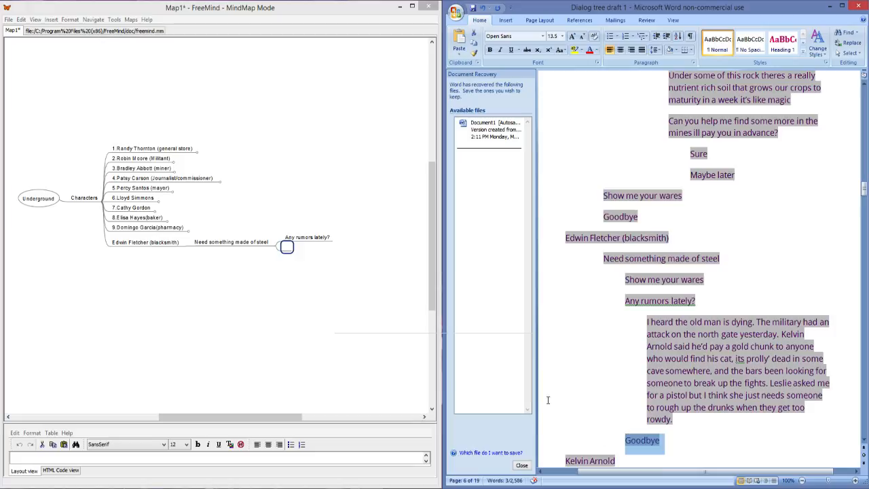
pyautogui.click(288, 248)
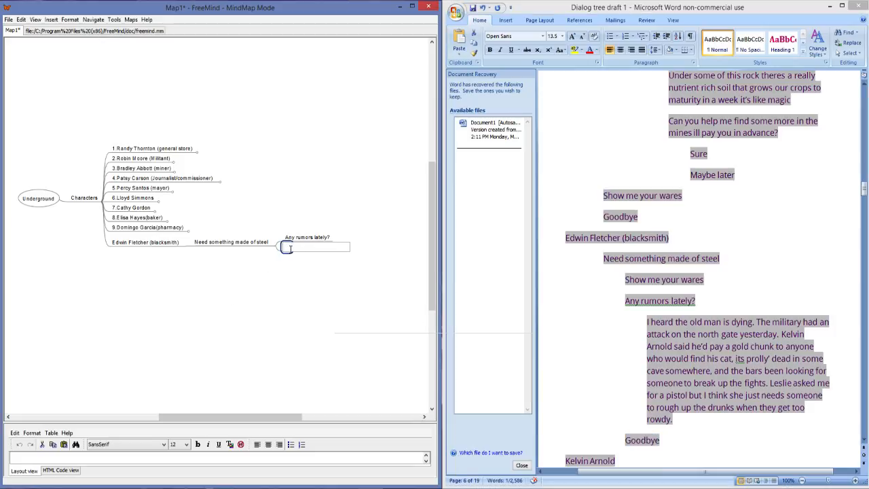
pyautogui.hotkey('ctrl', 'v')
pyautogui.press('Return')
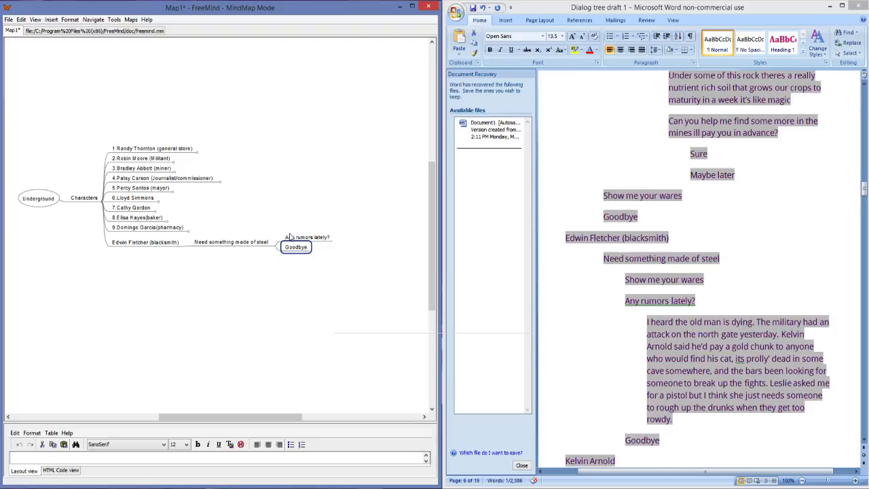
pyautogui.click(294, 240)
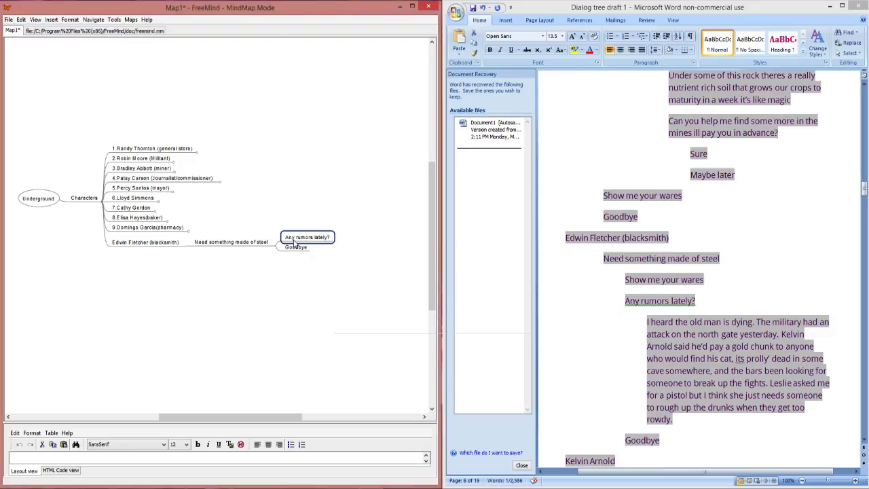
# Step: Add a "Show me your wares" reply copied from the Word draft between "Any rumors lately?" and "Goodbye"
pyautogui.press('Return')
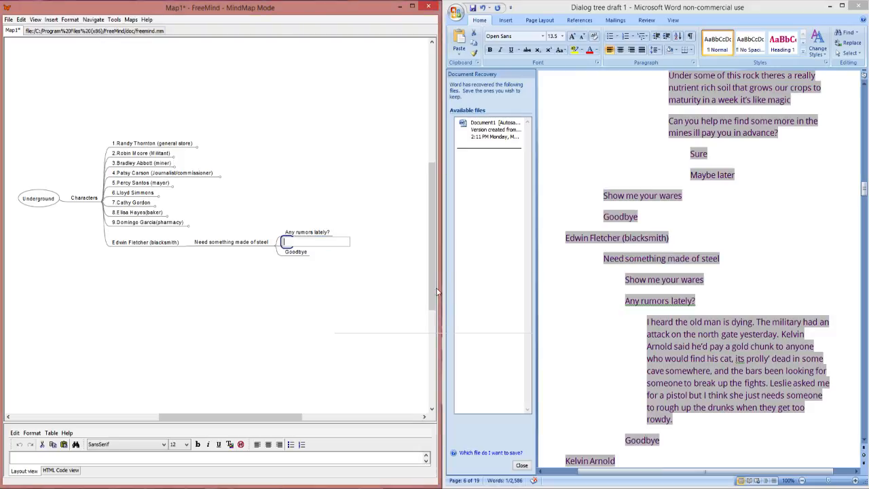
pyautogui.click(702, 281)
pyautogui.moveTo(703, 279); pyautogui.dragTo(625, 281)
pyautogui.hotkey('ctrl', 'c')
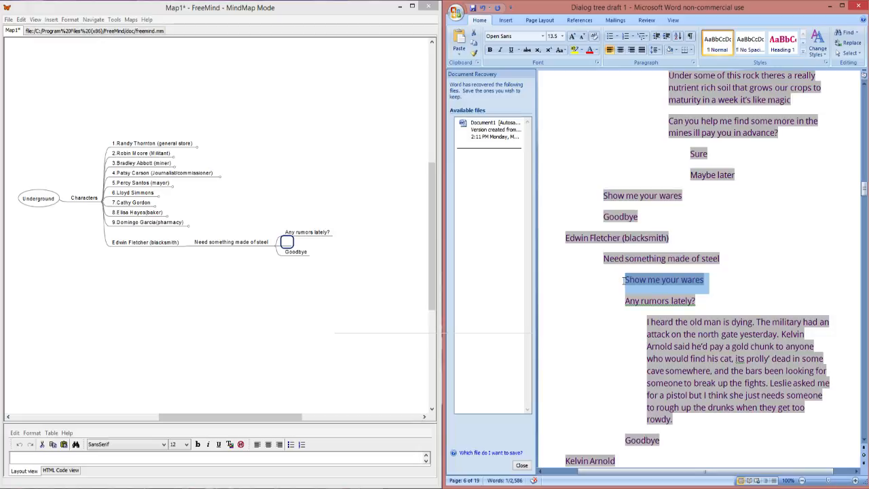
pyautogui.click(286, 242)
pyautogui.hotkey('ctrl', 'v')
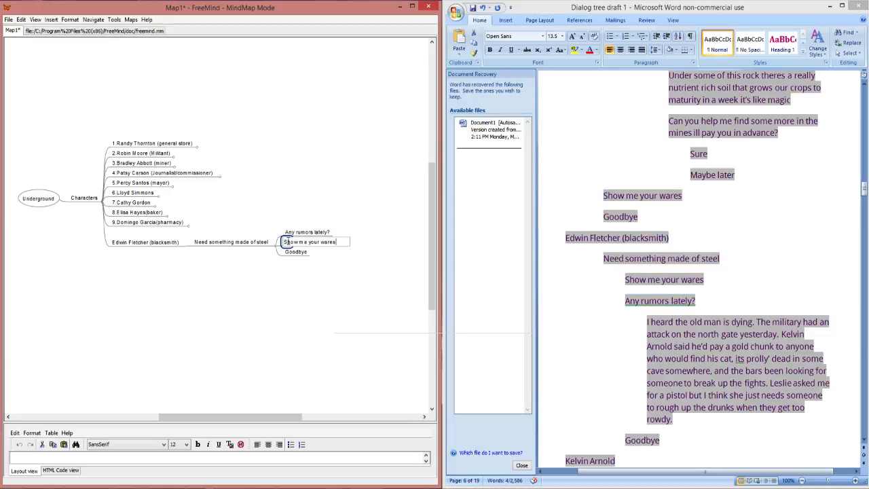
pyautogui.press('Return')
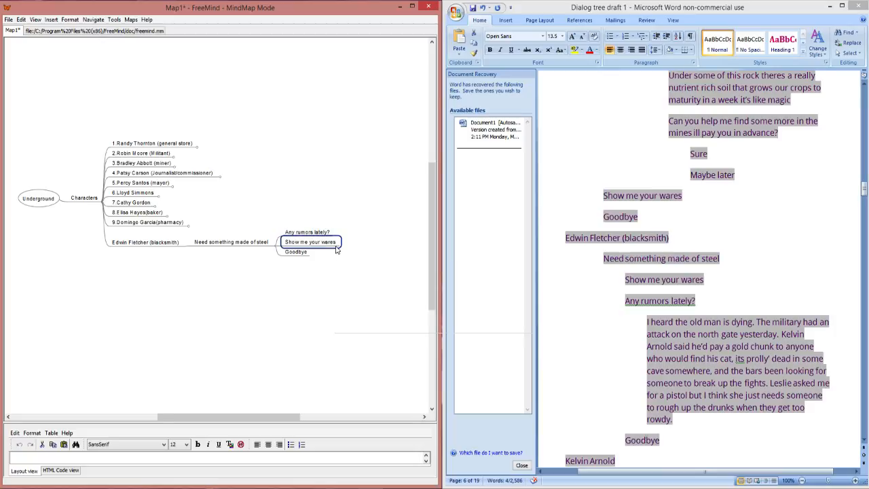
# Step: Copy the blacksmith's full rumor paragraph, starting "I heard the old man is dying", from the Word draft
pyautogui.hotkey('alt', 'Tab')
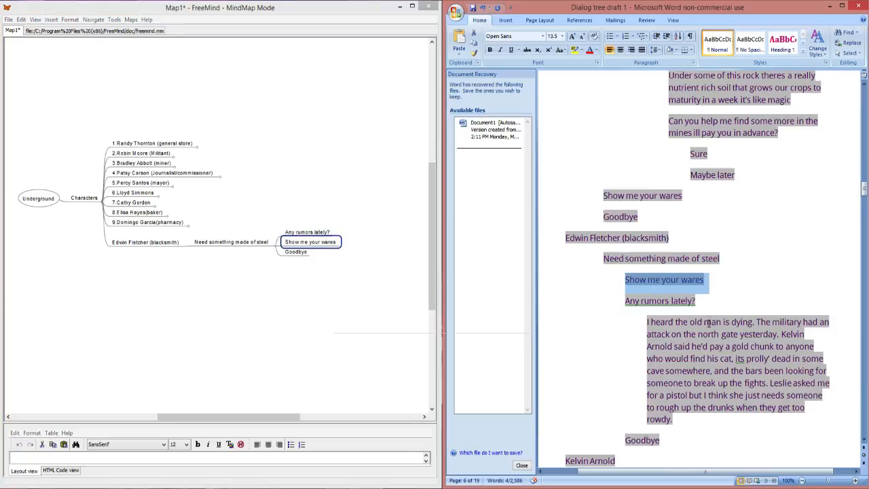
pyautogui.moveTo(674, 419); pyautogui.dragTo(644, 323)
pyautogui.doubleClick(330, 242)
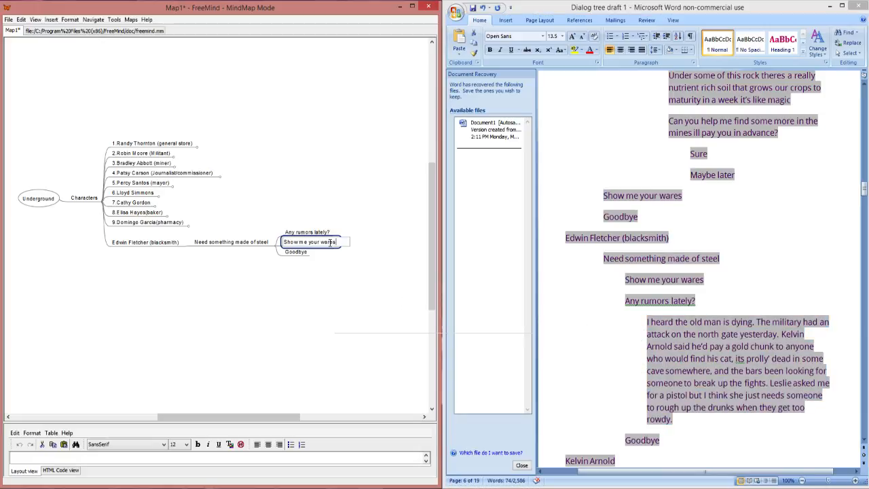
# Step: Move the "Any rumors lately?" reply between "Show me your wares" and "Goodbye" under "Need something made of steel"
pyautogui.moveTo(317, 233)
pyautogui.mouseDown()
pyautogui.moveTo(322, 257)
pyautogui.moveTo(319, 249)
pyautogui.mouseUp()
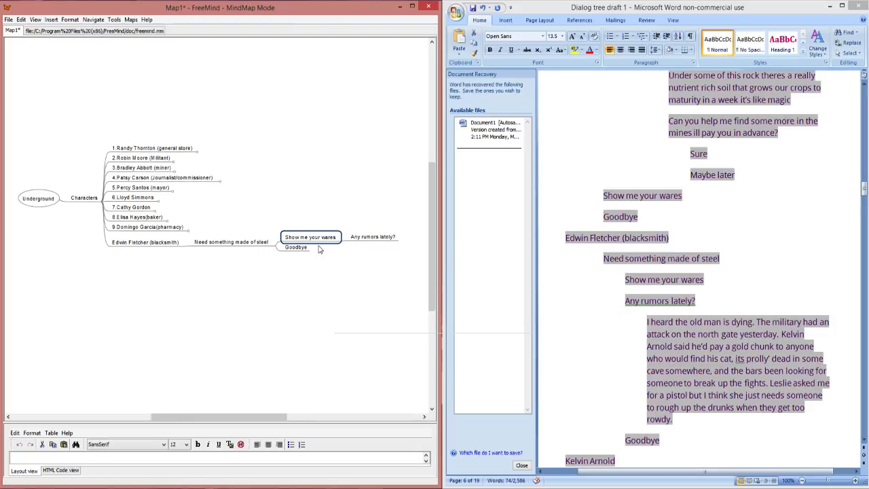
pyautogui.click(367, 239)
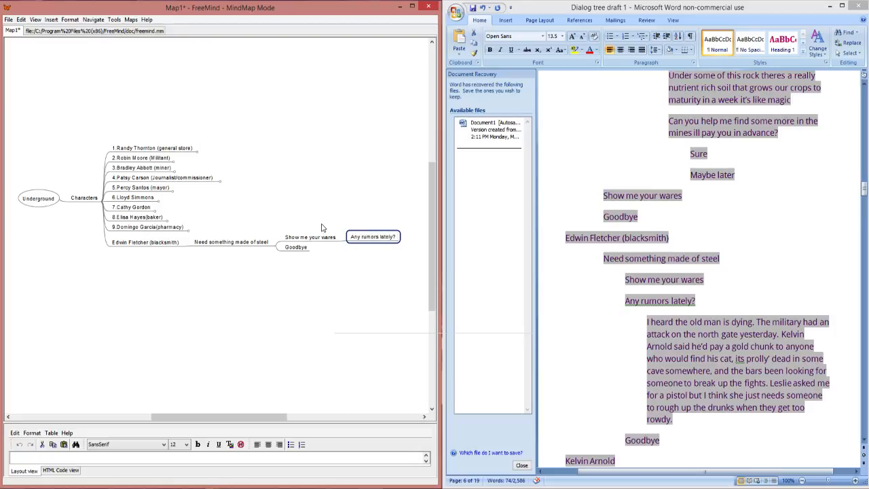
pyautogui.moveTo(376, 245); pyautogui.dragTo(270, 245)
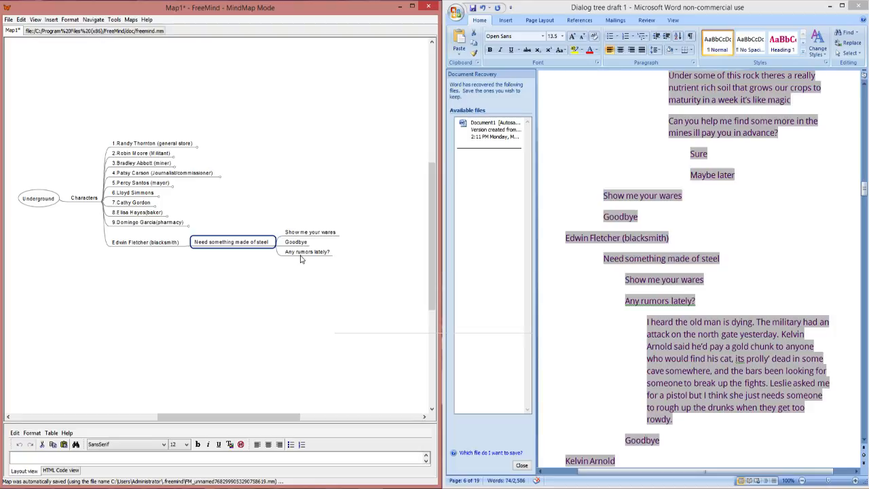
pyautogui.moveTo(301, 257); pyautogui.dragTo(273, 246)
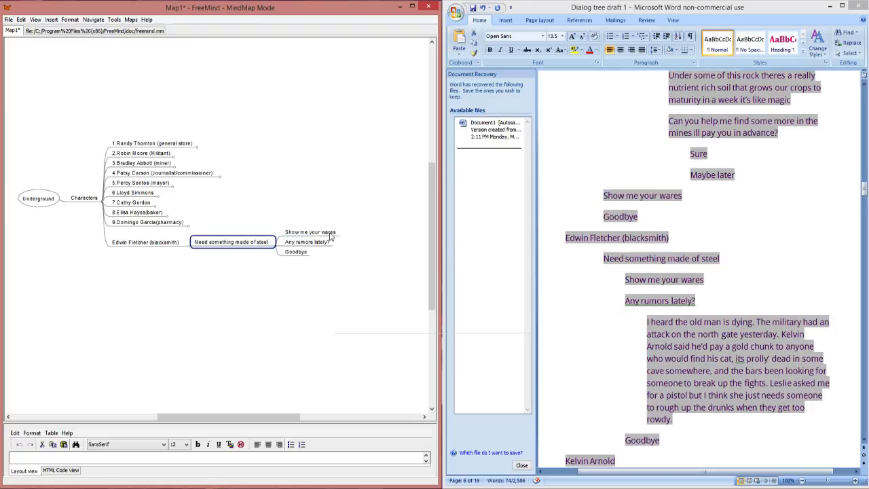
# Step: Paste the copied rumor paragraph into a new child of "Any rumors lately?" and fold the blacksmith branch
pyautogui.click(325, 246)
pyautogui.press('Insert')
pyautogui.hotkey('ctrl', 'v')
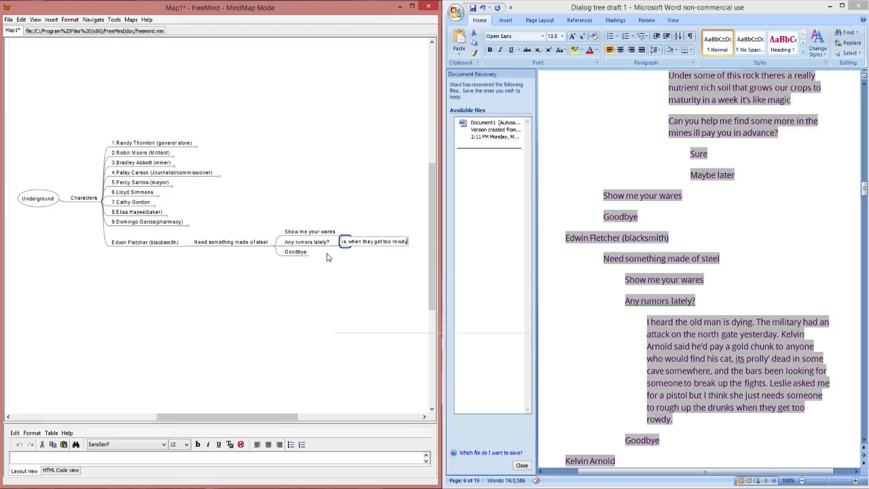
pyautogui.press('Return')
pyautogui.scroll(-2, 368, 299)
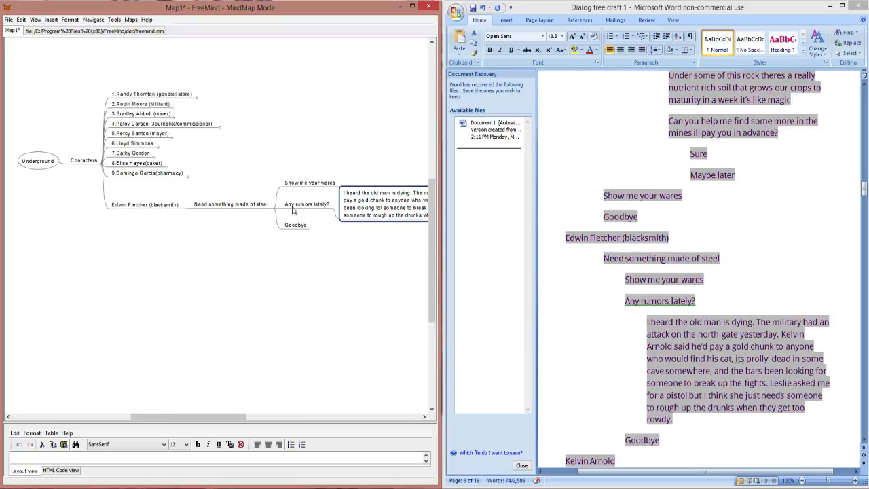
pyautogui.click(186, 209)
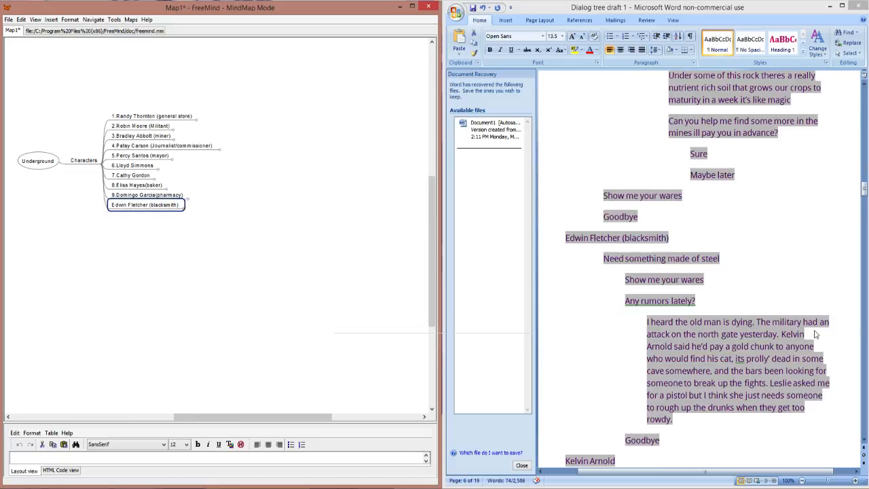
# Step: Add a character node after the blacksmith with the next character's name from the Word draft, followed by "(Cat Guy)"
pyautogui.tripleClick(760, 345)
pyautogui.scroll(-5, 760, 344)
pyautogui.moveTo(613, 280); pyautogui.dragTo(565, 281)
pyautogui.hotkey('ctrl', 'c')
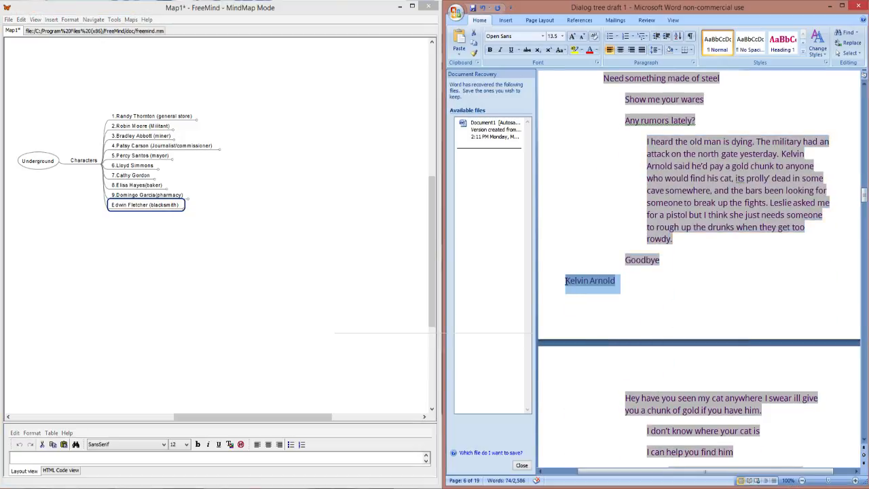
pyautogui.click(157, 236)
pyautogui.press('Return')
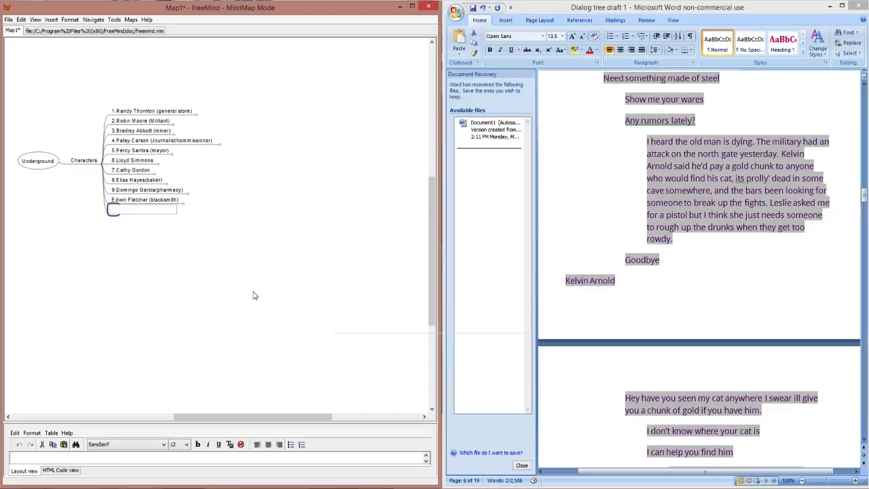
pyautogui.hotkey('ctrl', 'v')
pyautogui.write('(cat Gu')
pyautogui.press('BackSpace')
pyautogui.write('C')
pyautogui.press('Return')
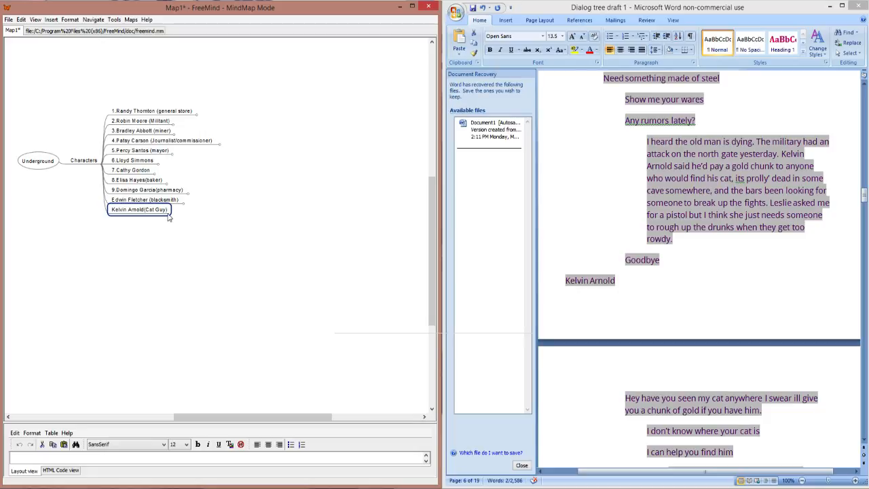
# Step: Give the Cat Guy a child node with his line "Hey have you seen my cat anywhere" through "if you have him." from the Word draft
pyautogui.click(717, 304)
pyautogui.scroll(-2, 717, 303)
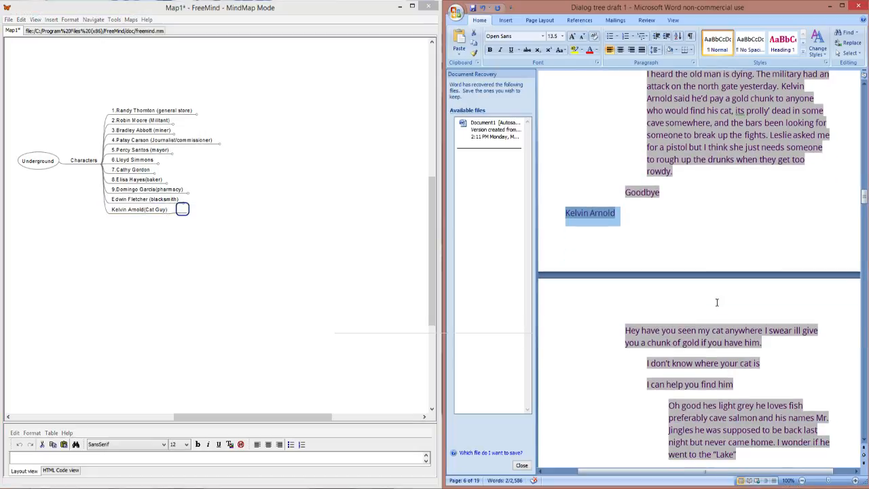
pyautogui.moveTo(762, 343); pyautogui.dragTo(610, 333)
pyautogui.click(184, 212)
pyautogui.doubleClick(183, 211)
pyautogui.hotkey('ctrl', 'v')
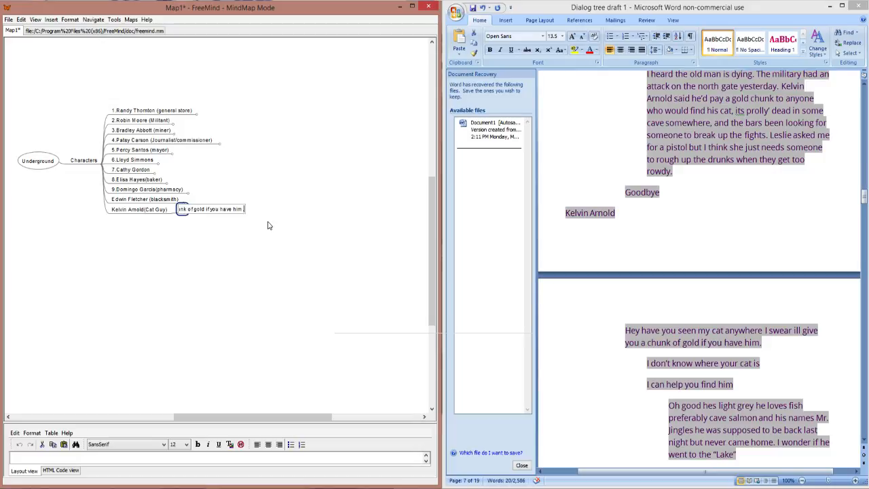
pyautogui.press('Return')
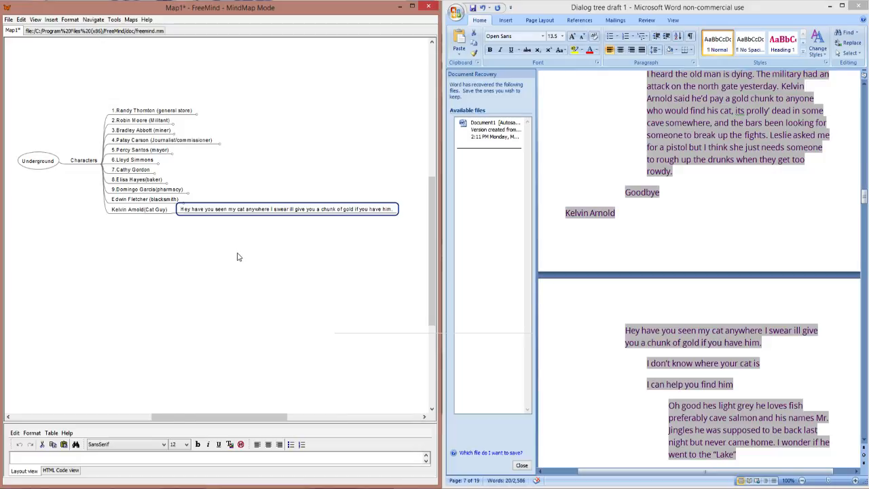
# Step: Add a child node to the Cat Guy's opening line with the reply "I don't know where your cat is" from the Word draft
pyautogui.click(639, 384)
pyautogui.scroll(-3, 639, 384)
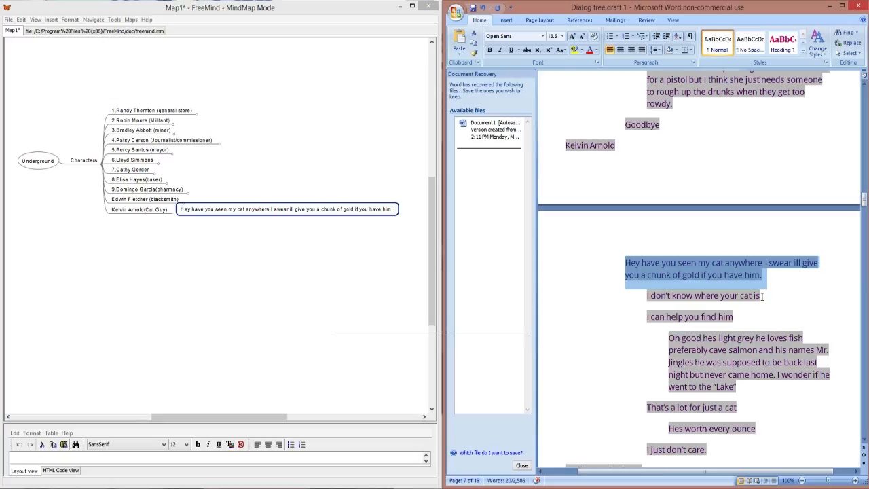
pyautogui.moveTo(763, 296); pyautogui.dragTo(647, 296)
pyautogui.hotkey('ctrl', 'c')
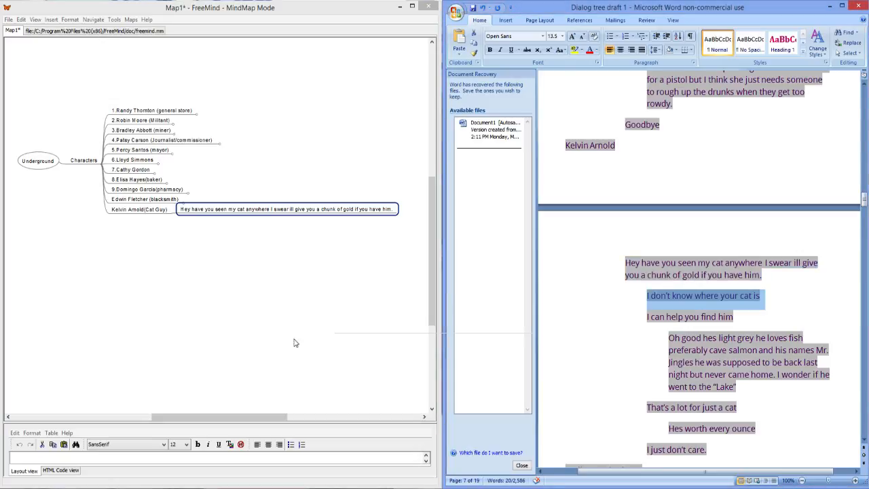
pyautogui.doubleClick(381, 210)
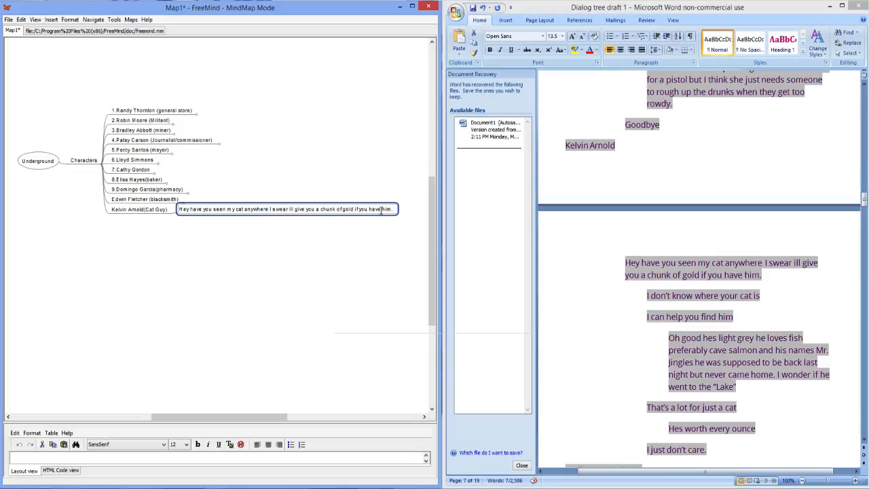
pyautogui.press('Return')
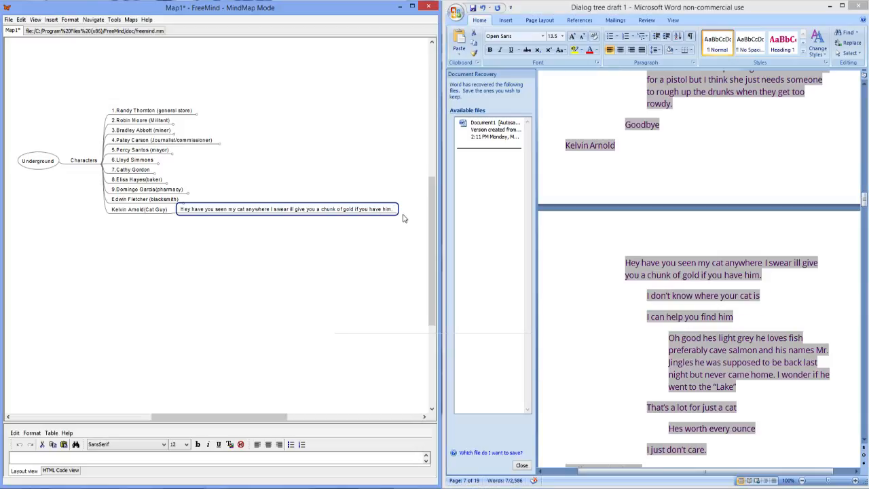
pyautogui.press('Insert')
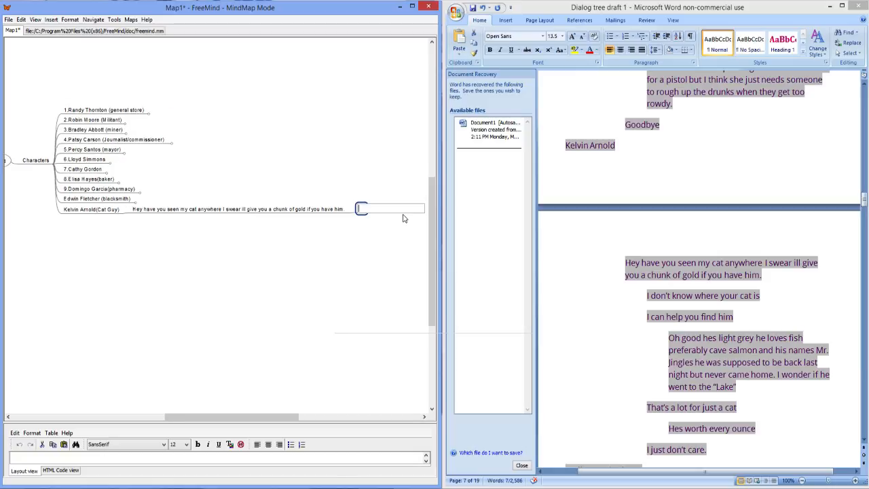
pyautogui.hotkey('ctrl', 'v')
pyautogui.press('Return')
# Step: Add the reply "I can help you find him" from the Word draft after "I don't know where your cat is"
pyautogui.moveTo(207, 417); pyautogui.dragTo(240, 417)
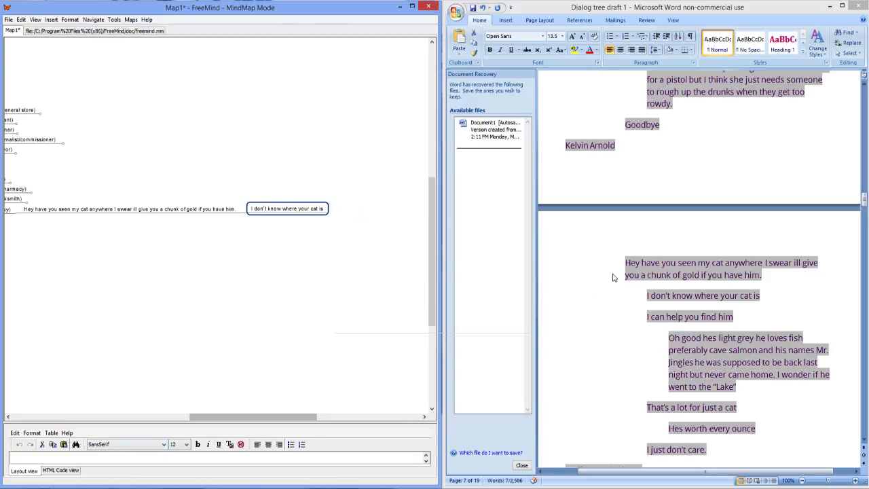
pyautogui.click(671, 326)
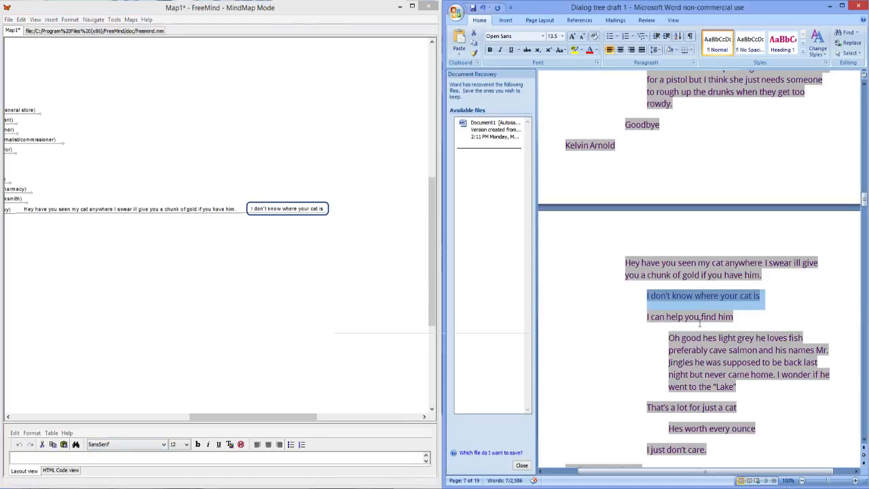
pyautogui.moveTo(733, 316); pyautogui.dragTo(649, 315)
pyautogui.hotkey('ctrl', 'c')
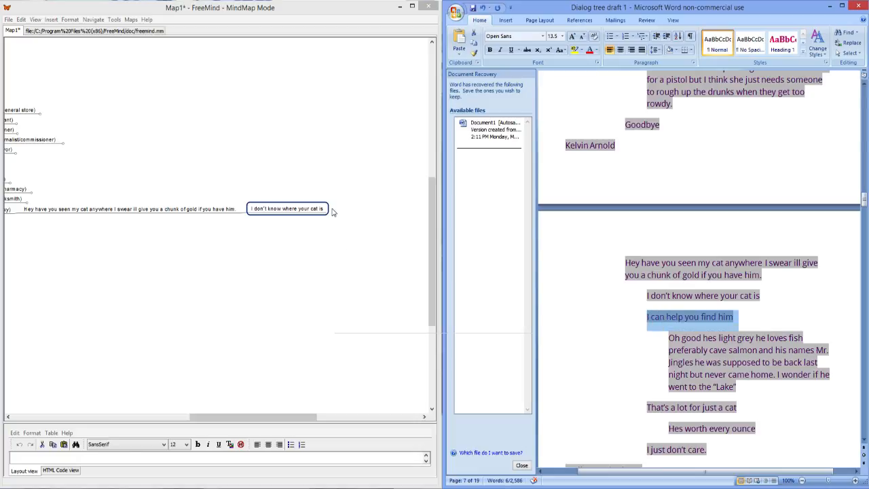
pyautogui.click(314, 221)
pyautogui.press('Return')
pyautogui.hotkey('ctrl', 'v')
pyautogui.press('Return')
# Step: Add a child node to "I can help you find him" with the "Oh good hes light grey" paragraph copied from the Word draft
pyautogui.click(740, 388)
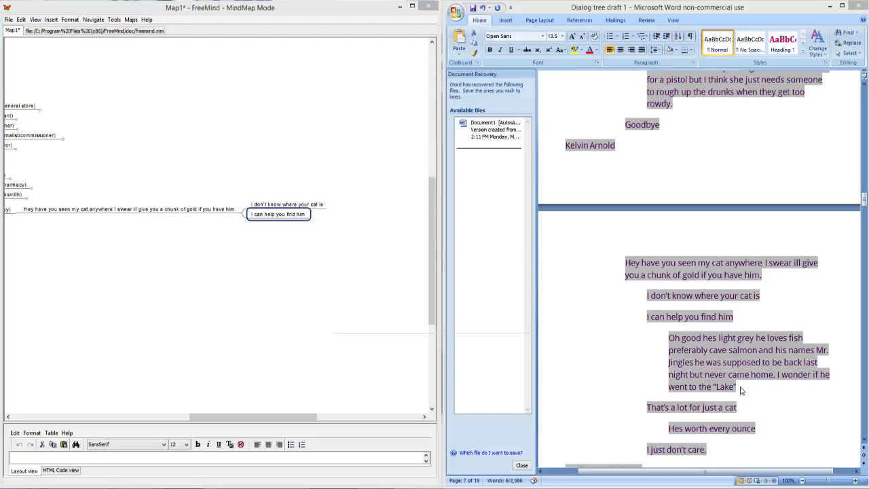
pyautogui.moveTo(736, 387); pyautogui.dragTo(674, 342)
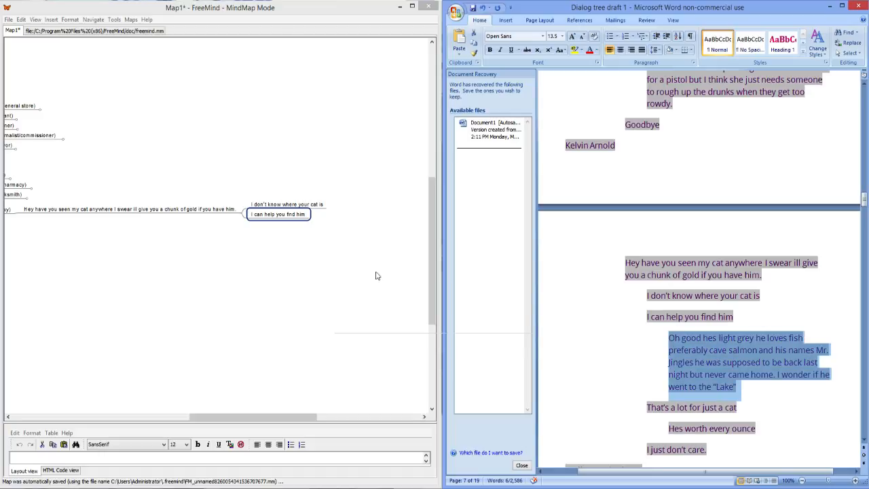
pyautogui.click(363, 216)
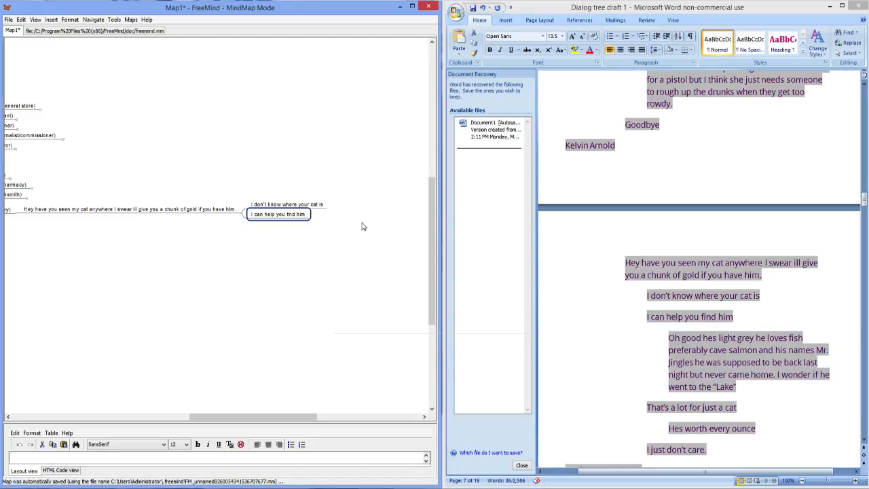
pyautogui.press('Insert')
pyautogui.hotkey('ctrl', 'v')
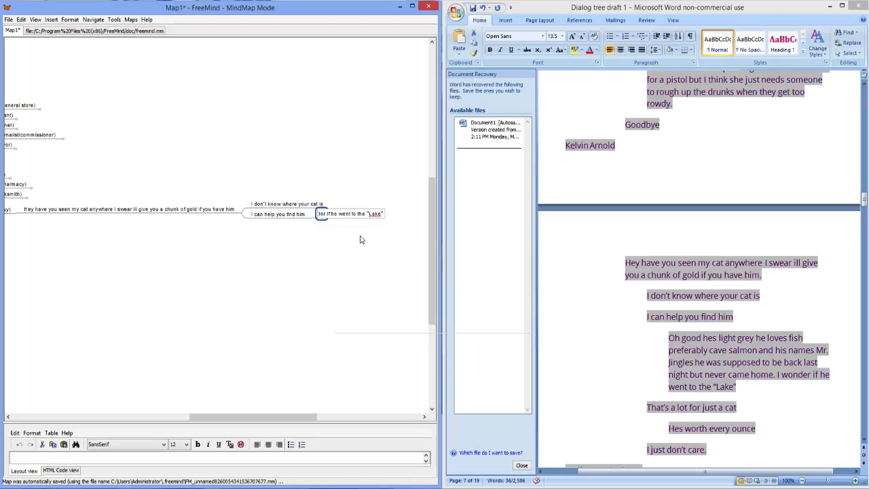
pyautogui.press('Return')
# Step: Add a reply after "I can help you find him" with the text "hat's a lot for just a cat" copied from the Word draft
pyautogui.moveTo(208, 420); pyautogui.dragTo(263, 419)
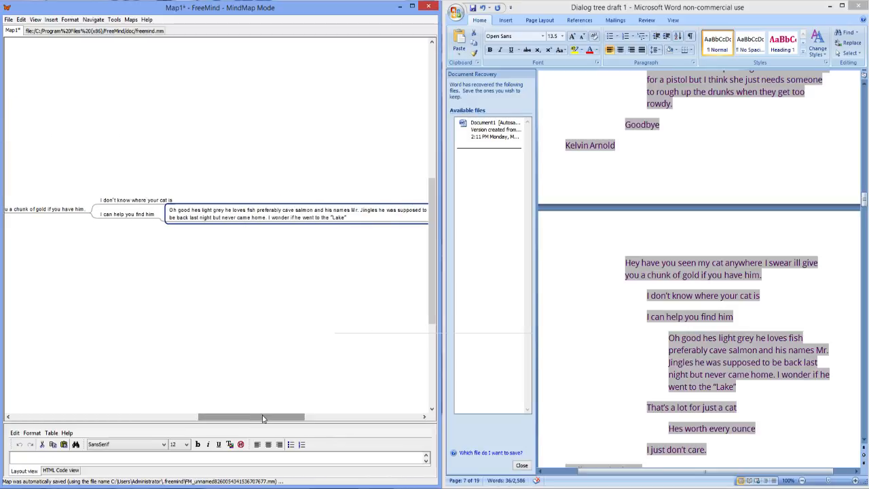
pyautogui.moveTo(745, 415); pyautogui.dragTo(668, 405)
pyautogui.click(737, 408)
pyautogui.moveTo(738, 408); pyautogui.dragTo(648, 410)
pyautogui.hotkey('ctrl', 'c')
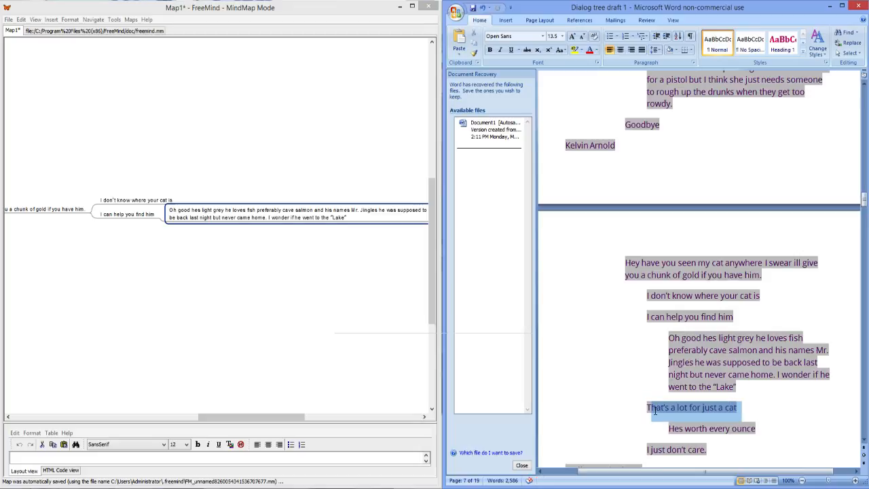
pyautogui.click(131, 219)
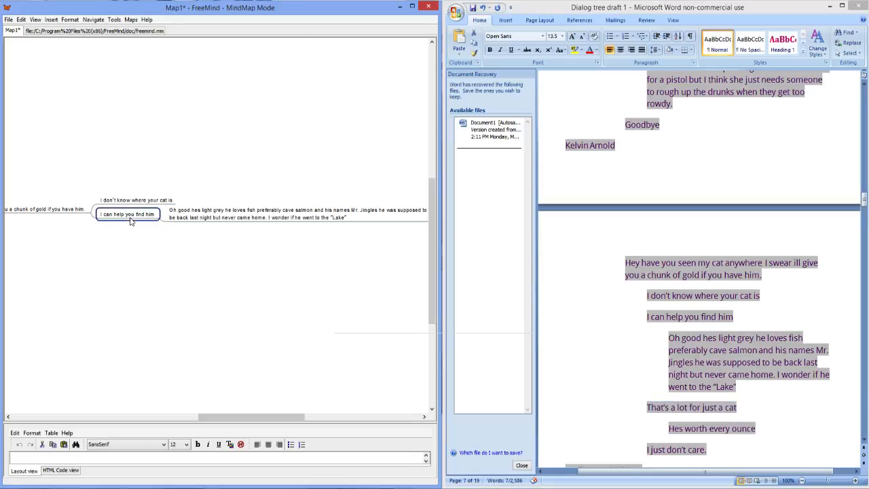
pyautogui.press('Return')
pyautogui.hotkey('ctrl', 'v')
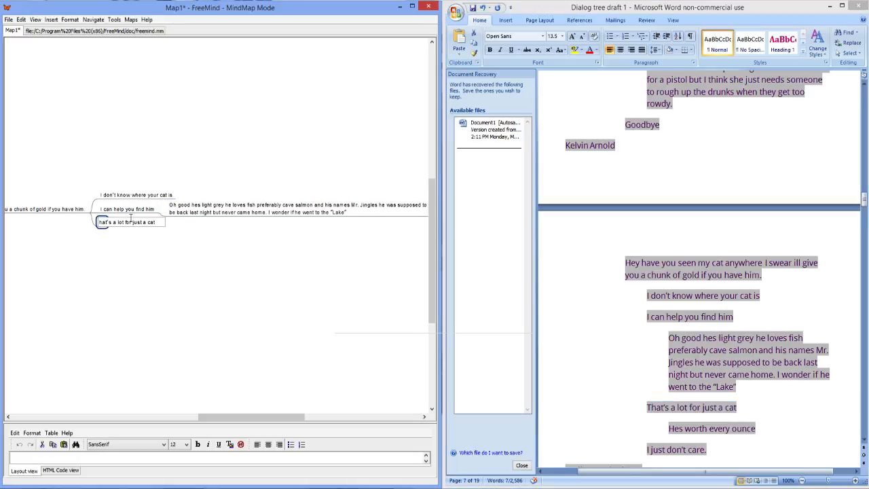
pyautogui.press('Return')
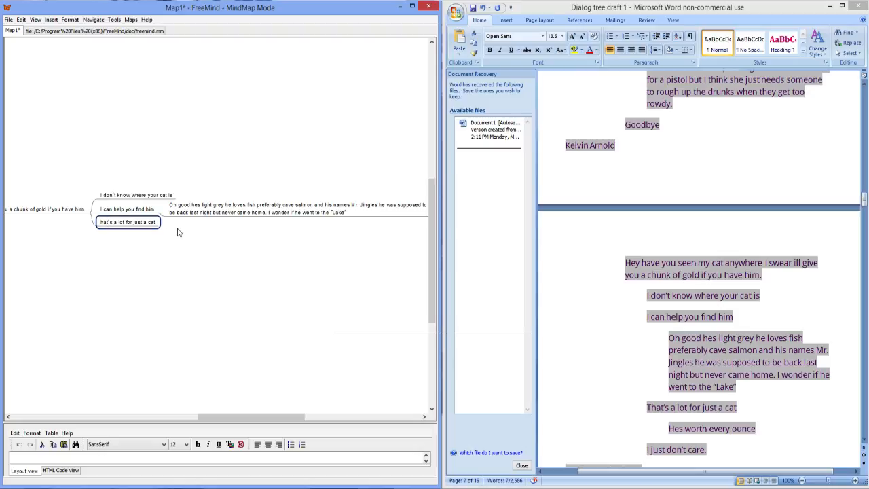
# Step: Correct the last reply's text to "that's a lot for just a cat" by adding the missing first letter
pyautogui.doubleClick(99, 223)
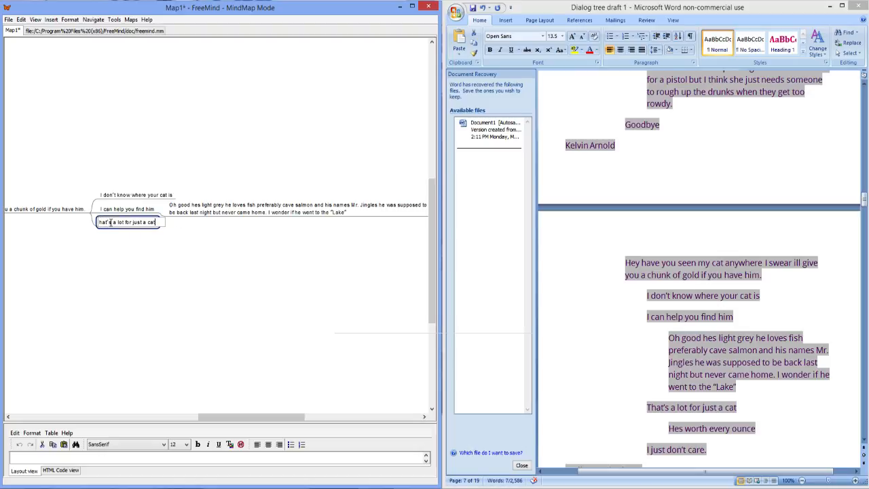
pyautogui.press('End')
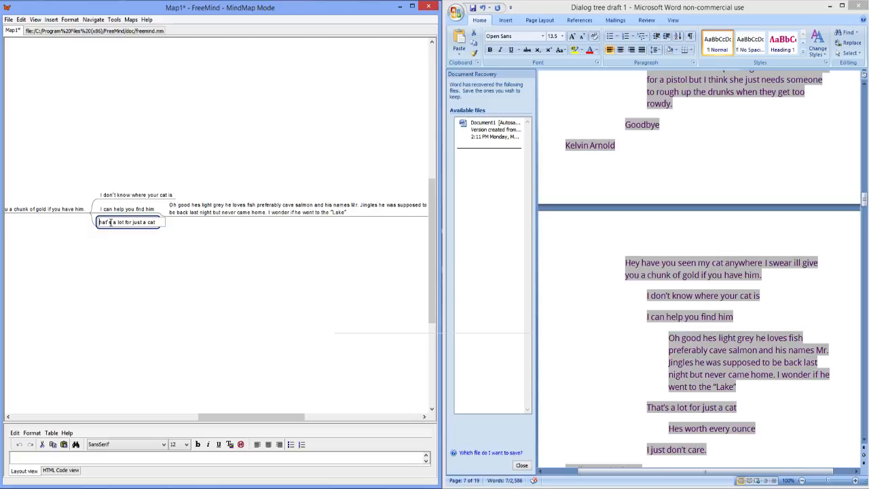
pyautogui.write('t')
pyautogui.press('Return')
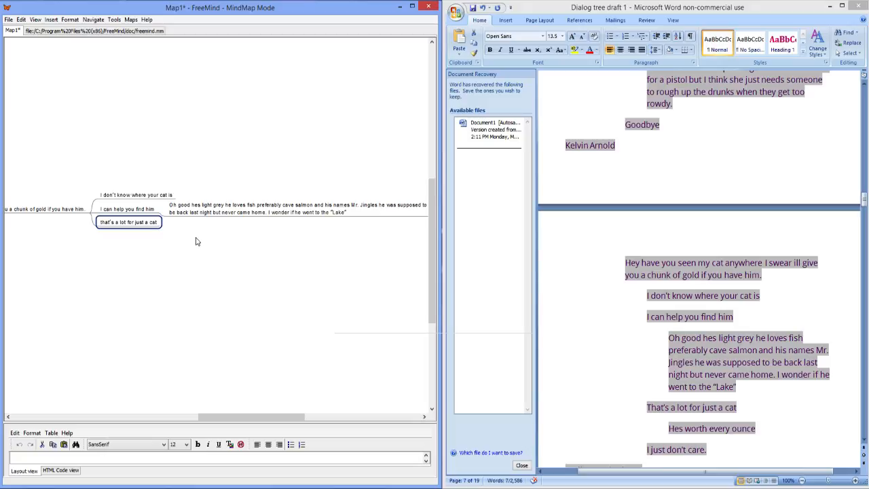
# Step: Add the reply "I just don't care" from the Word draft after "that's a lot for just a cat"
pyautogui.press('Return')
pyautogui.moveTo(707, 451); pyautogui.dragTo(647, 449)
pyautogui.hotkey('ctrl', 'c')
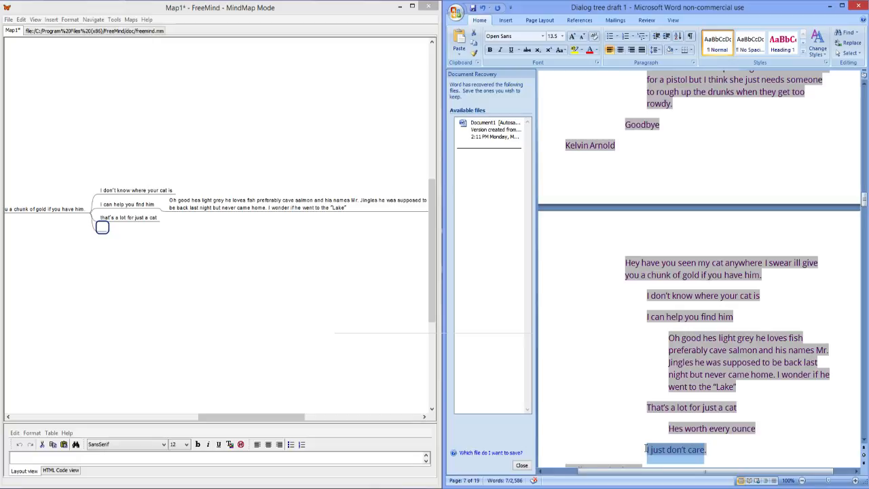
pyautogui.click(101, 234)
pyautogui.doubleClick(100, 231)
pyautogui.hotkey('ctrl', 'v')
pyautogui.press('Return')
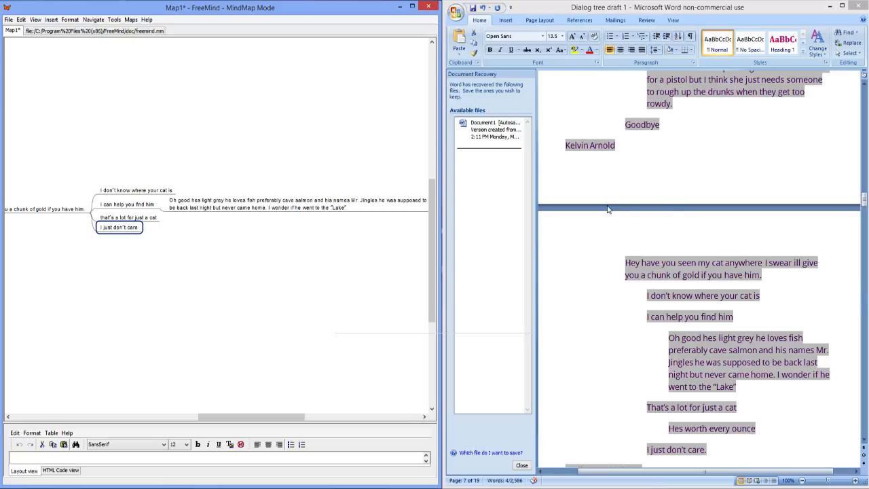
pyautogui.scroll(-3, 639, 368)
pyautogui.tripleClick(642, 360)
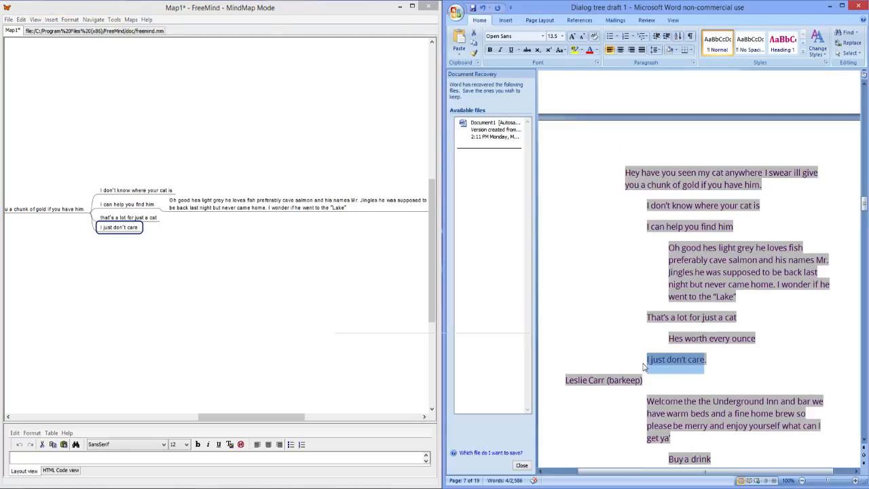
pyautogui.scroll(2, 626, 360)
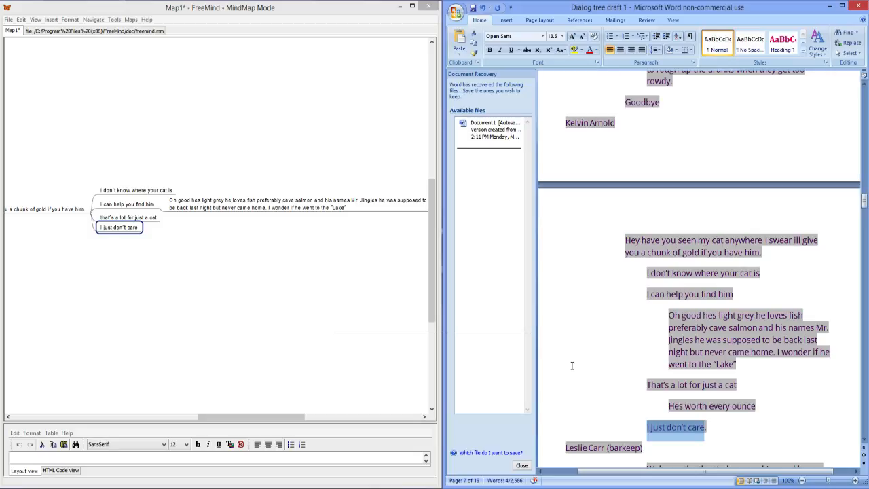
# Step: Fold the Cat Guy's finished dialog branch and return to the character list in the mind map
pyautogui.click(654, 438)
pyautogui.scroll(-4, 654, 437)
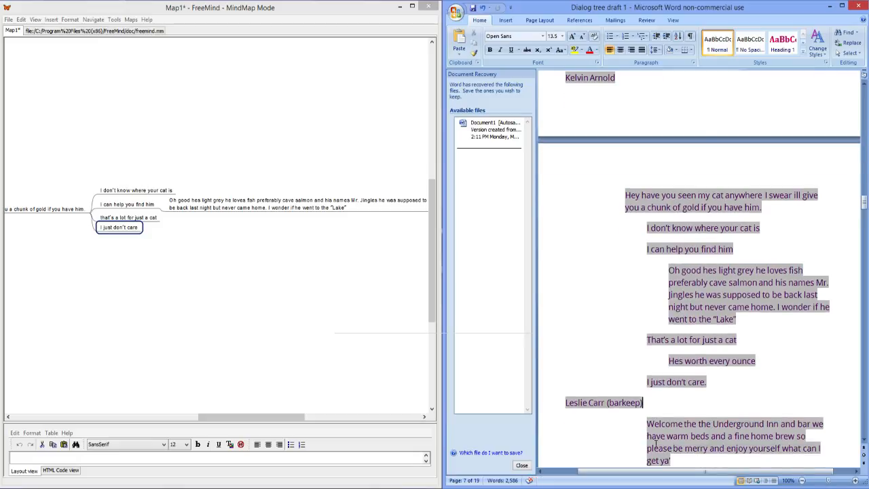
pyautogui.scroll(-1, 654, 438)
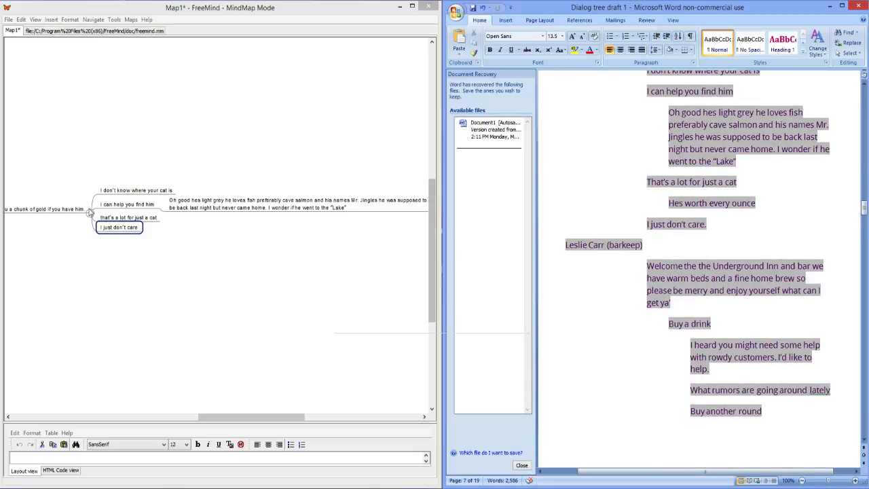
pyautogui.click(89, 211)
pyautogui.moveTo(234, 417); pyautogui.dragTo(178, 417)
pyautogui.click(163, 212)
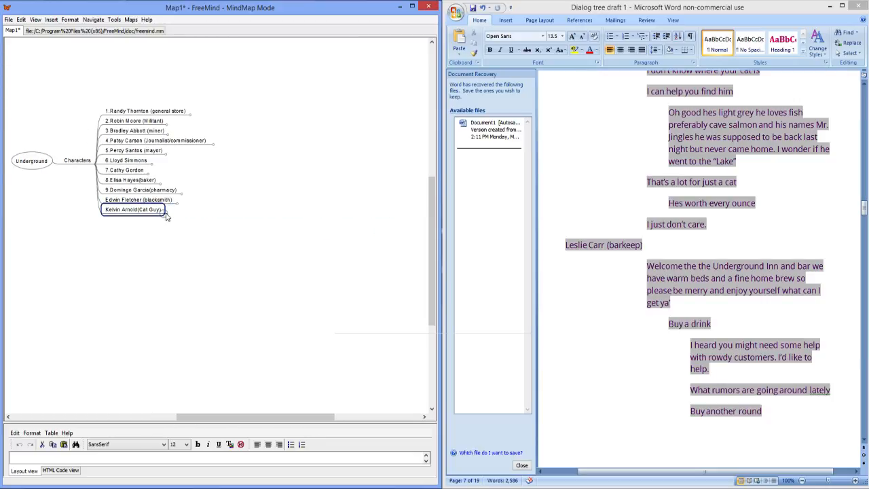
# Step: Add the barkeep's name and role from the Word draft as a new character node after the Cat Guy
pyautogui.click(644, 244)
pyautogui.tripleClick(643, 244)
pyautogui.hotkey('ctrl', 'c')
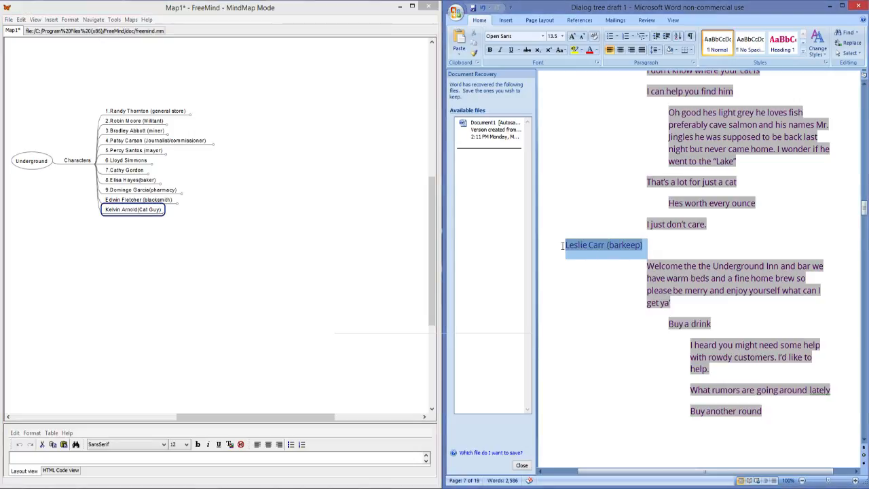
pyautogui.click(157, 212)
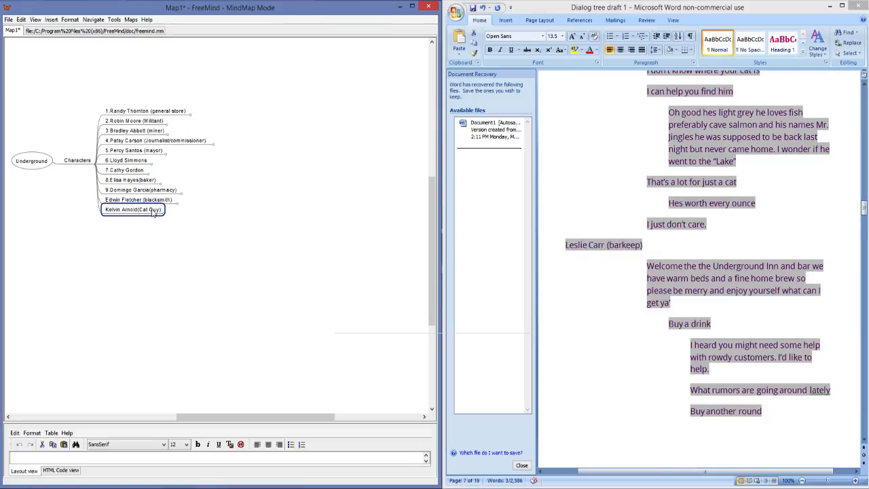
pyautogui.click(156, 215)
pyautogui.press('Return')
pyautogui.hotkey('ctrl', 'v')
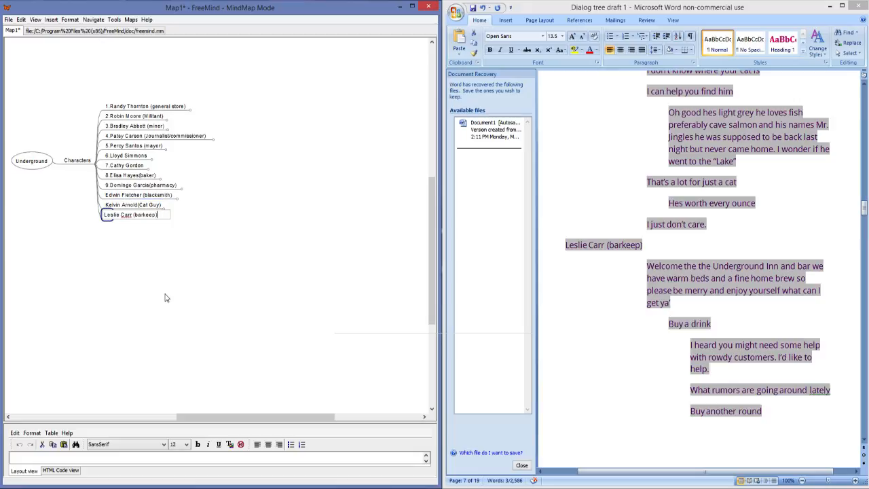
pyautogui.press('Return')
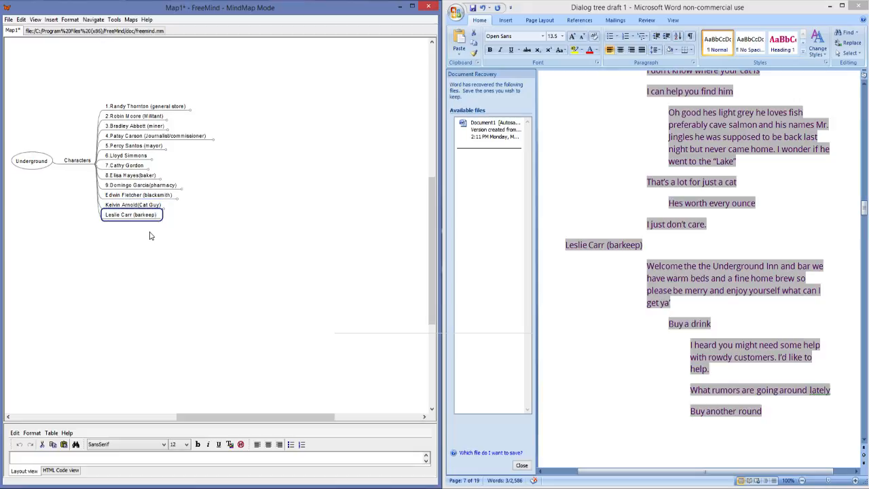
# Step: Add a child node to the barkeep with the "Welcome the the Underground Inn and bar" greeting copied from the Word draft
pyautogui.press('Insert')
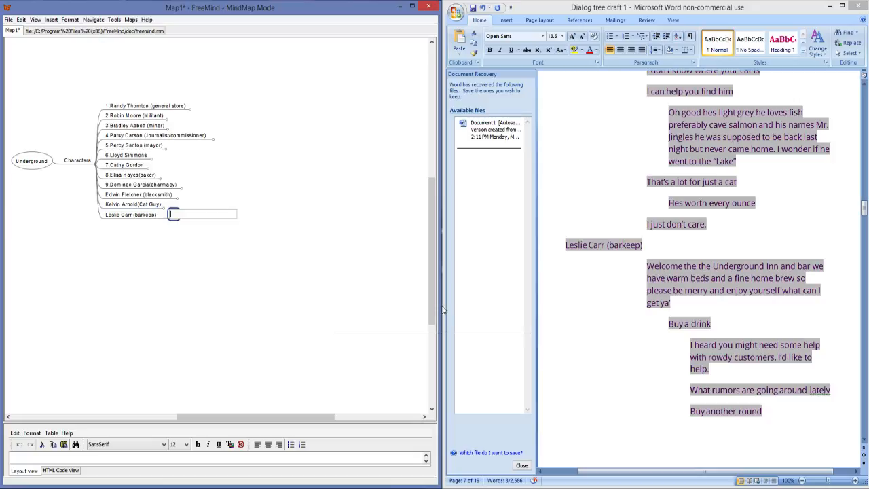
pyautogui.click(671, 306)
pyautogui.moveTo(671, 306); pyautogui.dragTo(642, 265)
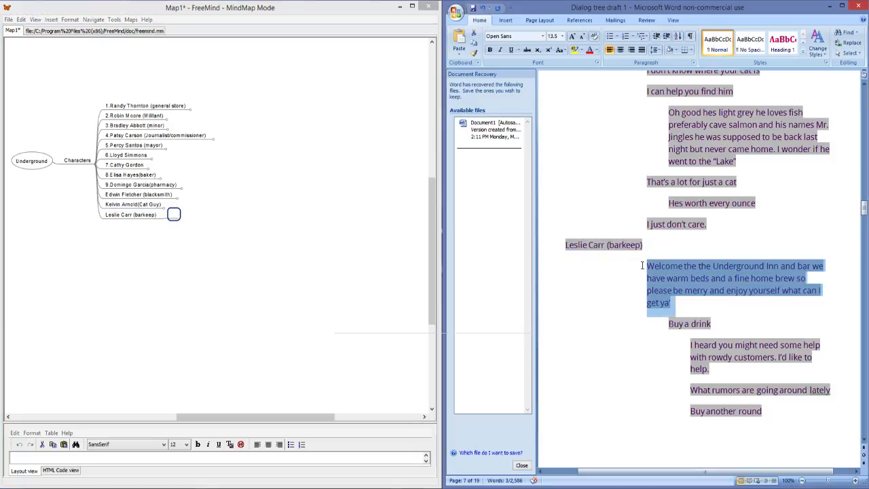
pyautogui.click(174, 214)
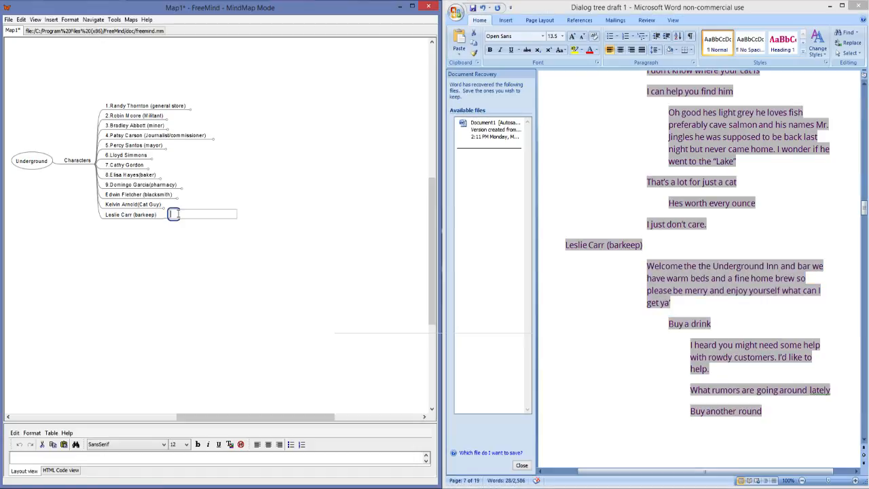
pyautogui.hotkey('ctrl', 'v')
pyautogui.press('Return')
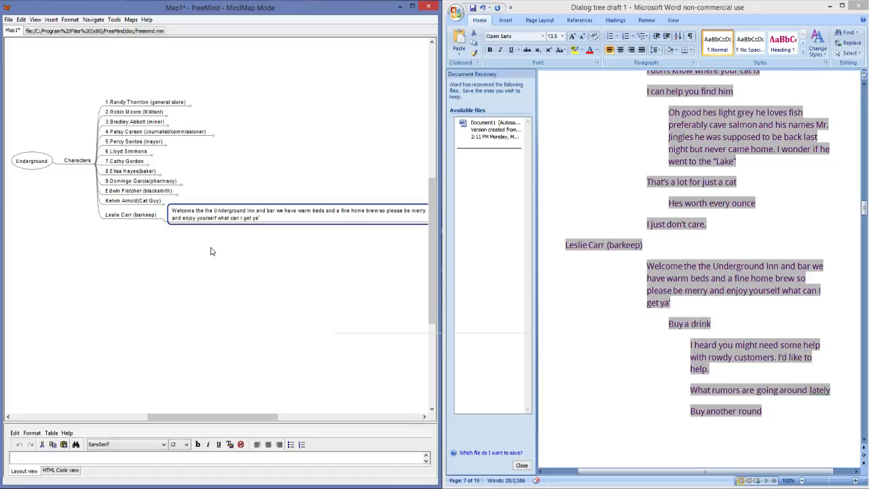
# Step: Add the reply "Buy a drink" from the Word draft as a child of the barkeep's greeting
pyautogui.moveTo(188, 416); pyautogui.dragTo(252, 415)
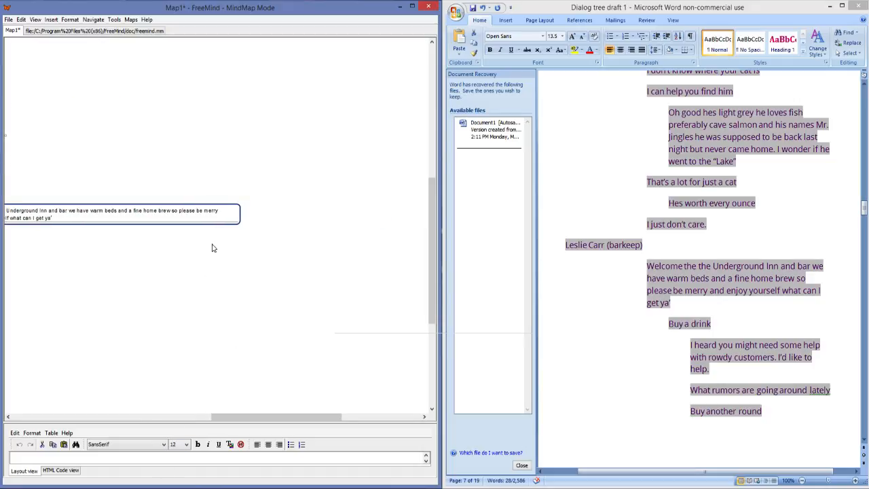
pyautogui.press('Insert')
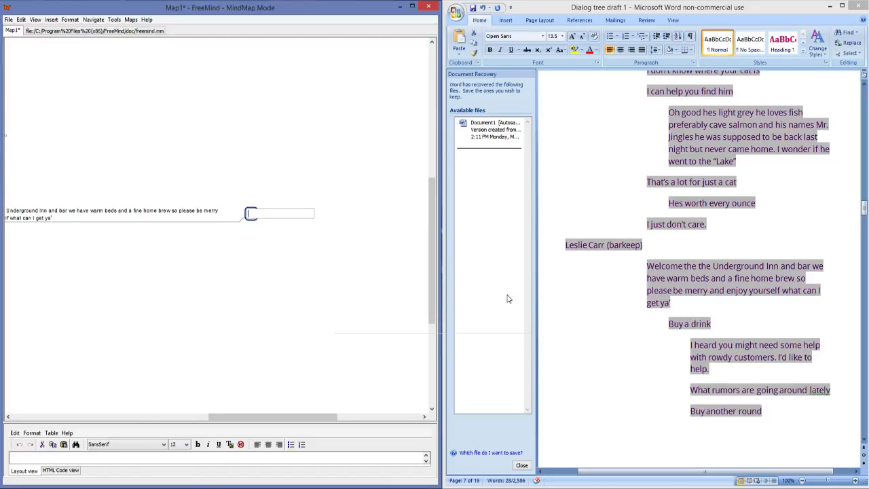
pyautogui.click(711, 323)
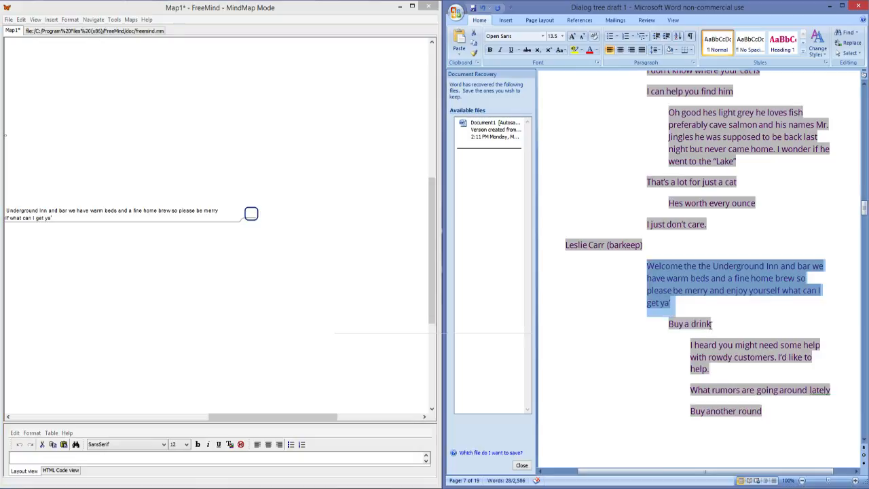
pyautogui.tripleClick(710, 324)
pyautogui.hotkey('ctrl', 'c')
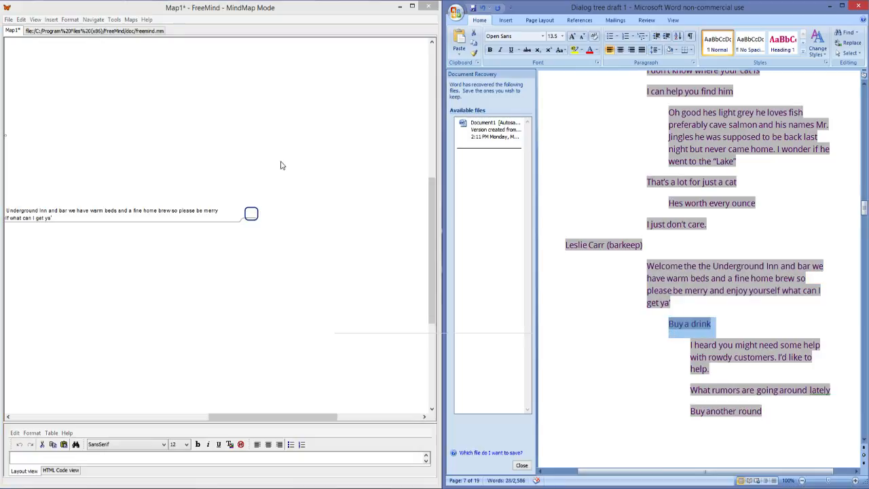
pyautogui.doubleClick(251, 215)
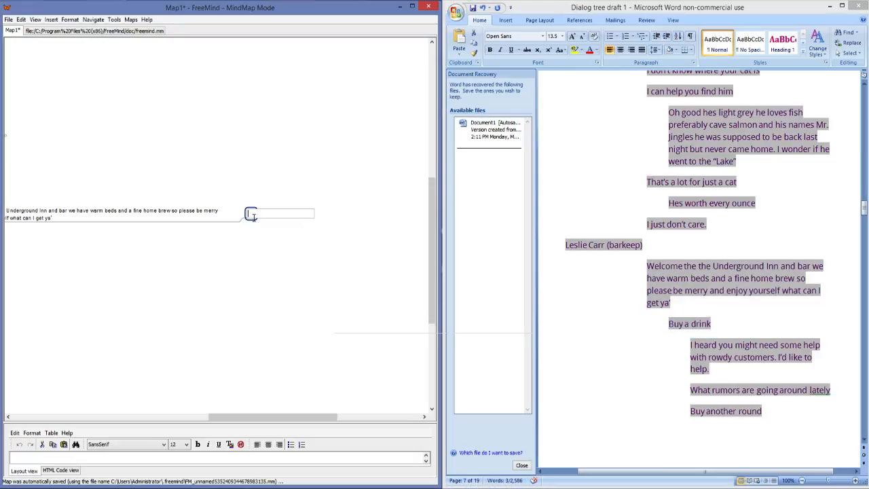
pyautogui.hotkey('ctrl', 'v')
pyautogui.press('Return')
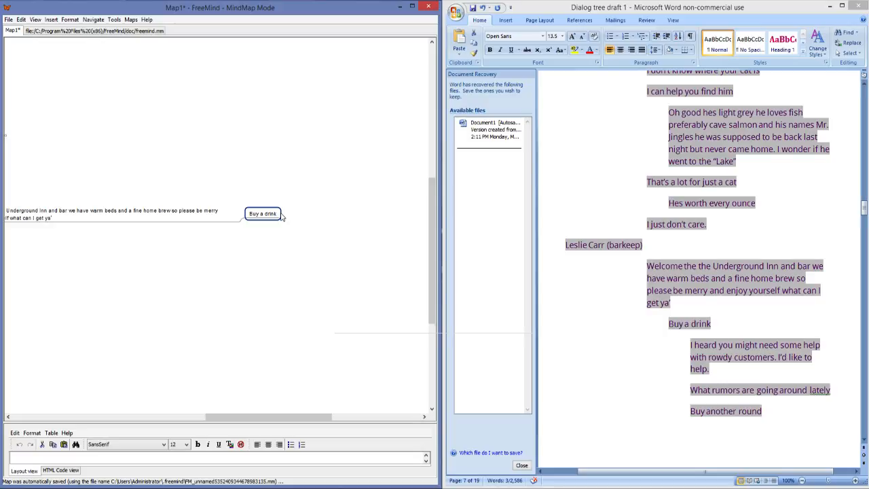
# Step: Add a child to "Buy a drink" with "I heard you might need some help with rowdy customers. I'd like to help." from the draft
pyautogui.press('Insert')
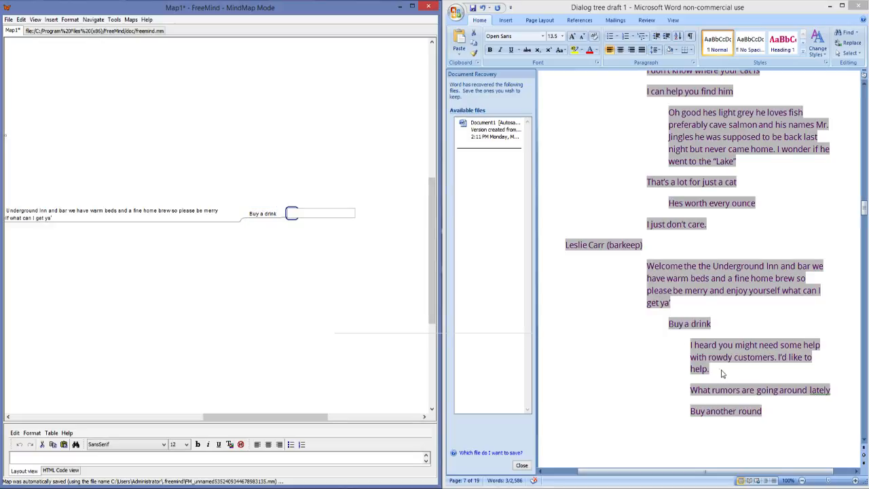
pyautogui.moveTo(716, 373); pyautogui.dragTo(690, 347)
pyautogui.hotkey('ctrl', 'c')
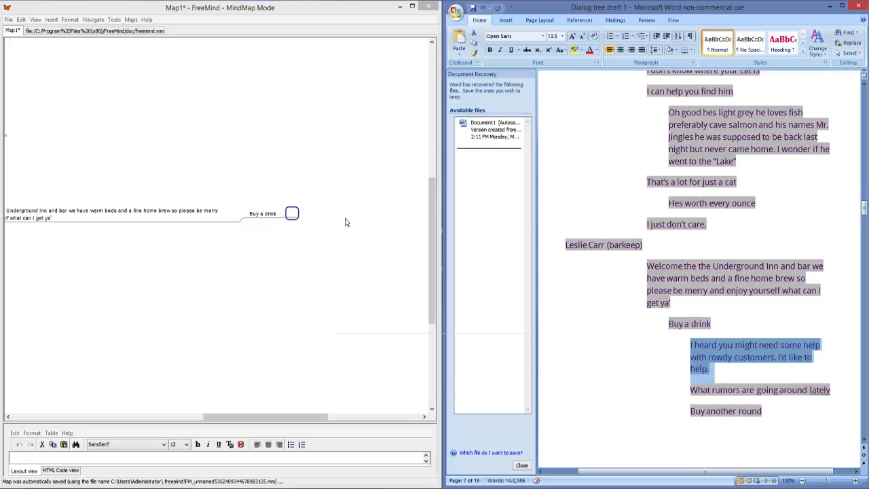
pyautogui.doubleClick(292, 214)
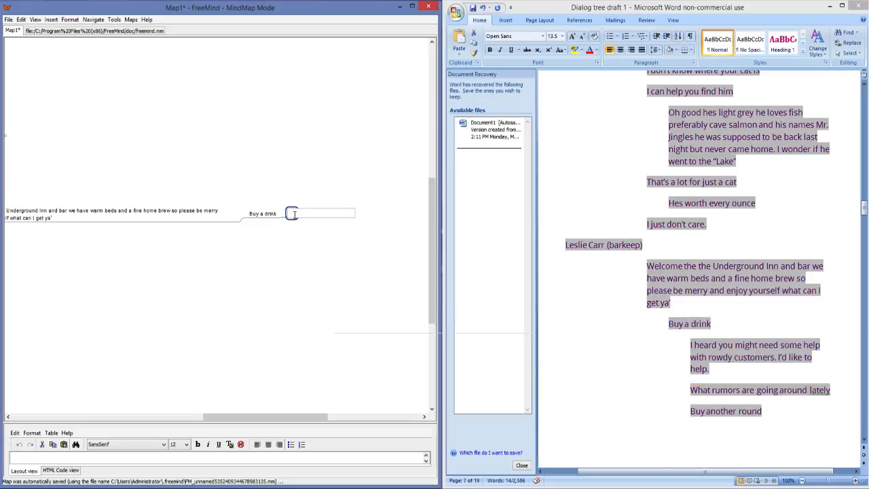
pyautogui.hotkey('ctrl', 'v')
pyautogui.click(275, 218)
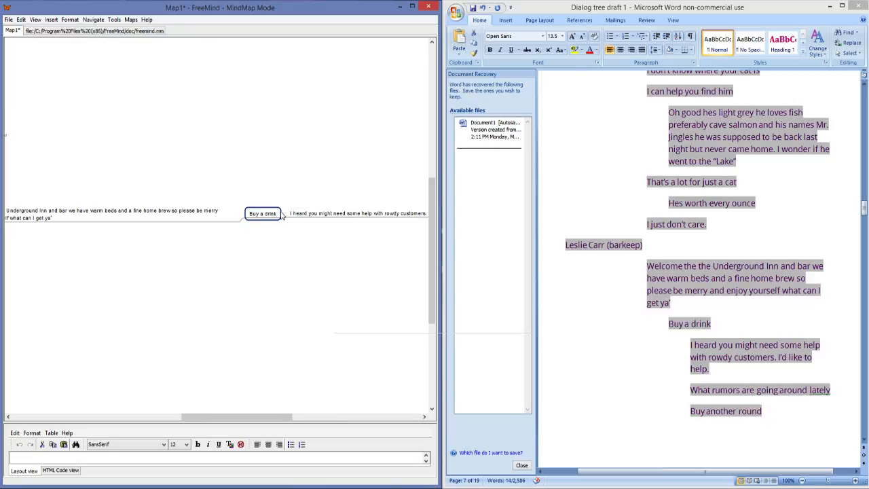
# Step: Add the stat-effect node "-INT -$$ +STR" under "Buy a drink" and place it above the rowdy customers reply
pyautogui.click(310, 215)
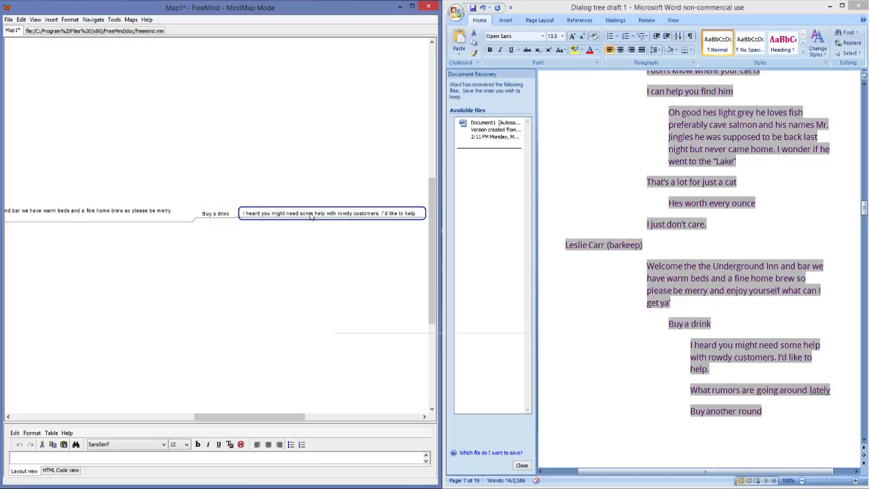
pyautogui.press('Return')
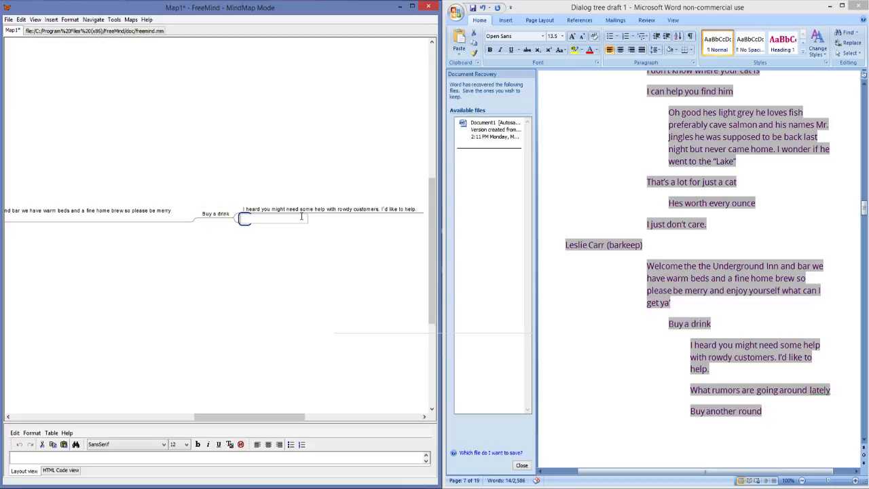
pyautogui.write('++Bra')
pyautogui.press('BackSpace')
pyautogui.press('BackSpace')
pyautogui.press('BackSpace')
pyautogui.press('BackSpace')
pyautogui.press('BackSpace')
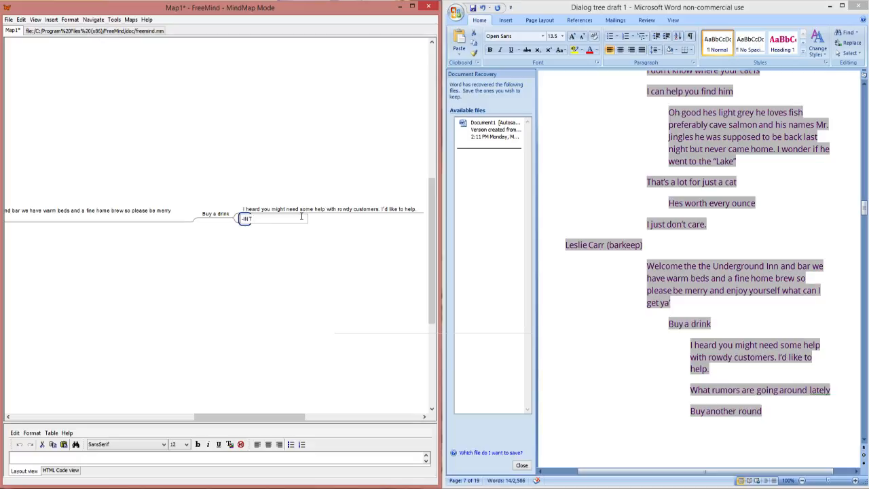
pyautogui.write('+')
pyautogui.write('$$')
pyautogui.write('T')
pyautogui.press('Return')
pyautogui.moveTo(256, 210); pyautogui.dragTo(221, 215)
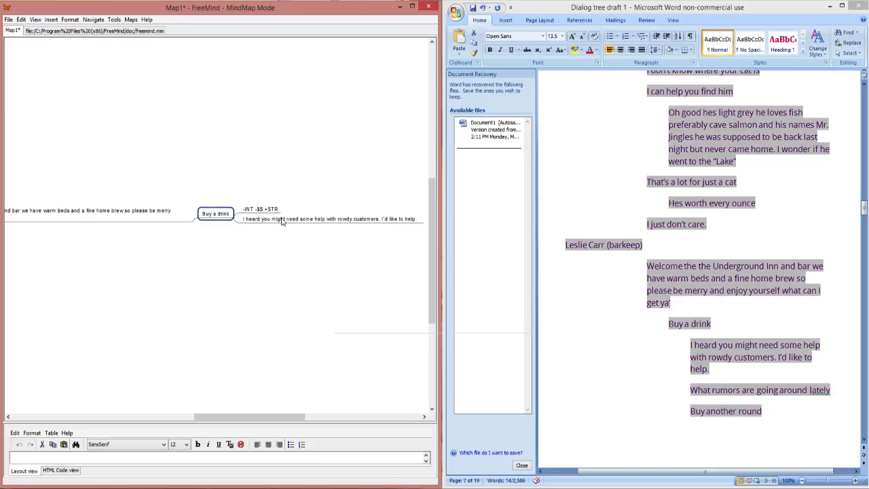
pyautogui.doubleClick(282, 219)
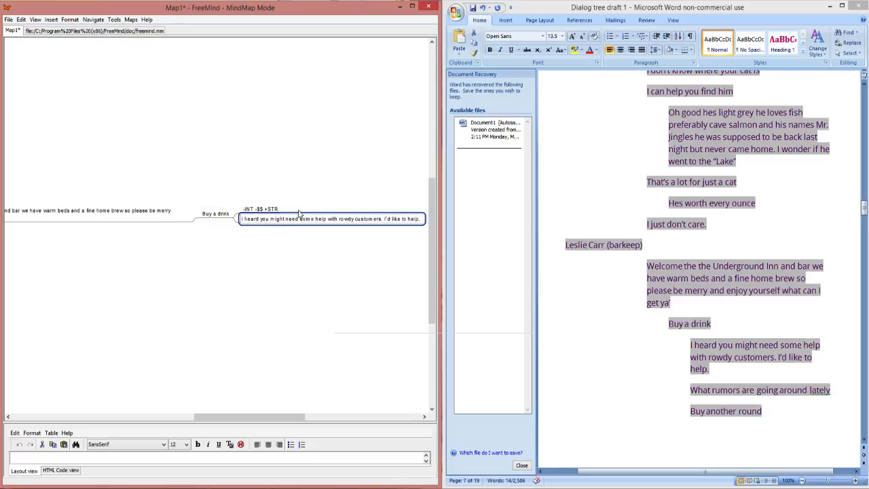
pyautogui.doubleClick(275, 211)
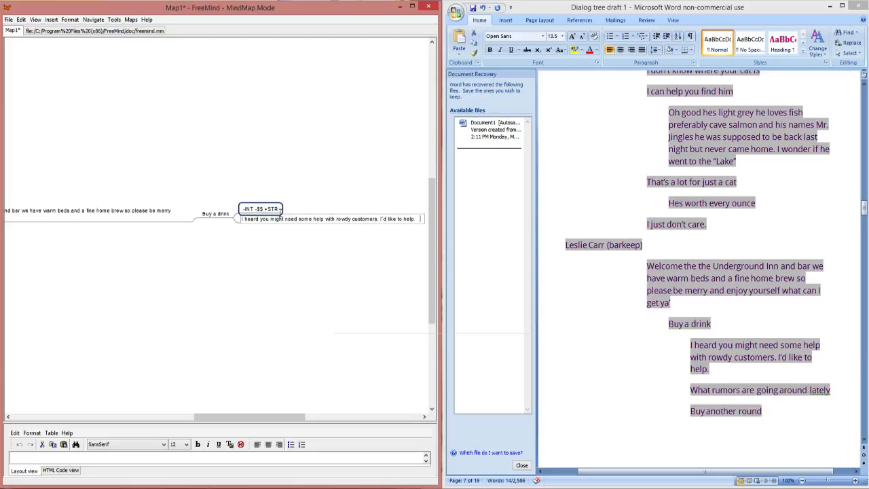
# Step: Add the reply "What rumors are going around lately" from the Word draft after the rowdy customers reply
pyautogui.click(317, 220)
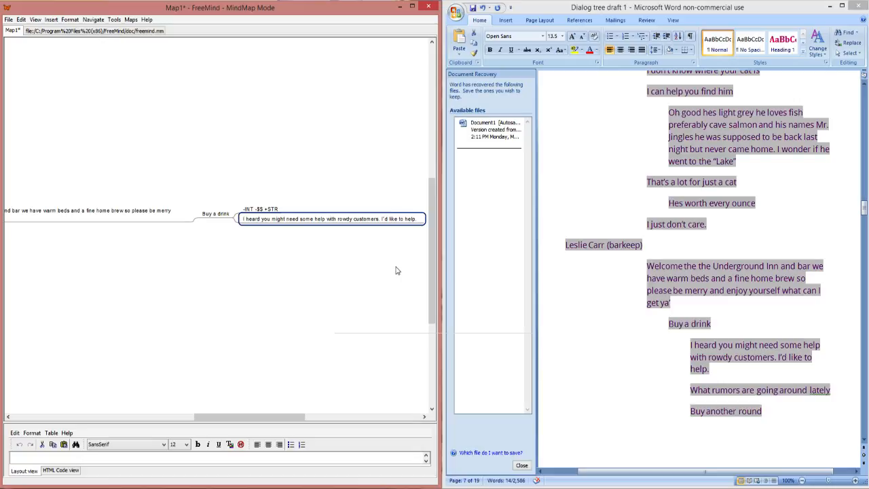
pyautogui.press('Return')
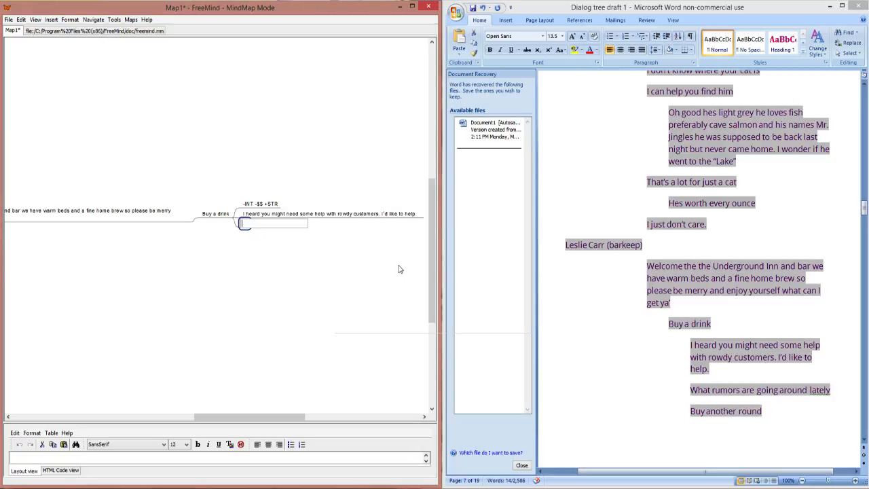
pyautogui.moveTo(829, 395); pyautogui.dragTo(706, 399)
pyautogui.hotkey('ctrl', 'c')
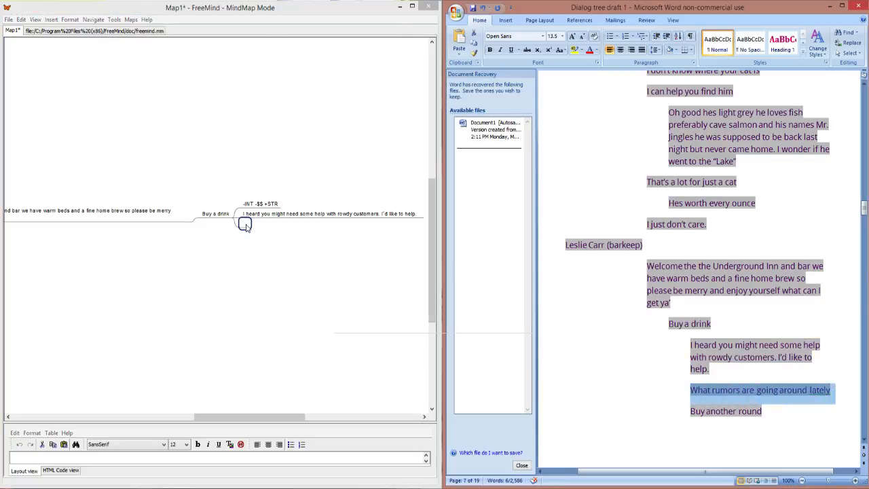
pyautogui.doubleClick(245, 224)
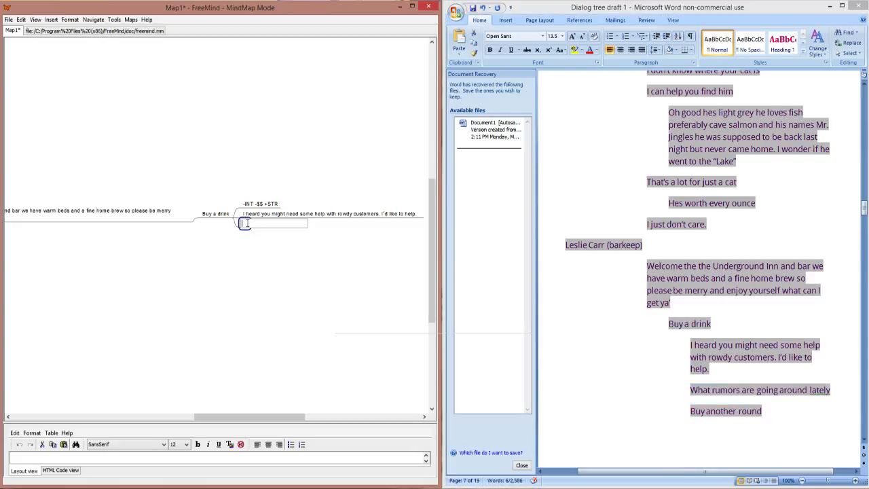
pyautogui.hotkey('ctrl', 'v')
pyautogui.press('Return')
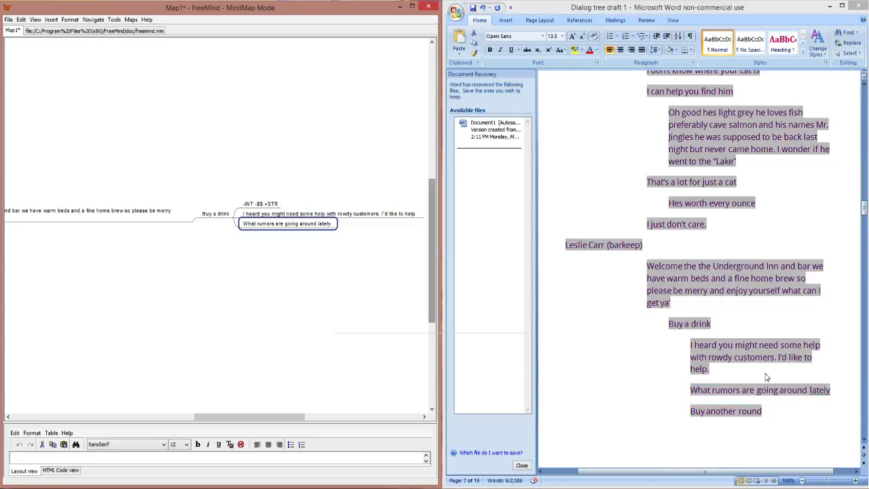
# Step: Add the reply "Buy another round" from the Word draft below "What rumors are going around lately" in the mind map
pyautogui.click(763, 412)
pyautogui.moveTo(763, 412); pyautogui.dragTo(702, 406)
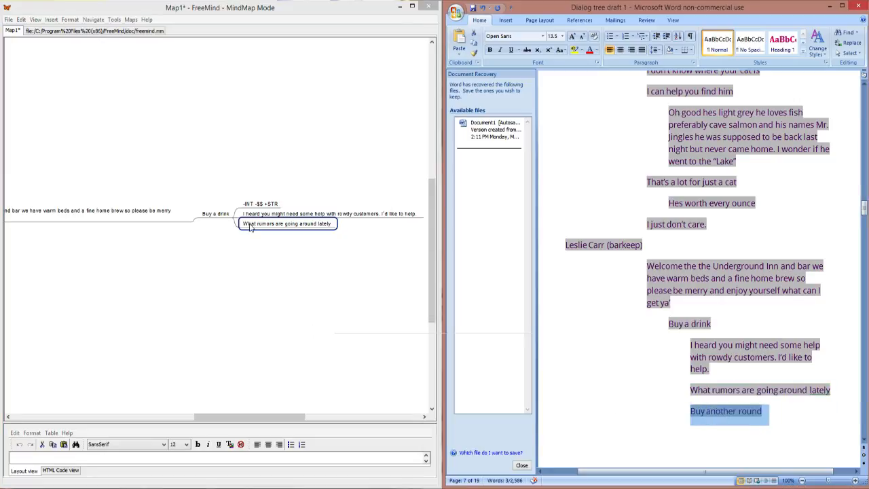
pyautogui.write('Buy another round')
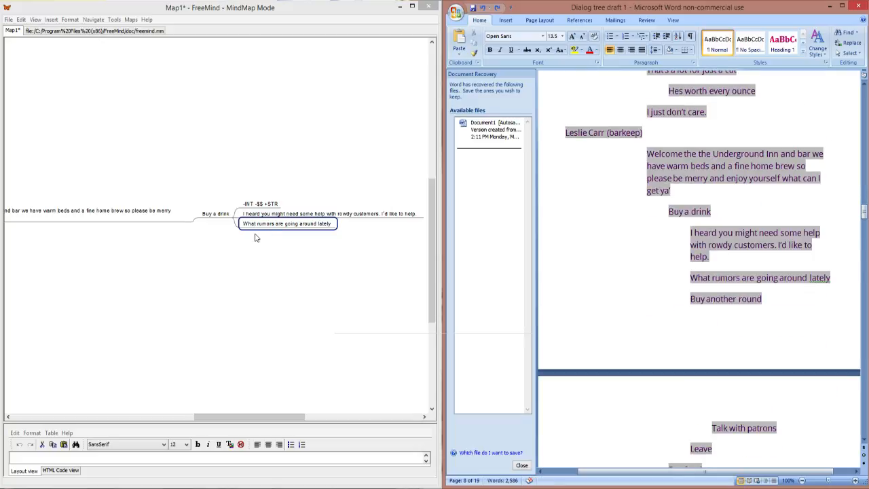
pyautogui.doubleClick(258, 225)
pyautogui.press('Return')
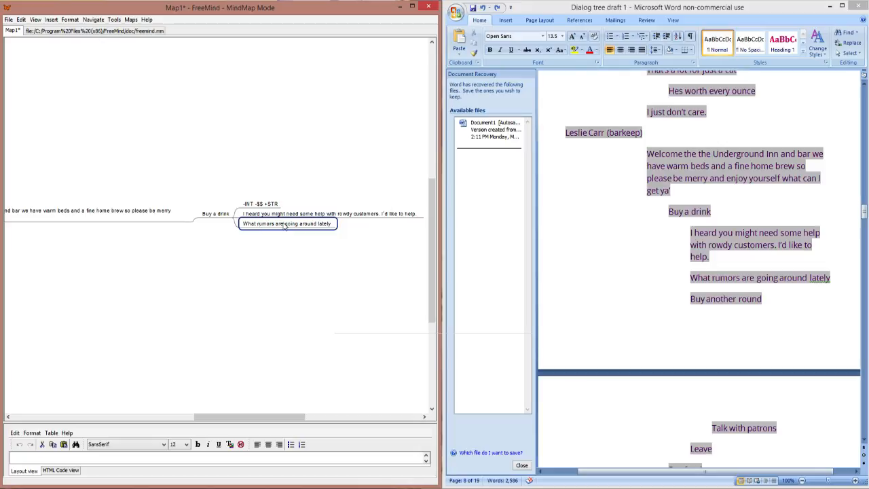
pyautogui.press('Return')
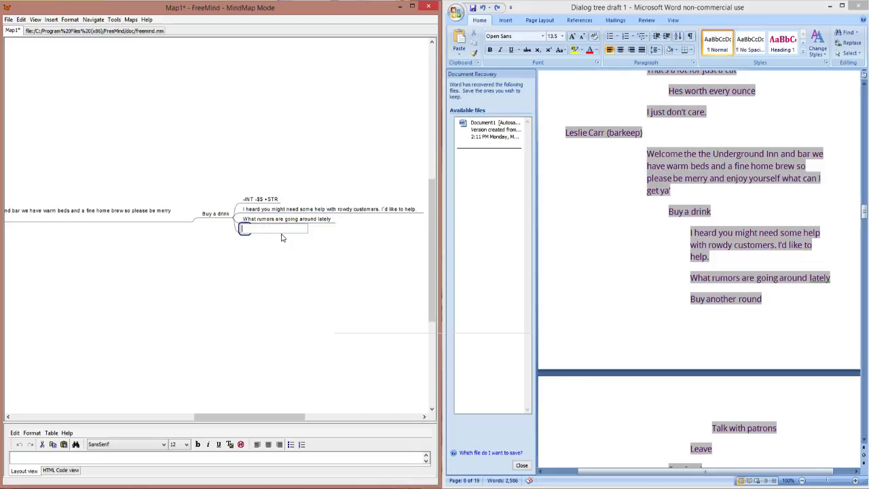
pyautogui.write('Buy another round')
pyautogui.press('Return')
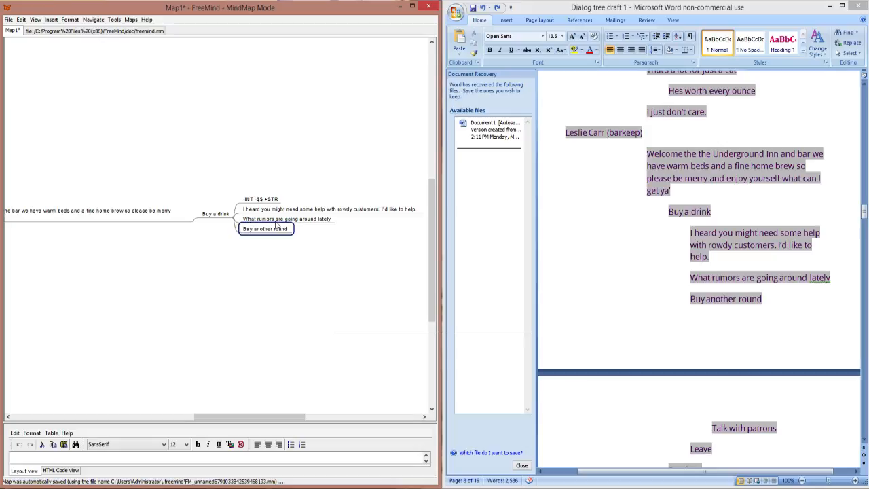
# Step: Copy the "-INT -$$ +STR" stat-effect node into "Buy another round" as its child
pyautogui.click(268, 200)
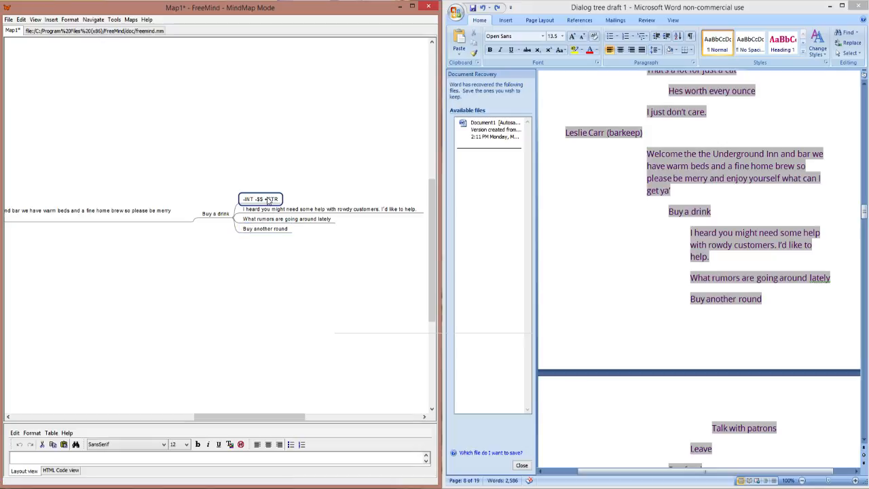
pyautogui.click(278, 231)
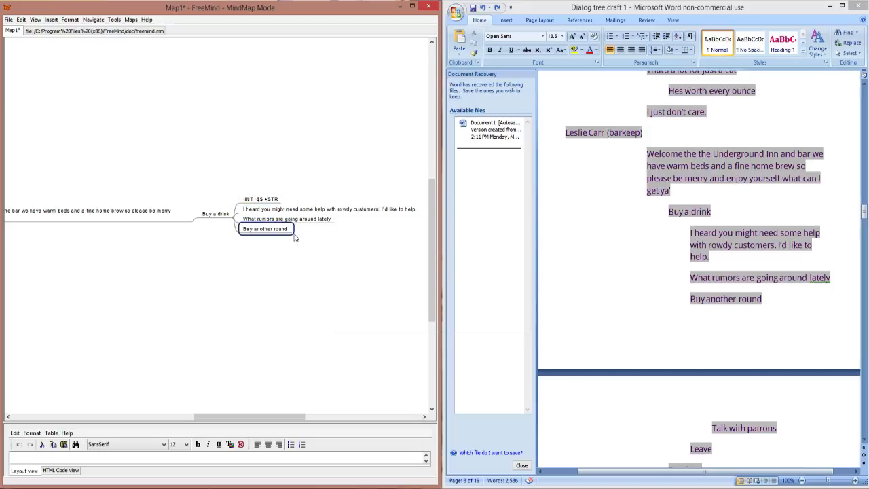
pyautogui.write('-INT -$$ +STR')
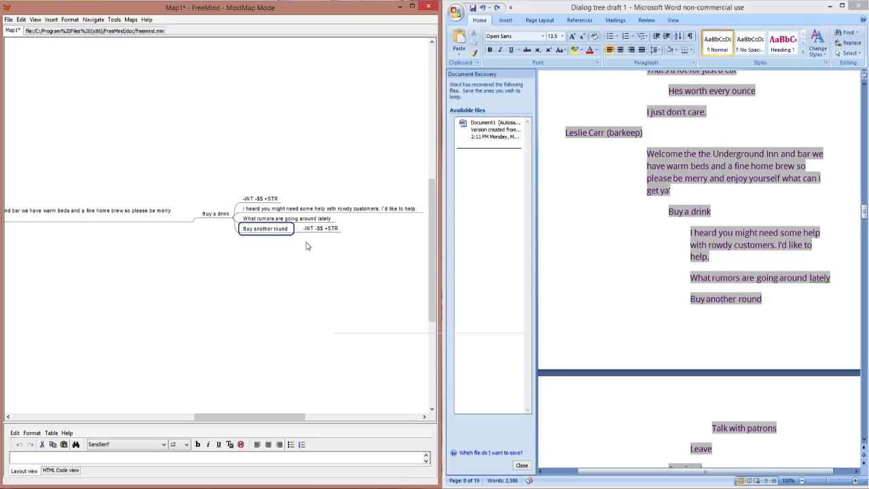
# Step: Add "Talk with patrons" from the Word draft below the stat-effect node under "Buy another round"
pyautogui.click(324, 229)
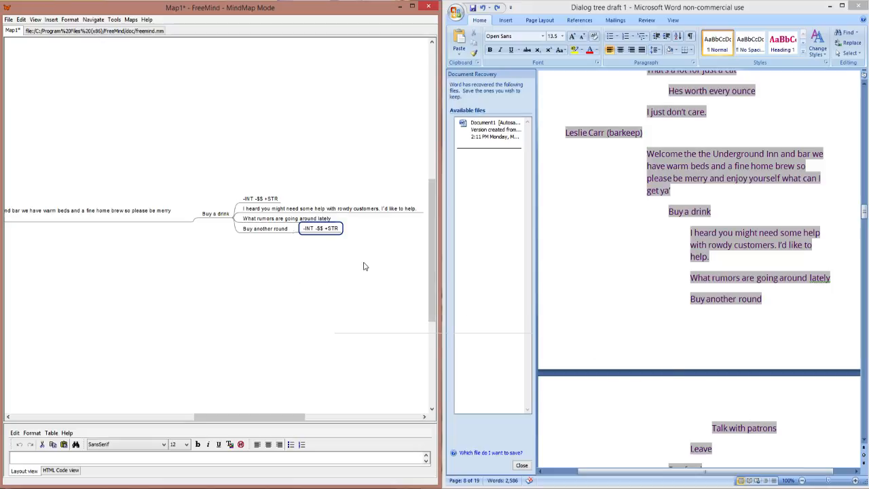
pyautogui.press('Return')
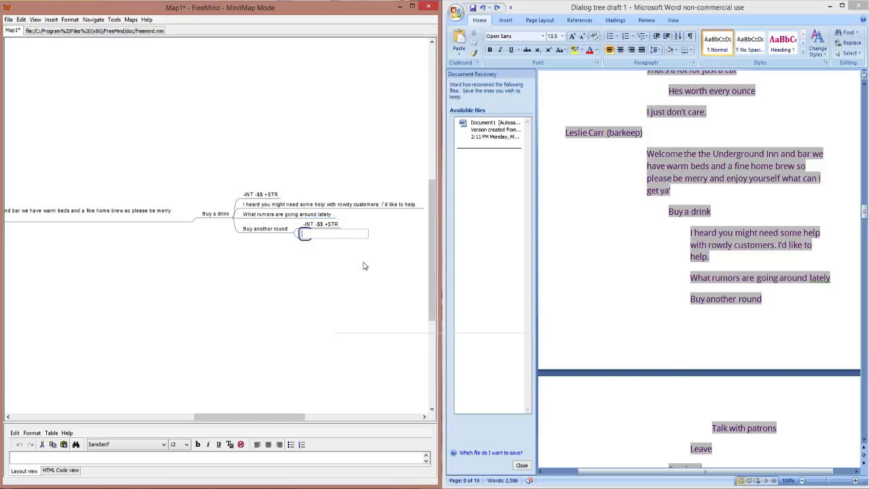
pyautogui.click(776, 430)
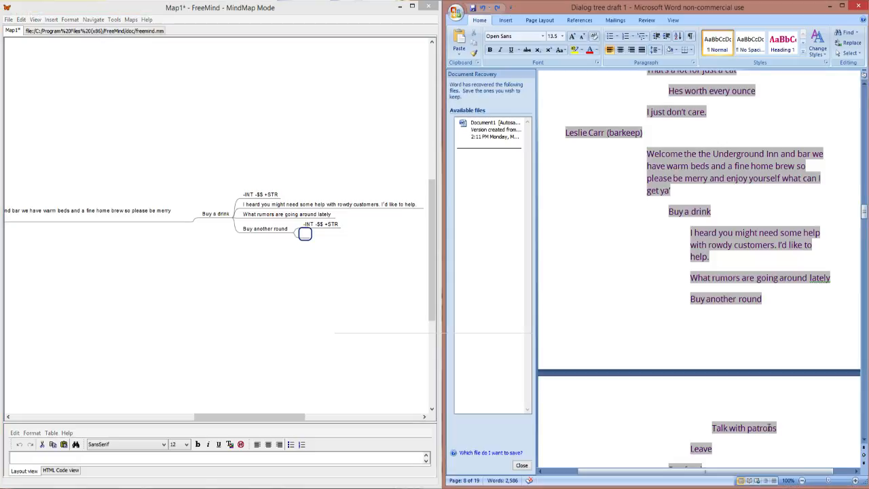
pyautogui.moveTo(780, 428); pyautogui.dragTo(721, 427)
pyautogui.hotkey('ctrl', 'c')
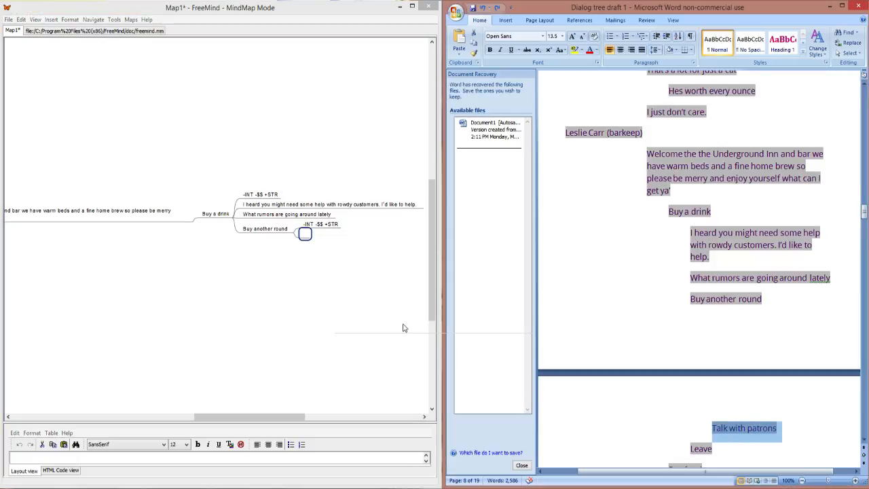
pyautogui.doubleClick(307, 236)
pyautogui.hotkey('ctrl', 'v')
pyautogui.press('Return')
pyautogui.moveTo(282, 417)
pyautogui.mouseDown()
pyautogui.moveTo(266, 419)
pyautogui.moveTo(288, 419)
pyautogui.mouseUp()
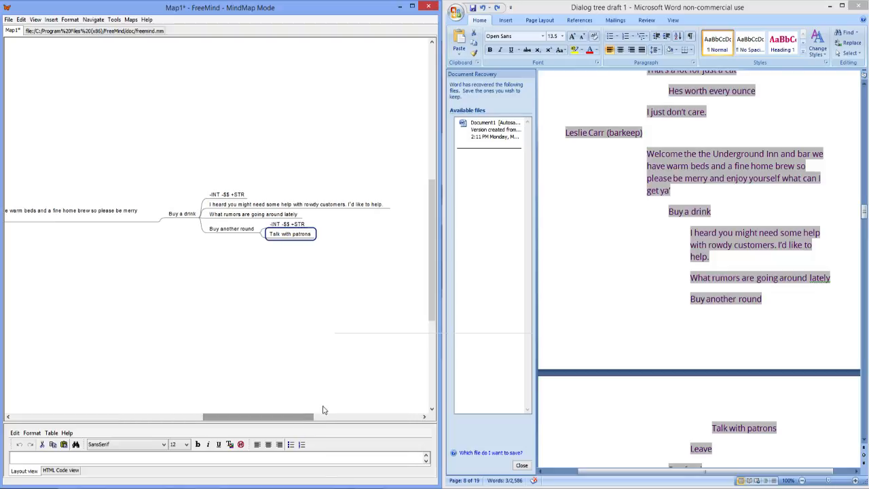
# Step: Add four placeholder child nodes under "Talk with patrons", each containing "____"
pyautogui.click(783, 430)
pyautogui.scroll(-7, 784, 430)
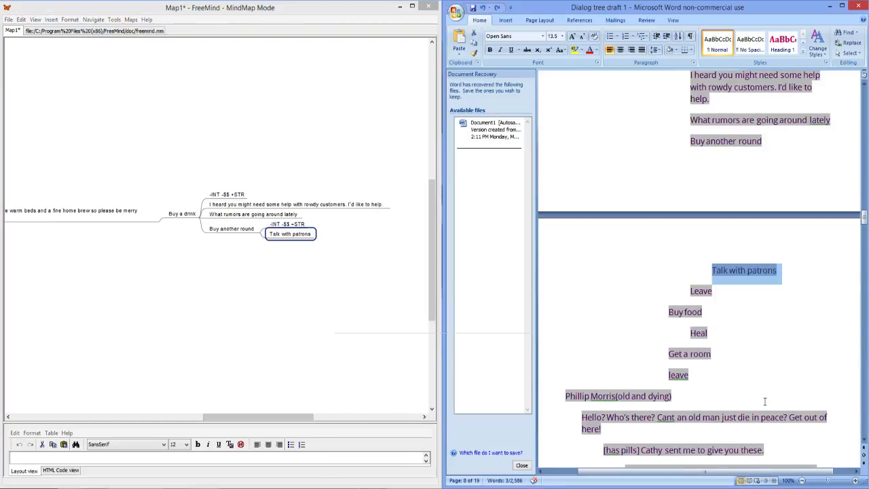
pyautogui.scroll(-1, 764, 402)
pyautogui.scroll(-1, 764, 402)
pyautogui.scroll(-1, 764, 402)
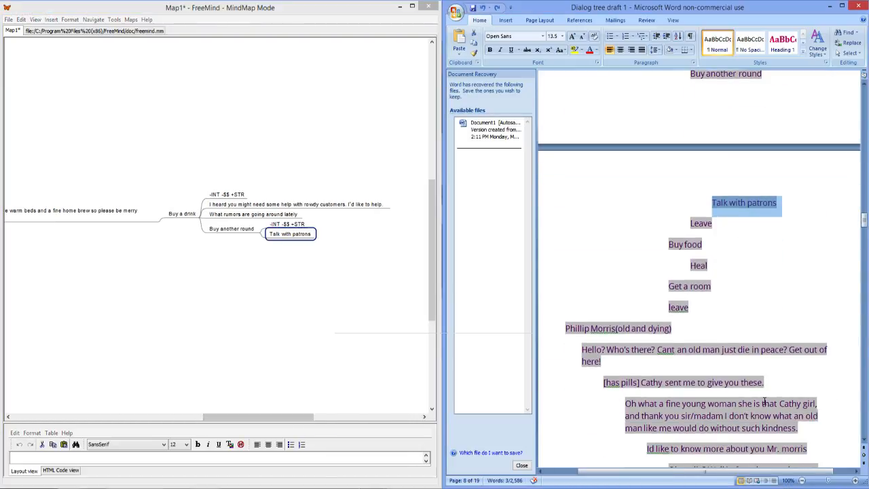
pyautogui.click(315, 245)
pyautogui.press('Insert')
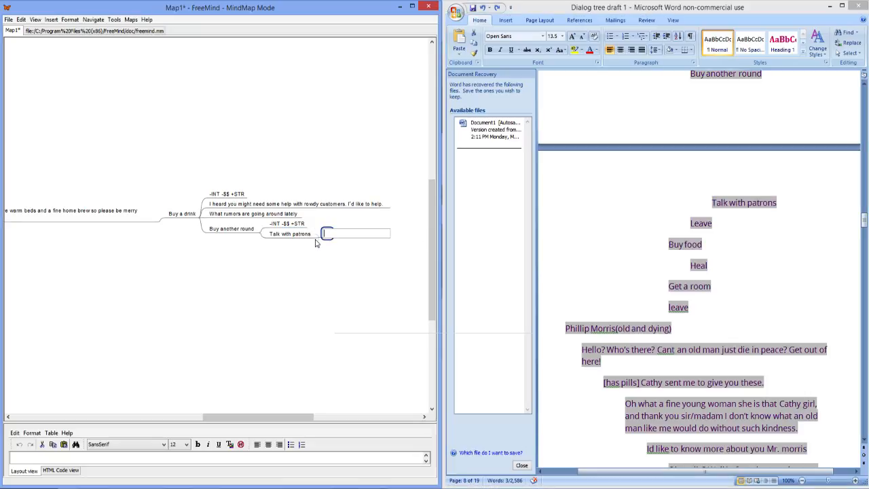
pyautogui.press('BackSpace')
pyautogui.write('____')
pyautogui.press('Return')
pyautogui.press('Return')
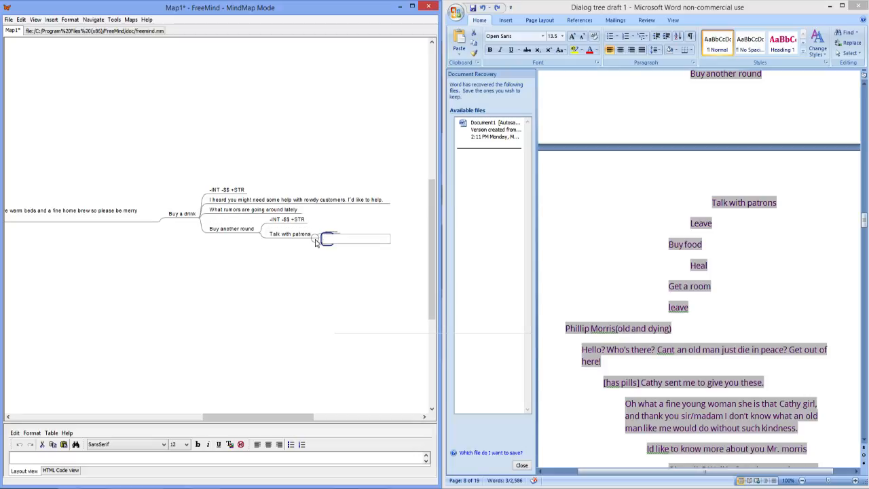
pyautogui.write('____')
pyautogui.press('Return')
pyautogui.press('Return')
pyautogui.write('____')
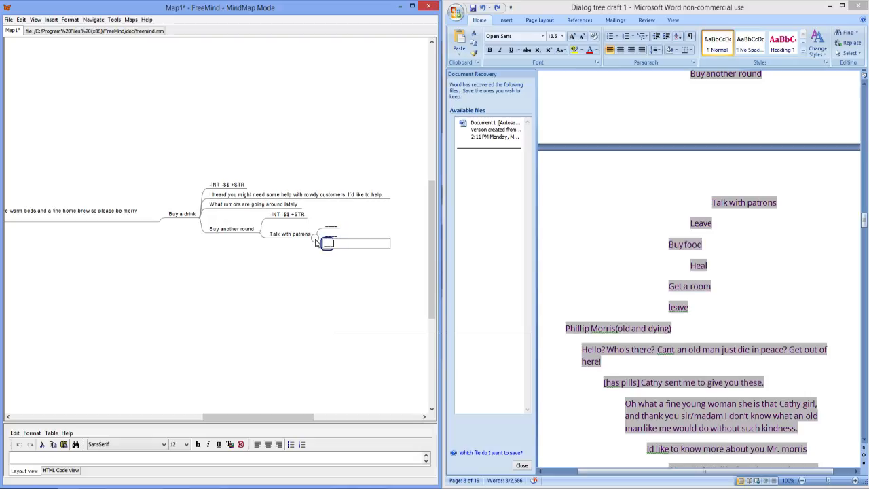
pyautogui.press('Return')
pyautogui.press('Return')
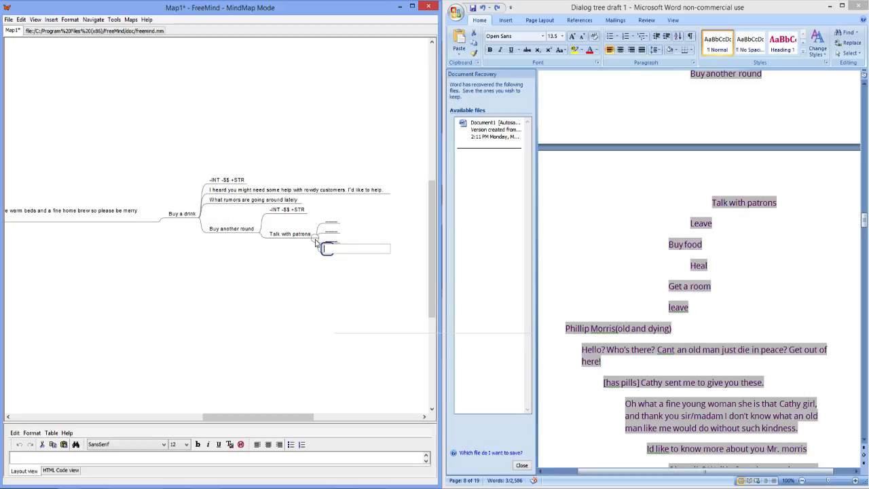
pyautogui.write('____')
pyautogui.press('Return')
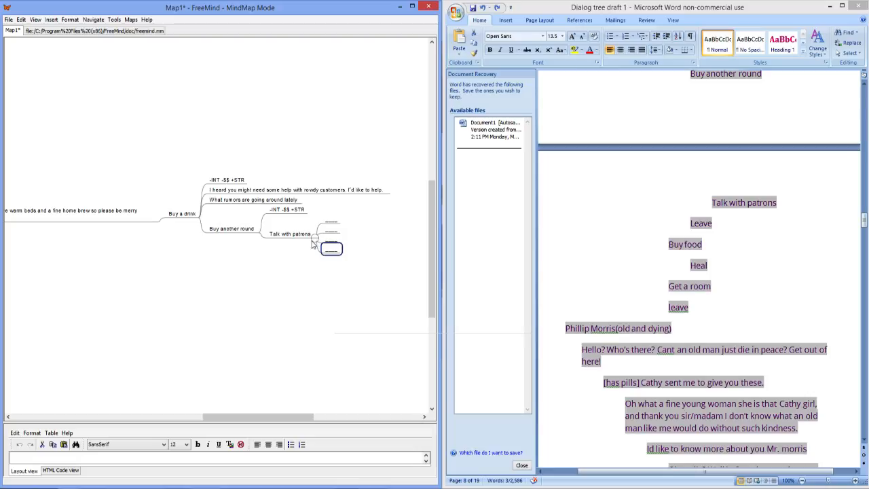
# Step: Collapse the "Buy another round" branch and add the reply "Buy food" below "Buy a drink"
pyautogui.click(262, 235)
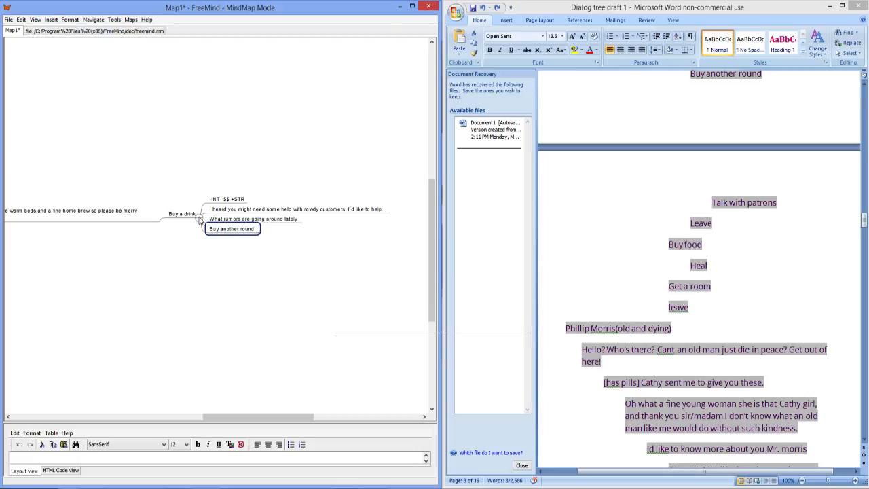
pyautogui.scroll(-1, 652, 260)
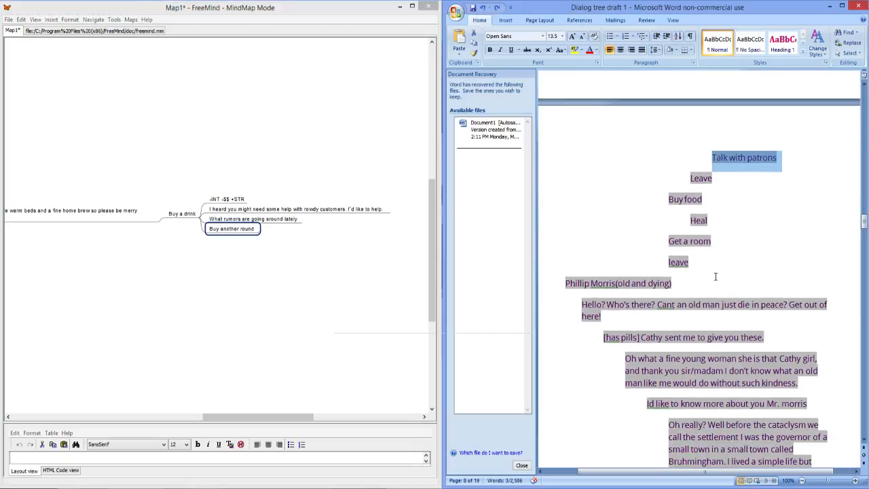
pyautogui.click(729, 313)
pyautogui.scroll(-1, 557, 219)
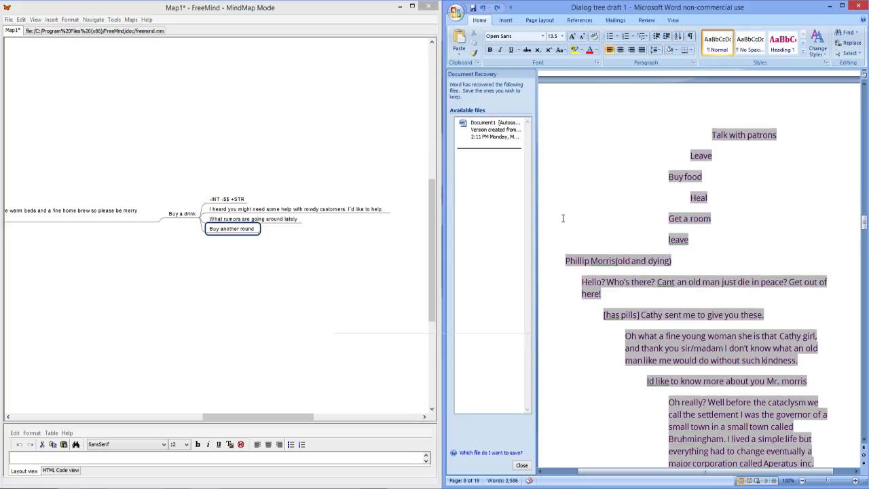
pyautogui.click(182, 214)
pyautogui.press('Return')
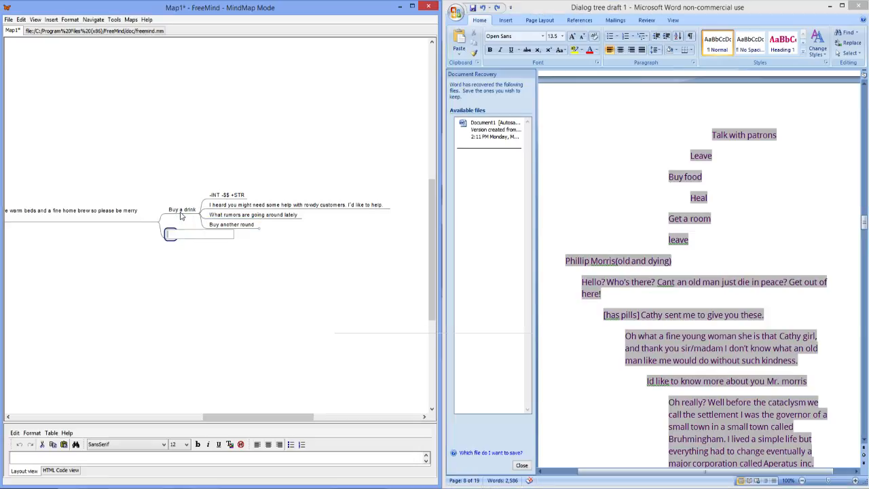
pyautogui.write('Buy Food')
pyautogui.rightClick(183, 238)
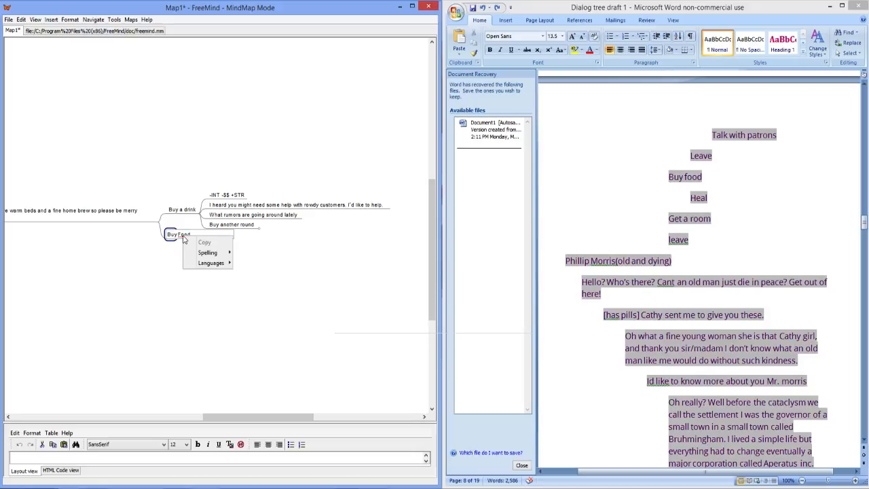
pyautogui.click(182, 235)
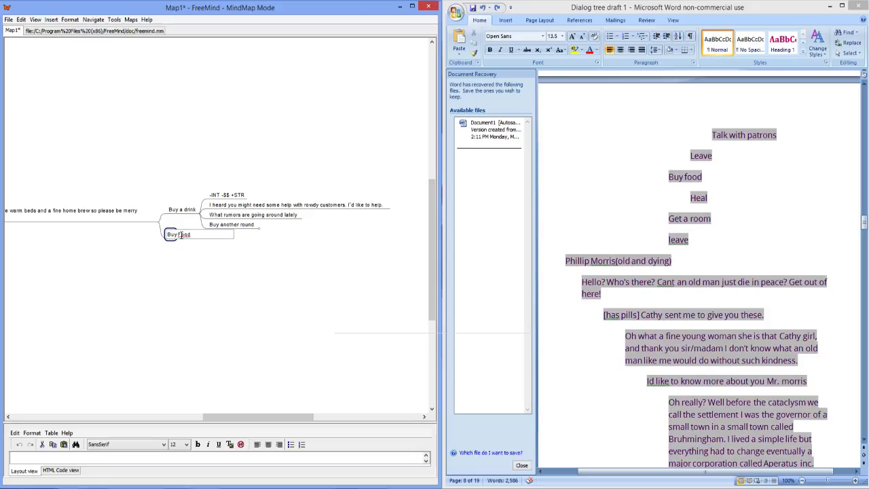
pyautogui.press('BackSpace')
pyautogui.write('f')
pyautogui.press('Return')
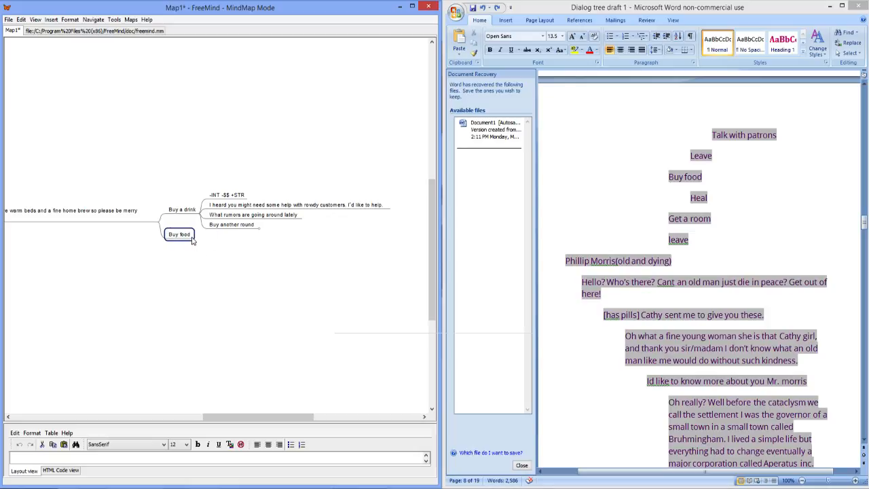
# Step: Add a stat-effect child node "+ HP + STR" to "Buy food"
pyautogui.press('Insert')
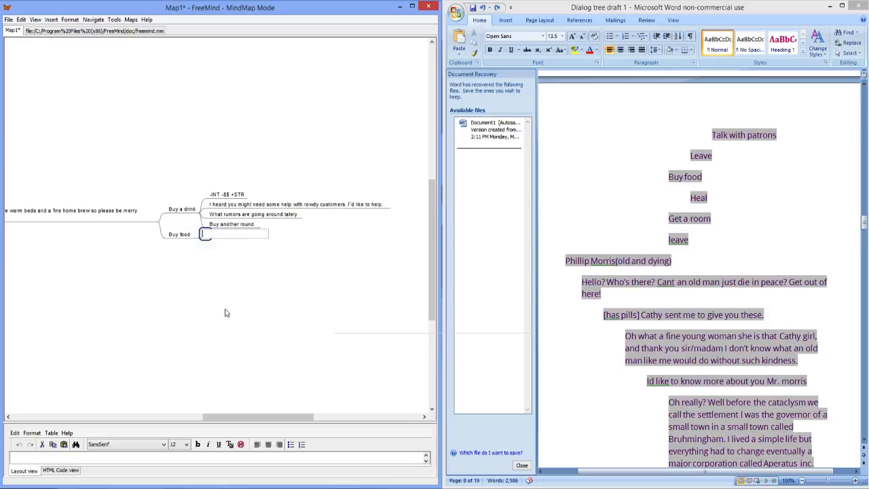
pyautogui.write('==')
pyautogui.press('BackSpace')
pyautogui.press('BackSpace')
pyautogui.write('++ Health')
pyautogui.press('BackSpace')
pyautogui.press('BackSpace')
pyautogui.press('BackSpace')
pyautogui.press('BackSpace')
pyautogui.press('BackSpace')
pyautogui.write('P')
pyautogui.press('Left')
pyautogui.press('Left')
pyautogui.press('BackSpace')
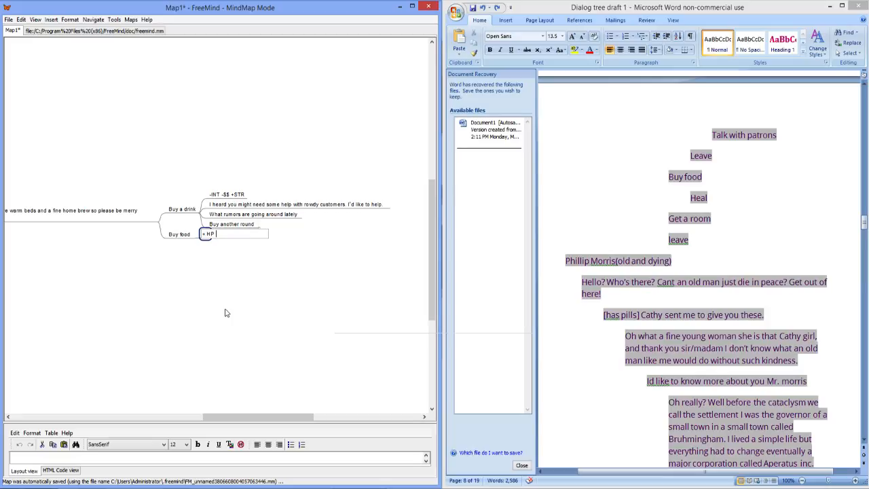
pyautogui.write('nt')
pyautogui.press('BackSpace')
pyautogui.press('BackSpace')
pyautogui.press('BackSpace')
pyautogui.write('+ SR')
pyautogui.write('TR')
pyautogui.press('Return')
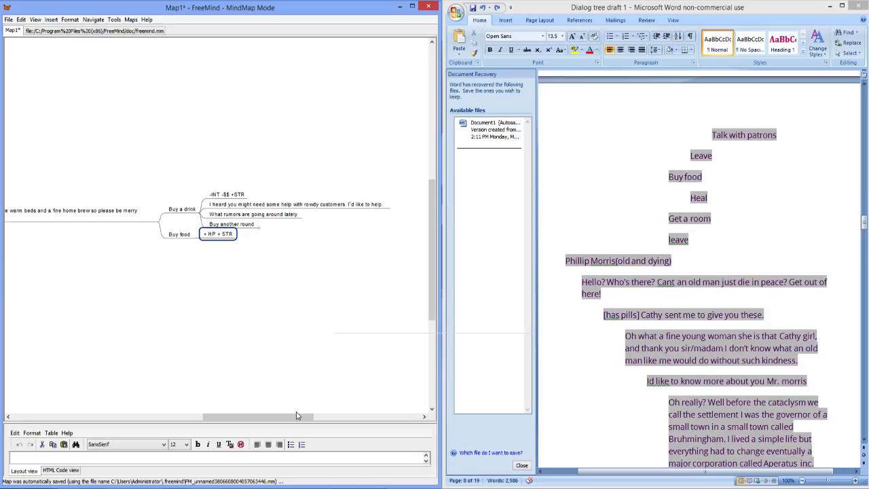
# Step: Collapse the "Buy a drink" branch and insert an empty reply node below "Buy food"
pyautogui.moveTo(285, 417); pyautogui.dragTo(267, 422)
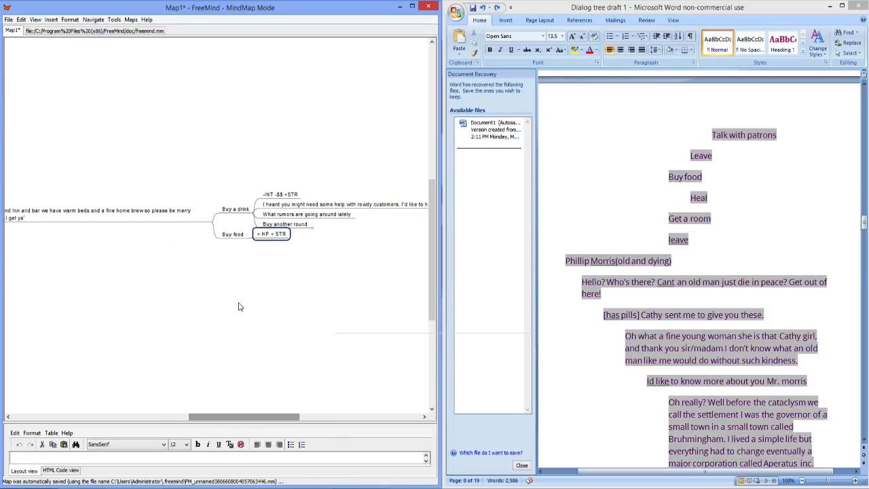
pyautogui.click(254, 213)
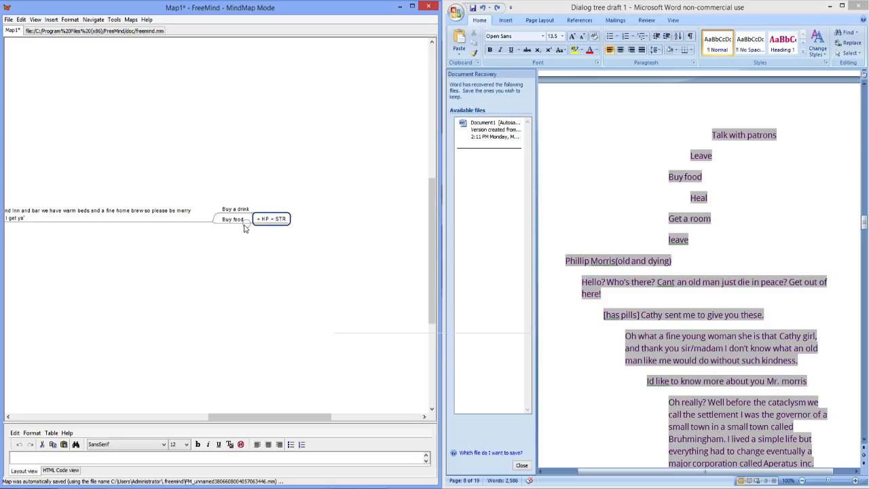
pyautogui.click(234, 220)
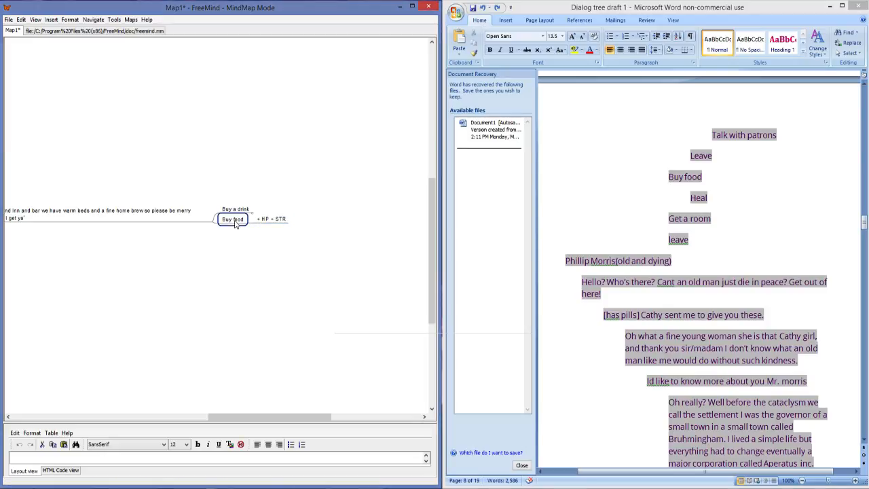
pyautogui.press('Return')
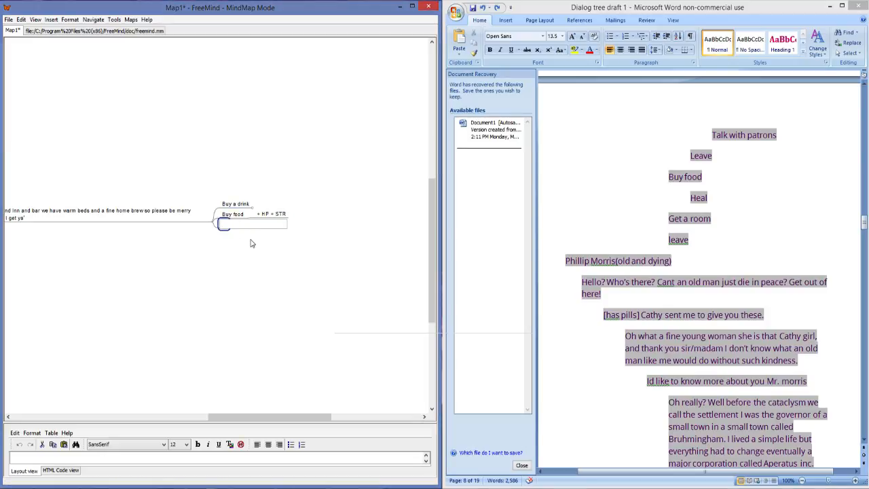
# Step: Append "-$$" to the stat-effect node under "Buy food"
pyautogui.click(279, 216)
pyautogui.doubleClick(280, 215)
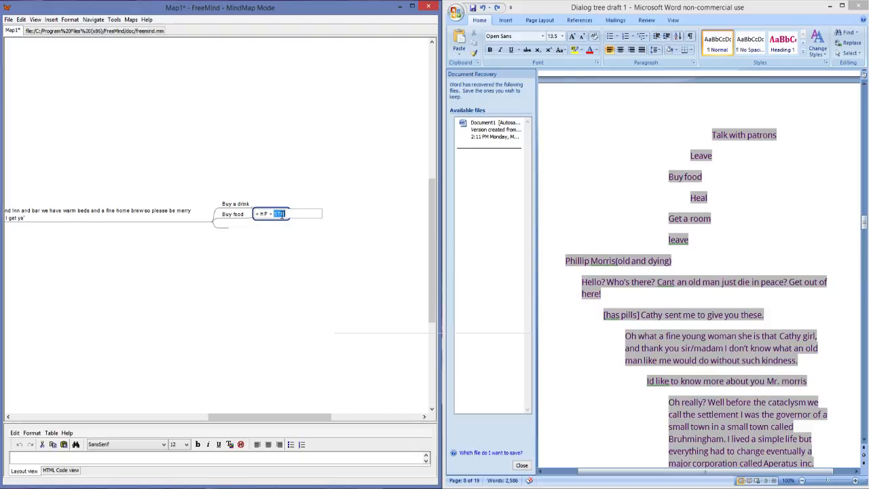
pyautogui.click(282, 214)
pyautogui.write('-$$')
pyautogui.press('Return')
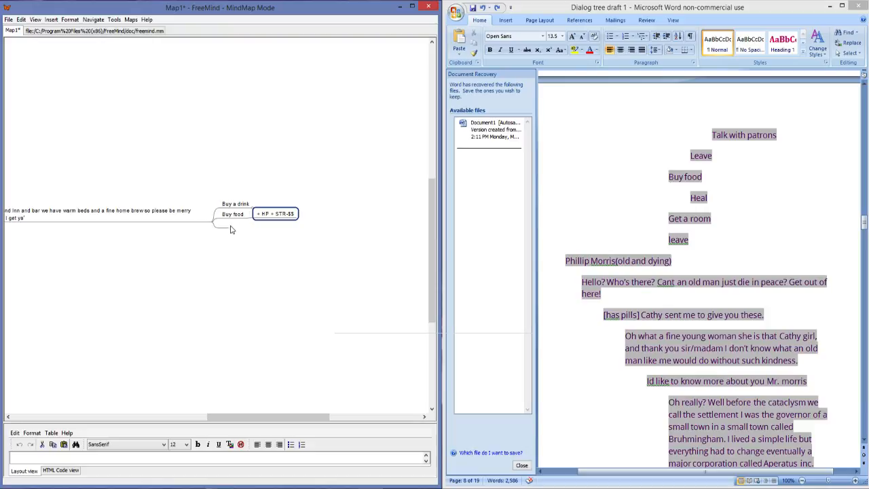
# Step: Fill the empty reply node below "Buy food" with "Get a room" copied from the draft
pyautogui.moveTo(714, 219); pyautogui.dragTo(678, 218)
pyautogui.hotkey('ctrl', 'c')
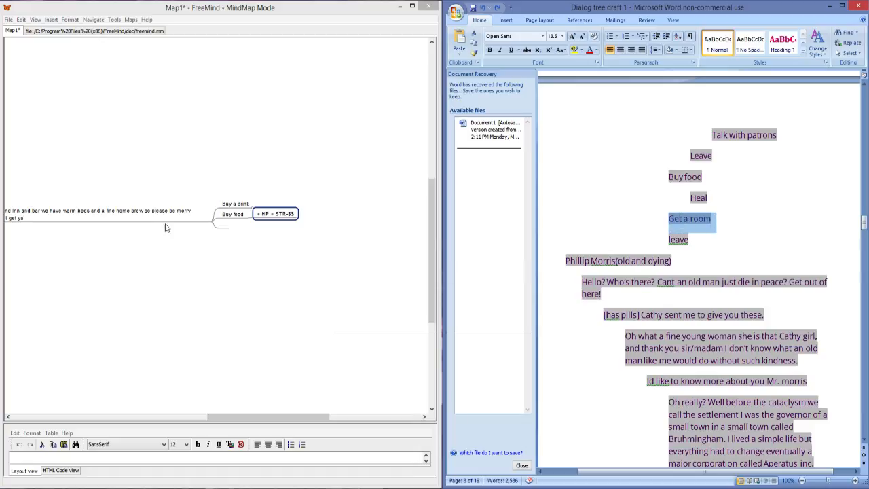
pyautogui.doubleClick(222, 226)
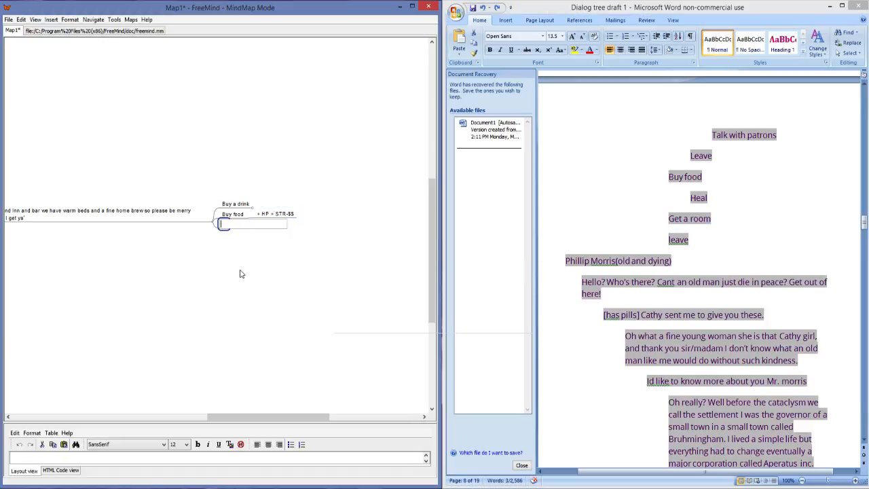
pyautogui.hotkey('ctrl', 'v')
pyautogui.press('Return')
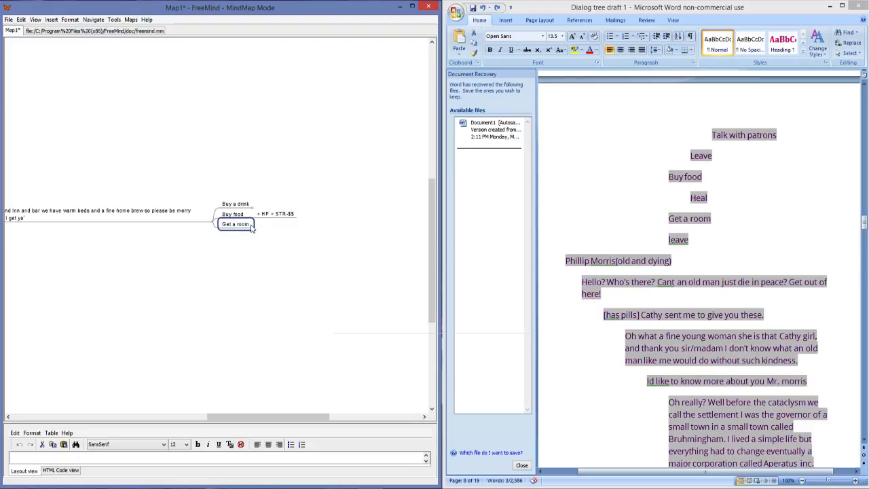
# Step: Add two child nodes to "Get a room": "+HP +Time" and the placeholder "____"
pyautogui.press('Insert')
pyautogui.write('+')
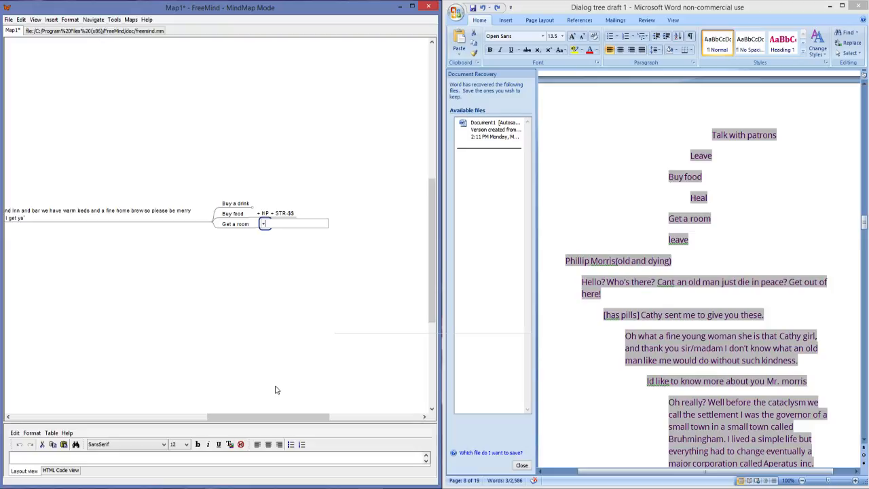
pyautogui.write('HP +Time')
pyautogui.press('Return')
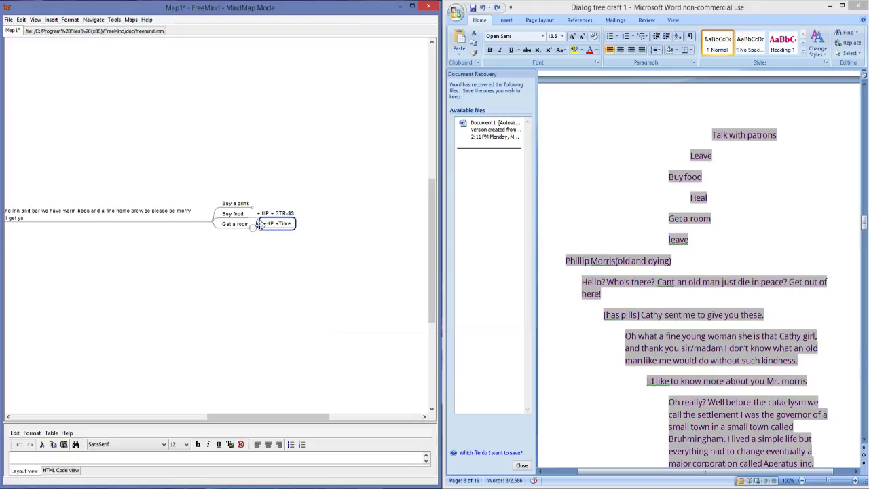
pyautogui.press('Return')
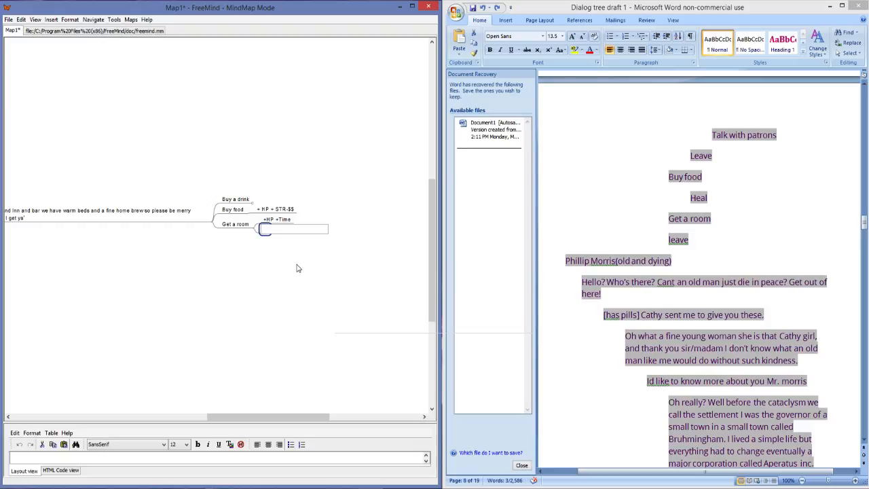
pyautogui.press('Return')
# Step: Add the reply "Leave" below "Get a room"
pyautogui.click(226, 224)
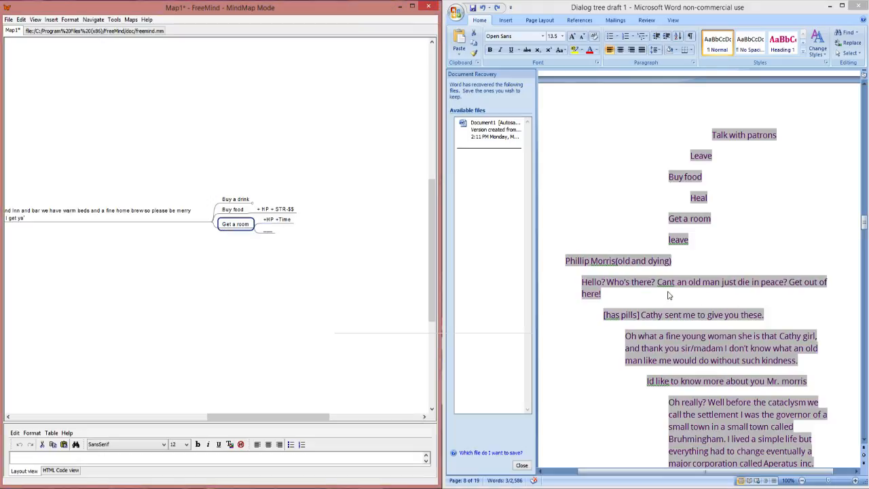
pyautogui.press('Return')
pyautogui.write('Leave')
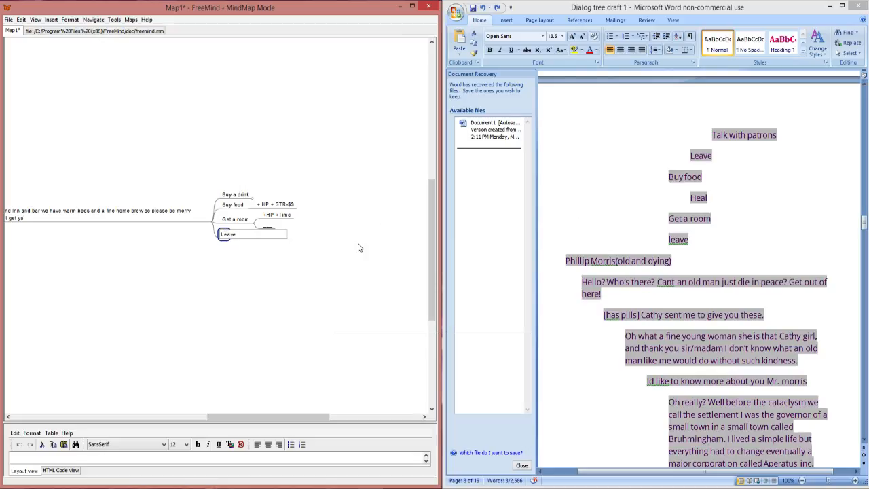
pyautogui.press('Return')
# Step: Collapse the barkeep's branch in the character list
pyautogui.moveTo(286, 417); pyautogui.dragTo(239, 421)
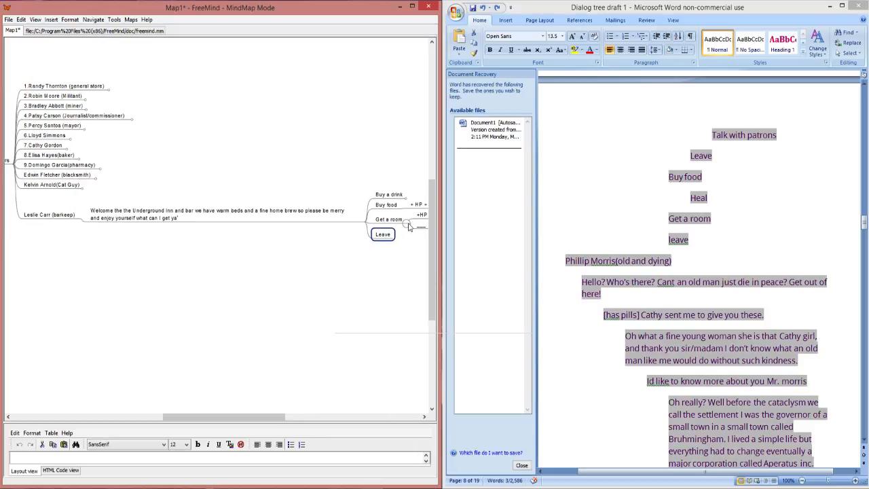
pyautogui.moveTo(197, 417); pyautogui.dragTo(136, 416)
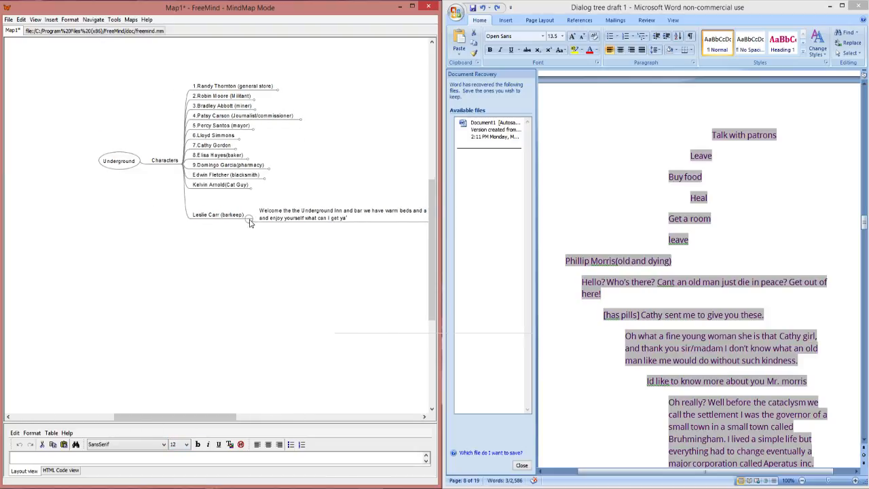
pyautogui.click(251, 219)
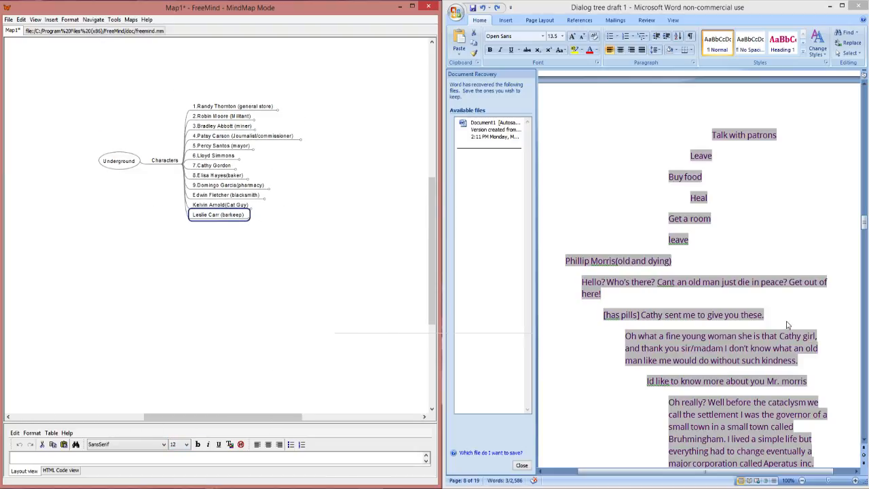
# Step: Add the "old and dying" character's heading from the draft as a new character node below the barkeep
pyautogui.click(667, 262)
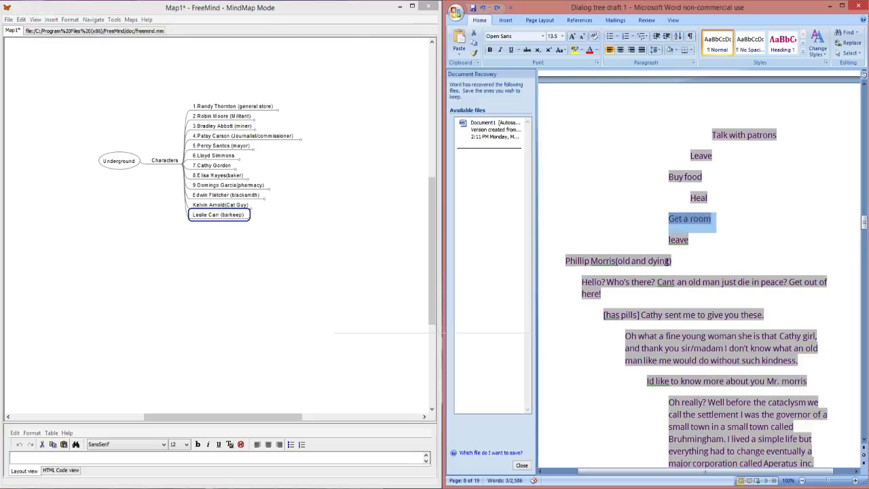
pyautogui.moveTo(667, 262); pyautogui.dragTo(578, 261)
pyautogui.hotkey('ctrl', 'c')
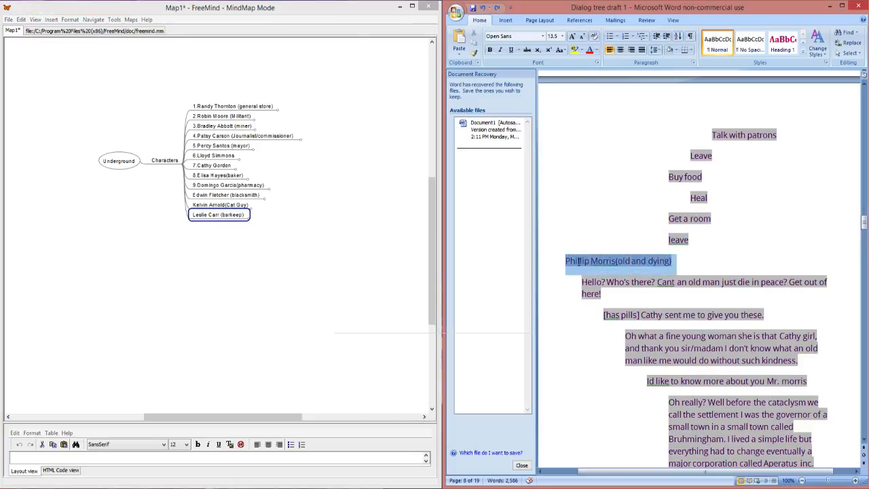
pyautogui.click(208, 227)
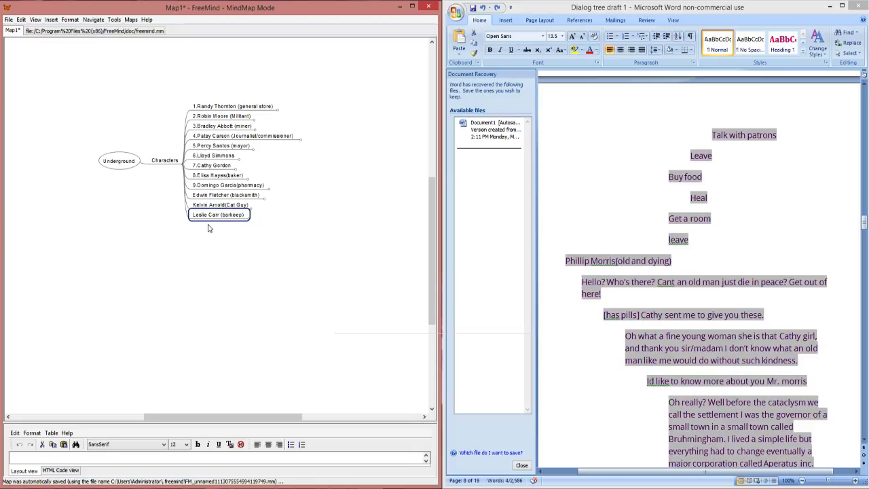
pyautogui.press('Return')
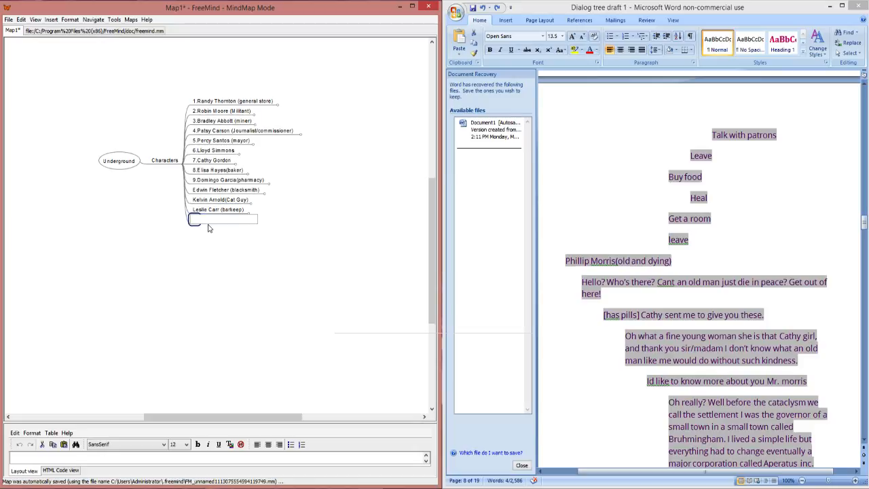
pyautogui.hotkey('ctrl', 'v')
pyautogui.press('Return')
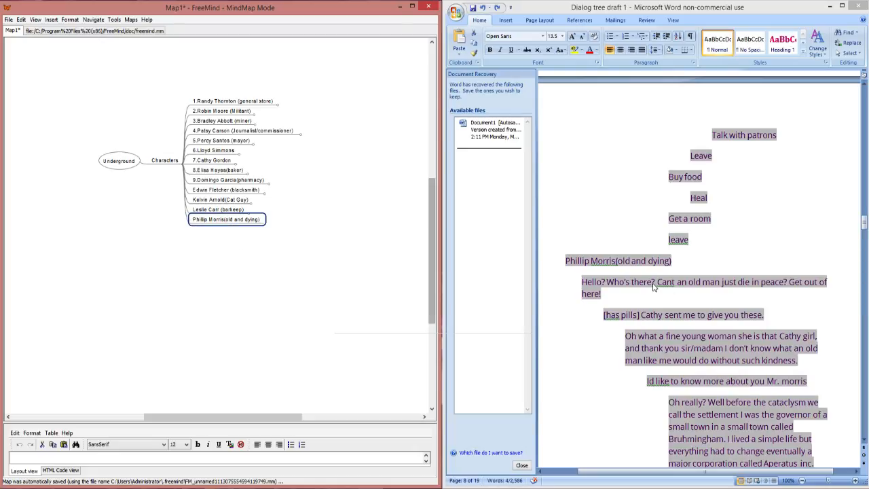
# Step: Add the draft line "Hello? Who's there? Cant an old man just die in peace? Get out of here!" as the old man's child node
pyautogui.moveTo(602, 293); pyautogui.dragTo(587, 283)
pyautogui.hotkey('ctrl', 'c')
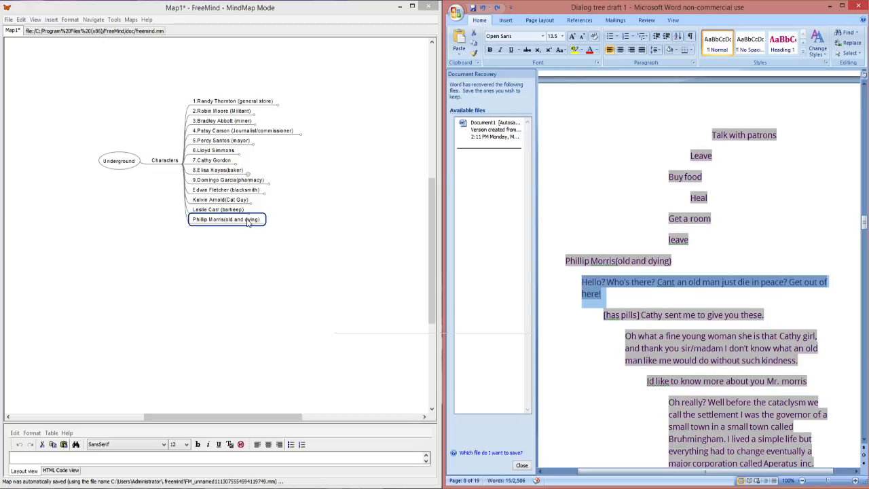
pyautogui.click(272, 247)
pyautogui.press('Insert')
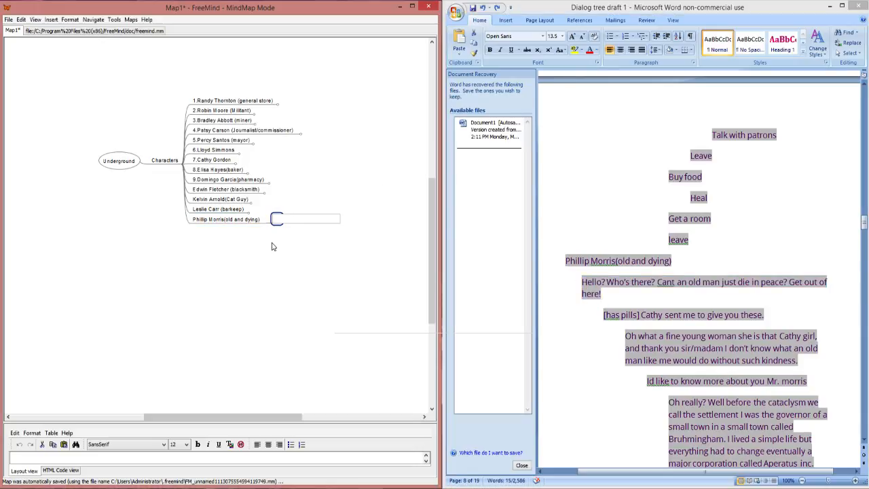
pyautogui.hotkey('ctrl', 'v')
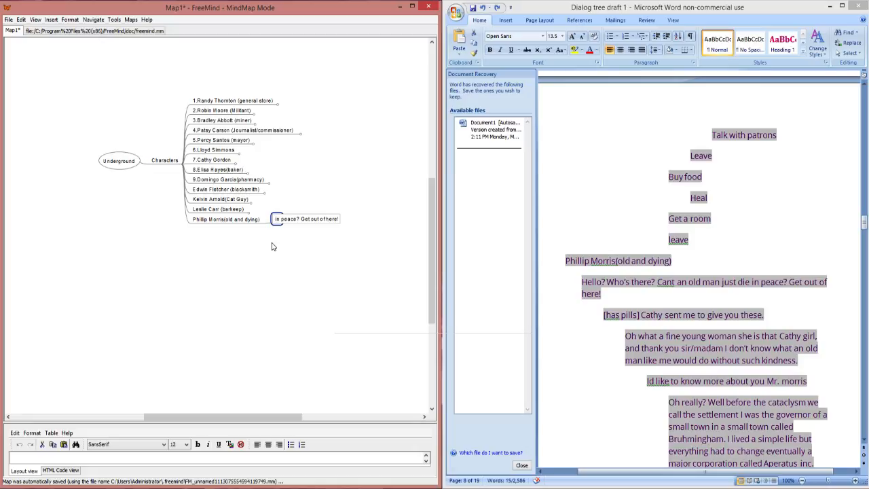
pyautogui.moveTo(239, 417); pyautogui.dragTo(285, 417)
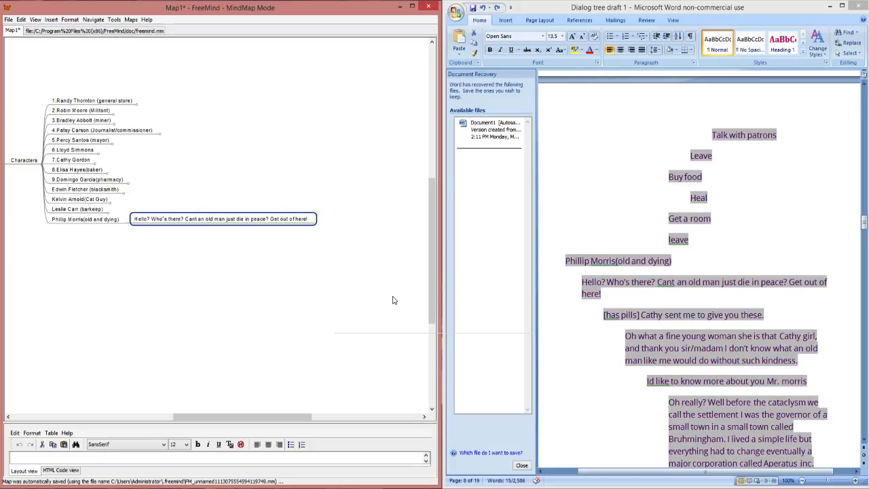
# Step: Copy the "[has pills]" reply from the draft into a new child node of the old man's greeting
pyautogui.click(711, 329)
pyautogui.scroll(-1, 710, 328)
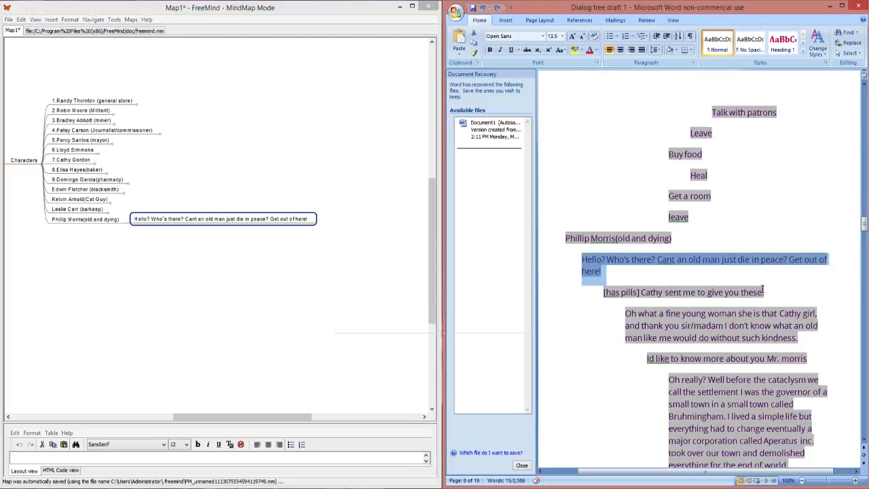
pyautogui.moveTo(764, 294); pyautogui.dragTo(604, 292)
pyautogui.hotkey('ctrl', 'c')
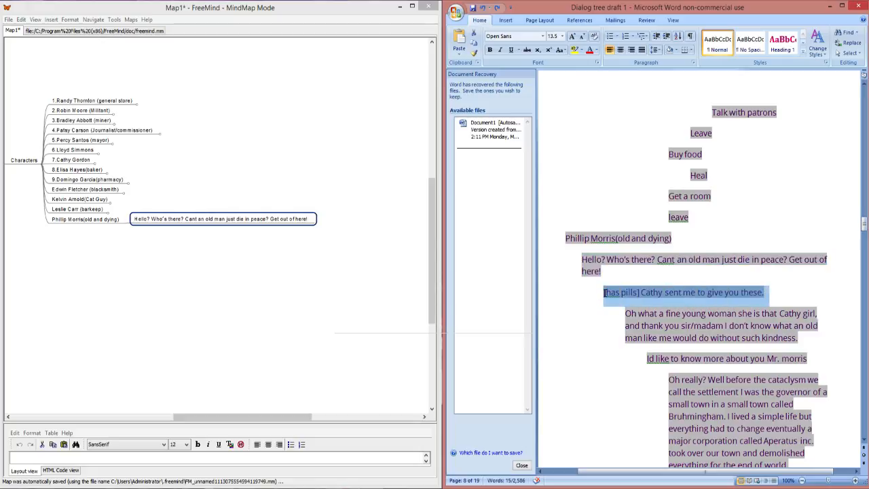
pyautogui.click(317, 211)
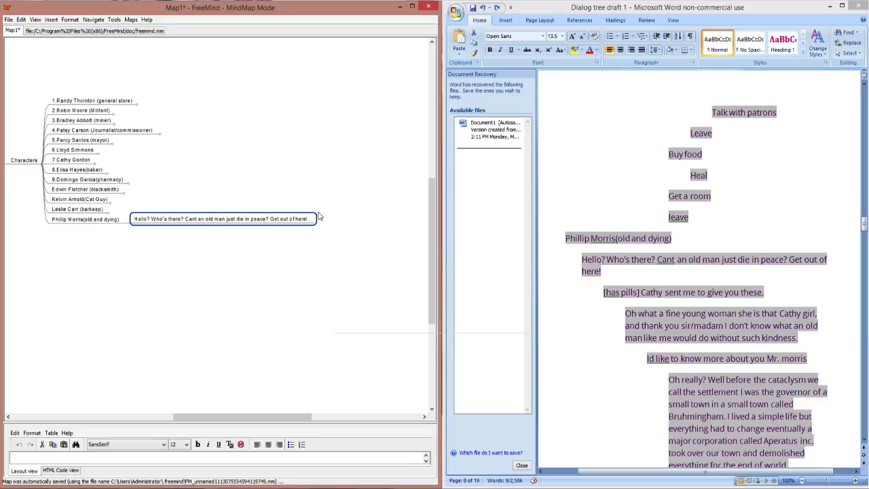
pyautogui.press('Insert')
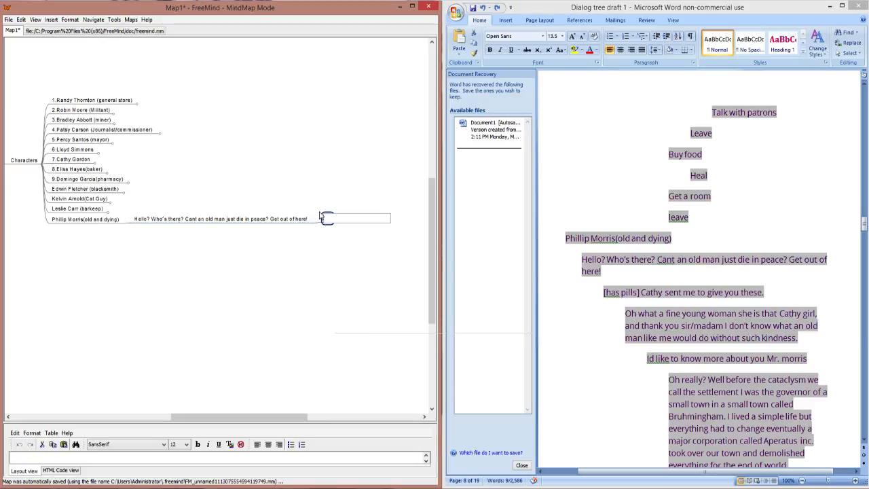
pyautogui.hotkey('ctrl', 'v')
# Step: Replace "has" with "INC Contains" in the bracketed condition of the pills reply
pyautogui.press('Home')
pyautogui.press('BackSpace')
pyautogui.press('BackSpace')
pyautogui.press('BackSpace')
pyautogui.press('BackSpace')
pyautogui.write('INC Contains')
pyautogui.press('Return')
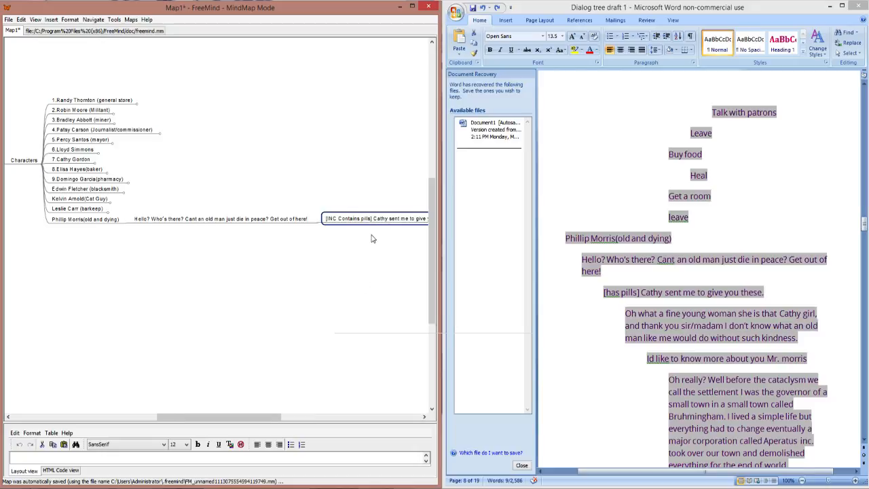
# Step: Correct "INC" to "INV" in the pills reply's bracketed condition
pyautogui.moveTo(223, 424); pyautogui.dragTo(247, 423)
pyautogui.doubleClick(253, 218)
pyautogui.doubleClick(254, 218)
pyautogui.press('Left')
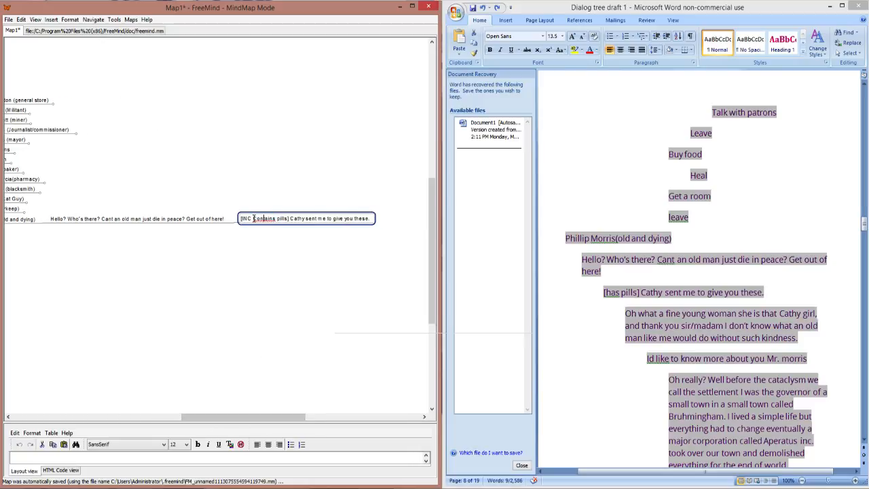
pyautogui.press('BackSpace')
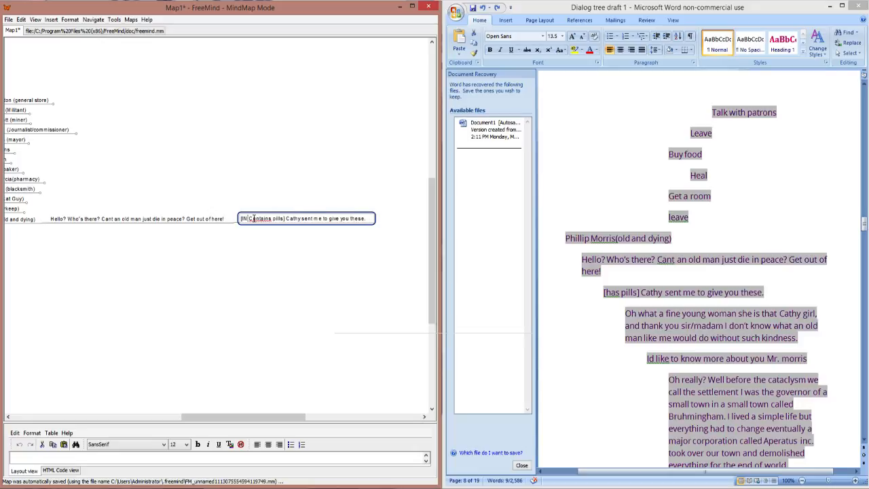
pyautogui.write('V')
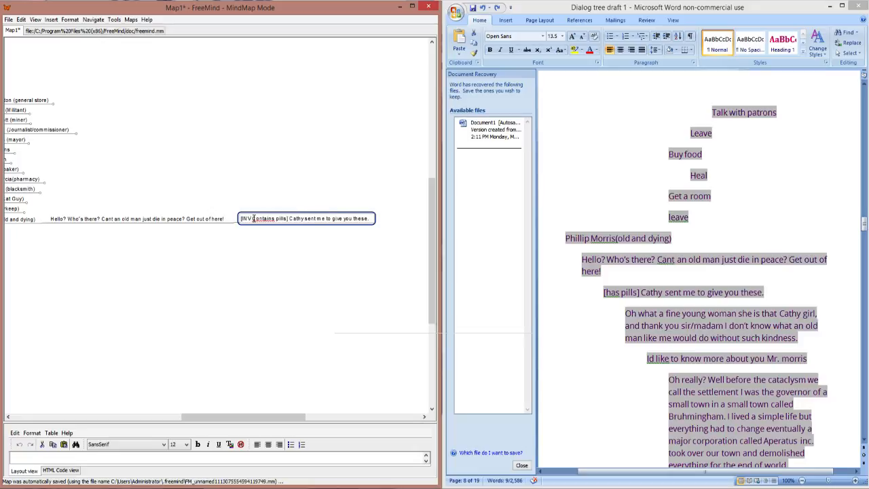
pyautogui.click(287, 258)
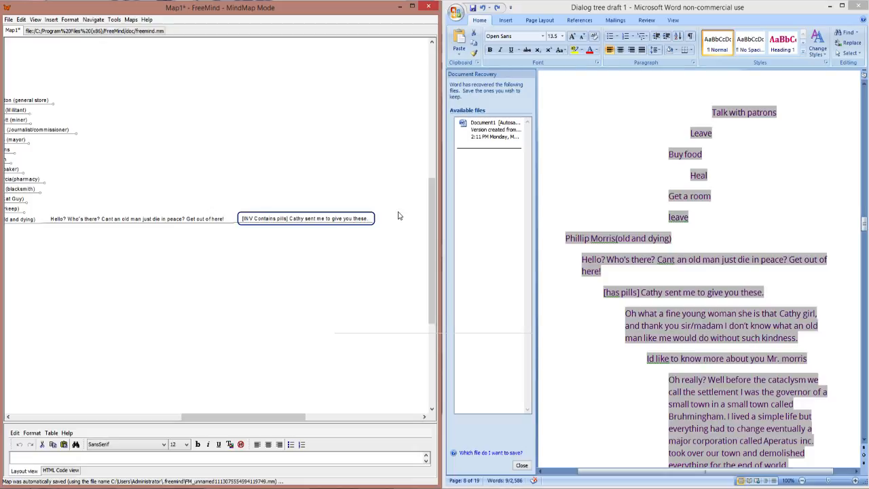
# Step: Add an empty child node to the "[INV Contains pills]" reply
pyautogui.click(695, 329)
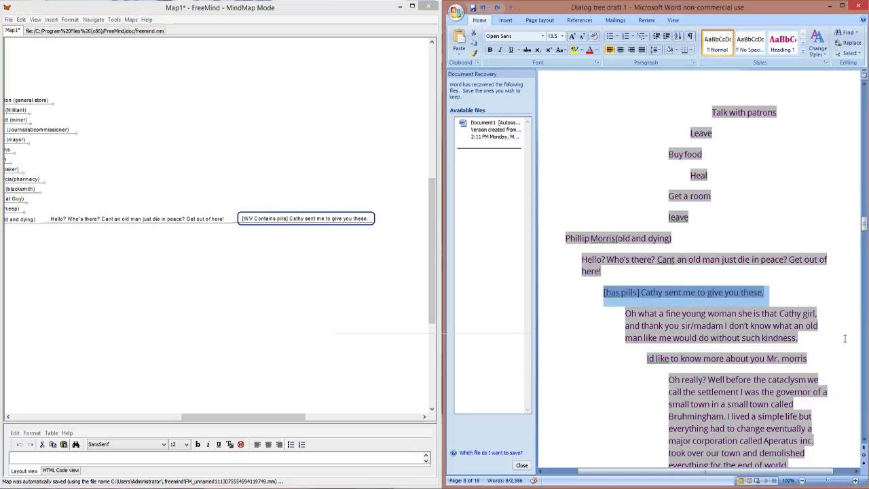
pyautogui.click(365, 219)
pyautogui.doubleClick(365, 219)
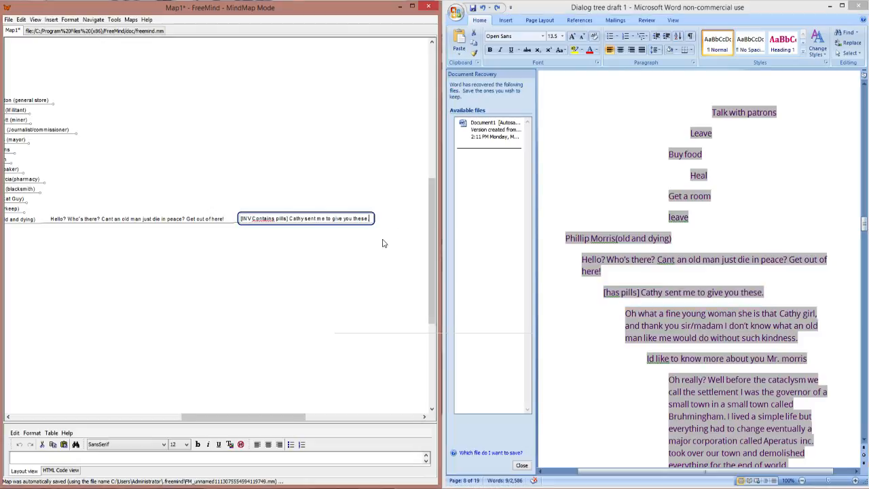
pyautogui.press('Return')
pyautogui.press('Tab')
pyautogui.click(799, 341)
pyautogui.moveTo(799, 341); pyautogui.dragTo(619, 313)
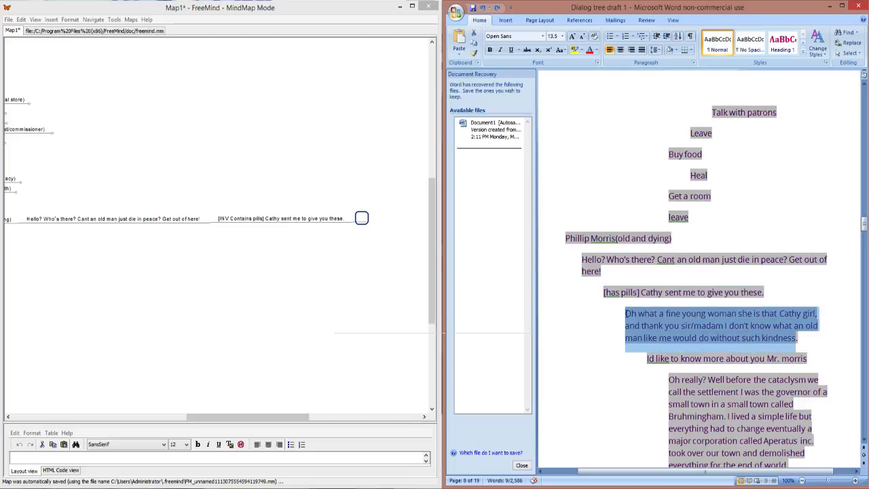
pyautogui.click(626, 313)
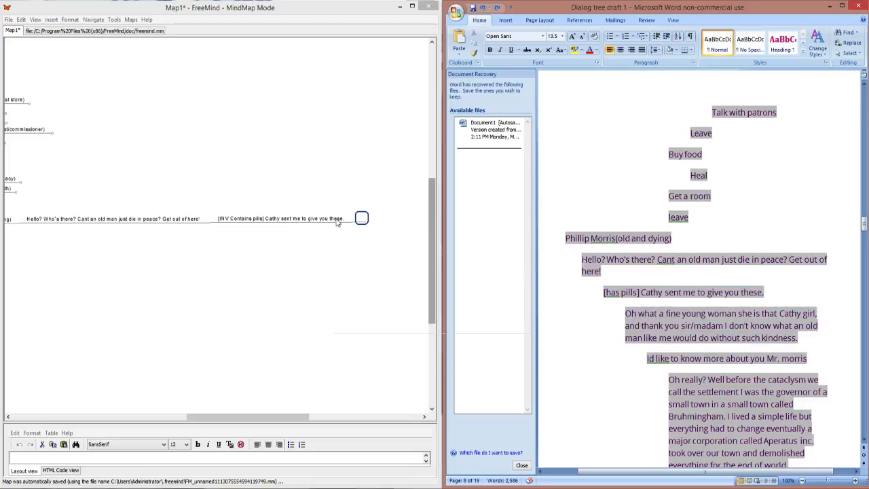
pyautogui.click(361, 218)
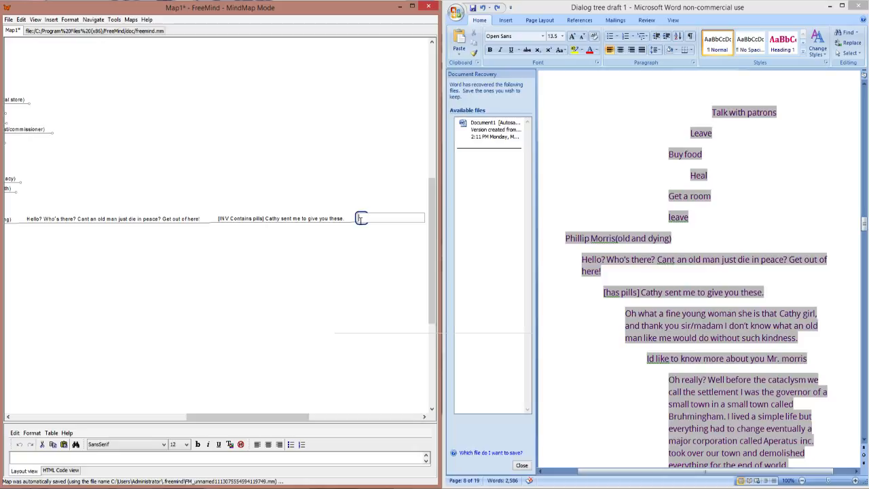
pyautogui.hotkey('ctrl', 'v')
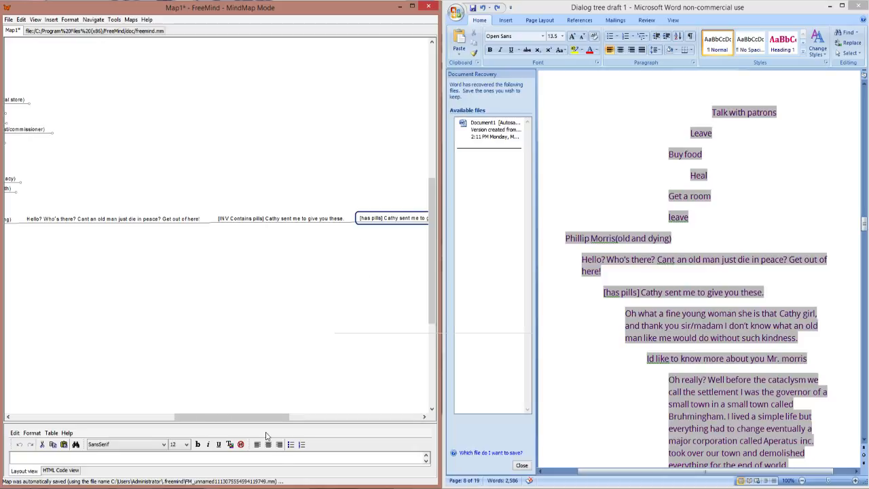
pyautogui.moveTo(258, 419); pyautogui.dragTo(302, 420)
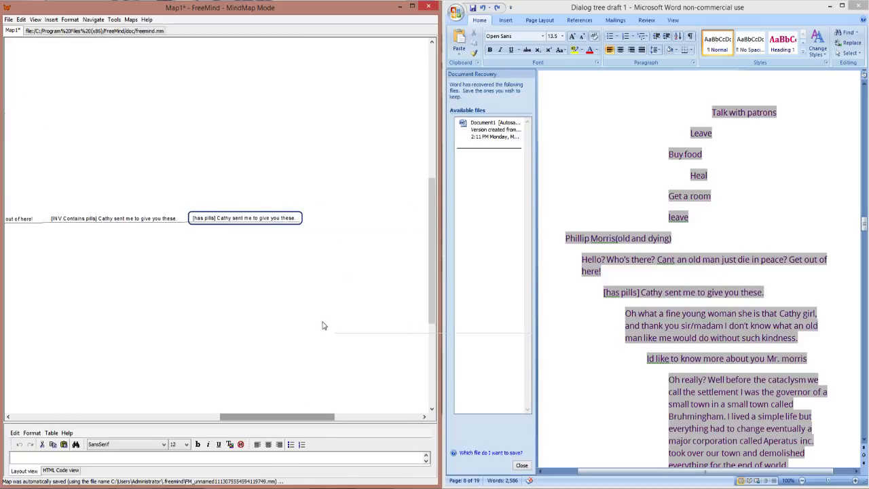
pyautogui.hotkey('ctrl', 'z')
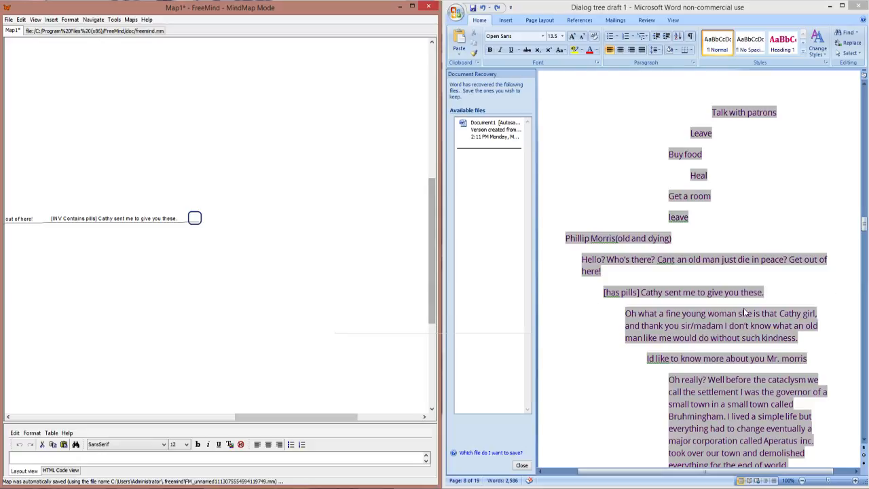
# Step: Copy the draft line beginning "Oh what a fine young woman she is" into the empty child node of the pills reply
pyautogui.click(728, 315)
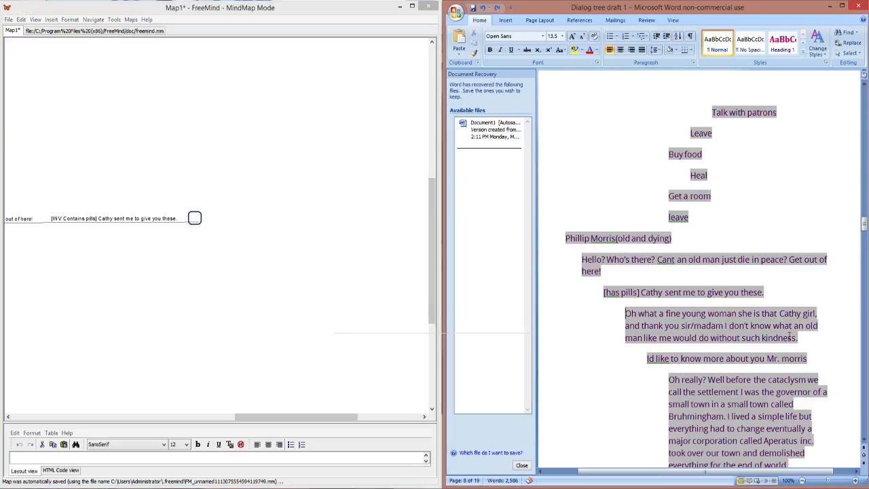
pyautogui.moveTo(801, 339); pyautogui.dragTo(630, 314)
pyautogui.hotkey('ctrl', 'c')
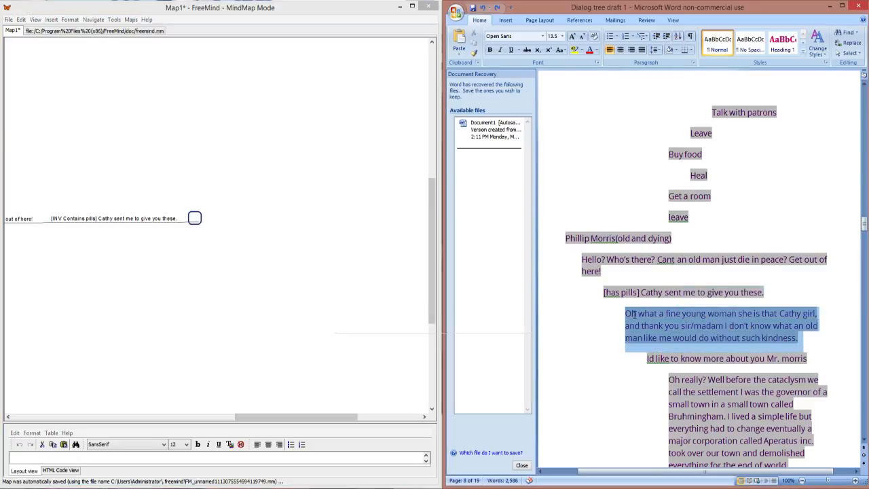
pyautogui.doubleClick(195, 219)
pyautogui.hotkey('ctrl', 'v')
pyautogui.press('Return')
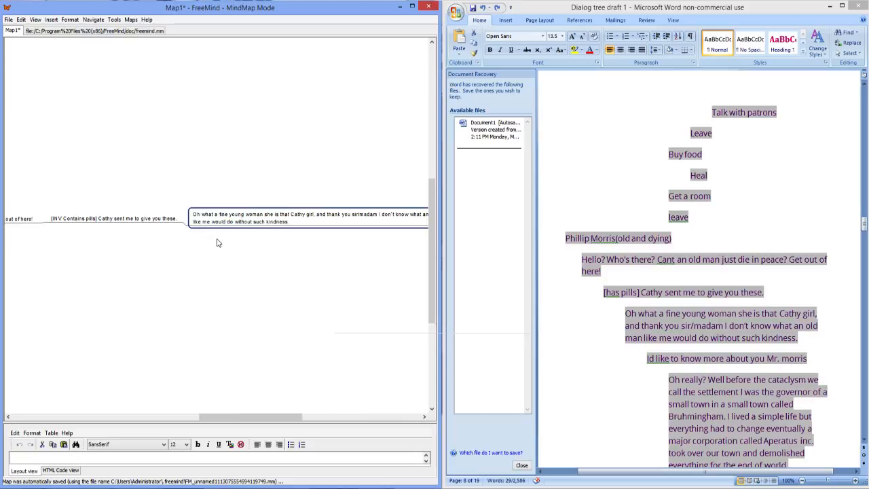
# Step: Copy the draft reply beginning "Id like to know more about you" into a new child node of the "Oh what a fine young woman" line
pyautogui.moveTo(269, 415); pyautogui.dragTo(309, 417)
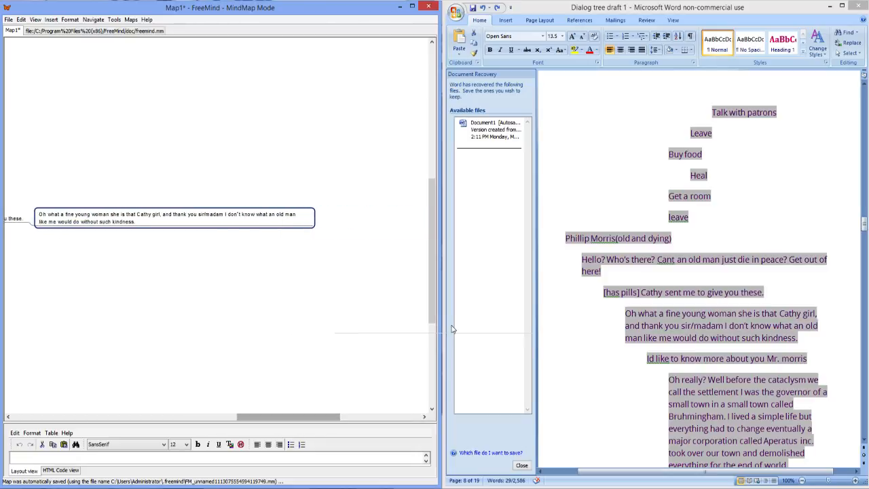
pyautogui.hotkey('alt', 'Tab')
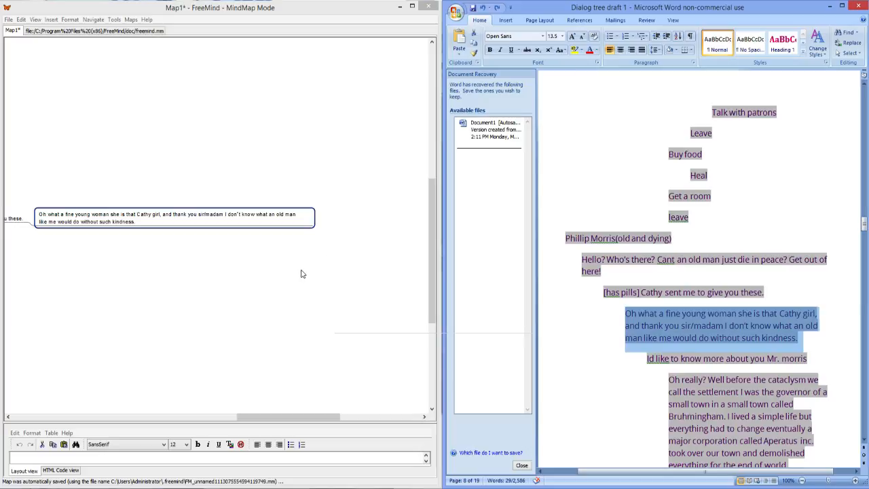
pyautogui.doubleClick(298, 215)
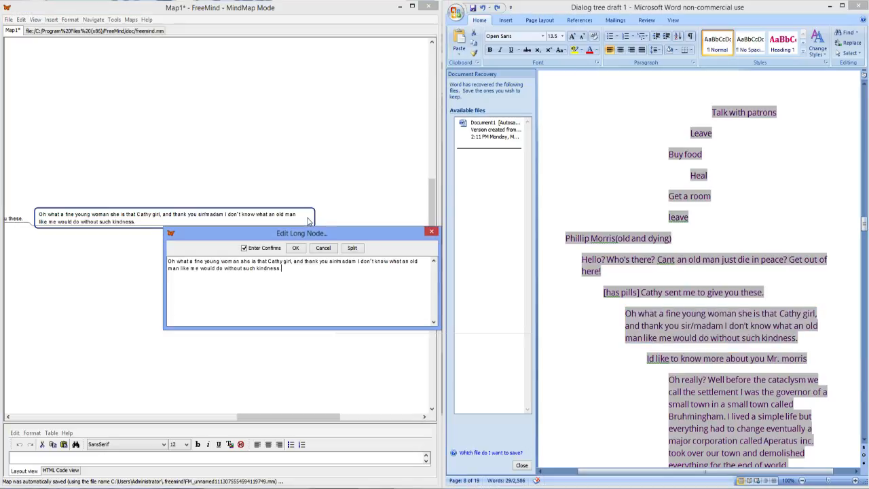
pyautogui.click(426, 233)
pyautogui.press('Insert')
pyautogui.click(721, 370)
pyautogui.moveTo(806, 362); pyautogui.dragTo(649, 363)
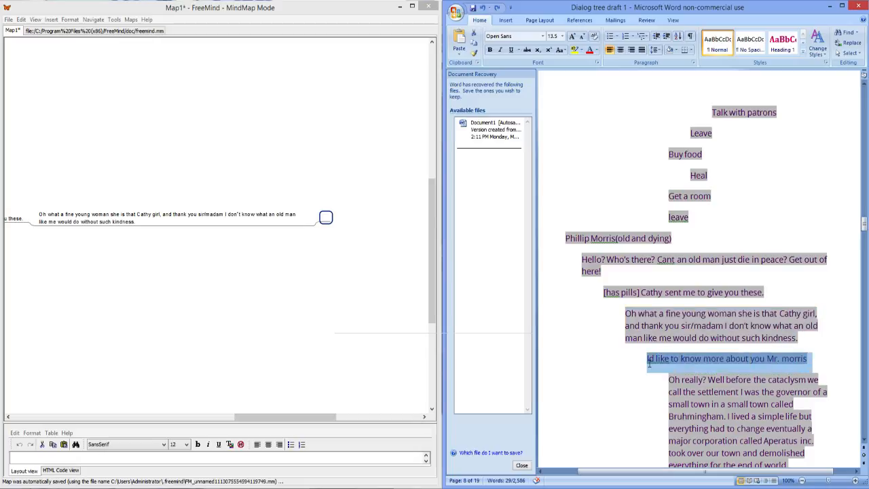
pyautogui.click(328, 219)
pyautogui.doubleClick(327, 219)
pyautogui.hotkey('ctrl', 'v')
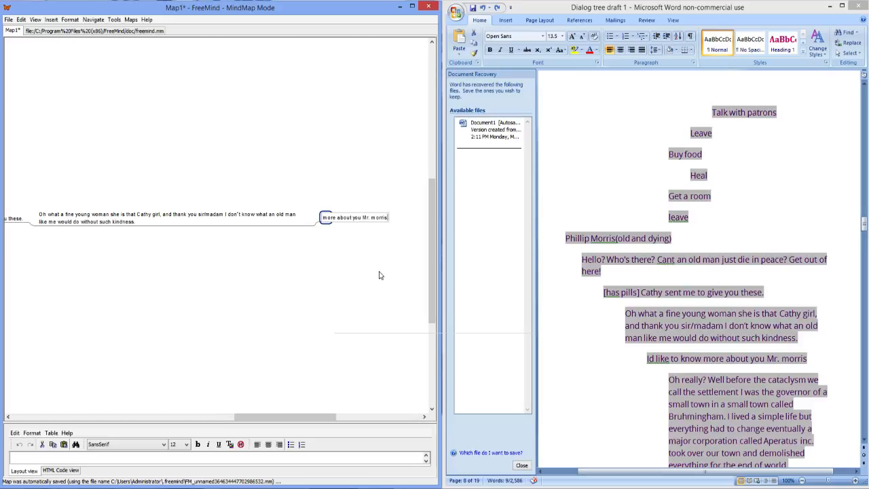
pyautogui.press('Return')
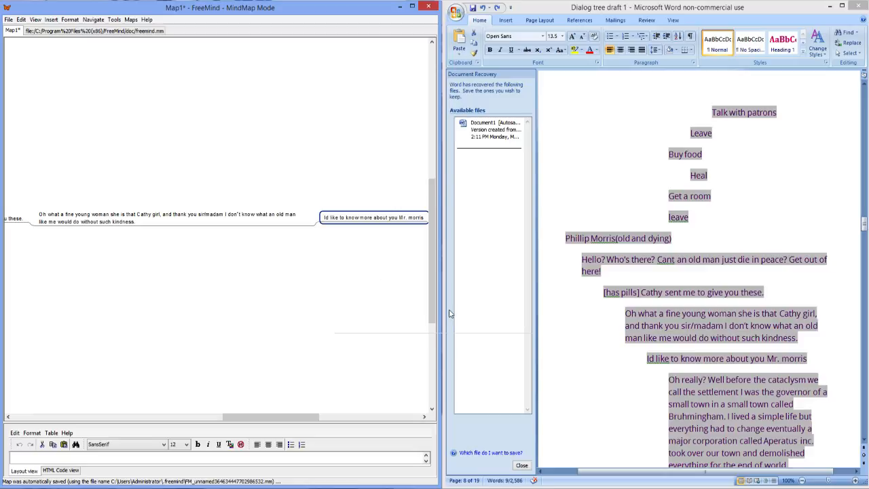
# Step: Copy the draft paragraph beginning "Oh really? Well before the cataclysm" into a new child node of the "Id like to know more about you" reply
pyautogui.scroll(-2, 733, 383)
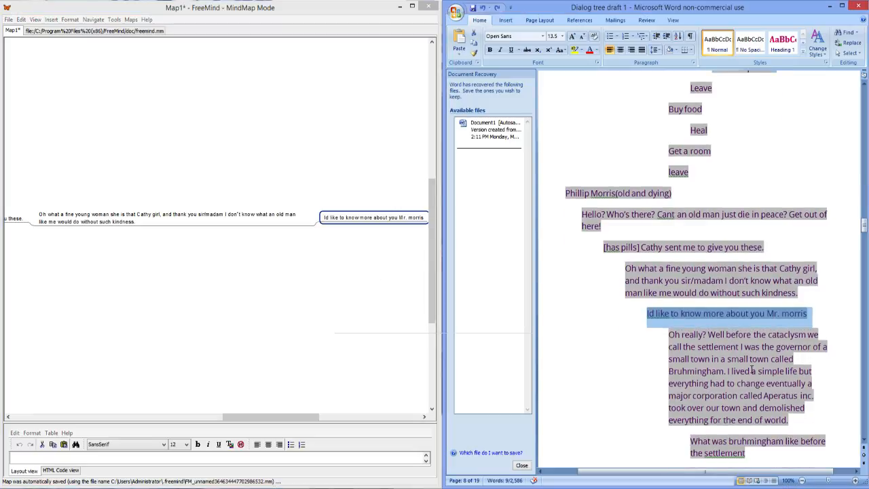
pyautogui.moveTo(790, 397); pyautogui.dragTo(669, 313)
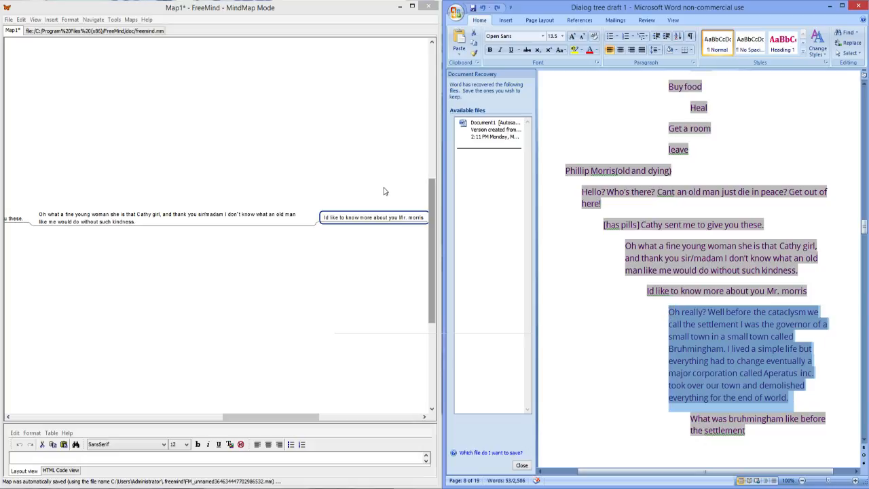
pyautogui.click(401, 225)
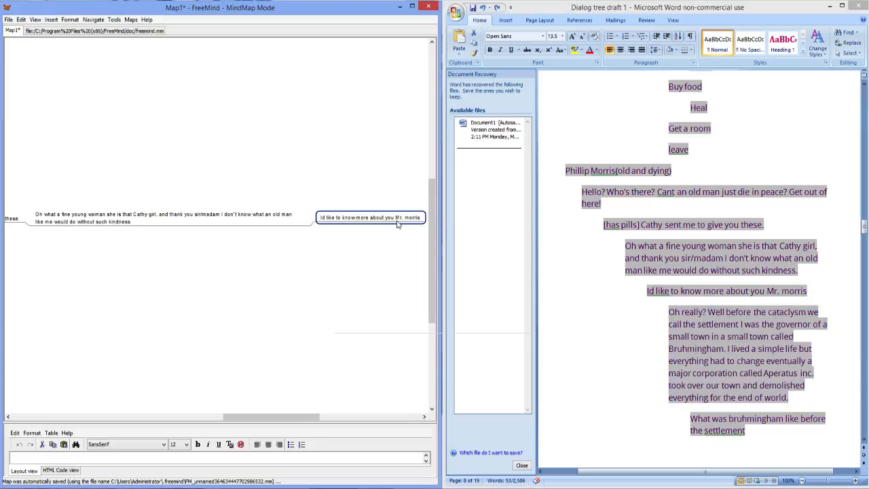
pyautogui.press('Insert')
pyautogui.hotkey('ctrl', 'v')
pyautogui.press('Return')
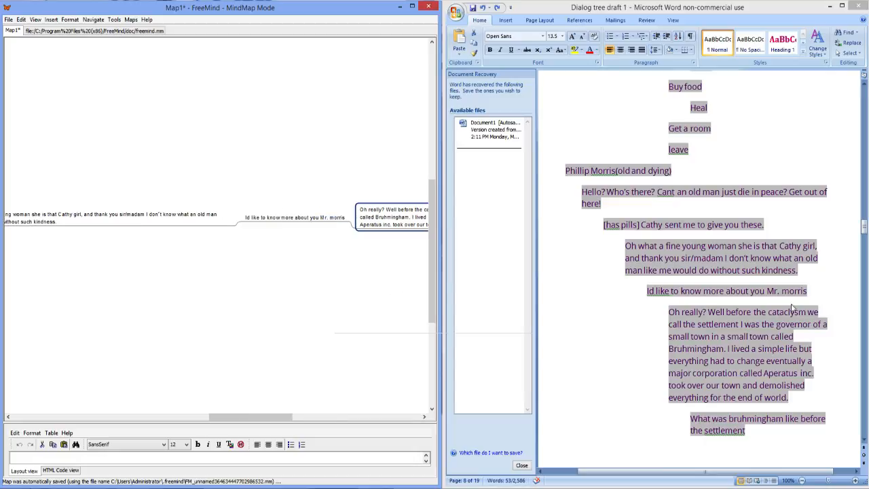
# Step: Copy the draft question "What was bruhmingham like before the settlement" into a new child node of the "Oh really?" paragraph
pyautogui.tripleClick(797, 365)
pyautogui.scroll(-2, 808, 366)
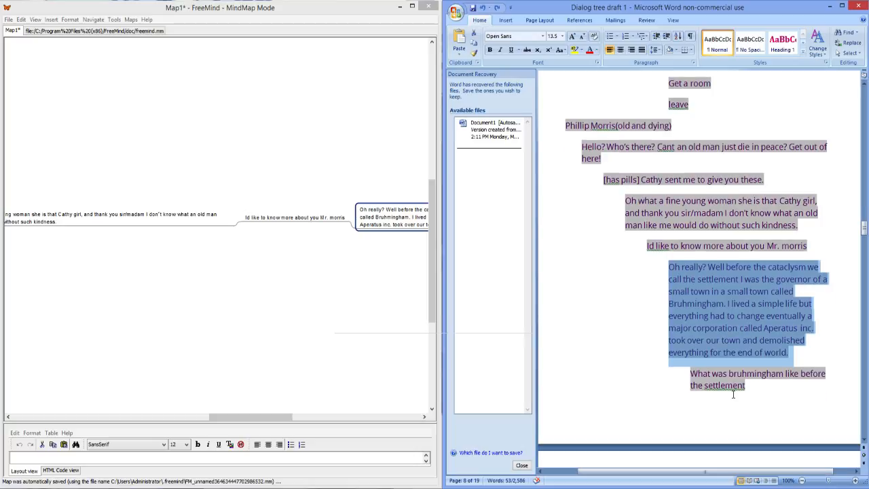
pyautogui.moveTo(745, 385); pyautogui.dragTo(686, 370)
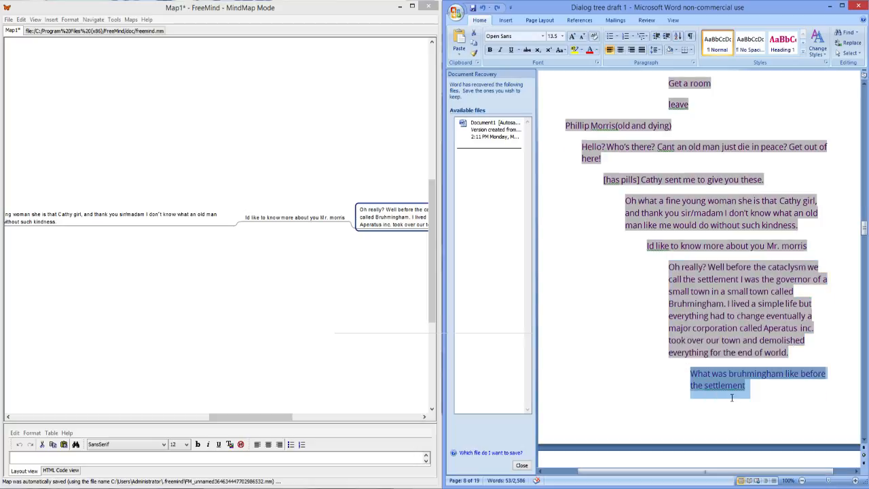
pyautogui.moveTo(272, 417); pyautogui.dragTo(330, 417)
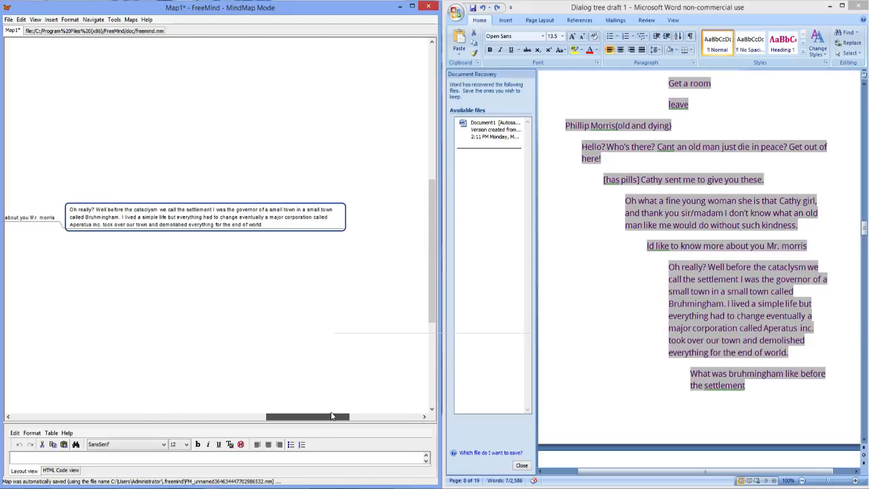
pyautogui.doubleClick(314, 211)
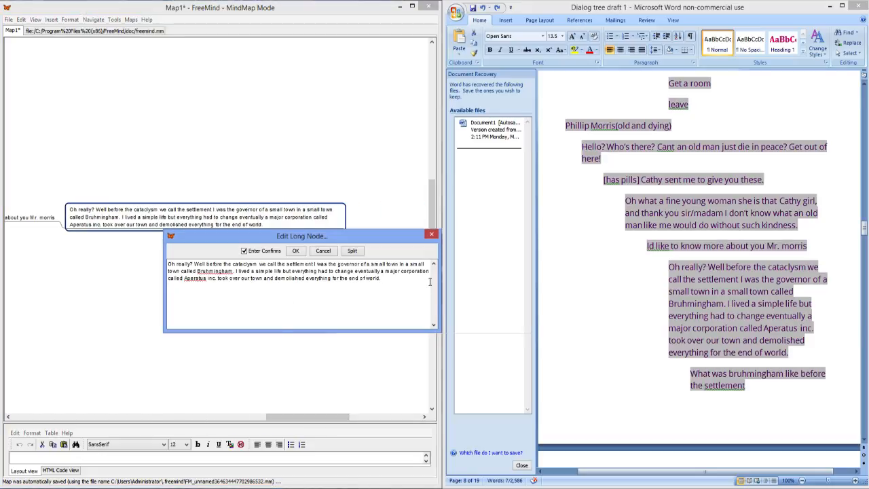
pyautogui.click(431, 234)
pyautogui.press('Insert')
pyautogui.hotkey('ctrl', 'v')
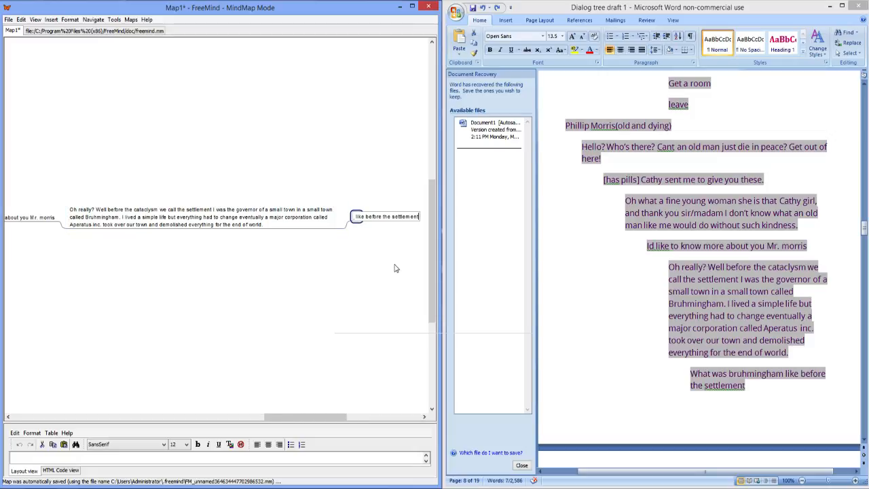
pyautogui.press('Return')
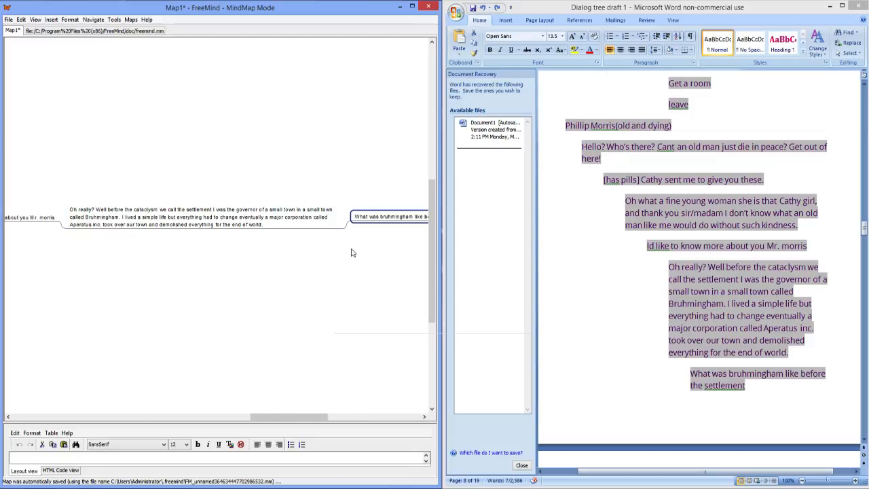
# Step: Try to copy the draft paragraph beginning "We were a small coal town" into a new child node of the bruhmingham question
pyautogui.click(659, 360)
pyautogui.scroll(-6, 660, 359)
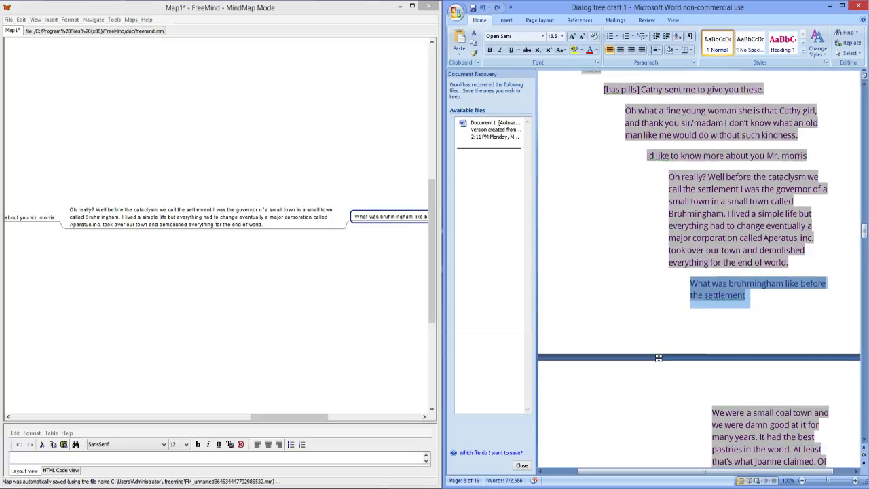
pyautogui.moveTo(829, 375); pyautogui.dragTo(725, 305)
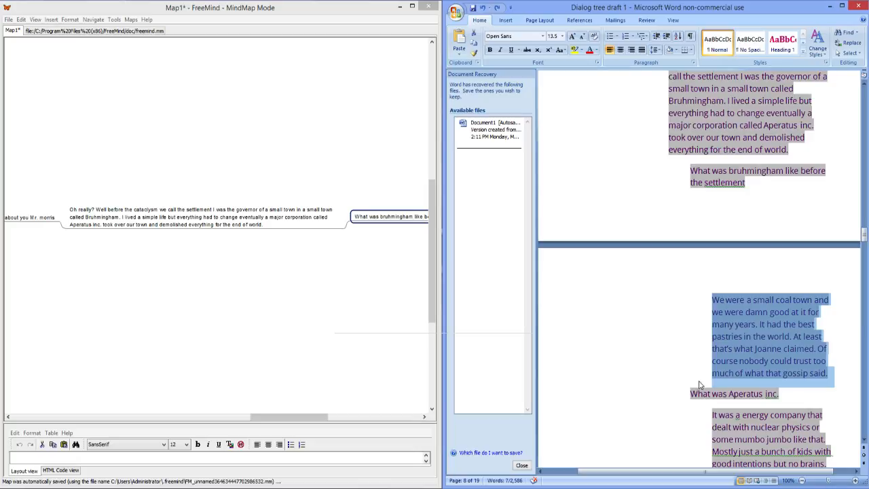
pyautogui.click(340, 230)
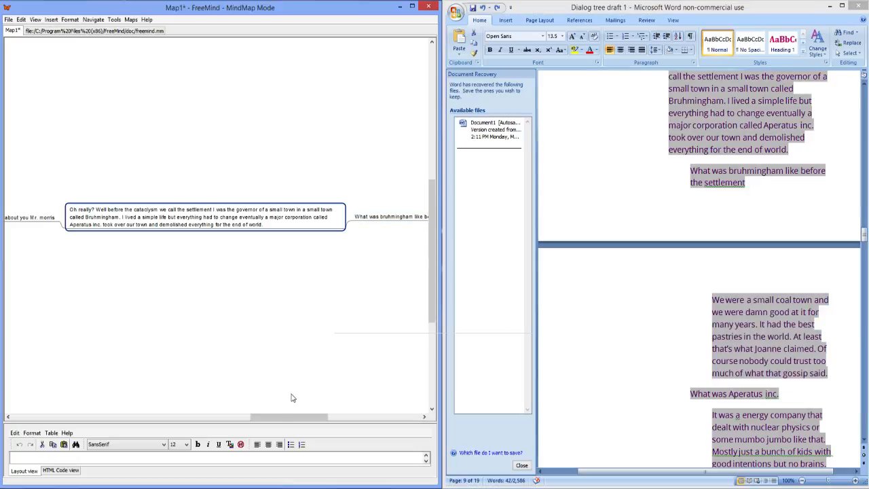
pyautogui.moveTo(321, 417); pyautogui.dragTo(372, 419)
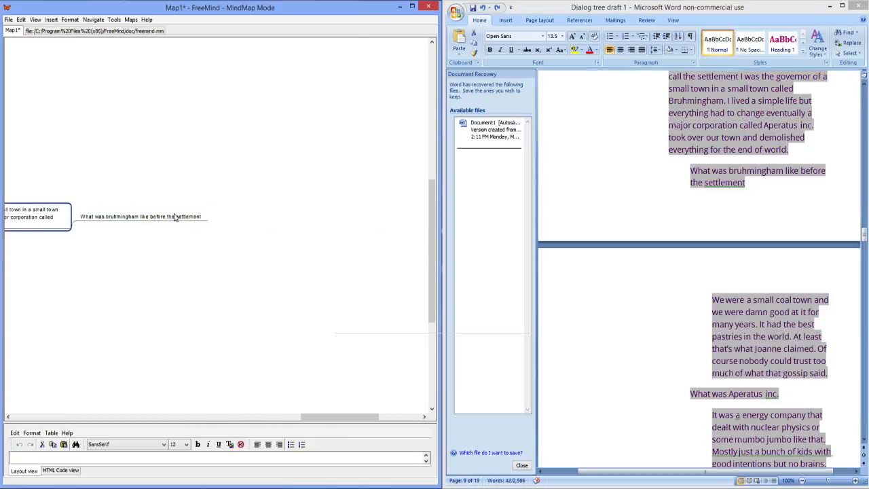
pyautogui.click(178, 217)
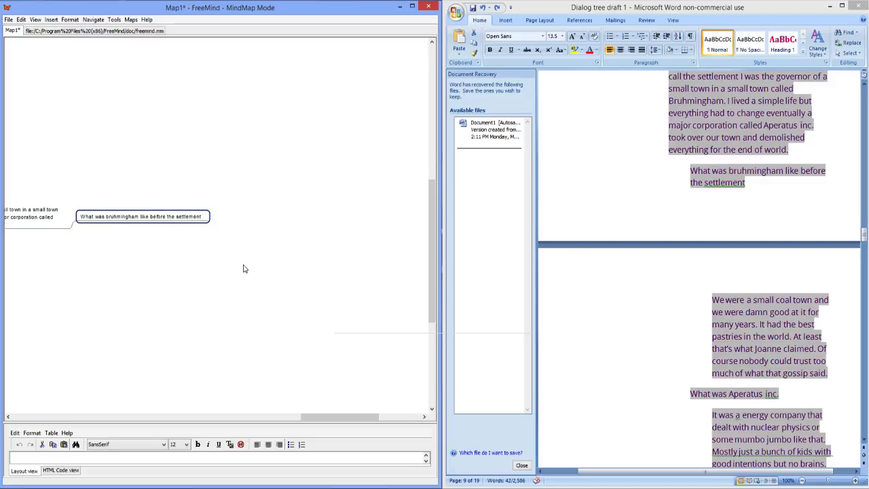
pyautogui.press('Insert')
pyautogui.write('like before the settlement')
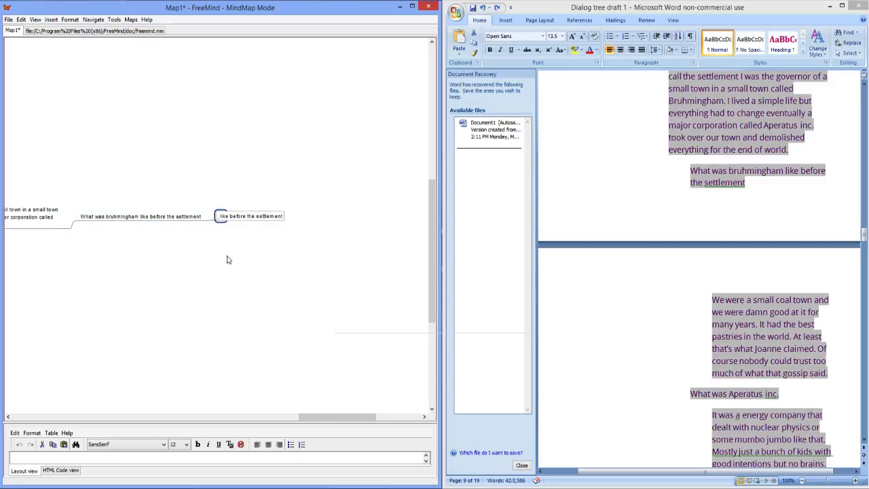
pyautogui.press('Return')
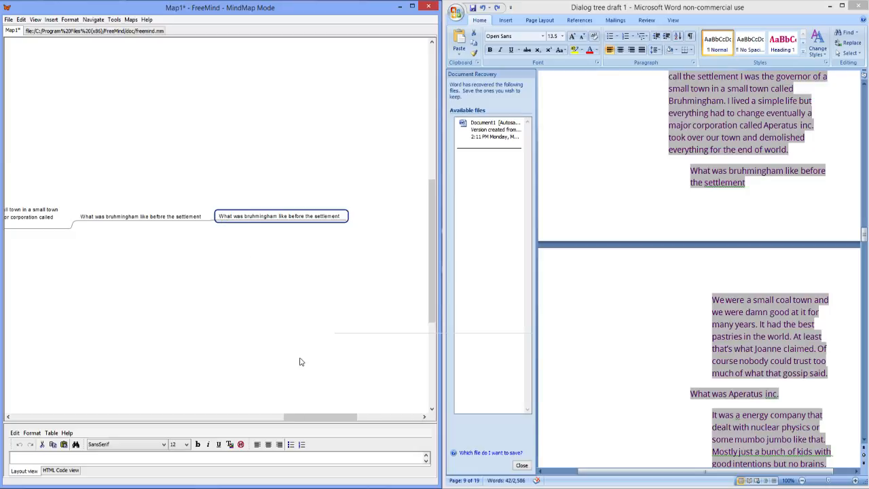
pyautogui.moveTo(349, 417)
pyautogui.mouseDown()
pyautogui.moveTo(266, 418)
pyautogui.moveTo(333, 416)
pyautogui.mouseUp()
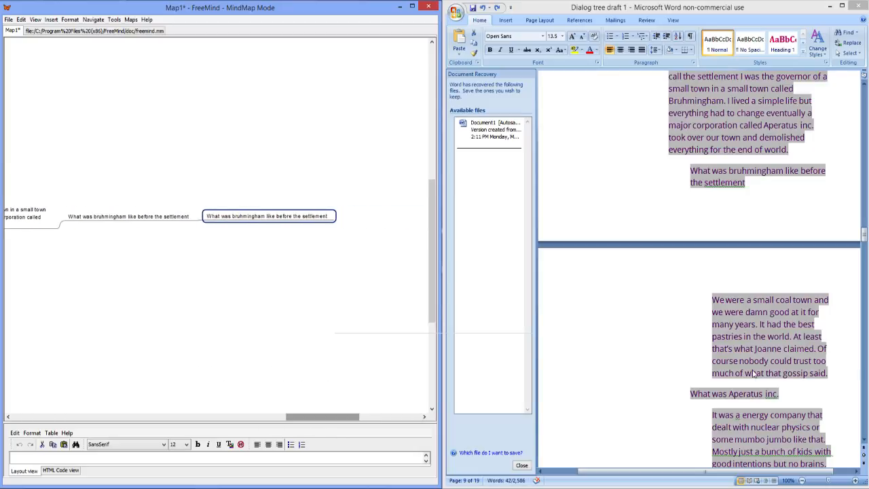
# Step: Copy the draft question "What was Aperatus inc." into a new sibling node below the bruhmingham question
pyautogui.doubleClick(707, 379)
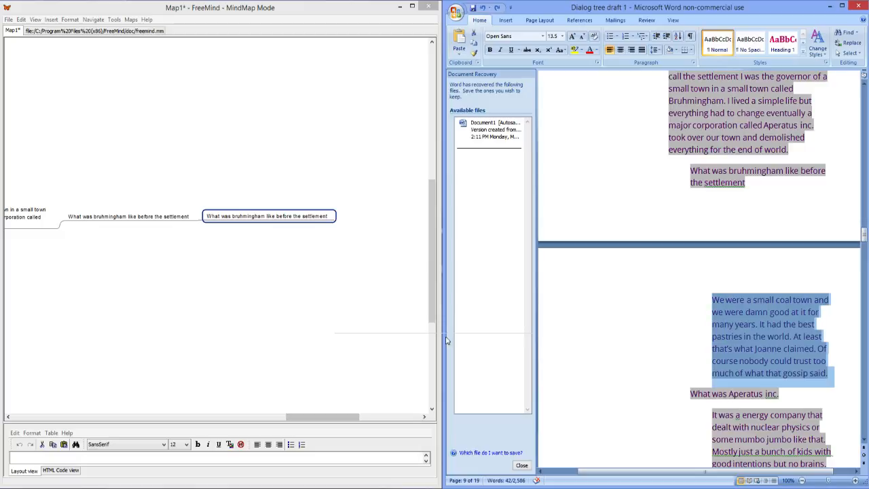
pyautogui.click(148, 217)
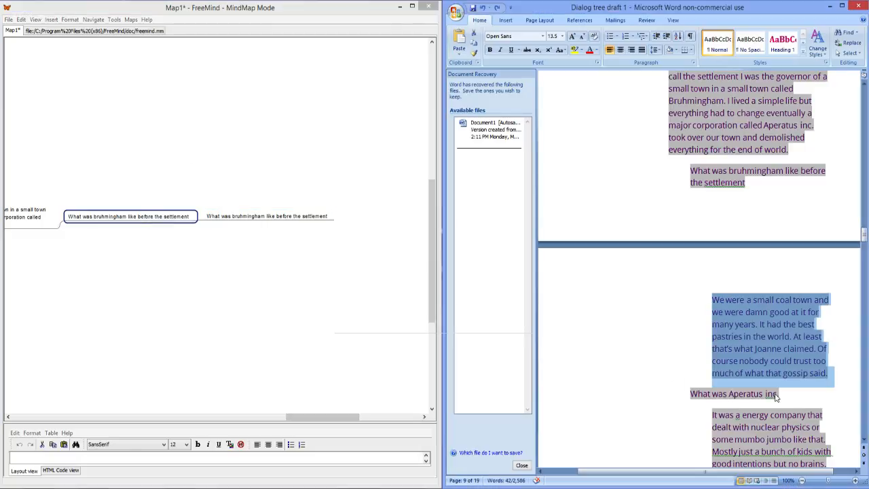
pyautogui.moveTo(778, 397); pyautogui.dragTo(705, 400)
pyautogui.hotkey('ctrl', 'c')
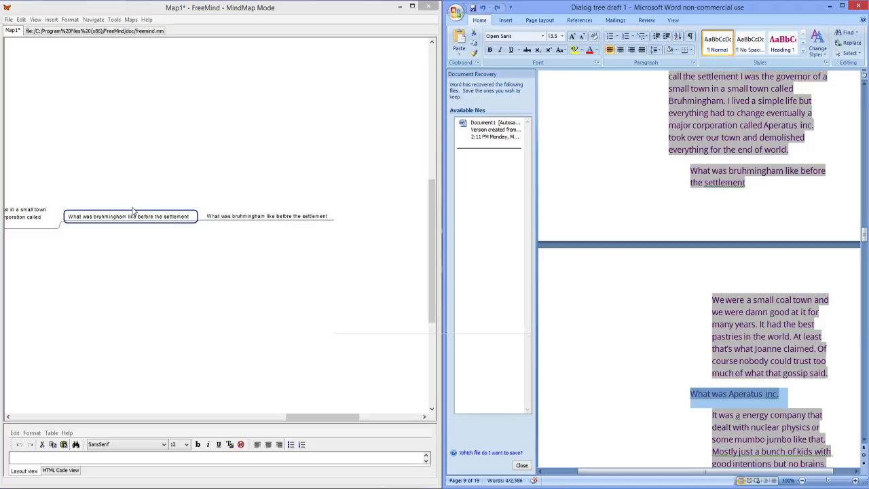
pyautogui.click(133, 213)
pyautogui.press('Return')
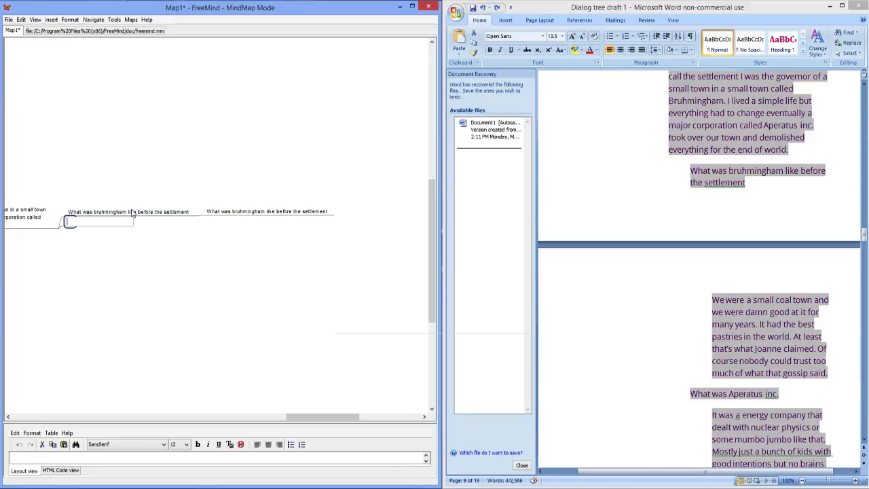
pyautogui.hotkey('ctrl', 'v')
pyautogui.click(167, 230)
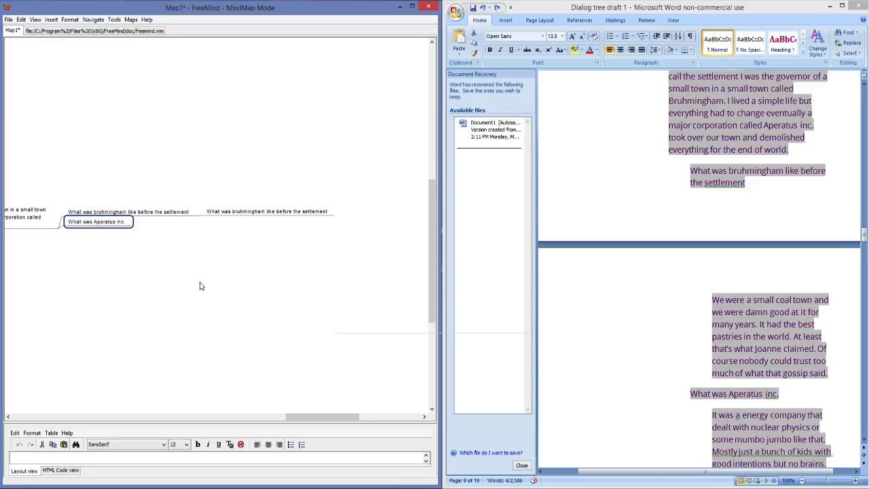
# Step: Try to copy the draft paragraph beginning "It was a energy company" into a new child node of the "What was Aperatus inc." question
pyautogui.moveTo(691, 394); pyautogui.dragTo(781, 395)
pyautogui.hotkey('ctrl', 'c')
pyautogui.scroll(-2, 770, 380)
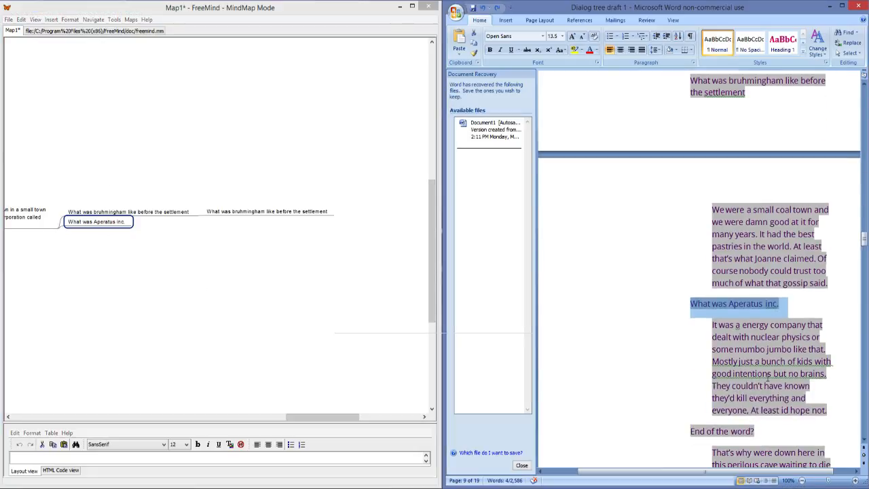
pyautogui.moveTo(832, 412); pyautogui.dragTo(714, 319)
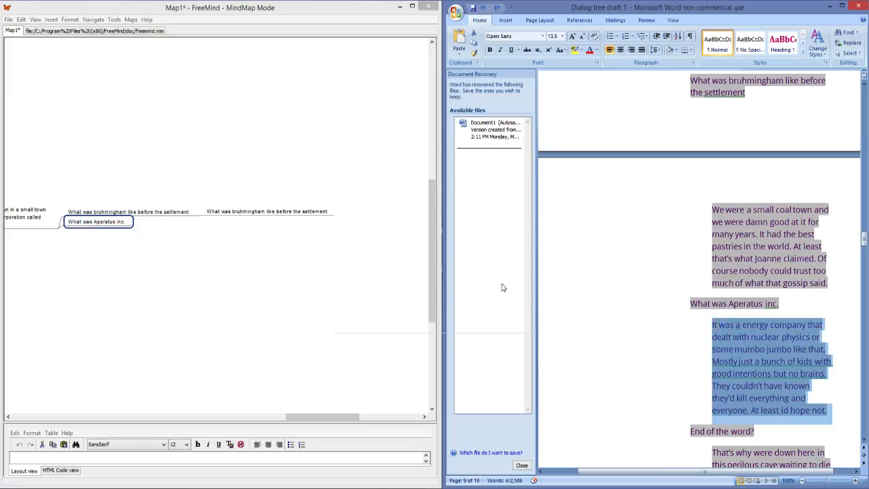
pyautogui.doubleClick(130, 224)
pyautogui.press('Return')
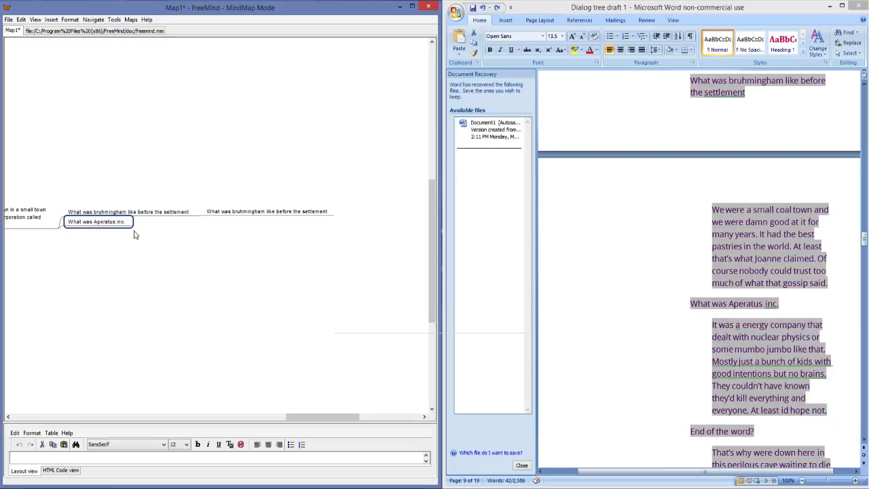
pyautogui.press('Insert')
pyautogui.hotkey('ctrl', 'v')
pyautogui.press('Return')
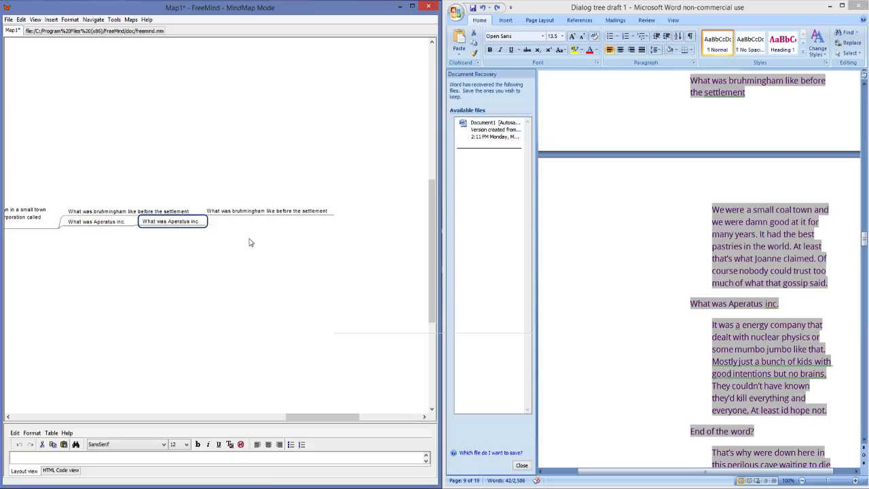
# Step: Copy the draft question "End of the word?" into a new sibling node below the duplicate "What was Aperatus inc." child node
pyautogui.click(749, 286)
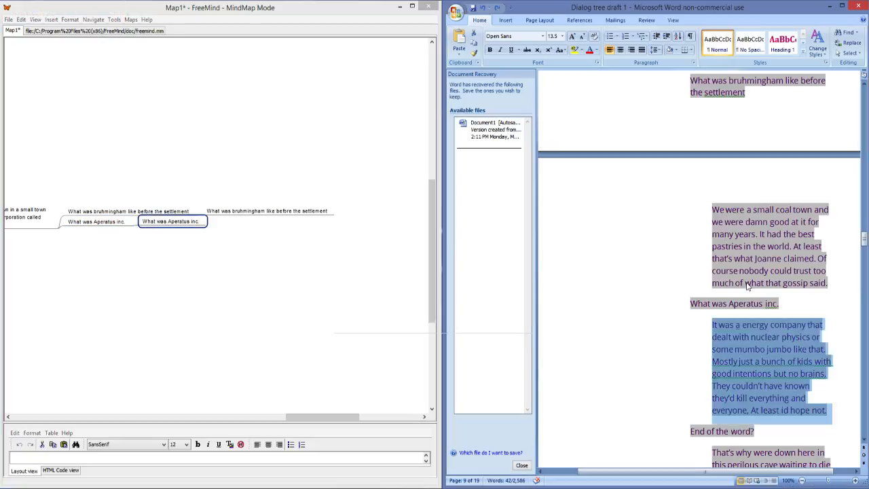
pyautogui.scroll(-1, 745, 302)
pyautogui.scroll(-3, 744, 302)
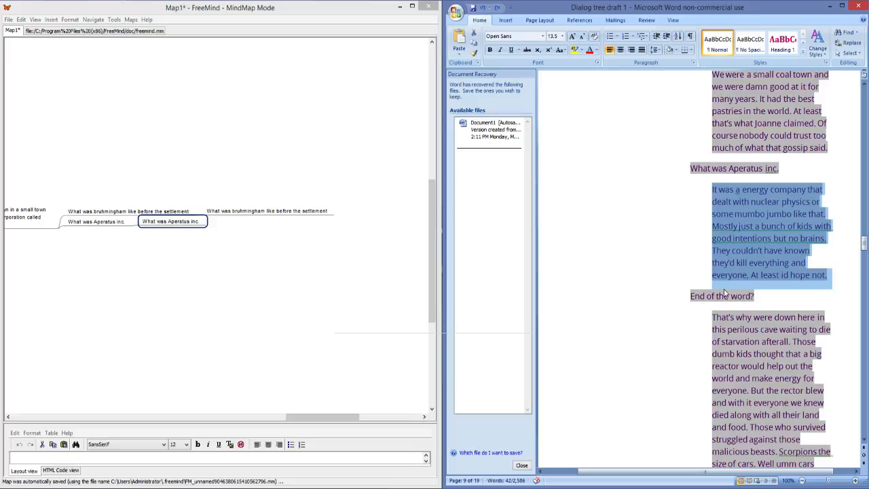
pyautogui.click(723, 296)
pyautogui.moveTo(754, 304); pyautogui.dragTo(697, 299)
pyautogui.moveTo(760, 302); pyautogui.dragTo(696, 299)
pyautogui.hotkey('ctrl', 'c')
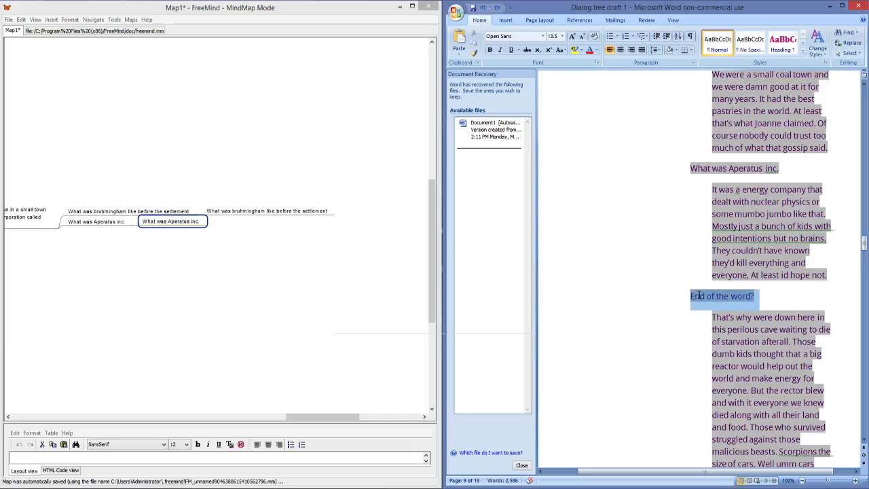
pyautogui.doubleClick(169, 223)
pyautogui.press('Return')
pyautogui.press('Return')
pyautogui.hotkey('ctrl', 'v')
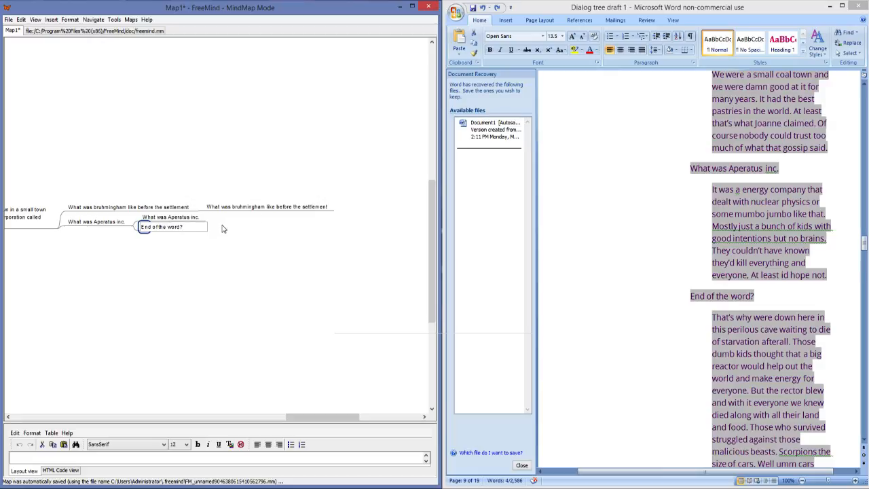
pyautogui.press('Return')
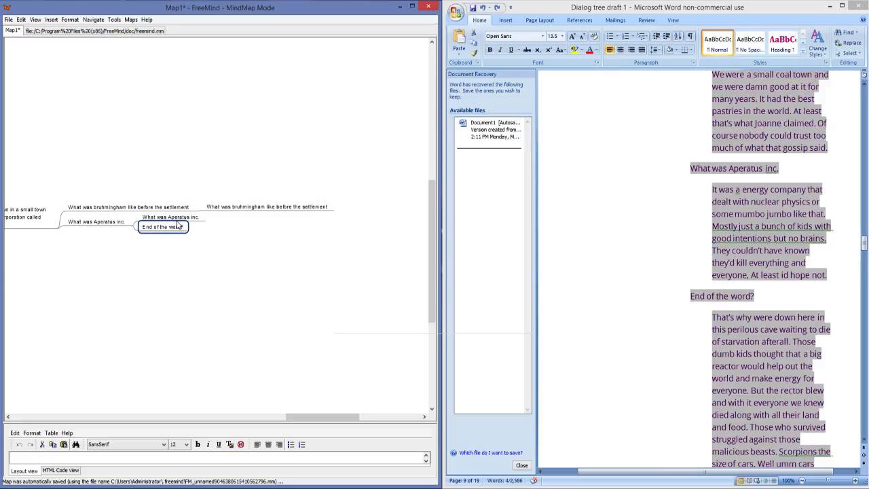
# Step: Copy the draft paragraph beginning "It was a energy company" into a new child node of the duplicate "What was Aperatus inc." node
pyautogui.click(194, 218)
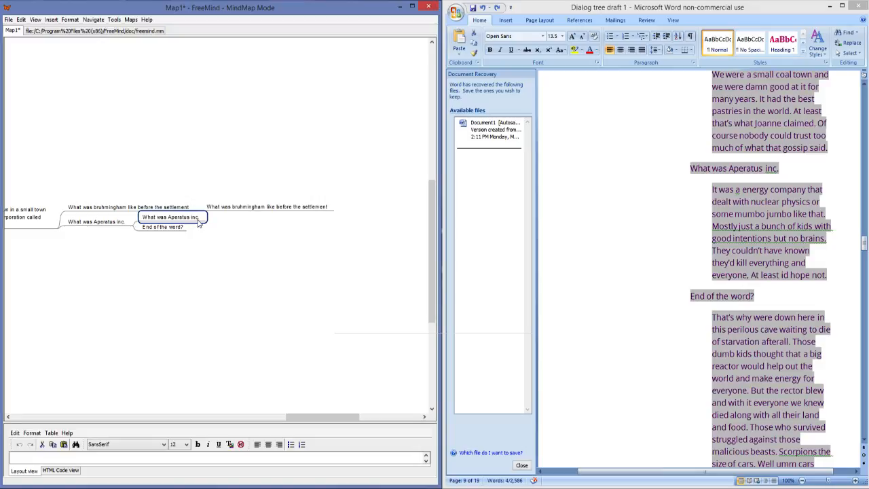
pyautogui.press('Insert')
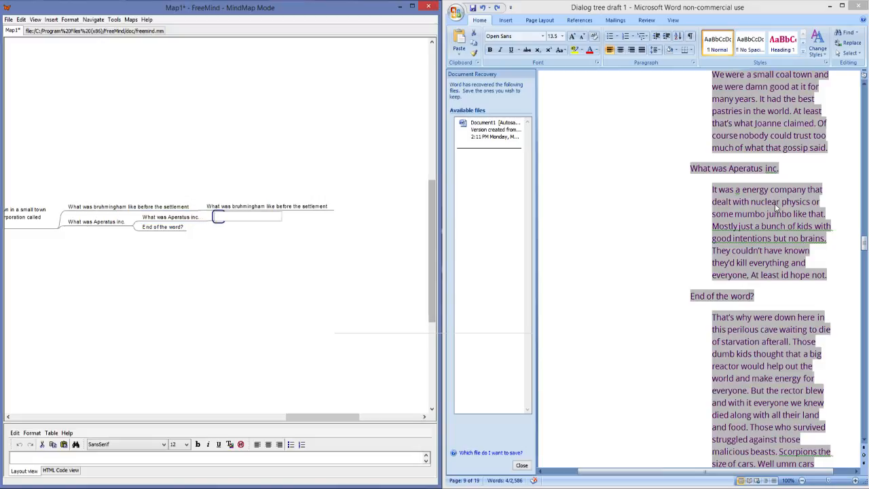
pyautogui.moveTo(830, 277); pyautogui.dragTo(714, 190)
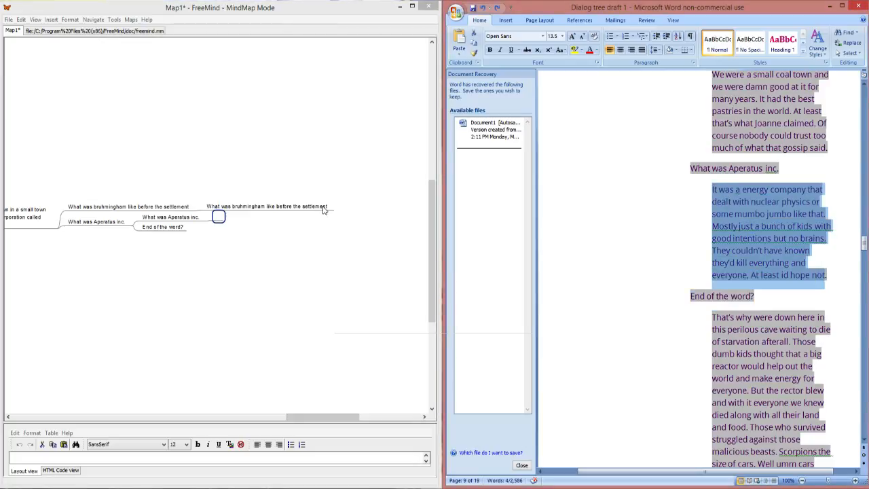
pyautogui.doubleClick(218, 215)
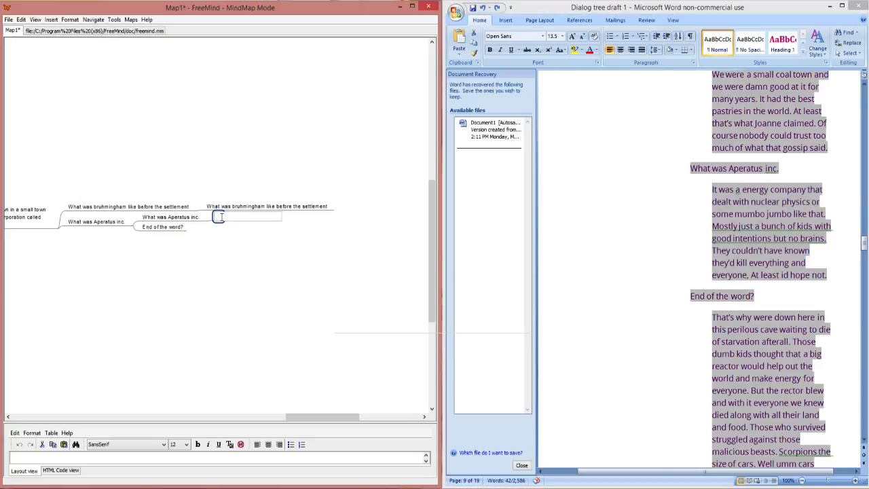
pyautogui.hotkey('ctrl', 'v')
pyautogui.press('Return')
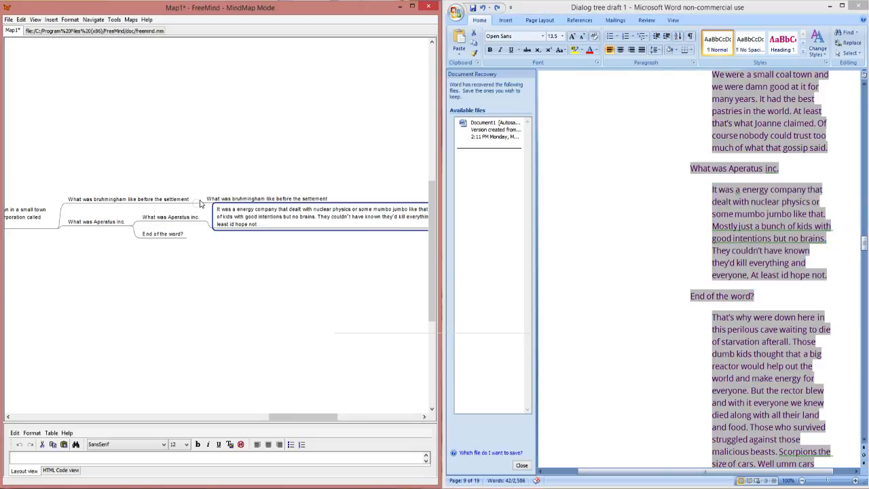
# Step: Fold and unfold the two question branches, and undo the energy company paragraph's insertion
pyautogui.click(198, 201)
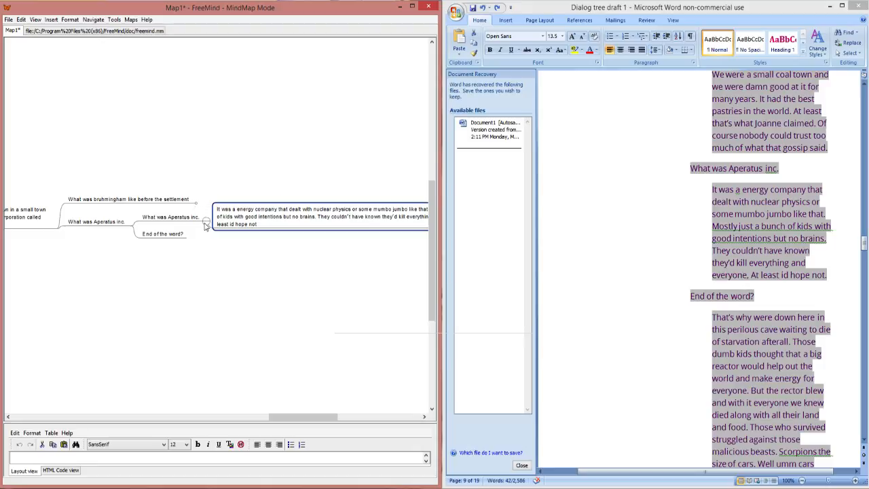
pyautogui.click(205, 219)
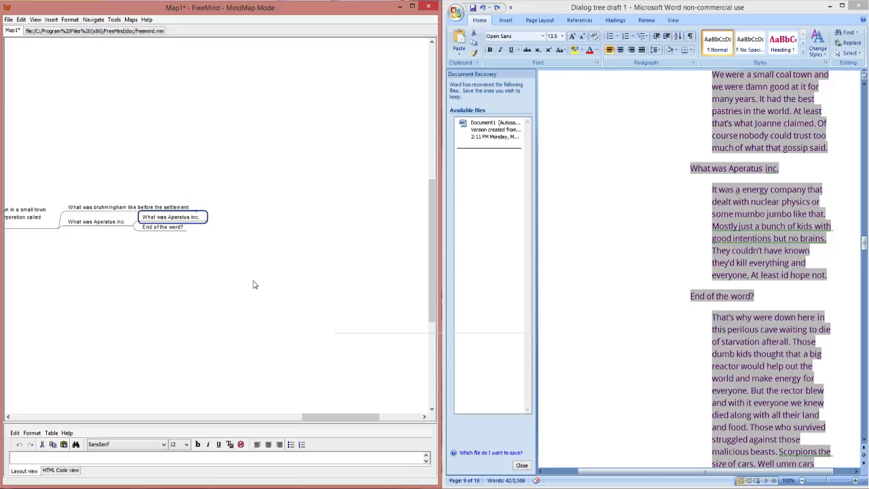
pyautogui.press('space')
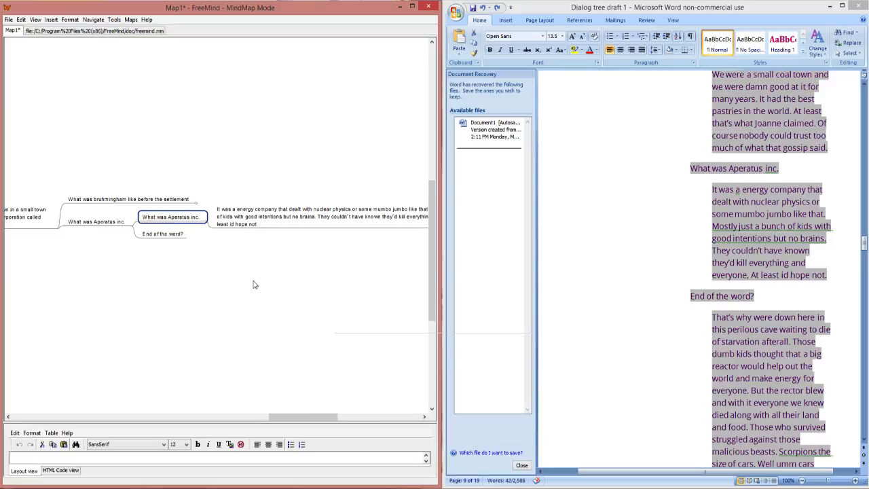
pyautogui.hotkey('ctrl', 'z')
pyautogui.press('space')
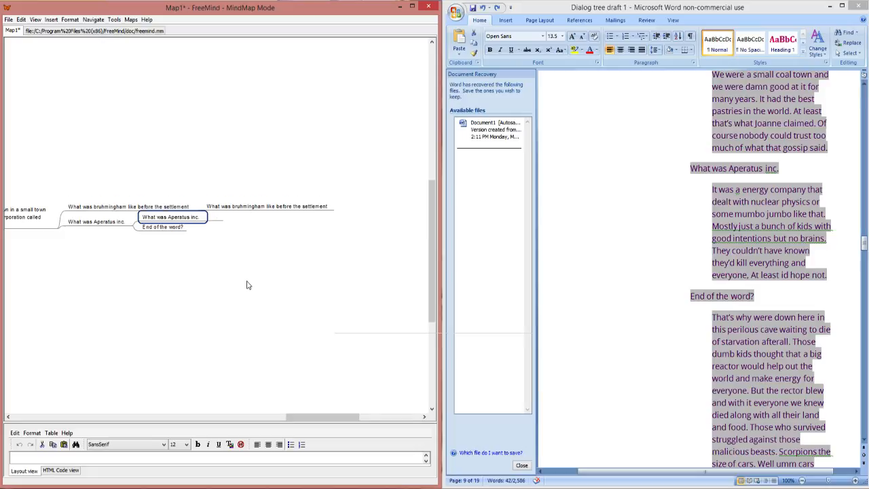
# Step: Delete the duplicate "What was Aperatus inc." child node together with its empty child
pyautogui.rightClick(193, 221)
pyautogui.click(180, 225)
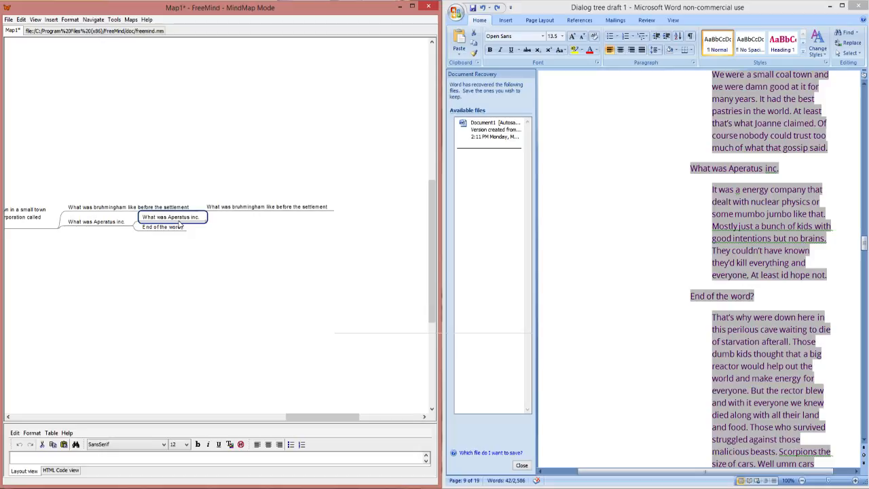
pyautogui.press('Delete')
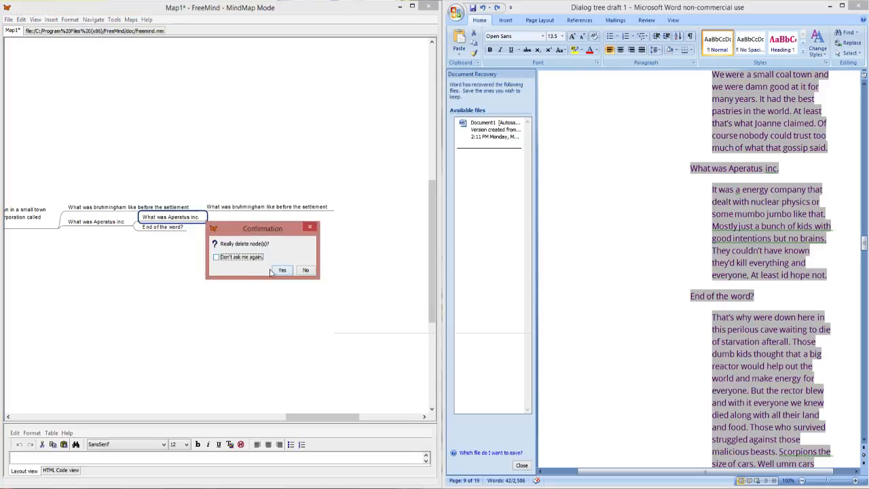
pyautogui.click(283, 270)
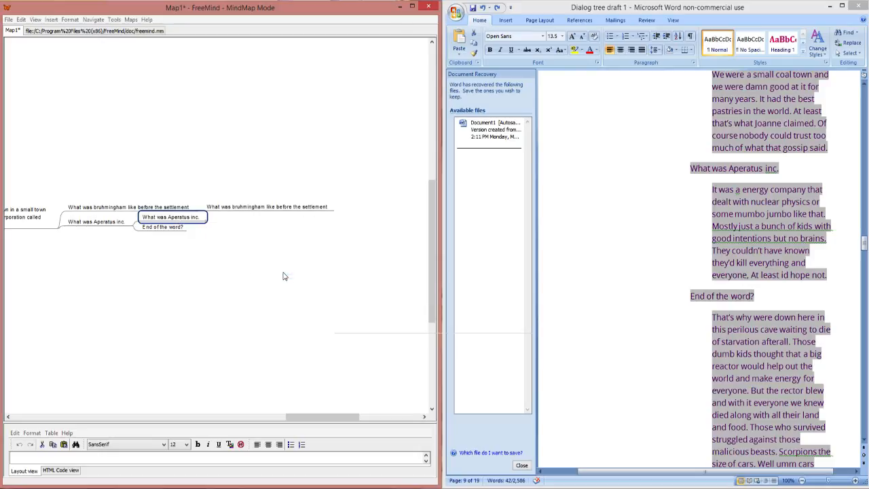
# Step: Move the "End of the word?" node directly under the "Oh really?" paragraph node, level with "What was Aperatus inc."
pyautogui.doubleClick(162, 222)
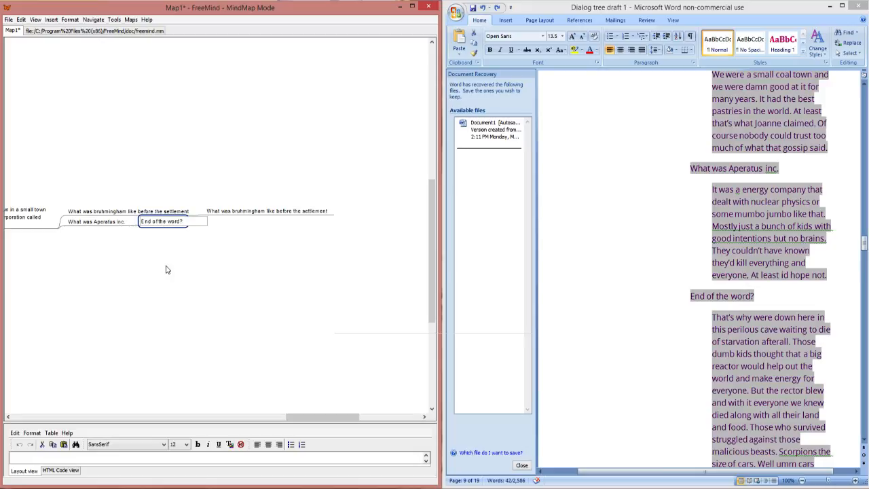
pyautogui.click(139, 238)
pyautogui.moveTo(155, 229); pyautogui.dragTo(261, 237)
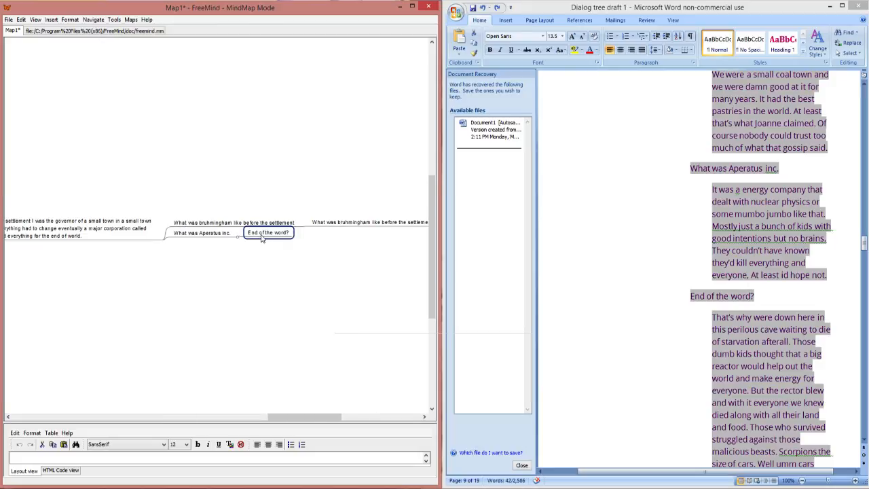
pyautogui.click(145, 239)
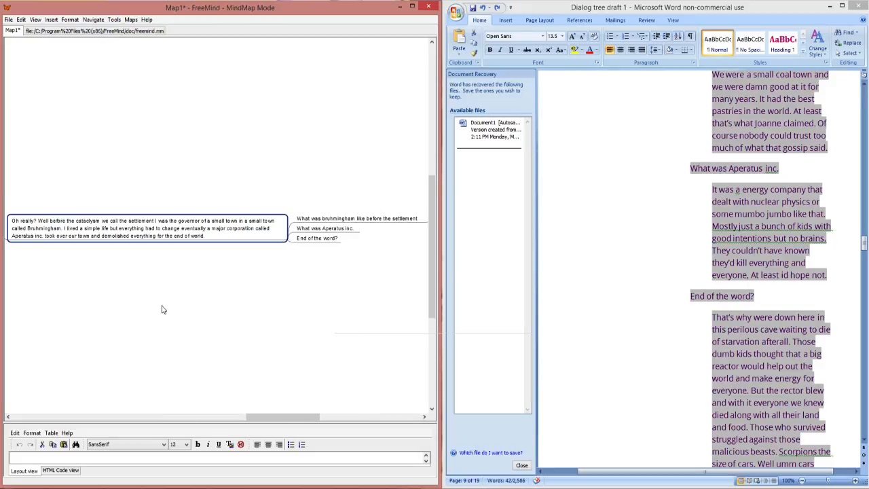
# Step: Add the copied paragraph beginning "It was a energy company" as a child node of "What was Aperatus inc." and fold that branch
pyautogui.click(326, 229)
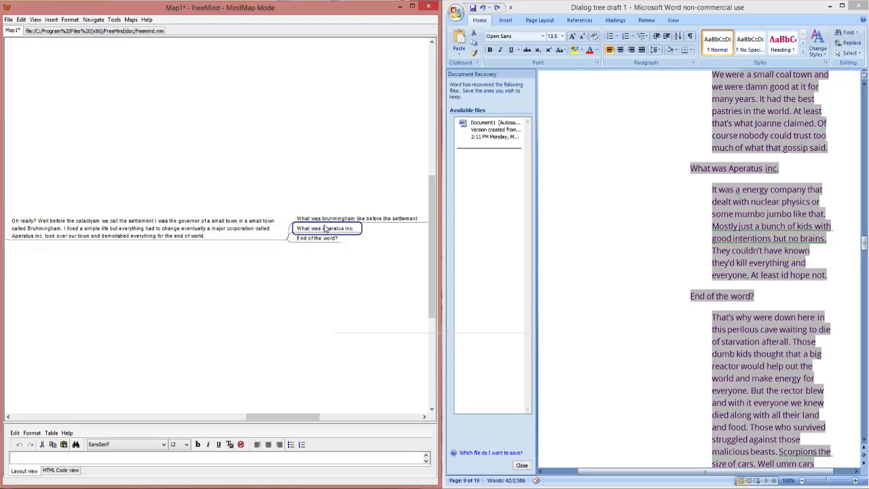
pyautogui.press('Insert')
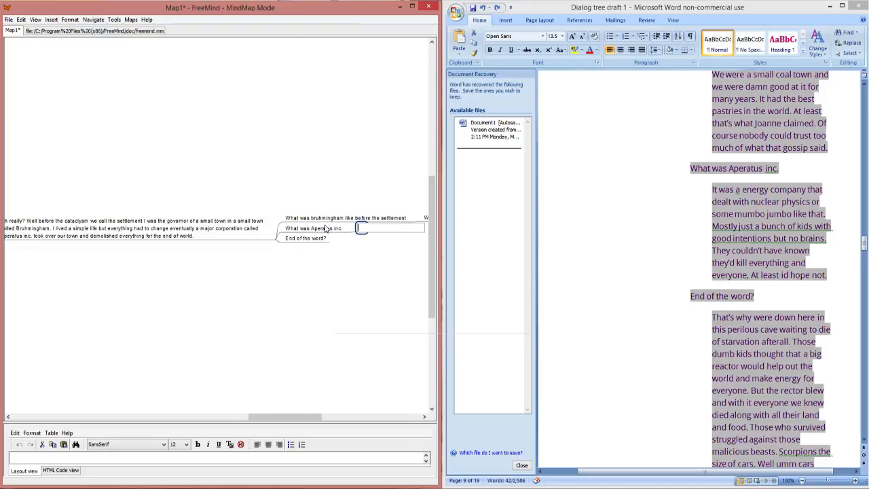
pyautogui.hotkey('ctrl', 'v')
pyautogui.click(313, 278)
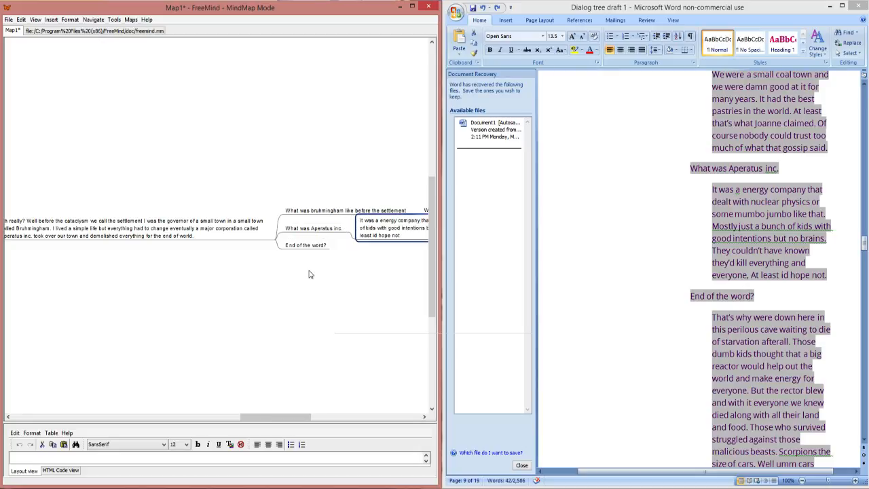
pyautogui.click(349, 233)
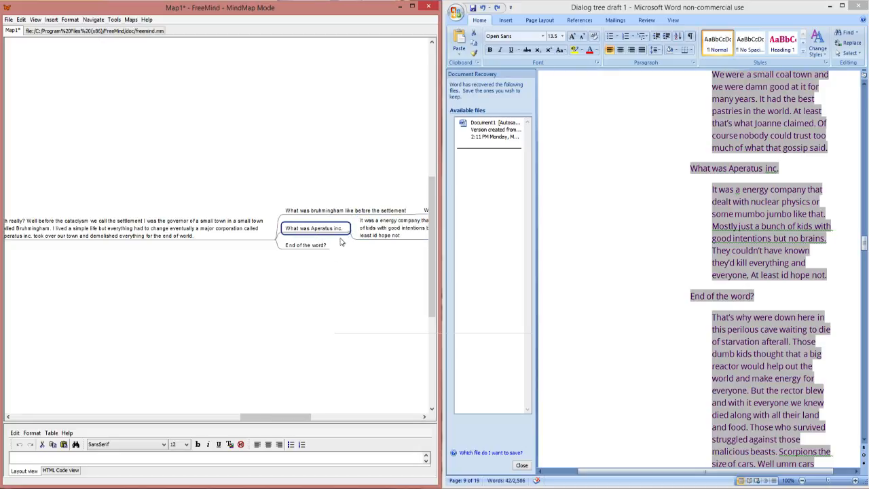
pyautogui.click(350, 231)
# Step: Copy the draft paragraph beginning "That's why were down here" into a new child node of "End of the word?" and fold that branch
pyautogui.click(330, 241)
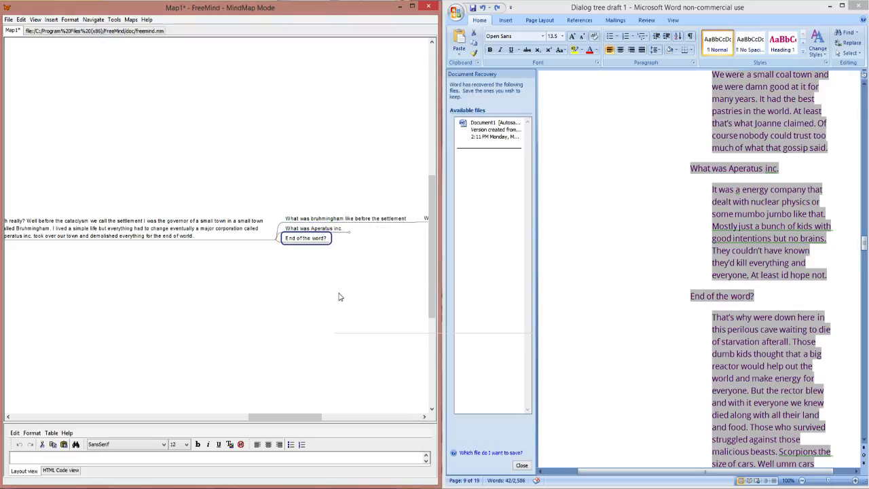
pyautogui.press('Tab')
pyautogui.click(762, 354)
pyautogui.scroll(-2, 751, 313)
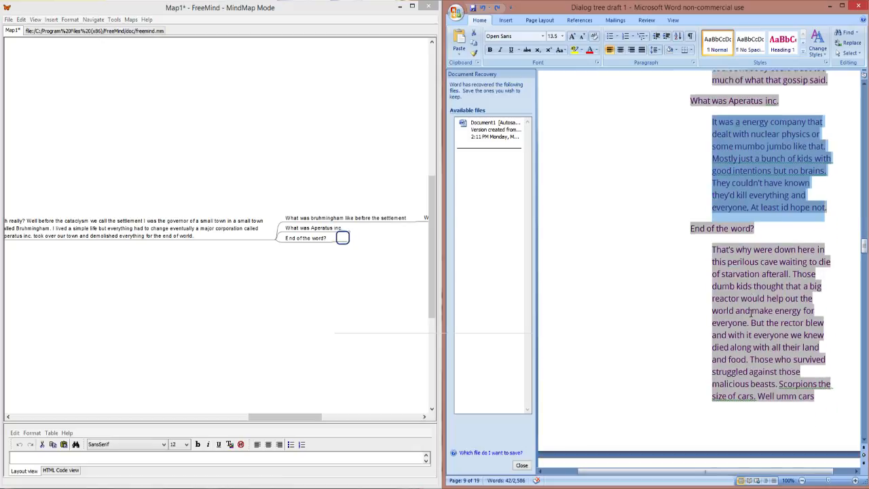
pyautogui.scroll(-1, 750, 313)
pyautogui.scroll(-4, 837, 386)
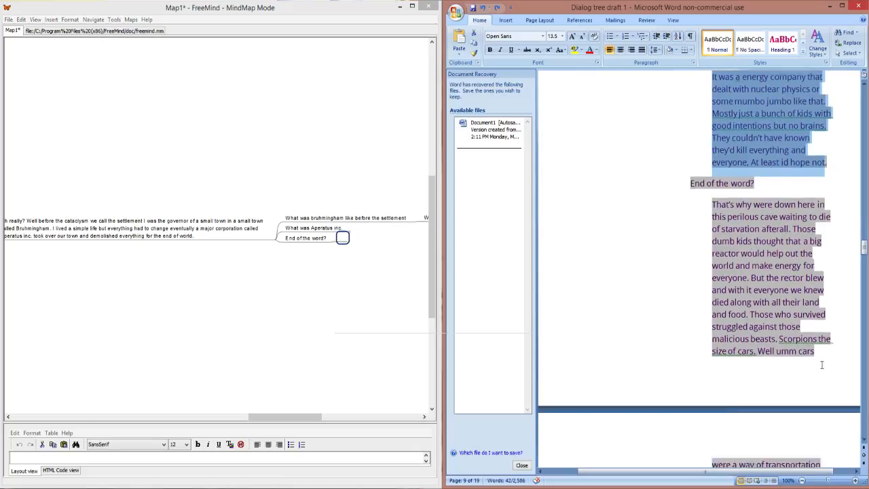
pyautogui.moveTo(832, 423); pyautogui.dragTo(717, 138)
pyautogui.hotkey('ctrl', 'c')
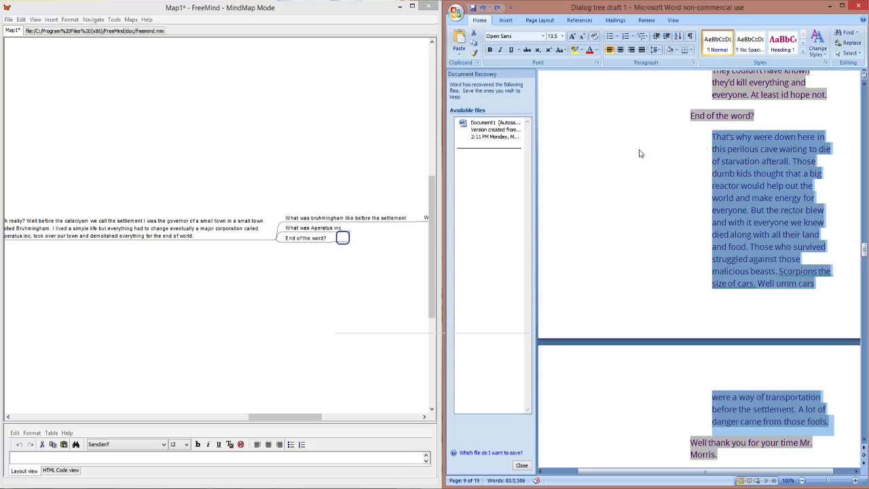
pyautogui.click(345, 242)
pyautogui.press('Insert')
pyautogui.hotkey('ctrl', 'v')
pyautogui.press('Return')
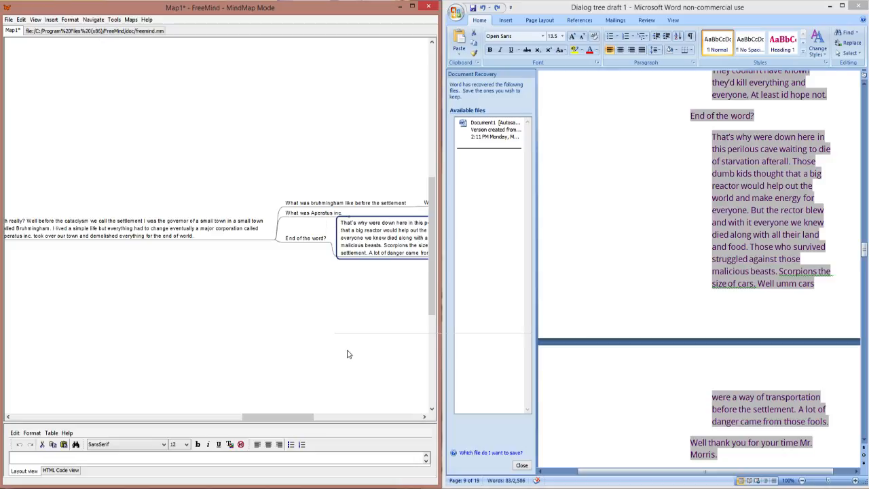
pyautogui.click(329, 243)
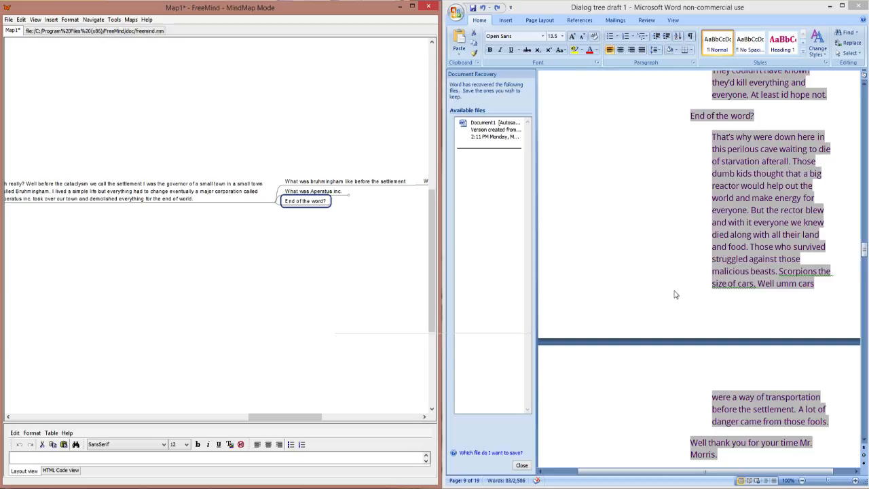
# Step: Copy the draft line beginning "Well thank you for your time" into a new sibling node below "End of the word?"
pyautogui.scroll(-4, 664, 305)
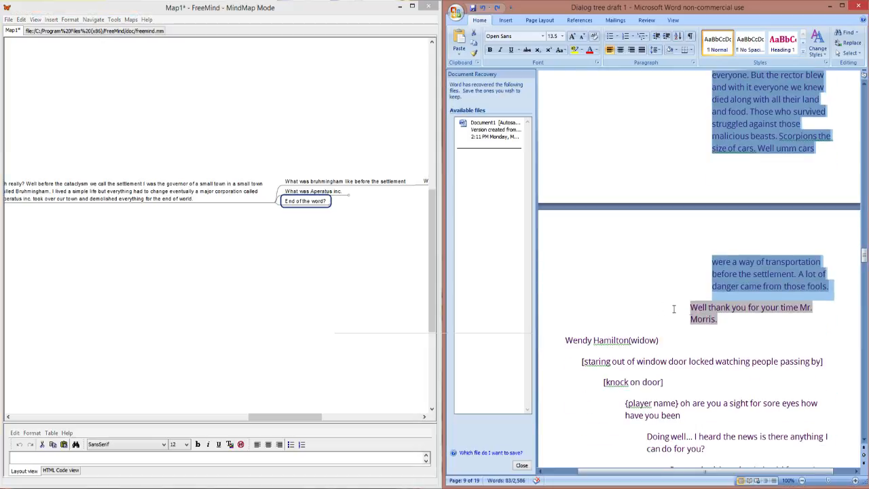
pyautogui.click(720, 323)
pyautogui.moveTo(720, 323); pyautogui.dragTo(691, 305)
pyautogui.hotkey('ctrl', 'c')
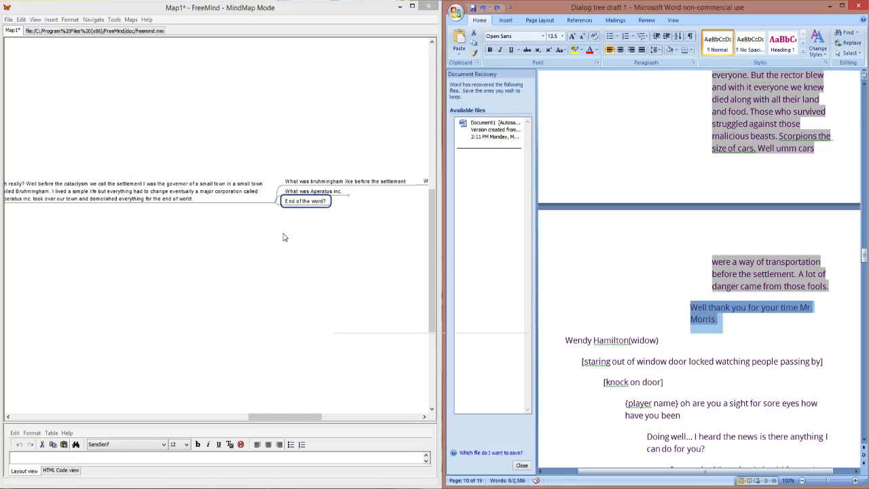
pyautogui.moveTo(289, 422); pyautogui.dragTo(233, 408)
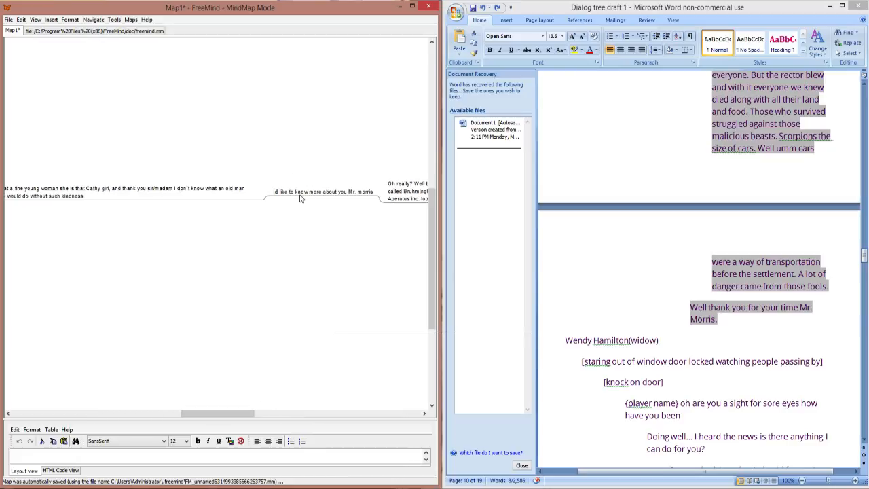
pyautogui.click(301, 197)
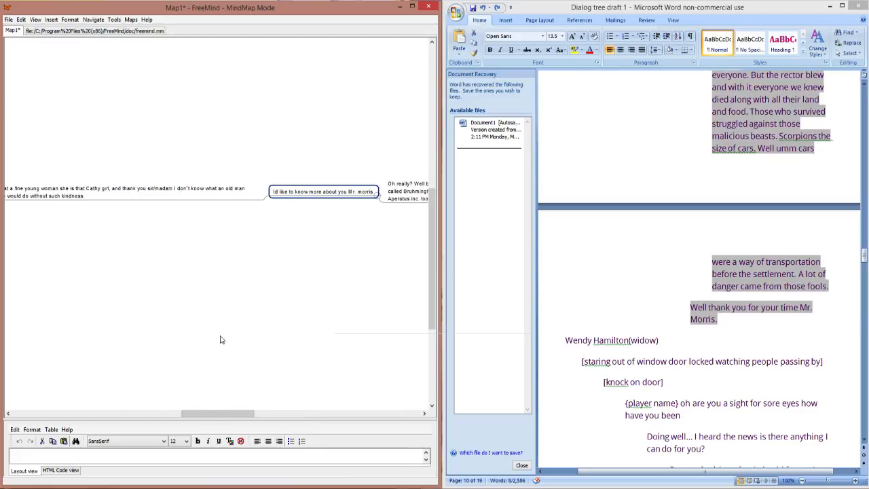
pyautogui.moveTo(218, 415); pyautogui.dragTo(296, 412)
pyautogui.click(261, 207)
pyautogui.press('Return')
pyautogui.hotkey('ctrl', 'v')
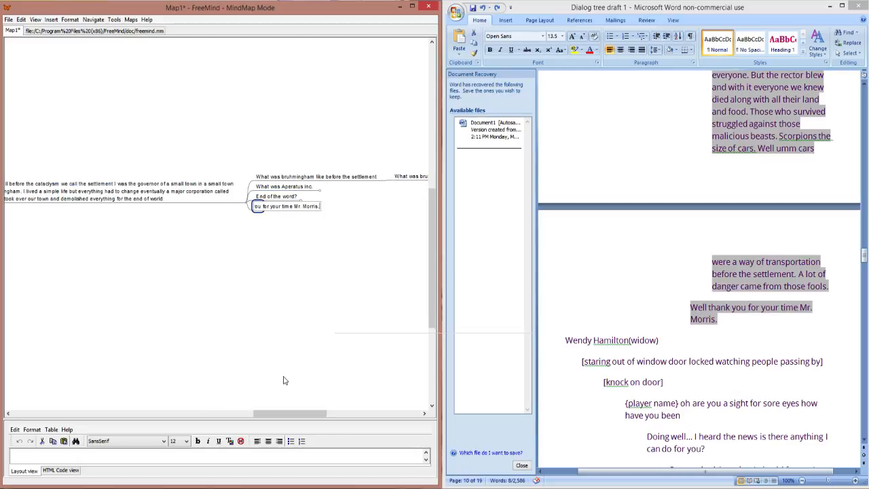
pyautogui.press('Return')
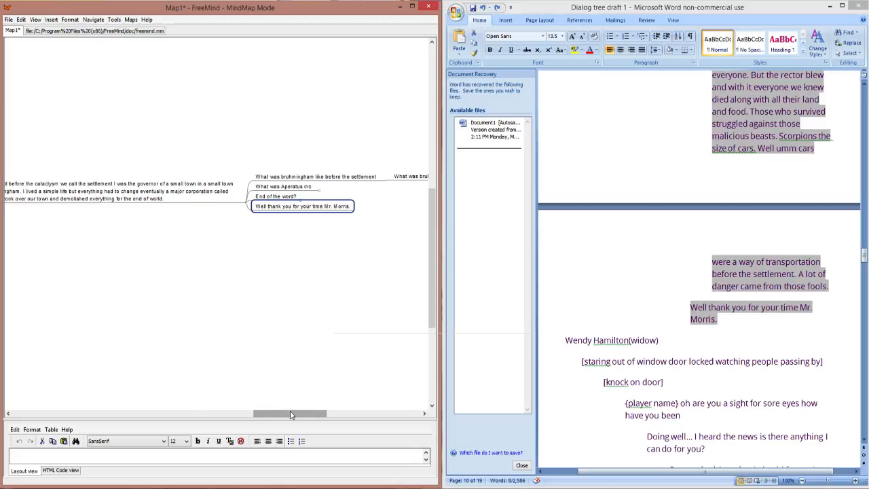
# Step: Fold the old and dying man's whole dialog branch under the Characters node
pyautogui.moveTo(286, 417); pyautogui.dragTo(111, 407)
pyautogui.click(229, 200)
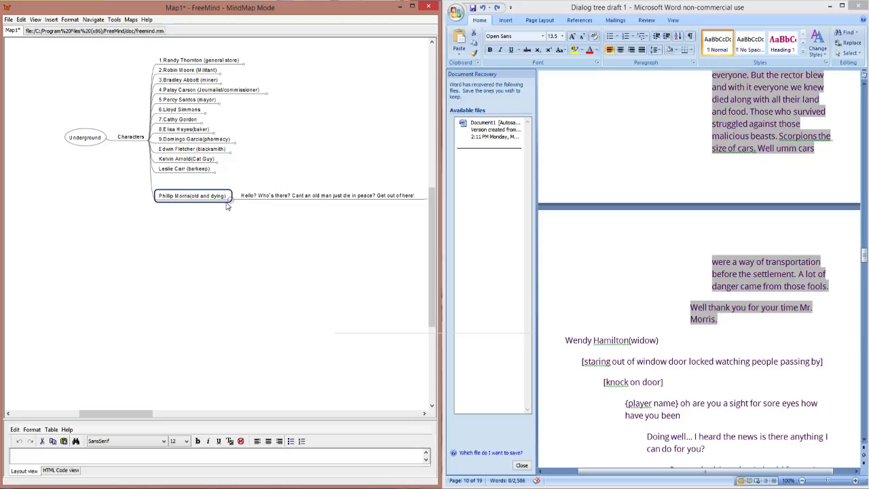
pyautogui.click(232, 202)
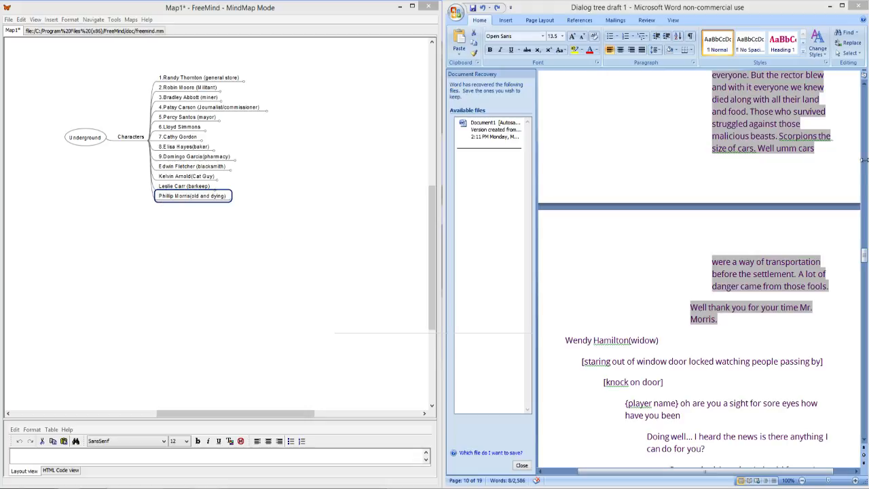
# Step: Examine the end of the old man's dialog and the widow's dialog that follows it in the Word draft
pyautogui.scroll(4, 728, 307)
pyautogui.scroll(12, 731, 306)
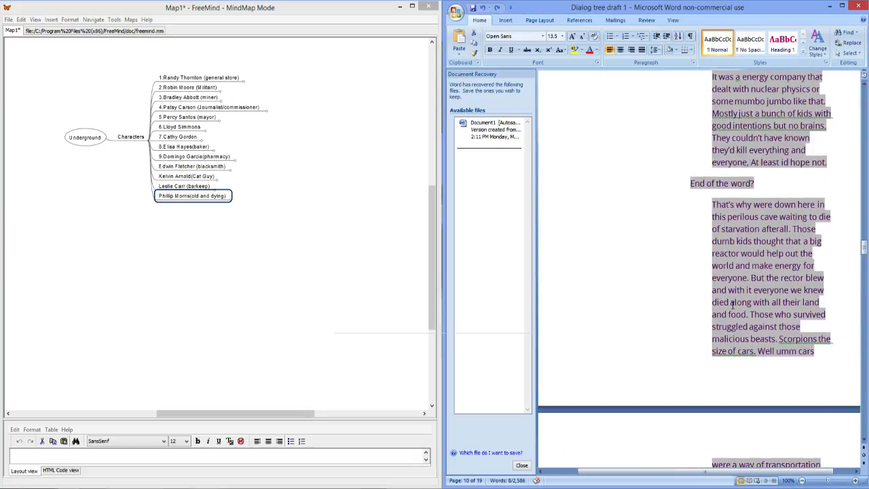
pyautogui.scroll(-6, 734, 301)
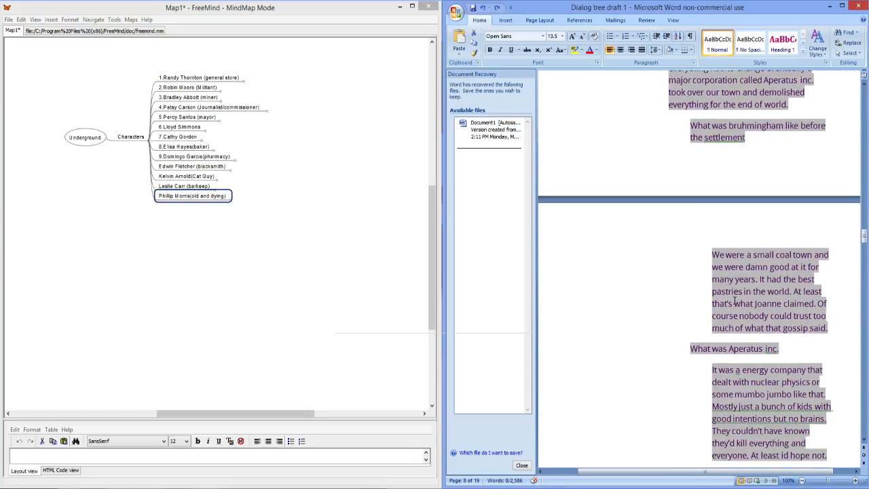
pyautogui.scroll(-7, 734, 301)
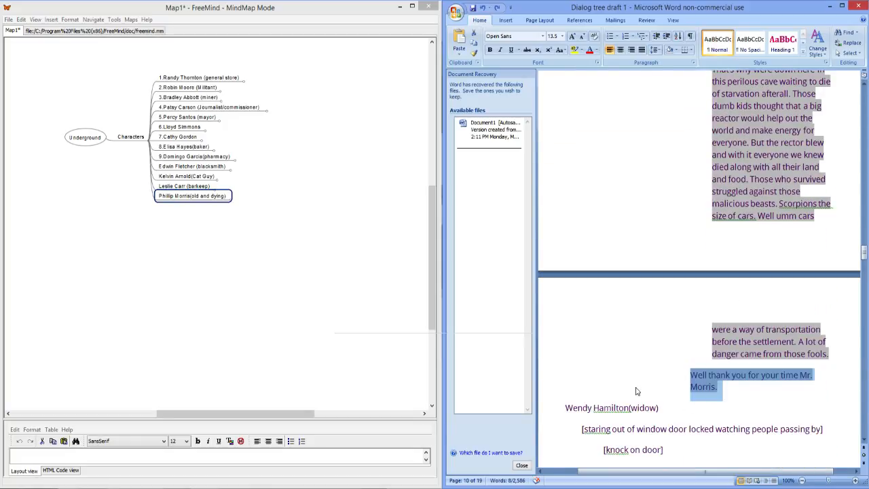
pyautogui.click(271, 247)
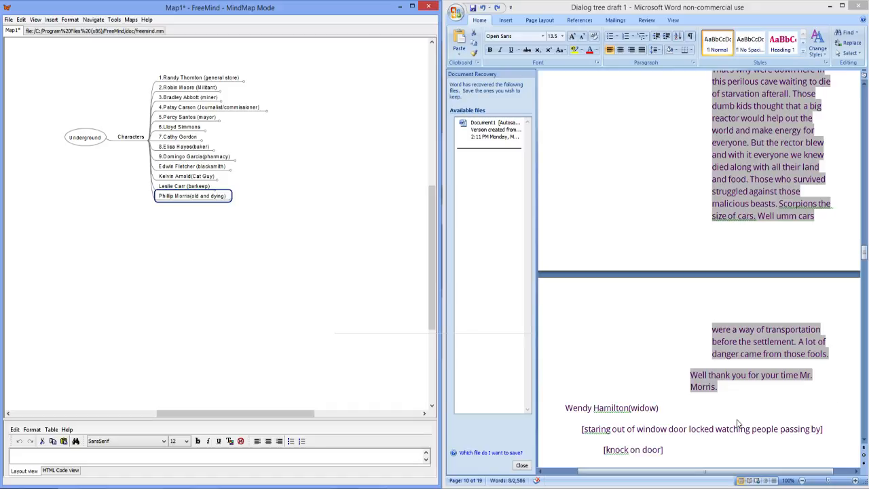
pyautogui.click(695, 424)
pyautogui.scroll(-3, 696, 424)
pyautogui.scroll(-4, 695, 424)
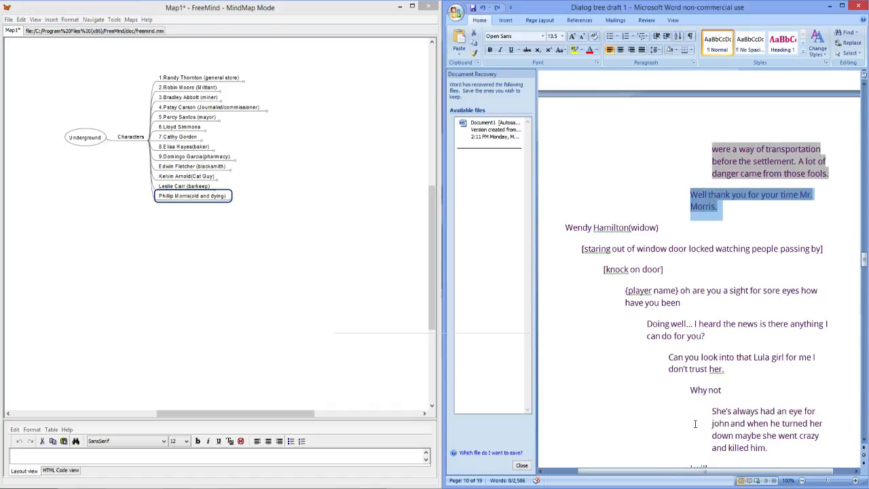
pyautogui.scroll(-3, 696, 424)
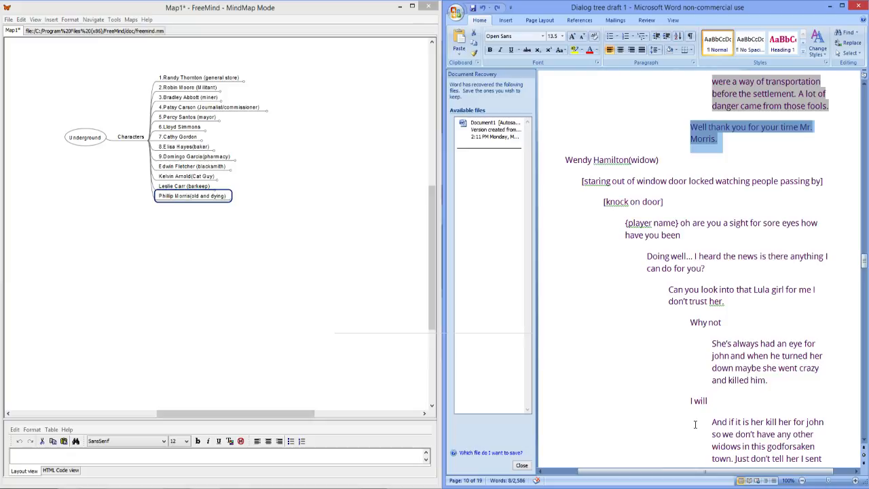
pyautogui.click(650, 341)
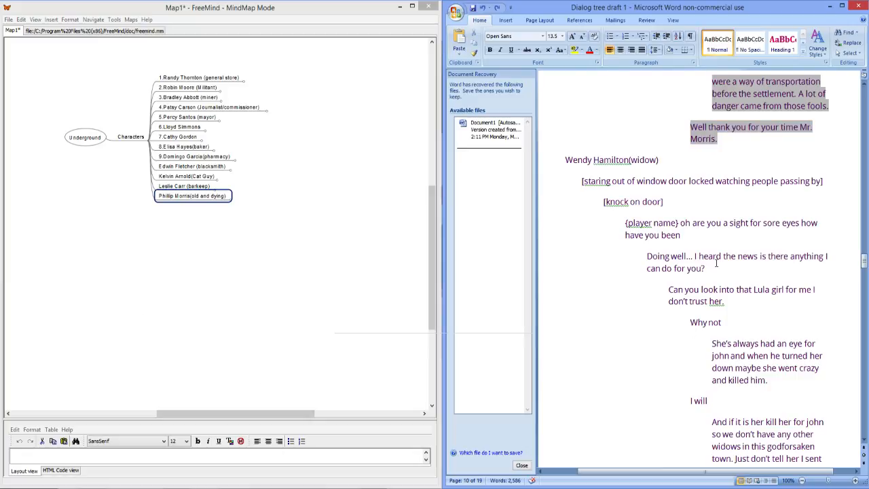
pyautogui.scroll(-2, 714, 265)
pyautogui.click(791, 168)
pyautogui.scroll(4, 765, 198)
pyautogui.click(662, 250)
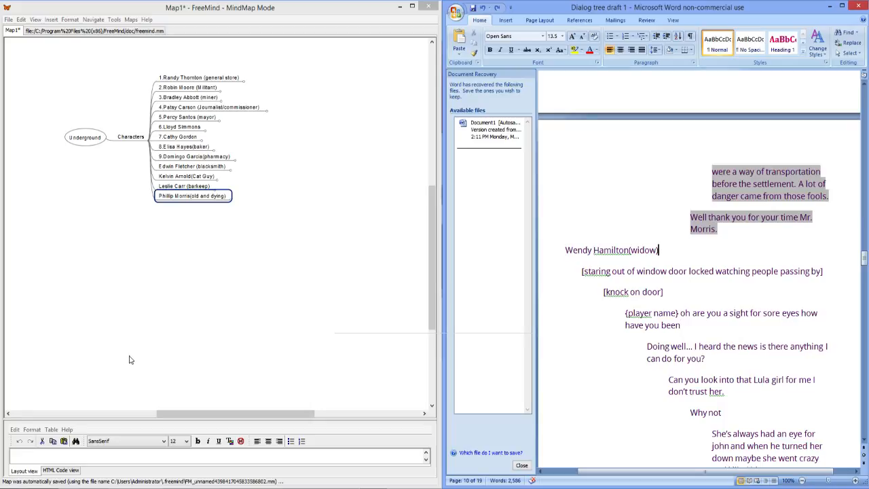
# Step: Look back through the draft's already transferred dialogs of the old man, the barkeep and the cat owner
pyautogui.scroll(3, 781, 219)
pyautogui.scroll(6, 781, 219)
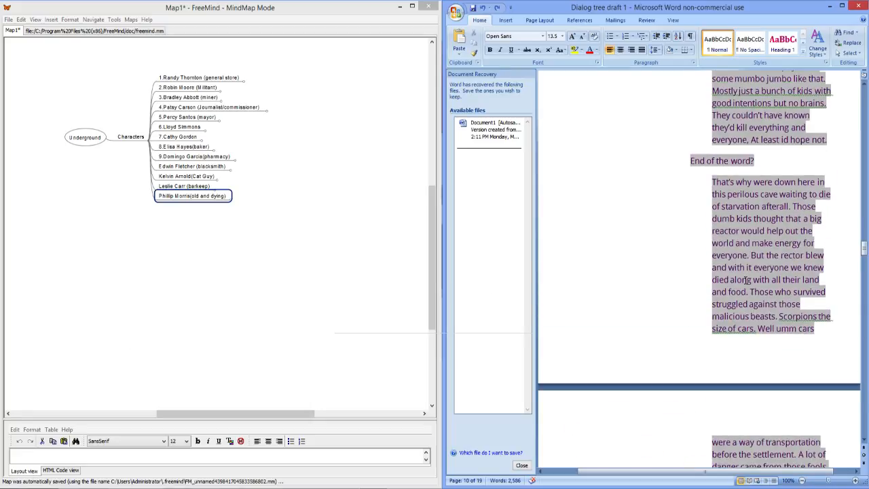
pyautogui.scroll(2, 745, 280)
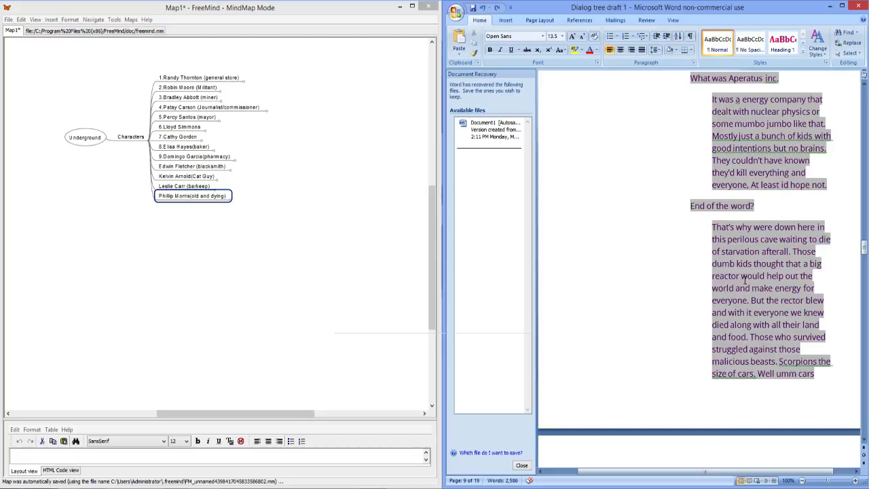
pyautogui.scroll(3, 744, 279)
pyautogui.scroll(5, 714, 284)
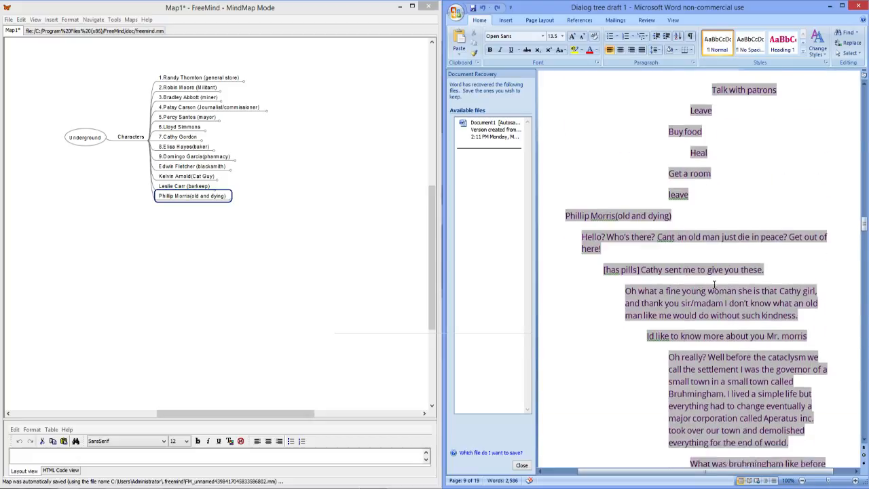
pyautogui.scroll(5, 714, 284)
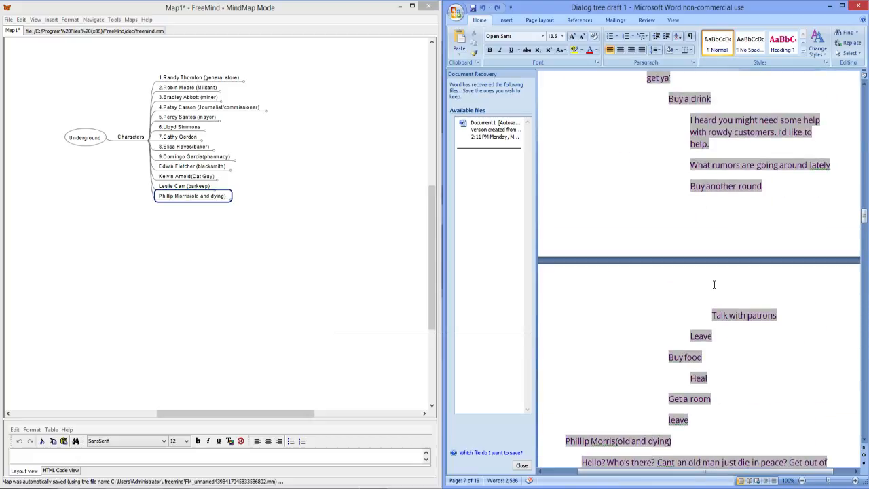
pyautogui.scroll(3, 714, 284)
pyautogui.scroll(-3, 715, 284)
pyautogui.scroll(-2, 715, 284)
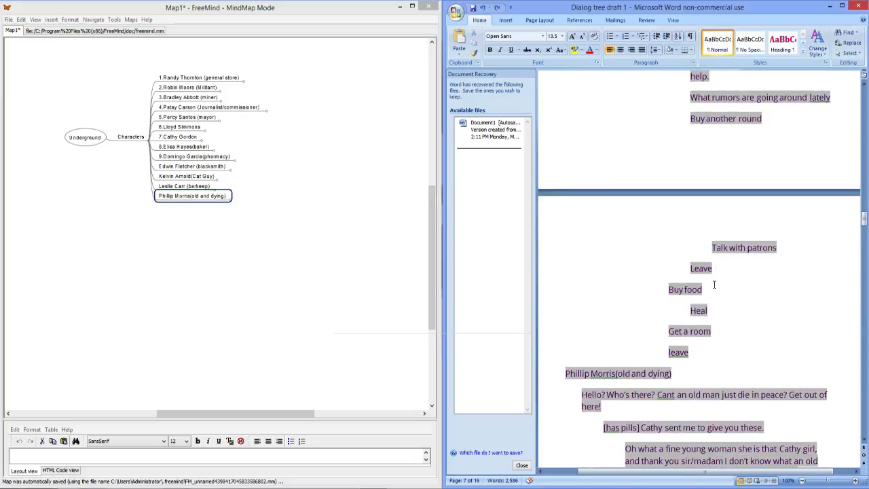
pyautogui.scroll(7, 714, 284)
pyautogui.scroll(2, 715, 284)
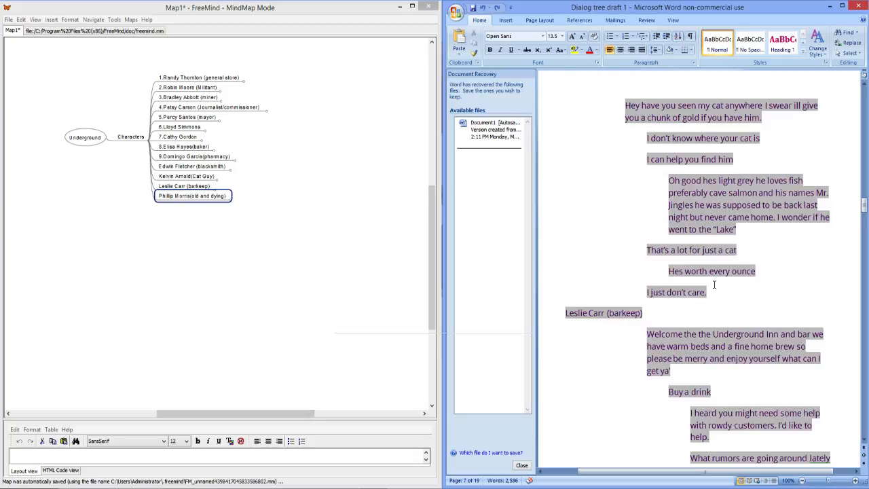
# Step: Look back through the draft's already transferred dialogs of the blacksmith and the pharmacist
pyautogui.scroll(8, 714, 284)
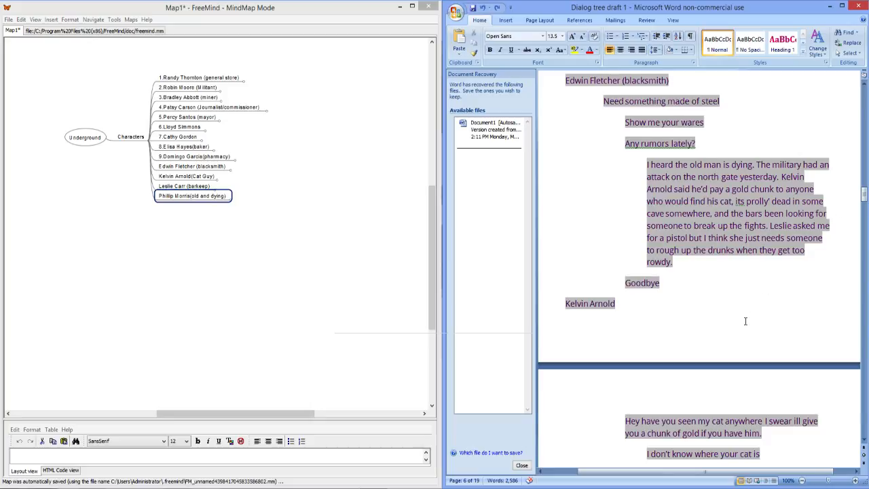
pyautogui.scroll(3, 746, 321)
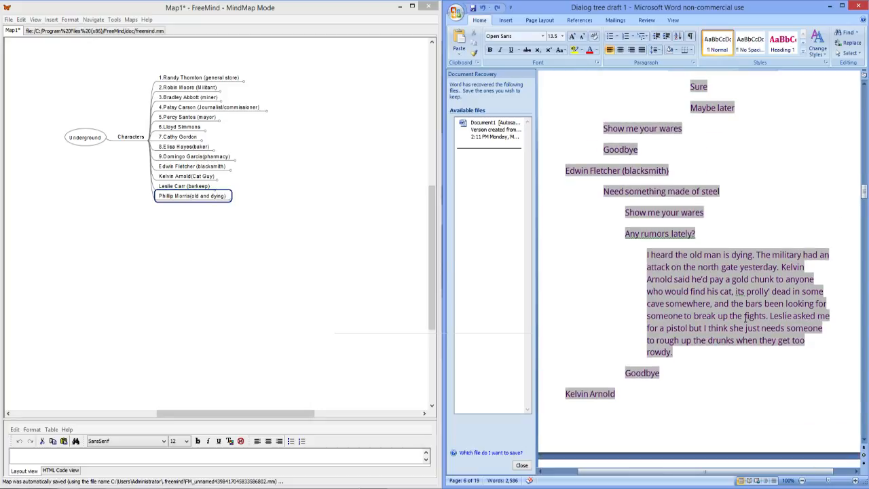
pyautogui.scroll(6, 745, 317)
pyautogui.scroll(5, 722, 332)
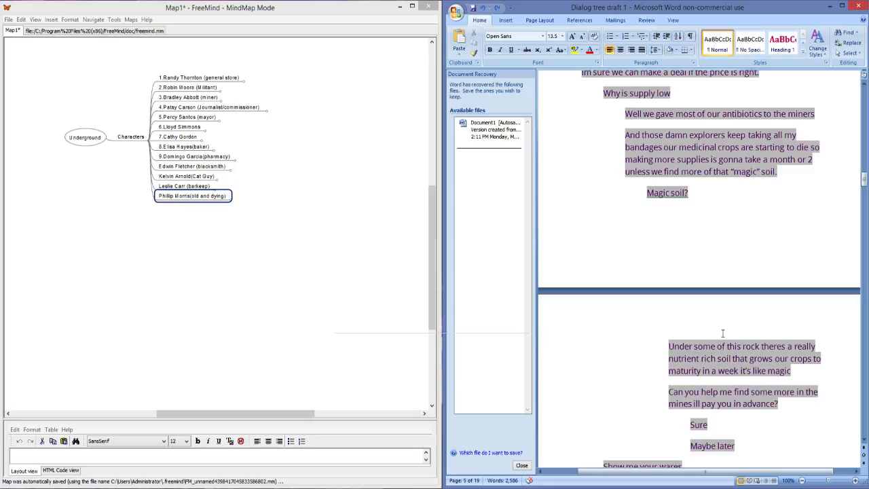
pyautogui.scroll(3, 722, 332)
pyautogui.scroll(-2, 722, 333)
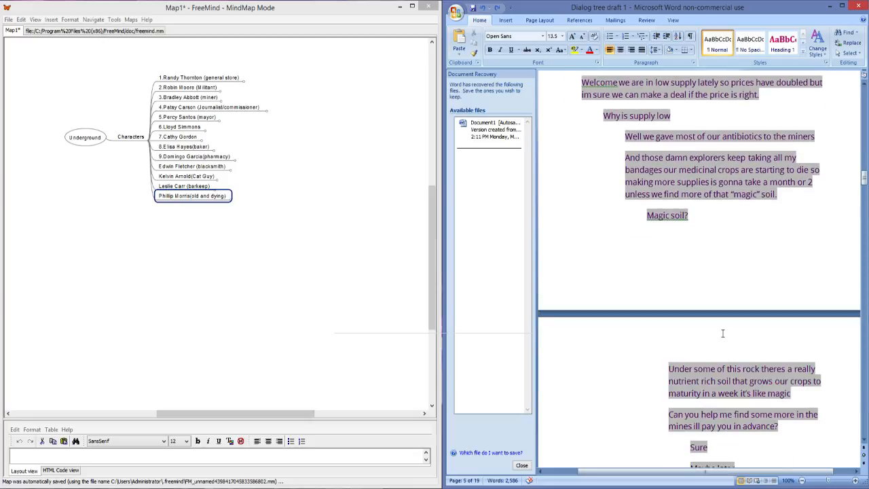
pyautogui.scroll(5, 723, 333)
pyautogui.scroll(-11, 722, 336)
# Step: Skim the draft's dialogs still missing from the map, from the widow through the suspect, gambler and detective to the arms dealer
pyautogui.scroll(-20, 723, 342)
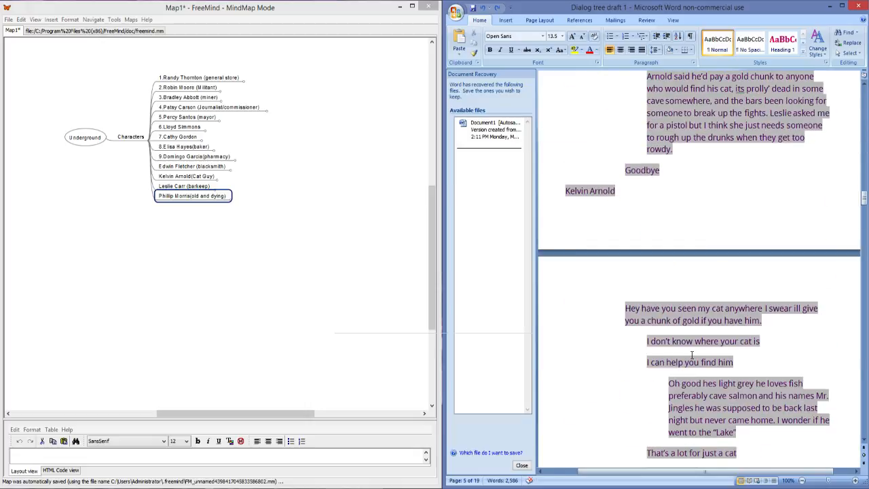
pyautogui.scroll(-20, 696, 360)
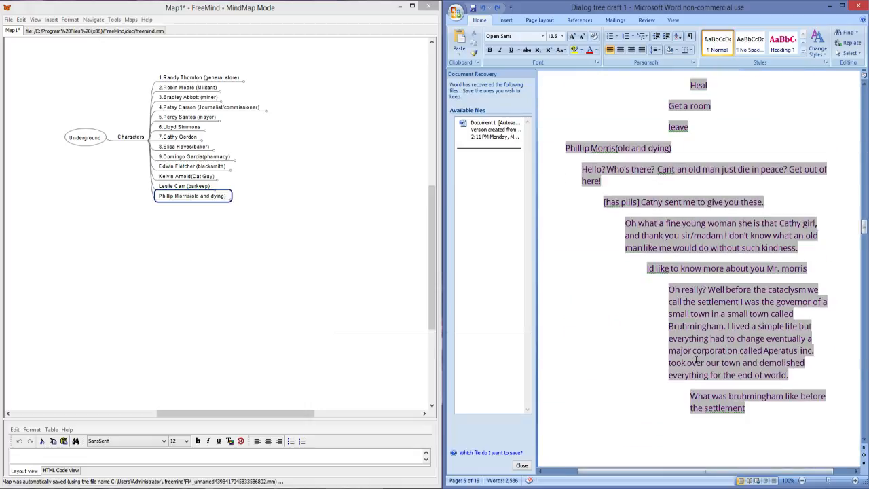
pyautogui.scroll(-20, 686, 354)
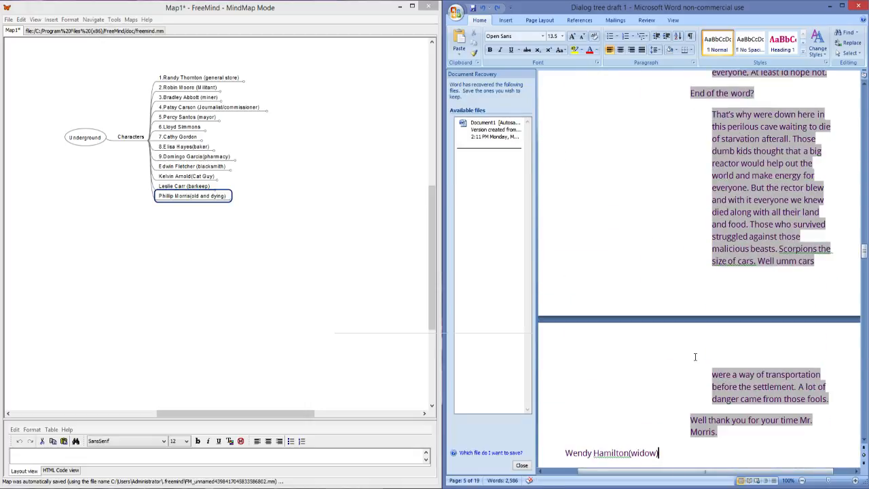
pyautogui.scroll(-4, 695, 360)
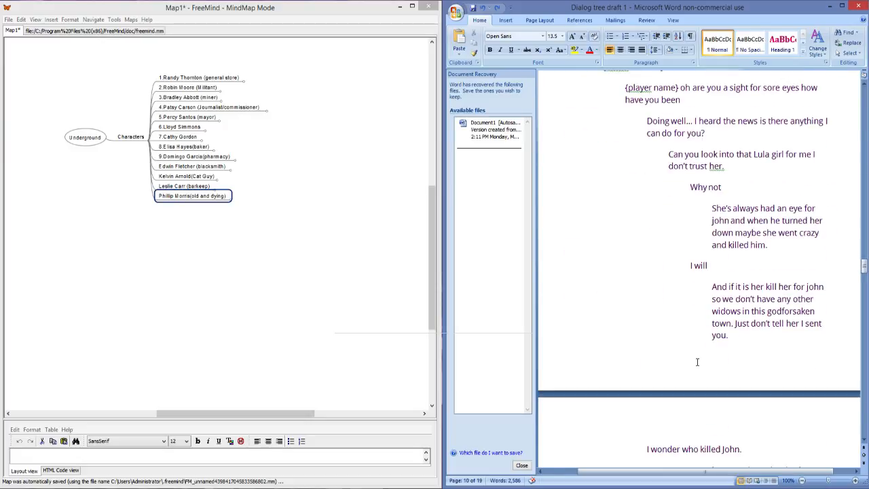
pyautogui.scroll(-8, 697, 362)
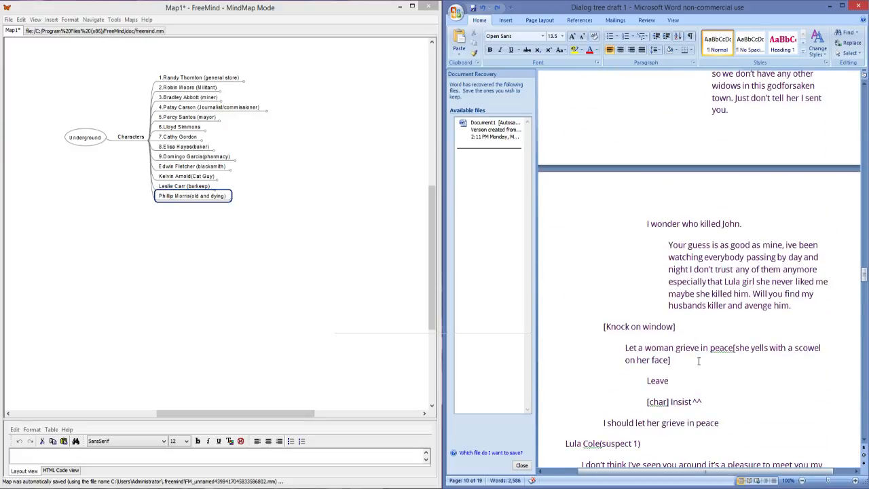
pyautogui.scroll(-10, 698, 361)
pyautogui.scroll(-20, 699, 360)
pyautogui.scroll(-20, 700, 361)
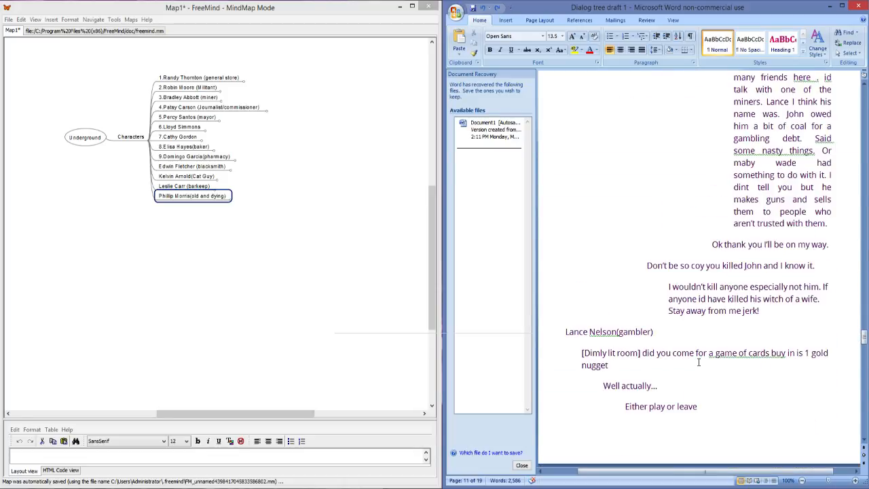
pyautogui.scroll(-10, 699, 361)
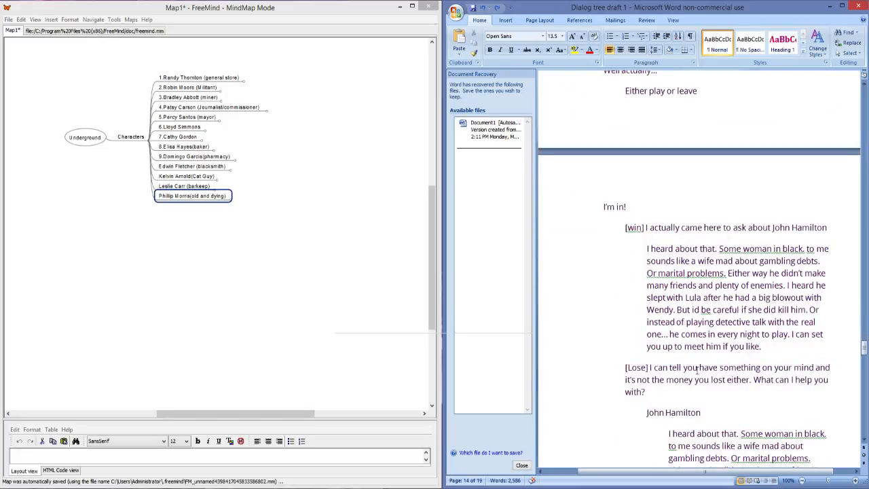
pyautogui.scroll(-12, 696, 369)
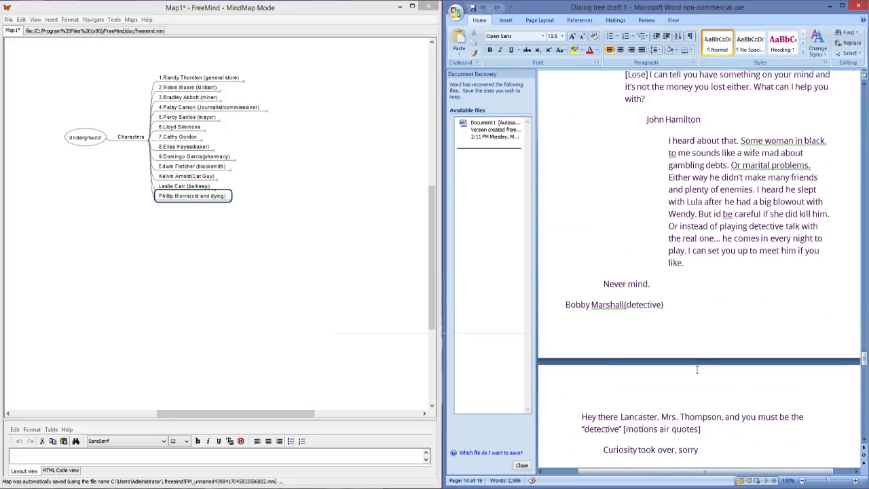
pyautogui.scroll(-20, 697, 368)
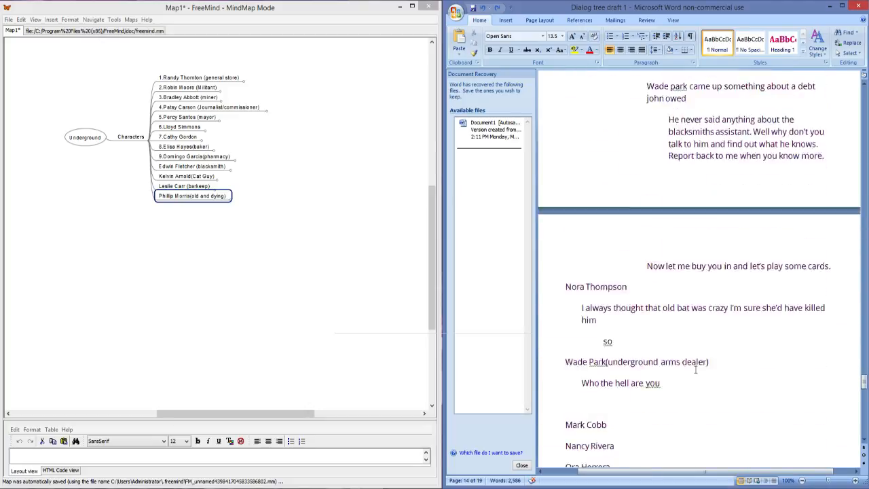
# Step: Review the list of remaining character names at the end of the Word draft
pyautogui.scroll(-17, 693, 371)
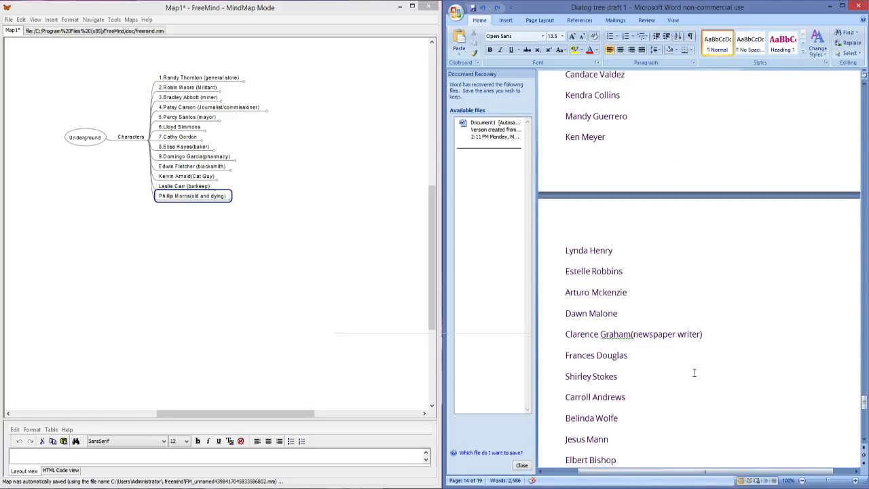
pyautogui.scroll(-13, 694, 373)
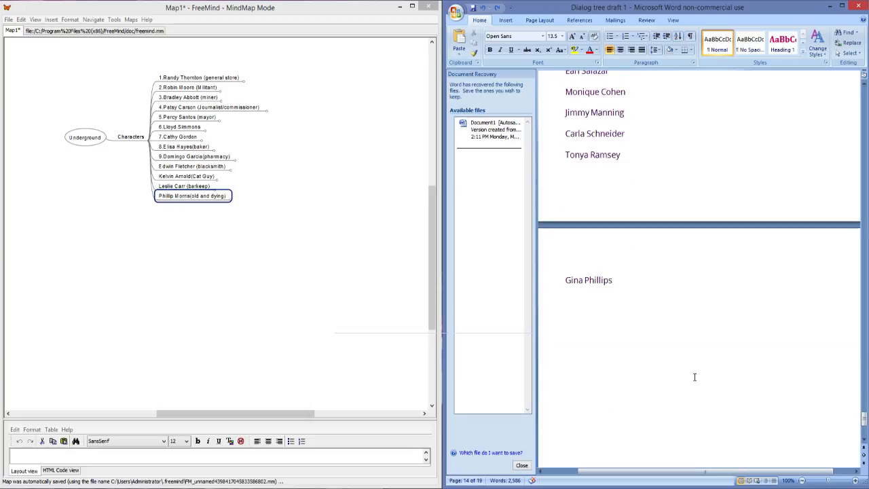
pyautogui.scroll(20, 695, 376)
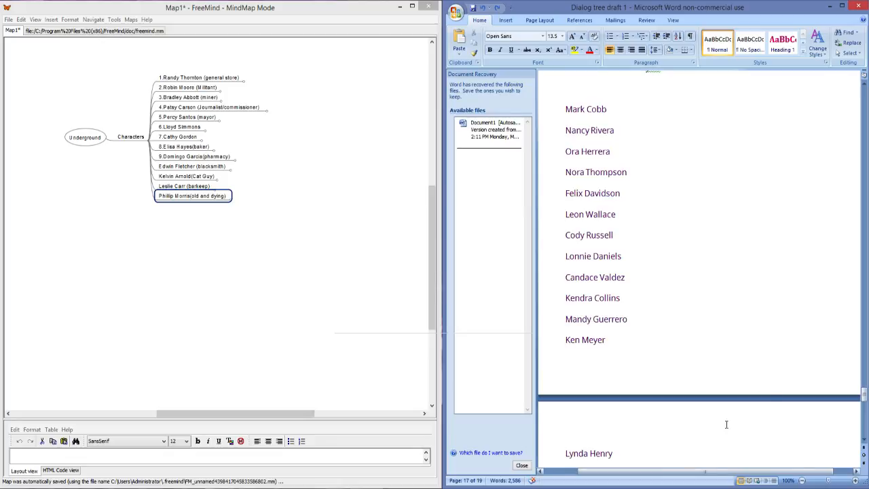
pyautogui.scroll(5, 761, 401)
pyautogui.scroll(-12, 781, 401)
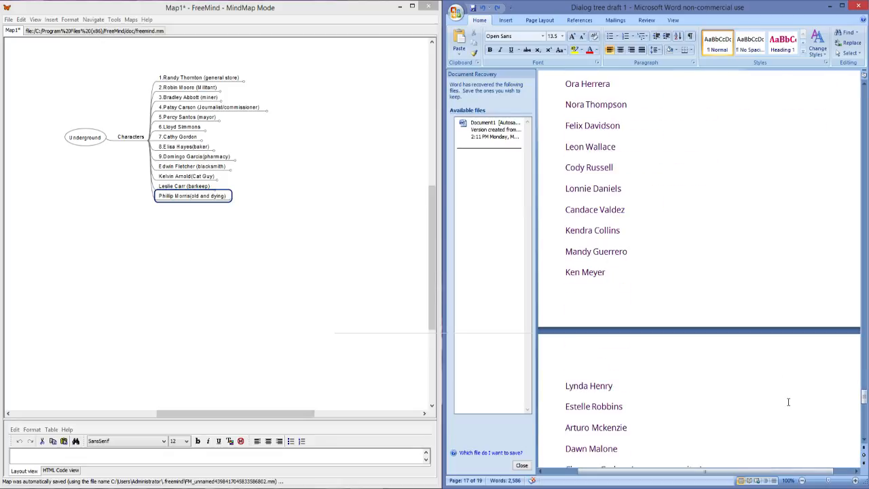
pyautogui.scroll(-4, 787, 401)
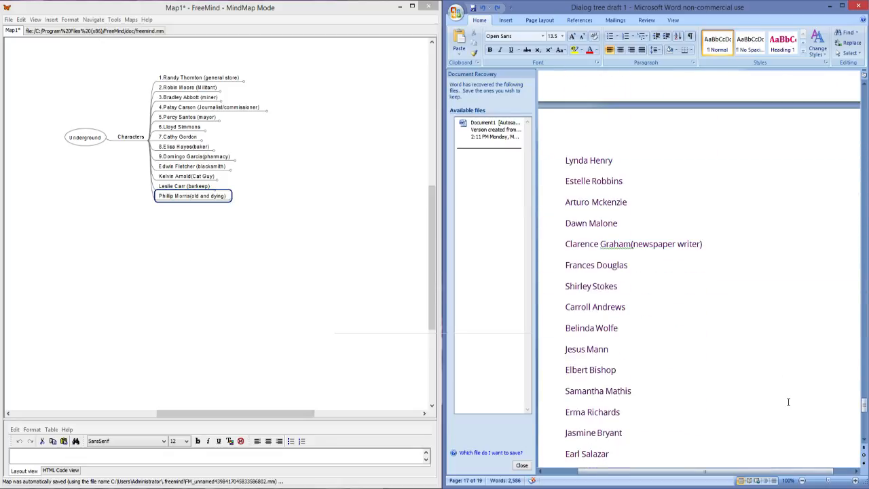
pyautogui.click(282, 194)
pyautogui.scroll(3, 292, 360)
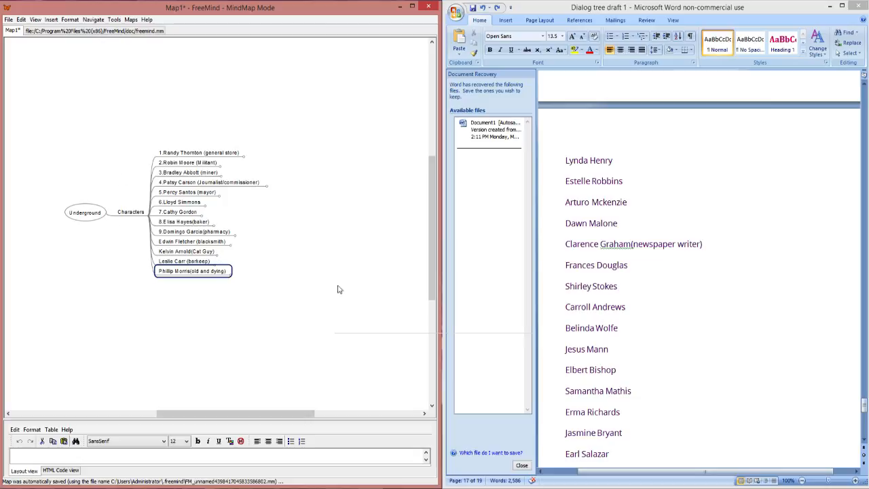
pyautogui.scroll(5, 304, 278)
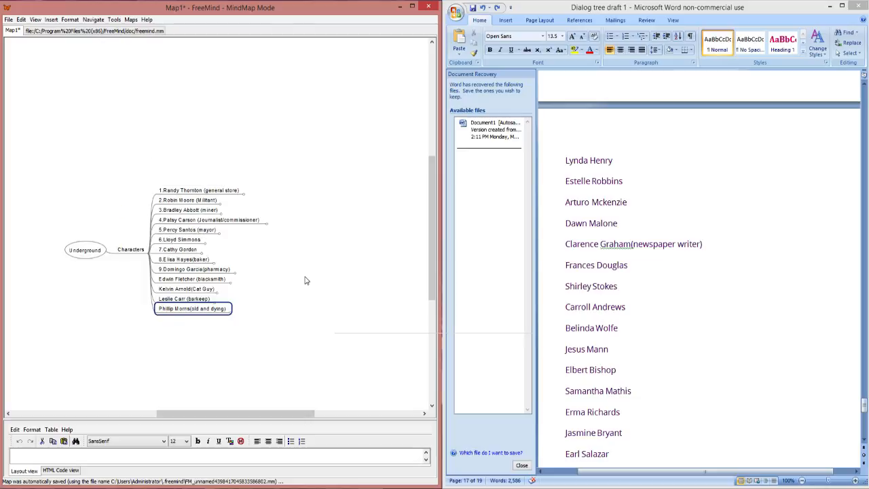
pyautogui.scroll(-5, 303, 280)
pyautogui.moveTo(294, 276); pyautogui.dragTo(292, 275)
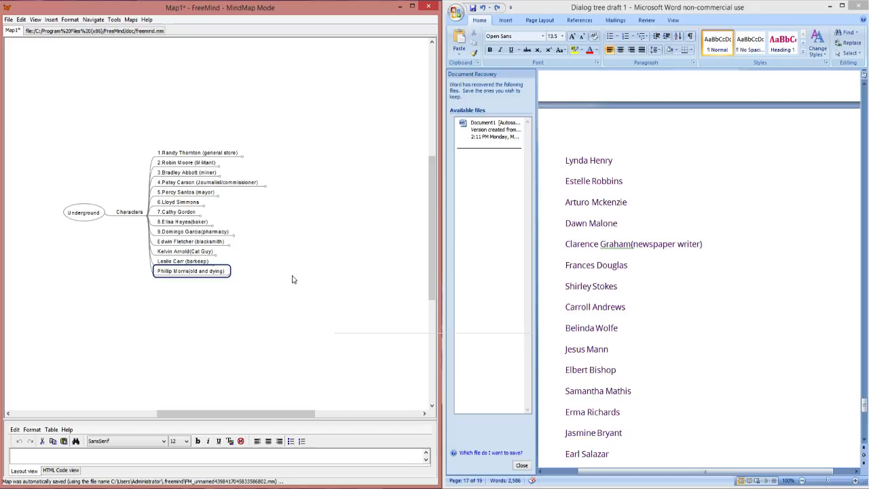
pyautogui.scroll(-1, 271, 267)
pyautogui.scroll(3, 271, 267)
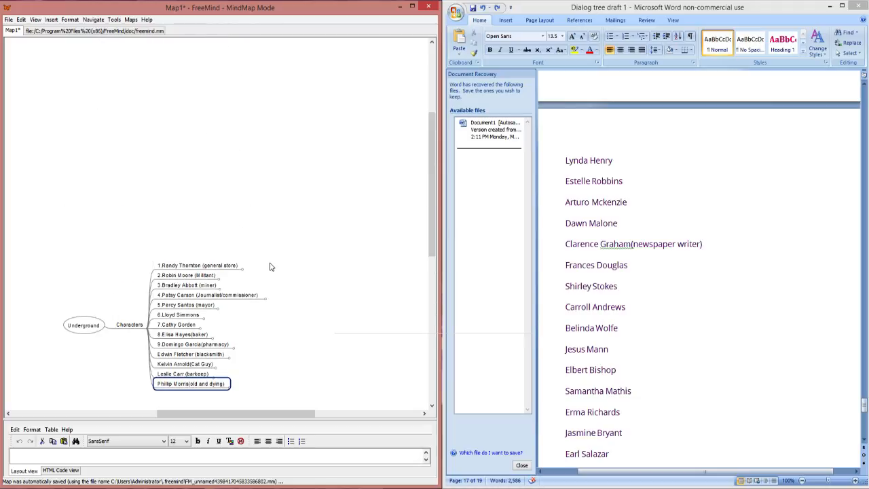
pyautogui.scroll(-3, 285, 262)
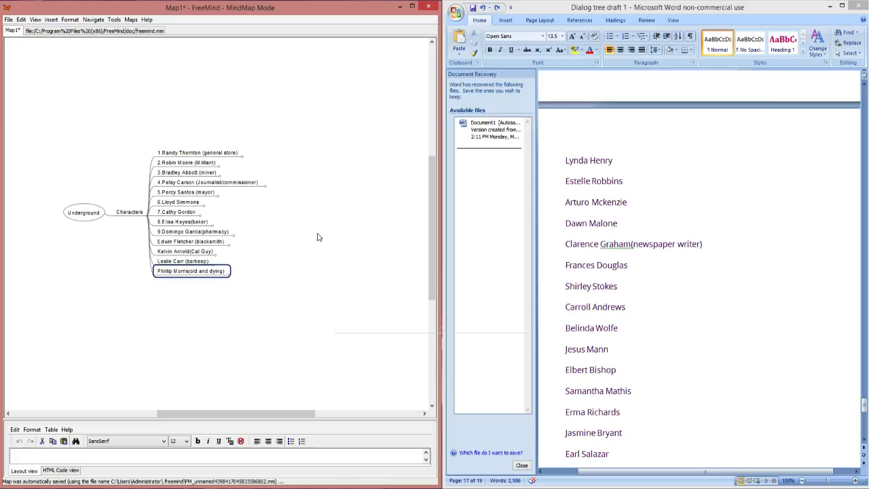
pyautogui.scroll(-1, 334, 221)
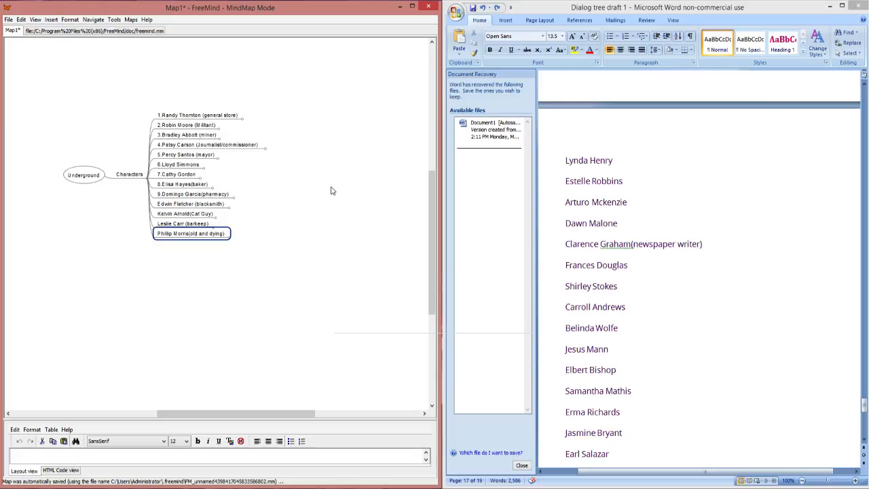